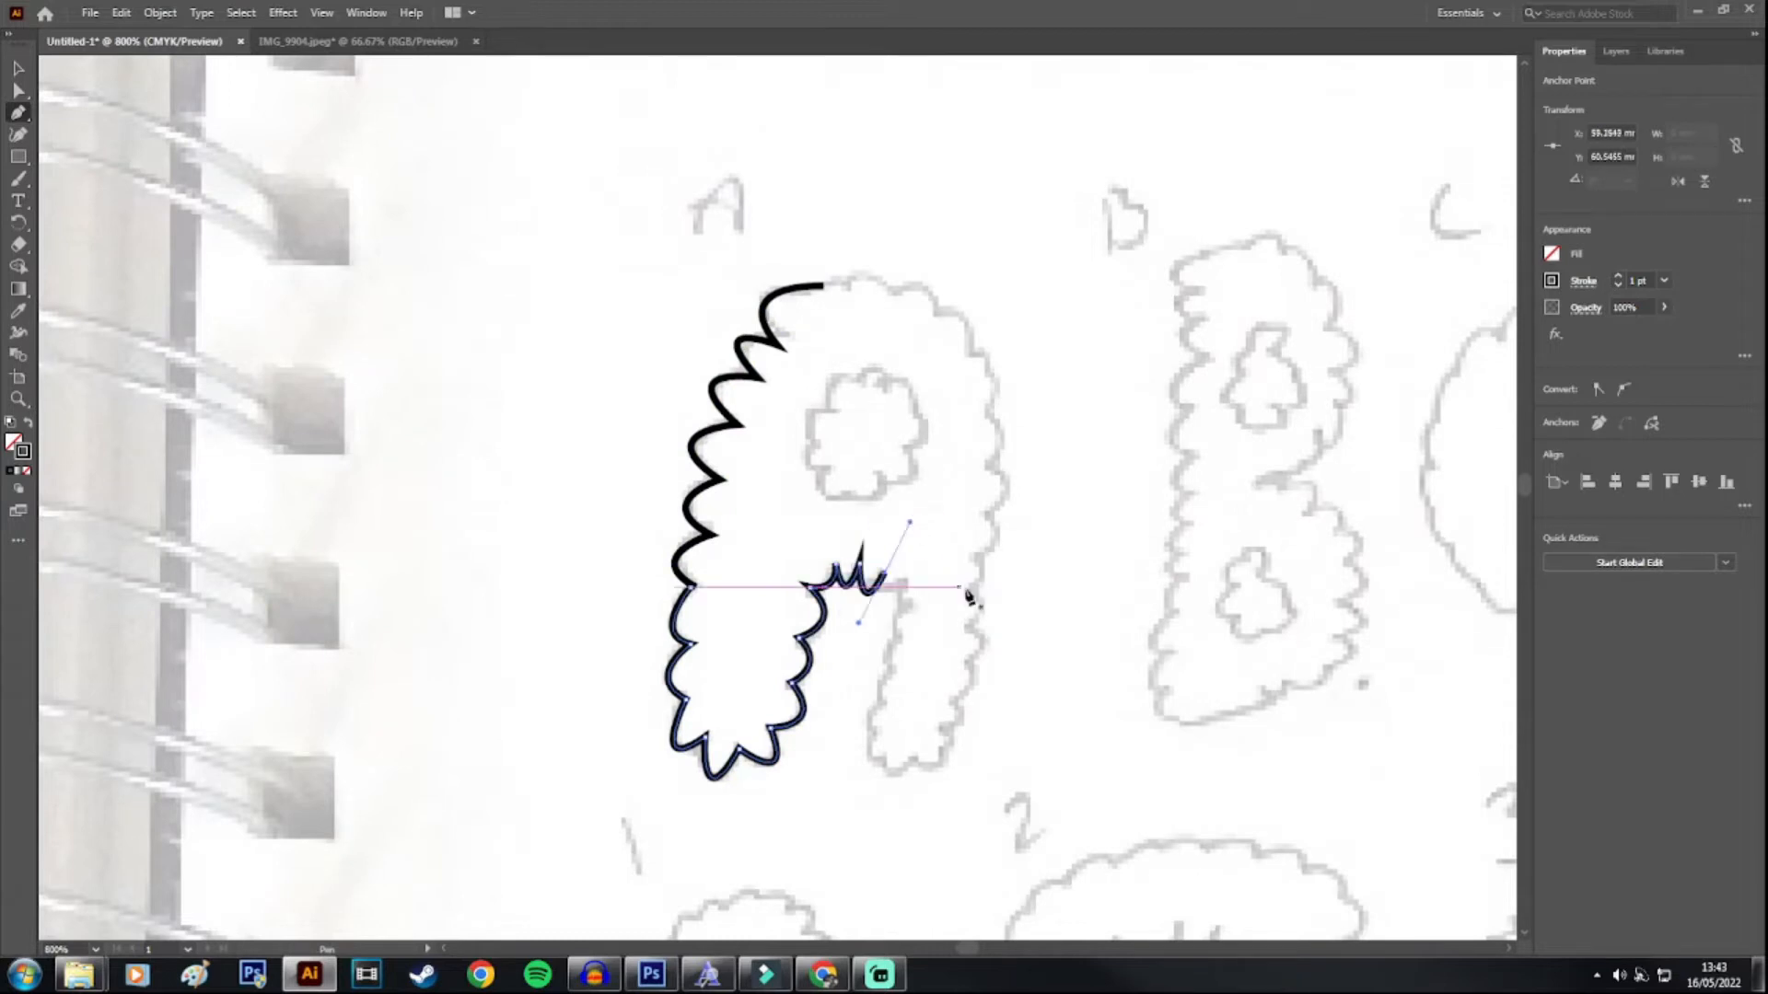
Step: Trace the rest of the letter A's scalloped outer outline around its right leg and top, closing the path
left_click(908, 750)
scroll(948, 737, "down", 3)
left_click(962, 516)
left_click(976, 419)
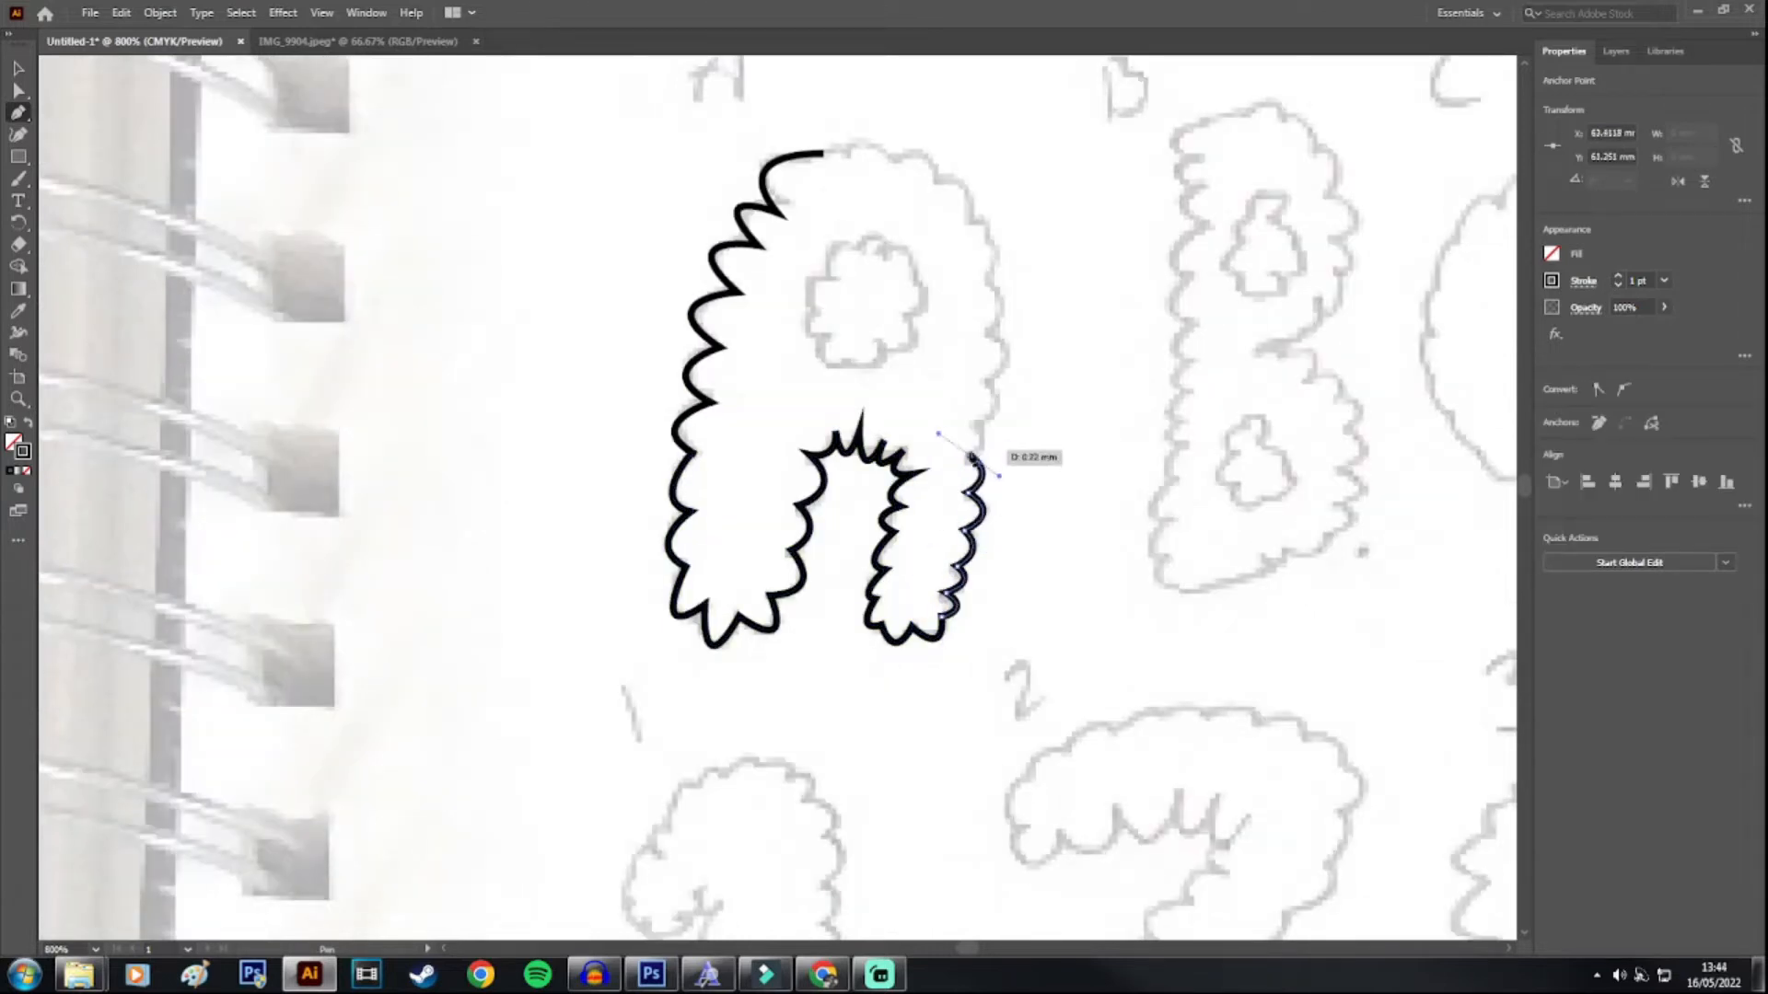
scroll(1003, 433, "up", 2)
left_click(994, 396)
left_click(967, 313)
left_click(824, 265)
key("v")
left_click(491, 129)
Step: Trace the scalloped inner opening of the letter A as a closed path
key("p")
left_click(837, 359)
left_click(814, 433)
left_click(930, 414)
left_click(838, 359)
Step: Combine the A's outline and inner opening into a compound path filled with solid black
key("ctrl+a")
left_click(158, 13)
key("ctrl+8")
key("shift+x")
Step: Trace the scalloped outer outline of the letter B with the Pen tool and close it
scroll(829, 498, "right", 5)
key("p")
left_click(750, 232)
left_click(785, 273)
left_click(778, 343)
left_click(755, 470)
left_click(748, 552)
left_click(732, 663)
left_click(833, 681)
left_click(912, 614)
left_click(916, 543)
left_click(852, 460)
left_click(883, 405)
left_click(921, 350)
left_click(889, 244)
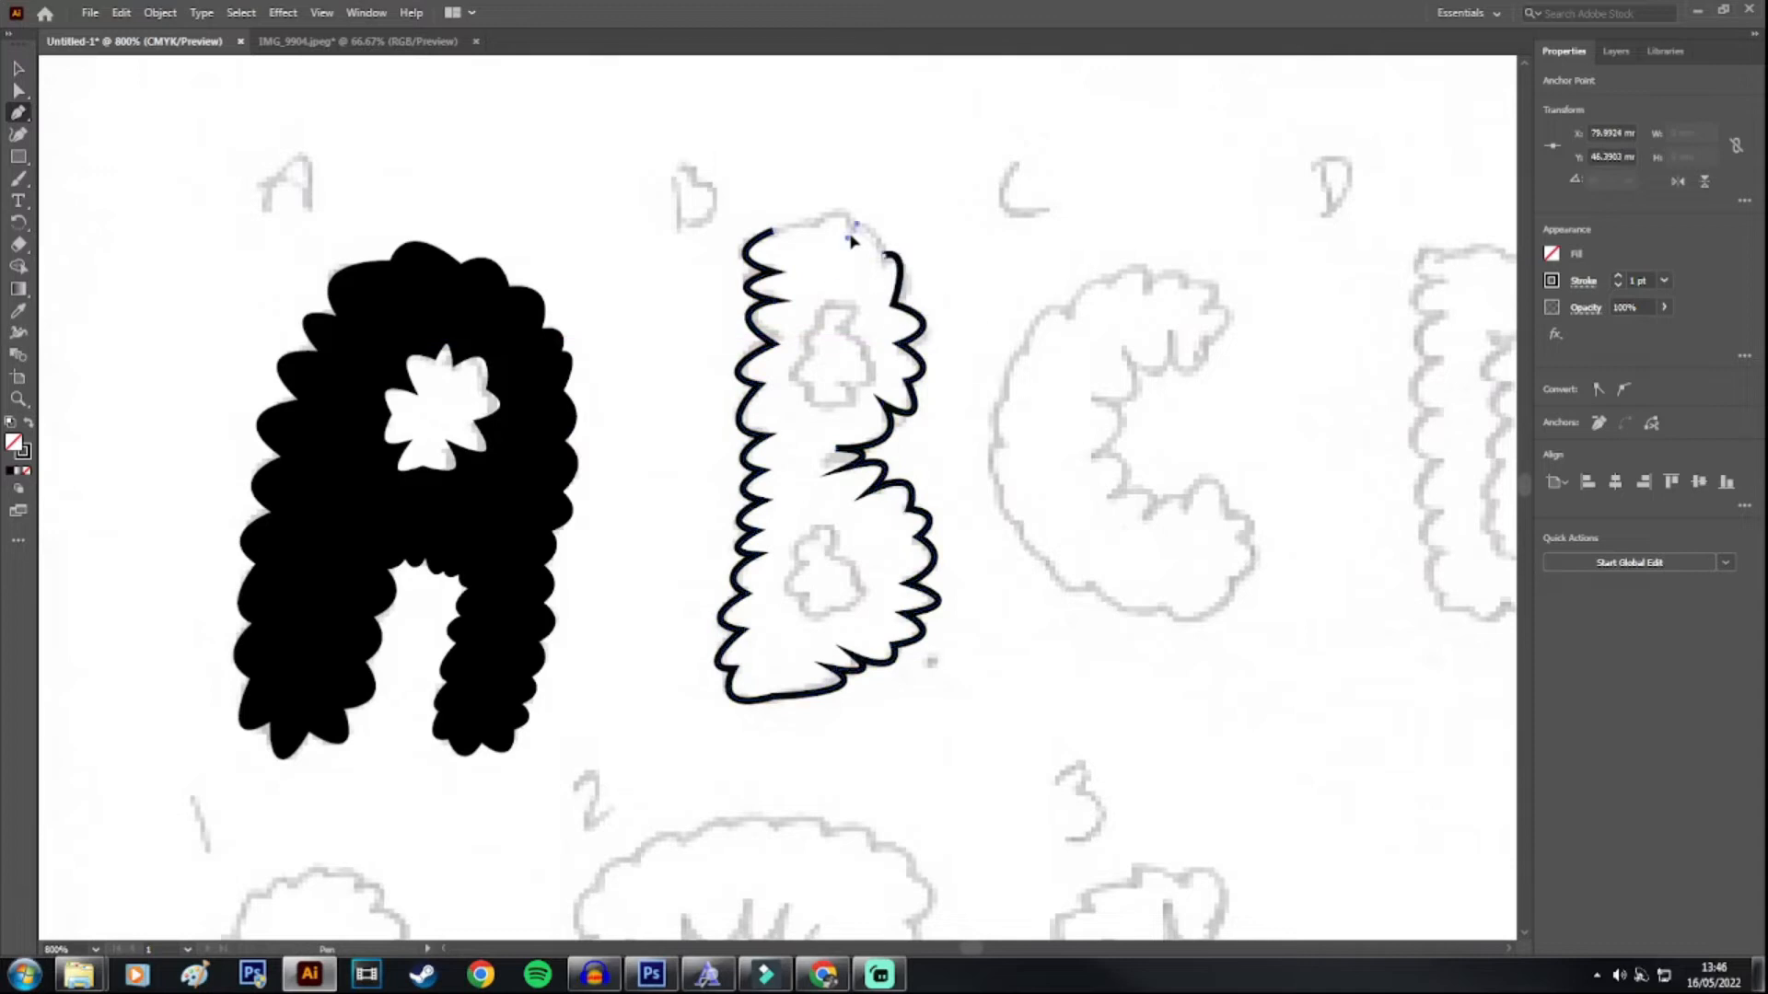
left_click(750, 233)
Step: Trace the upper inner opening of the letter B as a closed path
key("ctrl+=")
left_click(886, 241)
left_click(829, 392)
left_click(886, 241)
left_click(18, 68)
Step: Trace the lower inner opening of the letter B as a closed path
left_click(18, 112)
scroll(875, 553, "down", 3)
left_click(884, 583)
left_click(965, 667)
left_click(890, 583)
Step: Fill the letter B with solid black using Live Paint, leaving its two inner openings empty
key("ctrl+minus")
key("k")
left_click(801, 438)
left_click(28, 449)
left_click(801, 438)
Step: Trace the scalloped outline of the letter C as a closed path with a black stroke and no fill
left_click(19, 112)
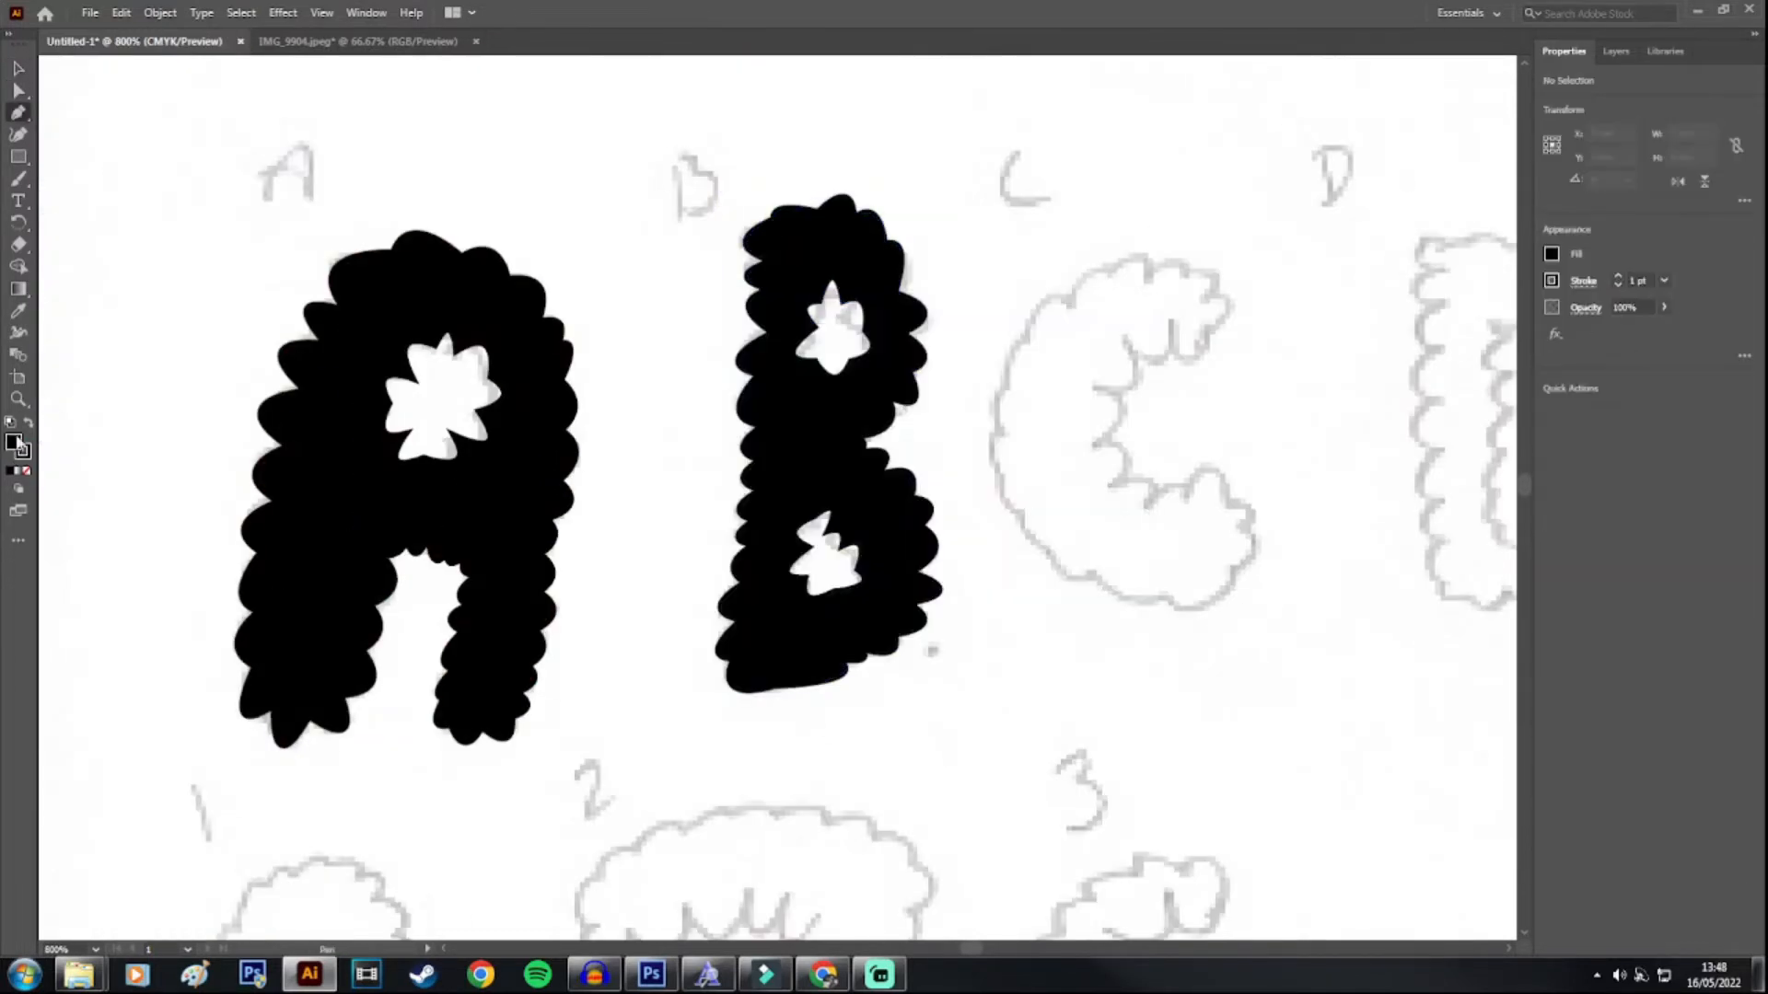
left_click(28, 423)
left_click(1152, 275)
left_click_drag(1110, 276, 1059, 342)
left_click_drag(1092, 573, 1128, 527)
left_click_drag(1229, 506, 1183, 512)
left_click_drag(1093, 444, 1008, 439)
mouse_move(1170, 320)
left_mouse_down()
mouse_move(1165, 239)
mouse_move(1140, 296)
left_mouse_up()
left_click(1153, 275)
Step: Fill the letter C with solid black using Live Paint and deselect it
key("k")
left_click(1059, 442)
left_click(29, 450)
left_click(1059, 442)
left_click(19, 69)
left_click(1053, 832)
Step: Trace the scalloped outer outline of the letter D as a closed, unfilled path and deselect it
scroll(1054, 832, "right", 8)
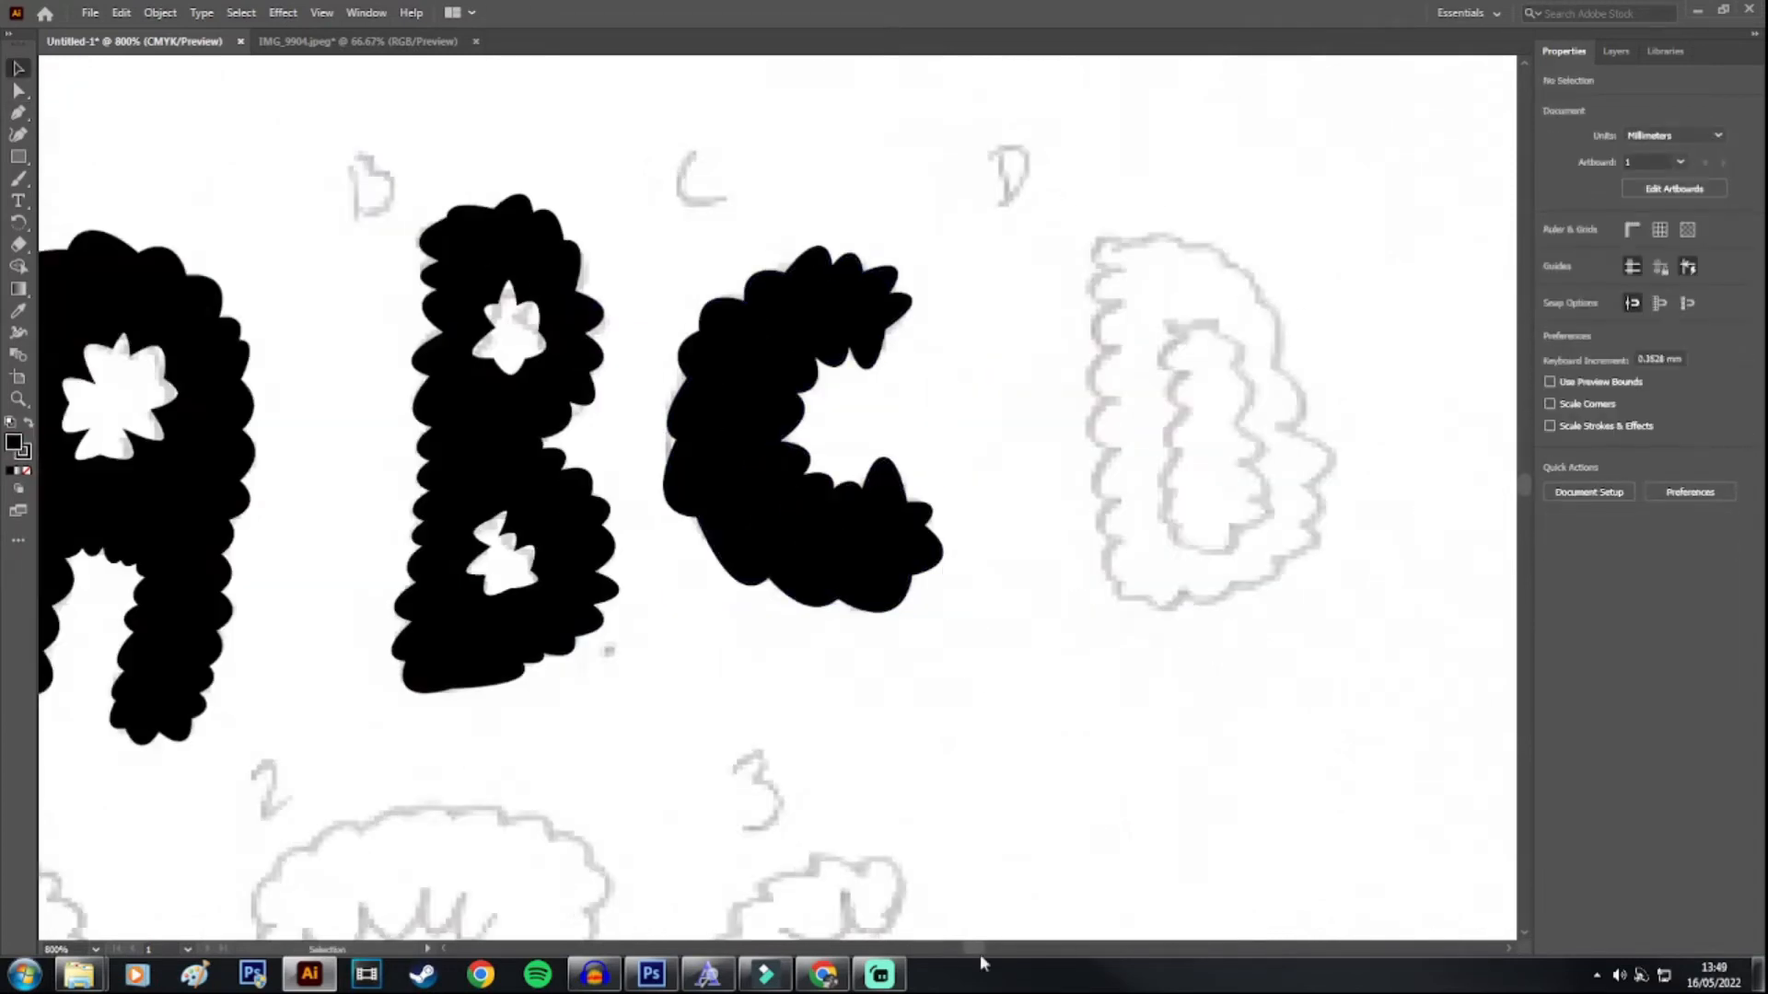
left_click(19, 113)
left_click(29, 423)
left_click(706, 242)
left_click_drag(686, 348, 750, 349)
left_click_drag(695, 600, 742, 602)
left_click_drag(870, 523, 838, 500)
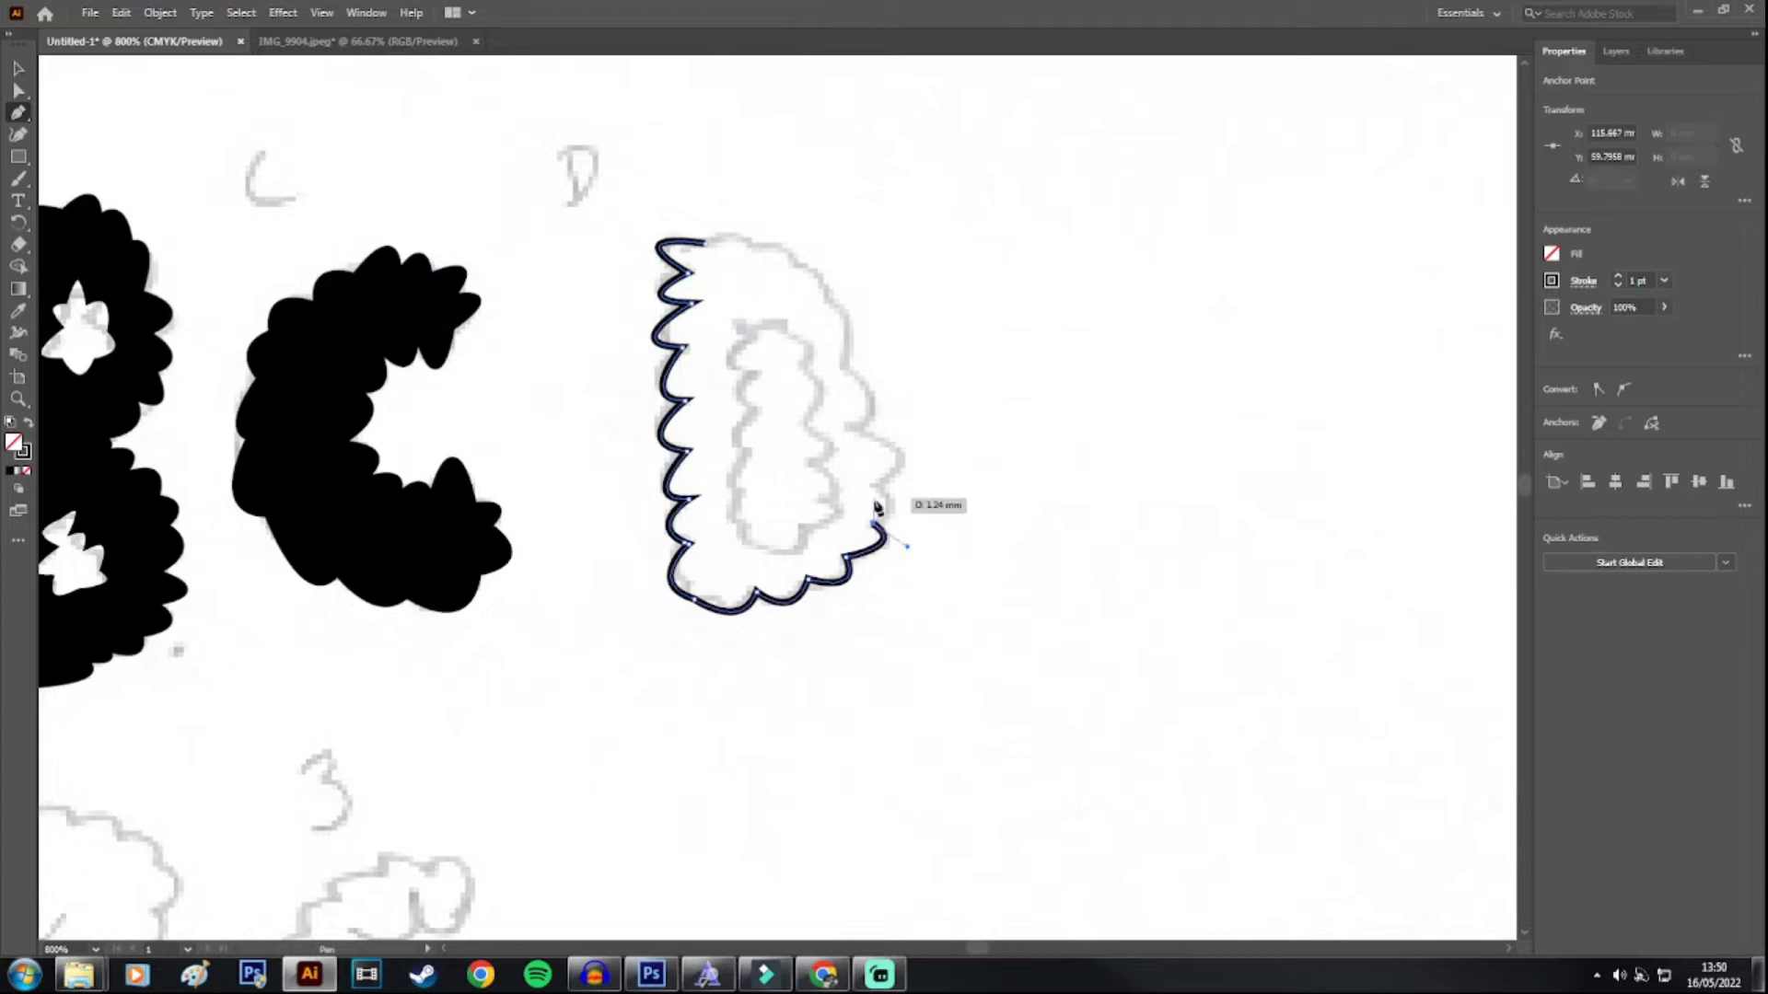
left_click_drag(828, 302, 782, 266)
left_click(706, 242)
left_click(19, 69)
left_click(1053, 736)
Step: Trace the inner opening of the letter D and fill the letter around it with solid black
left_click(18, 113)
left_click(750, 328)
left_click_drag(747, 460, 815, 426)
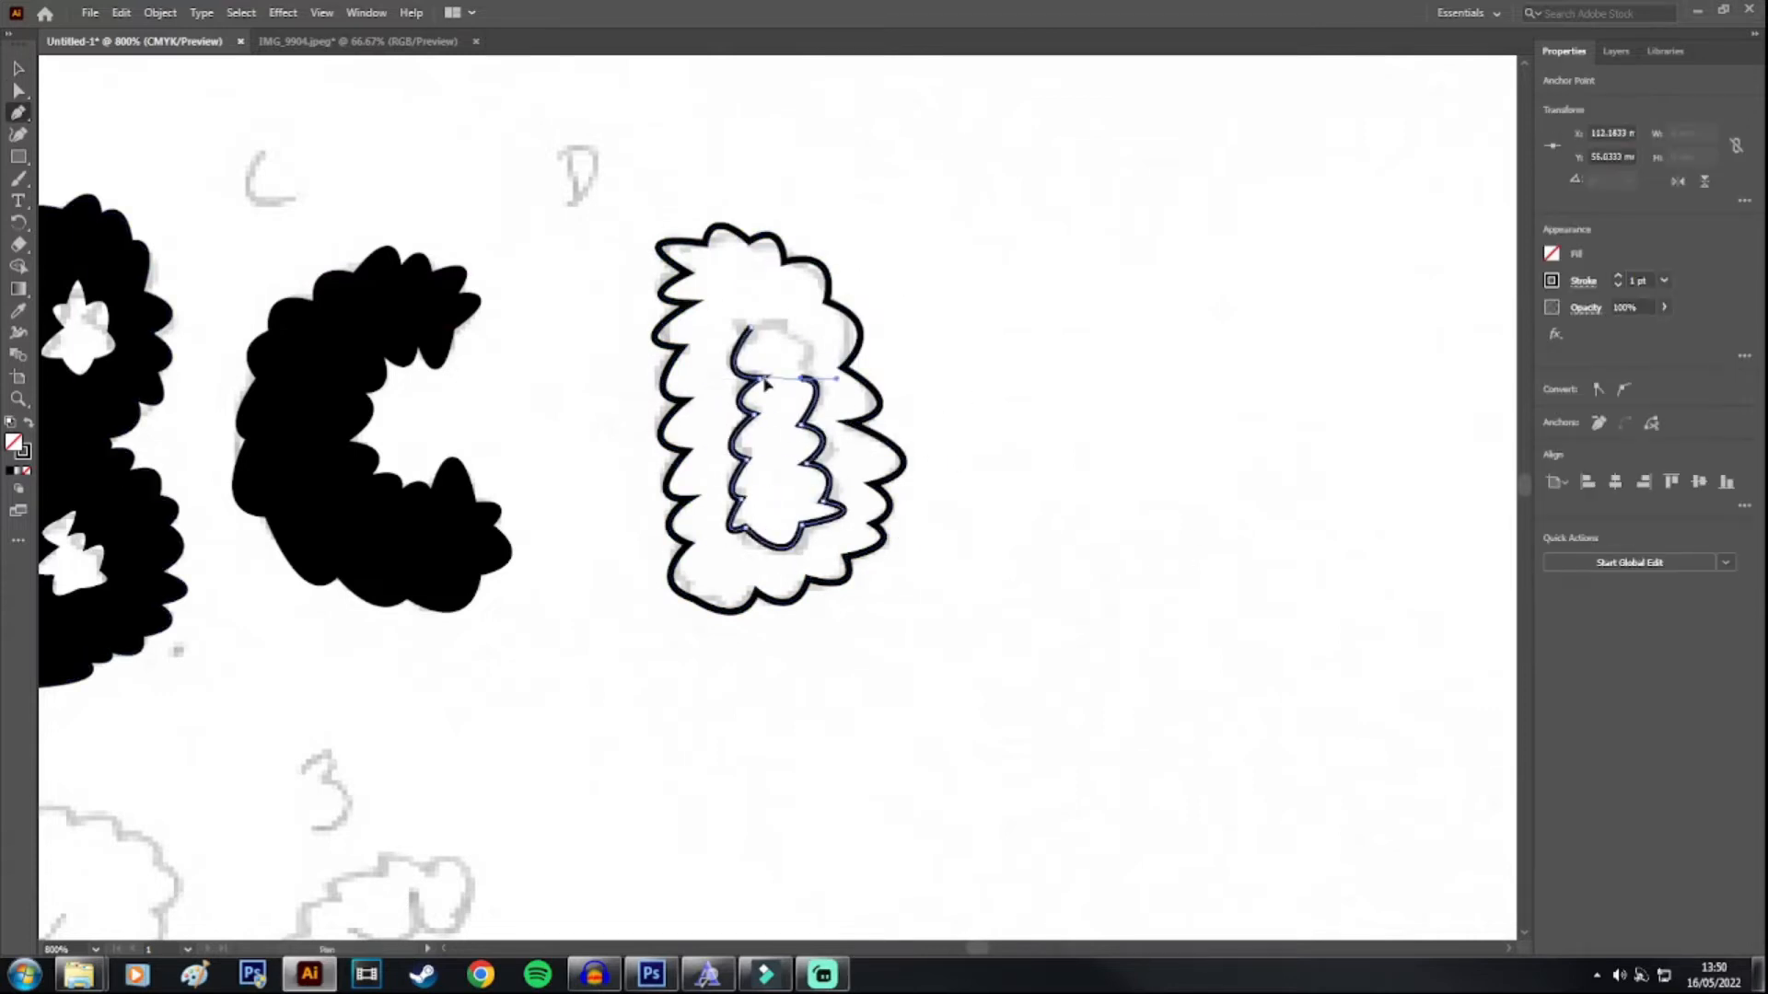
left_click(751, 328)
left_click(18, 69)
left_click(120, 13)
left_click(1010, 631)
Step: Trace the hook, the stem's left edge and the left side of the base of the number 1, unfilled
scroll(1010, 632, "left", 10)
left_click(19, 113)
mouse_move(742, 472)
left_mouse_down()
mouse_move(759, 514)
mouse_move(864, 532)
left_mouse_up()
left_click(29, 422)
left_click_drag(837, 582, 864, 573)
key("ctrl+equal")
left_click_drag(726, 583, 722, 651)
left_click_drag(620, 579, 612, 682)
mouse_move(565, 599)
left_mouse_down()
mouse_move(553, 696)
mouse_move(526, 686)
left_mouse_up()
left_click_drag(503, 822, 682, 757)
Step: Trace the number 1's bottom edge, right side of the base, right stem edge and top, closing the outline
scroll(746, 810, "down", 3)
left_click_drag(888, 650, 903, 573)
left_click_drag(1147, 485, 1081, 486)
left_click_drag(1093, 393, 1022, 409)
left_click_drag(928, 403, 886, 442)
scroll(948, 368, "up", 4)
left_click_drag(949, 339, 1010, 350)
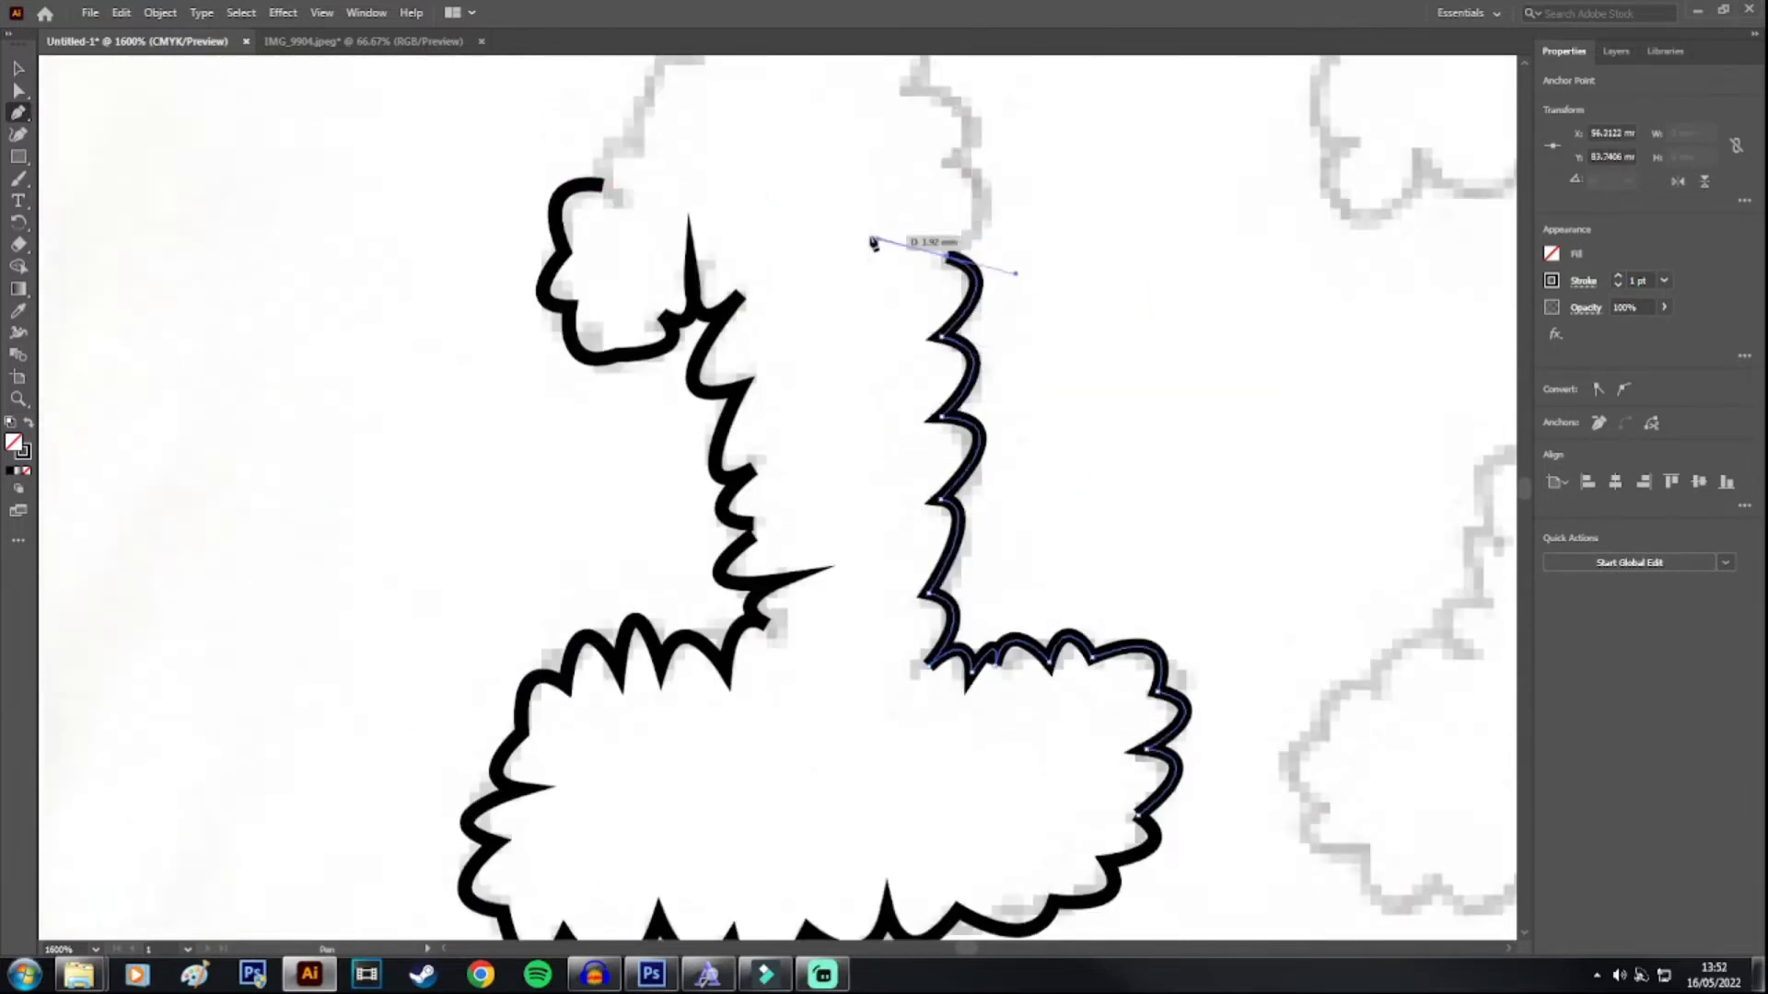
left_click_drag(738, 150, 726, 197)
left_click_drag(612, 296, 634, 318)
Step: Select the whole outline of the number 1 and fill it with solid black
left_click(18, 69)
left_click_drag(515, 83, 1215, 925)
scroll(767, 436, "down", 2)
left_click(159, 12)
left_click(191, 231)
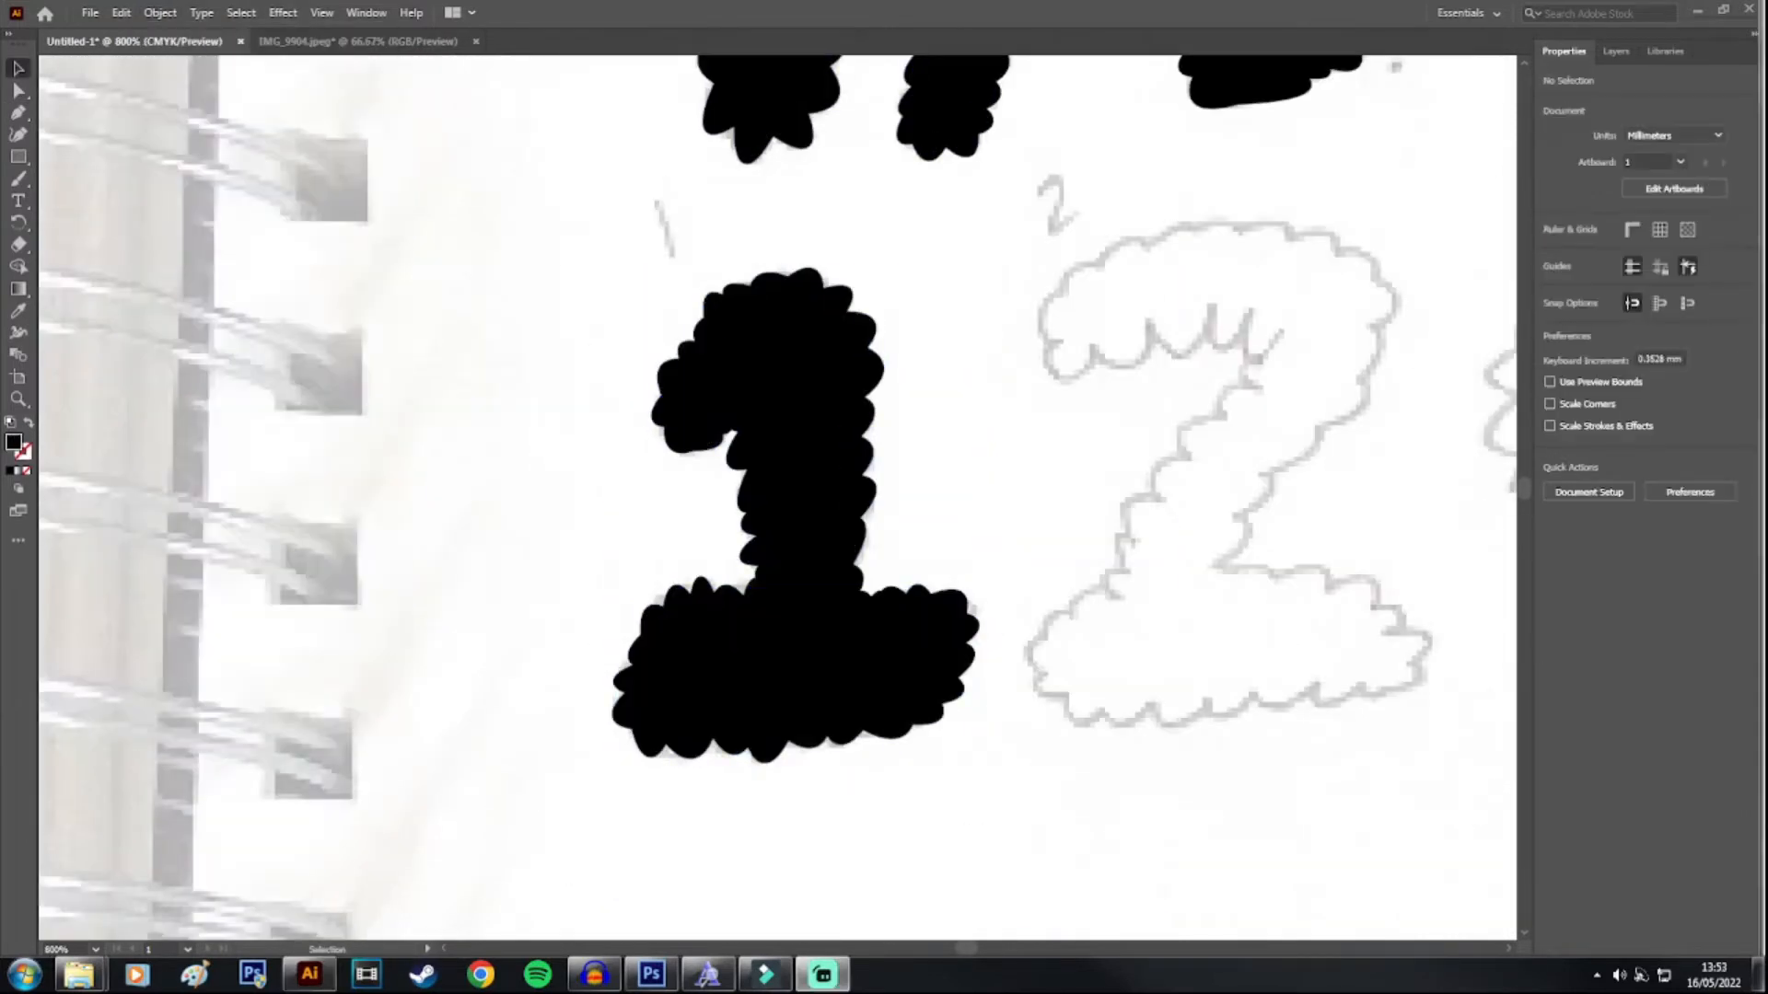
left_click_drag(967, 948, 969, 953)
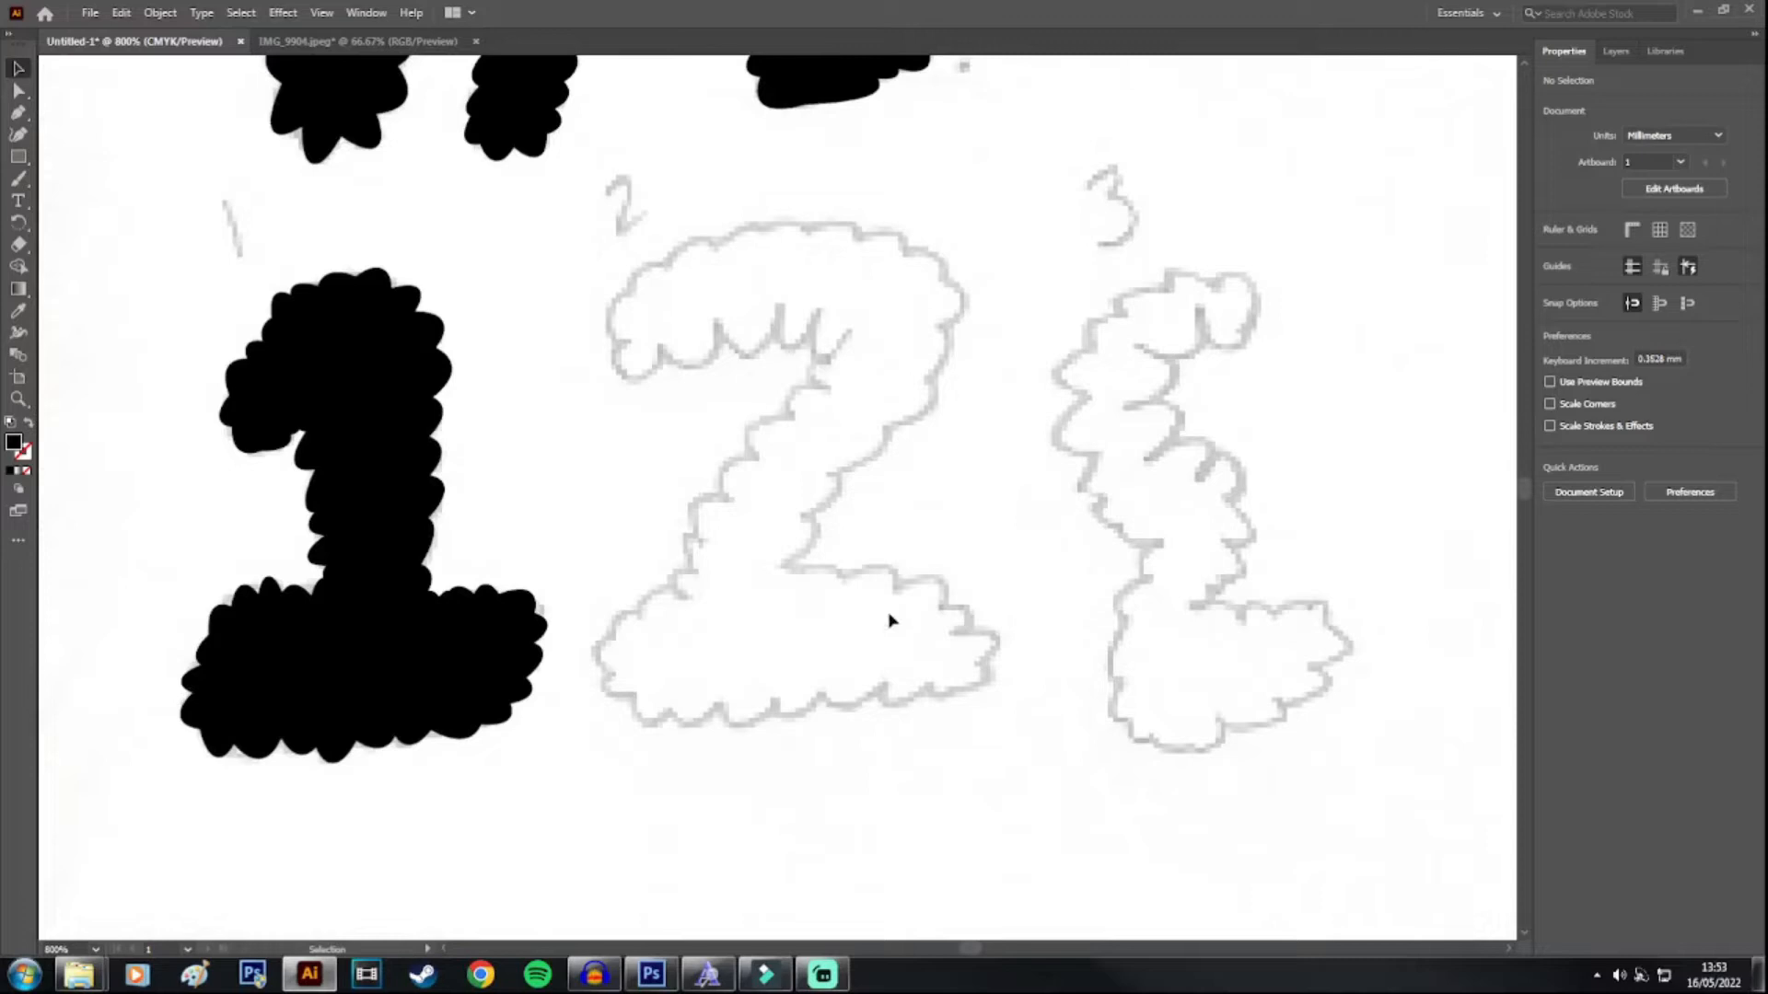
scroll(651, 363, "up", 5)
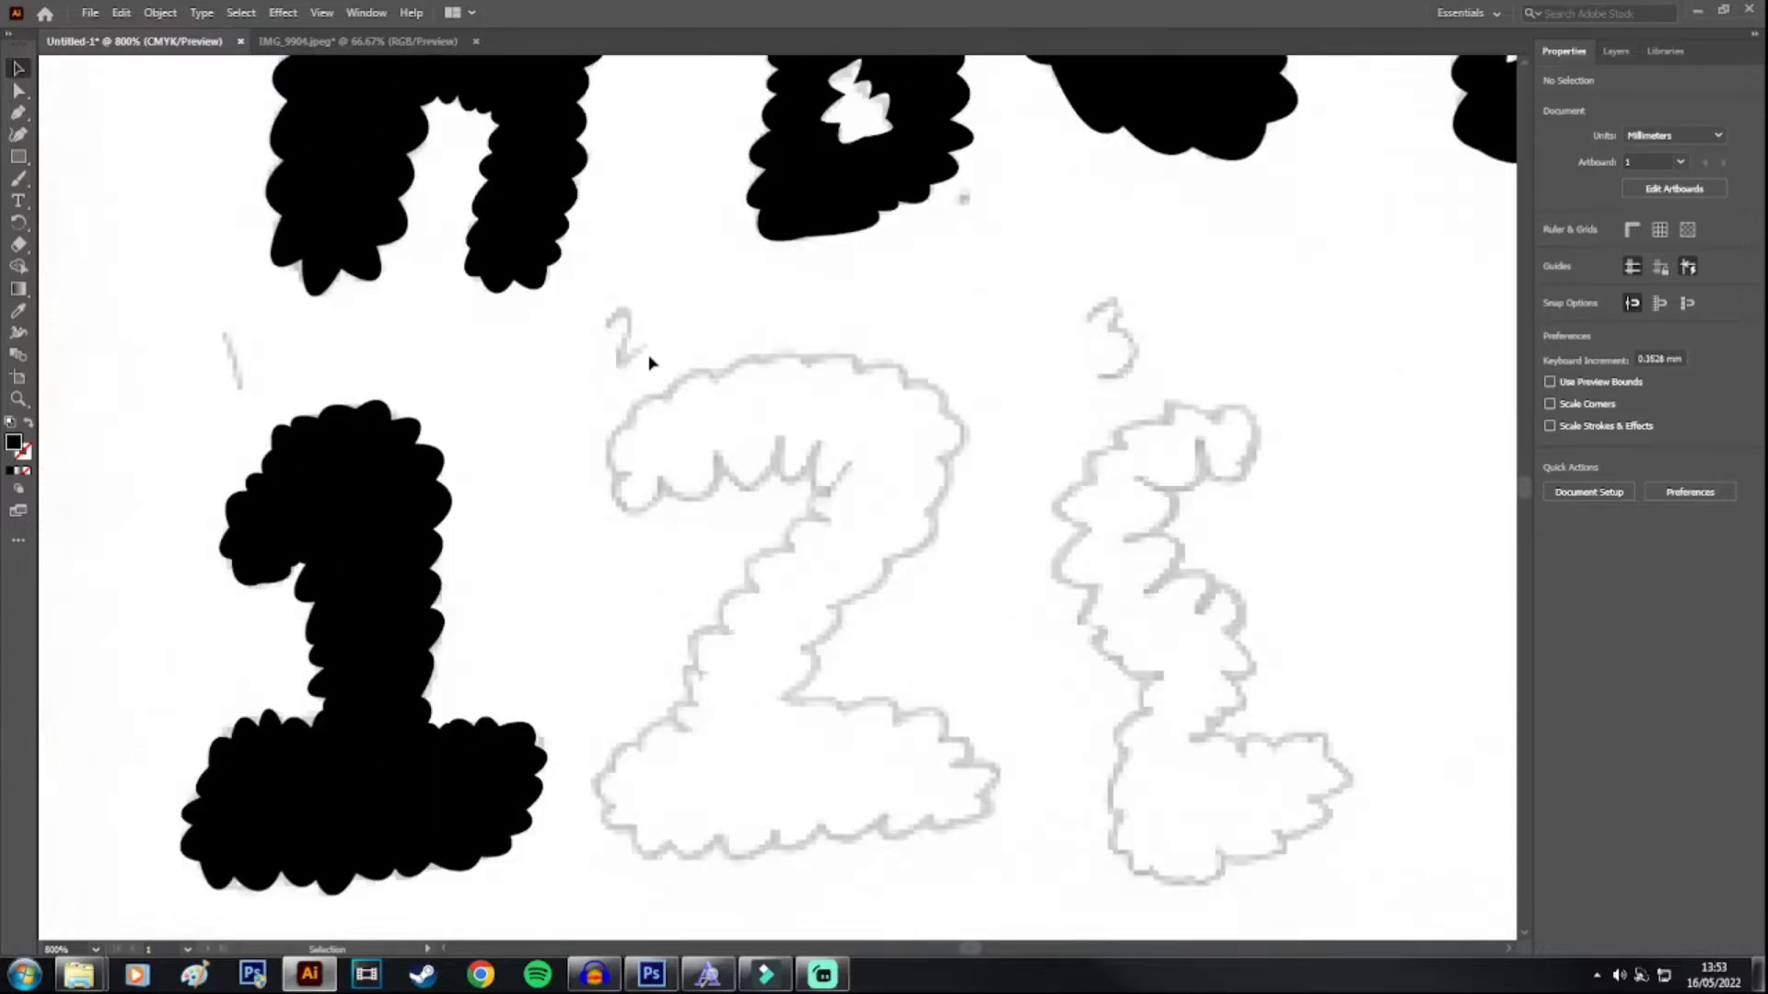
scroll(900, 485, "down", 2)
scroll(881, 474, "down", 2)
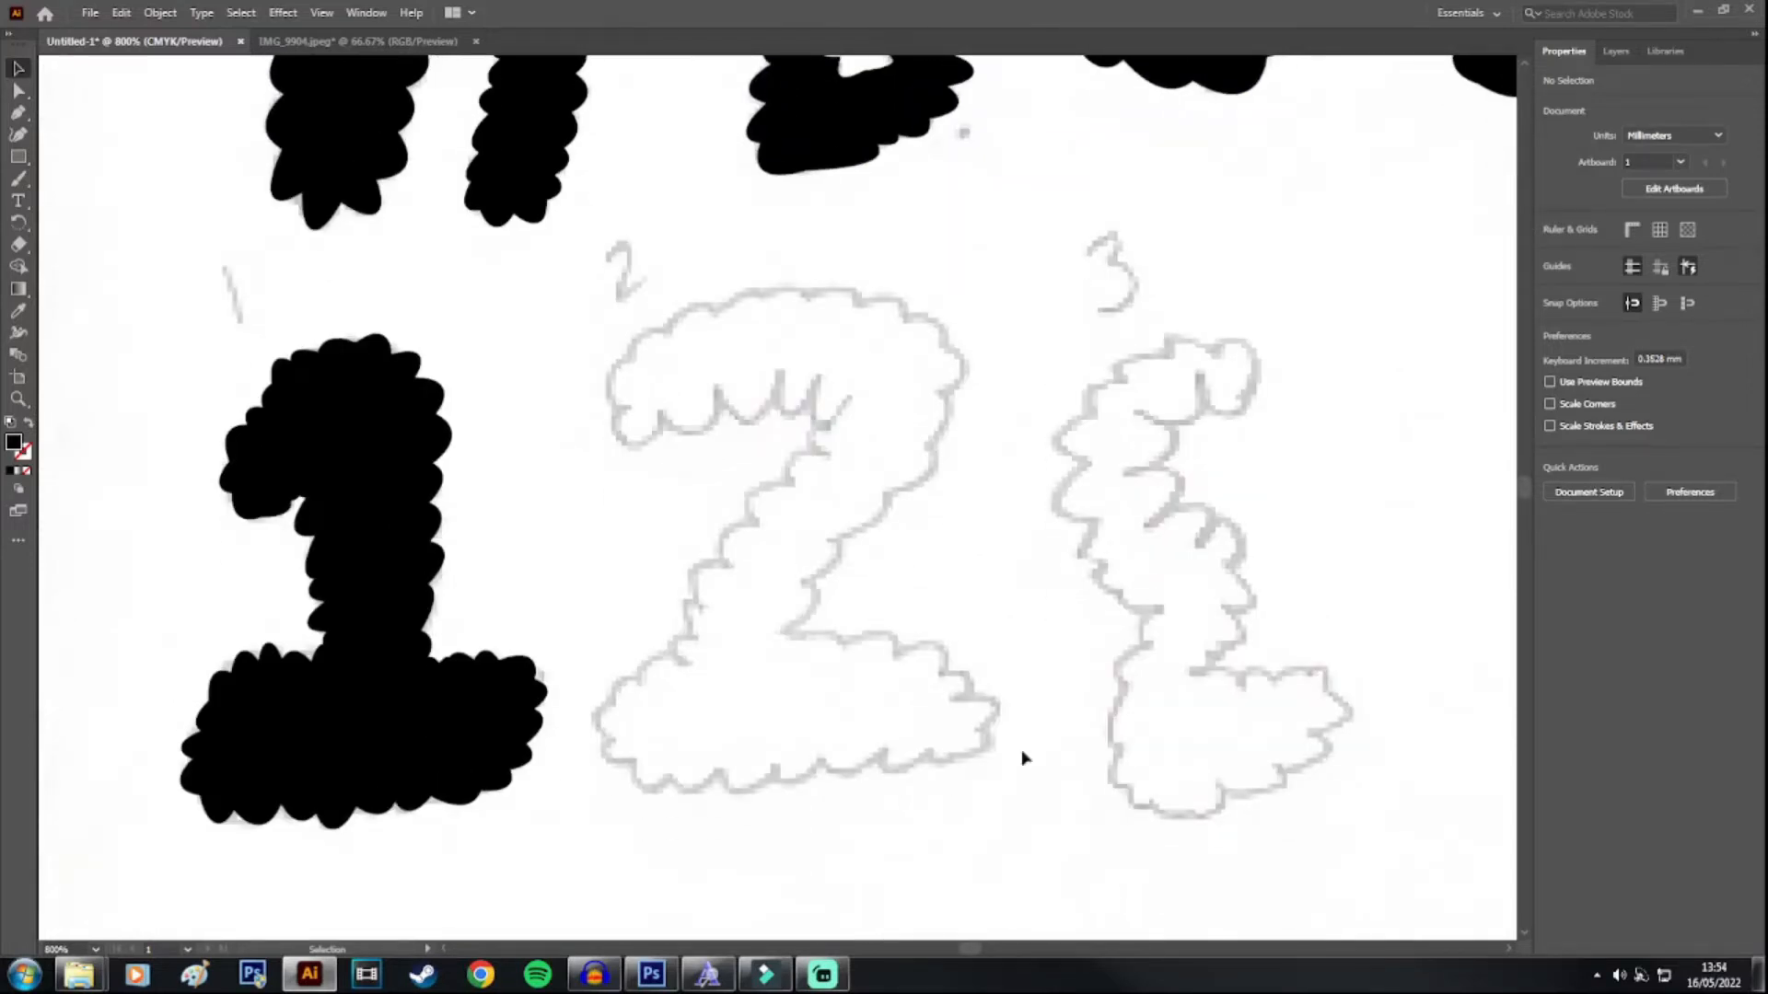
left_click_drag(960, 955, 969, 961)
scroll(1011, 772, "down", 1)
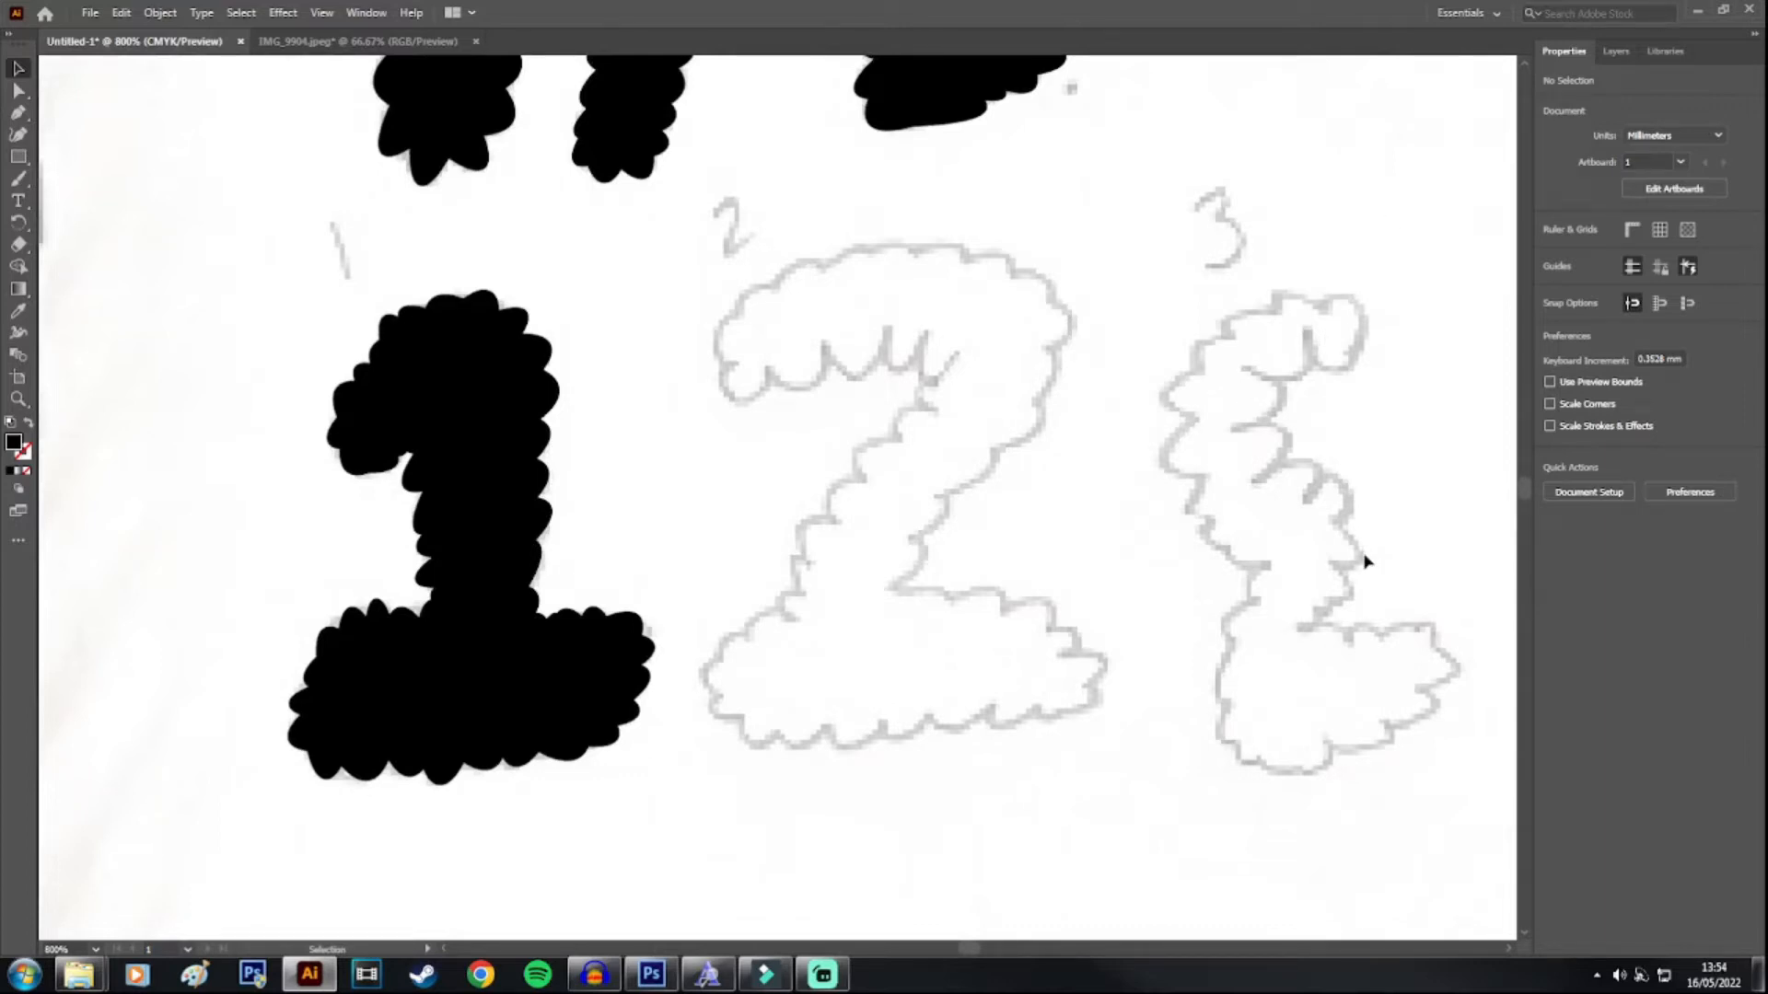
Step: Start the number 2's outline with a black stroke and no fill, tracing the first two scallops under its upper hook
scroll(907, 484, "up", 1)
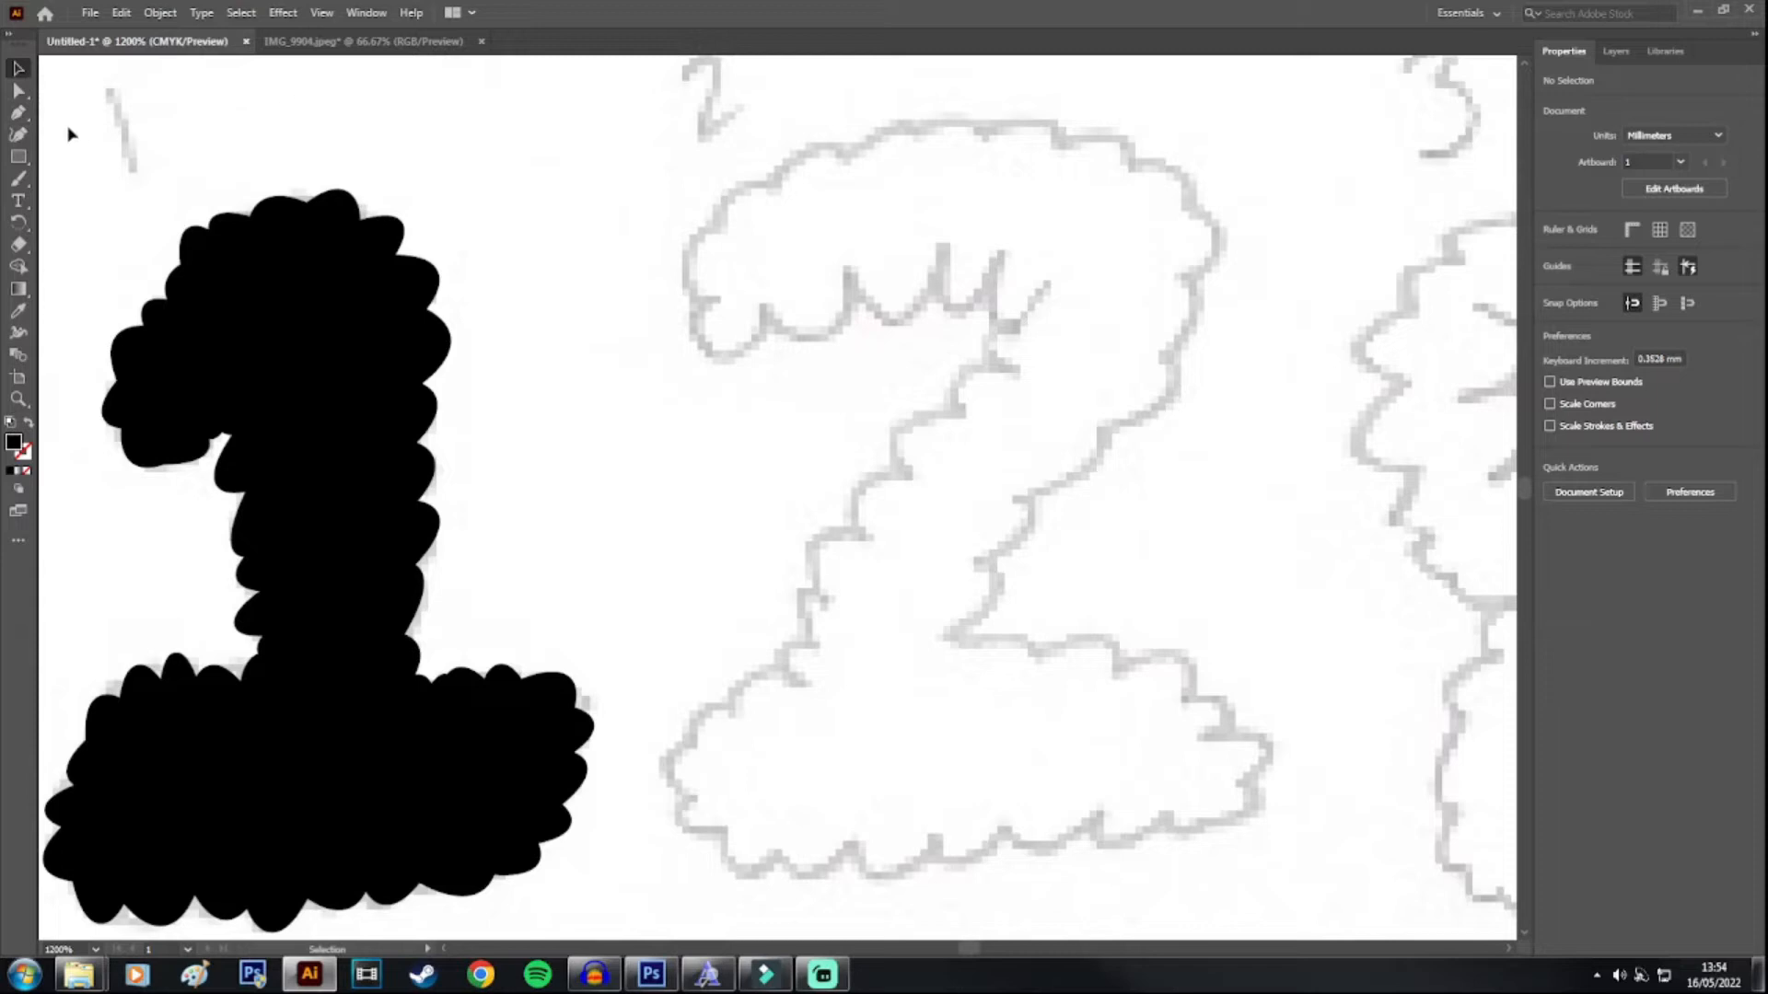
left_click(22, 113)
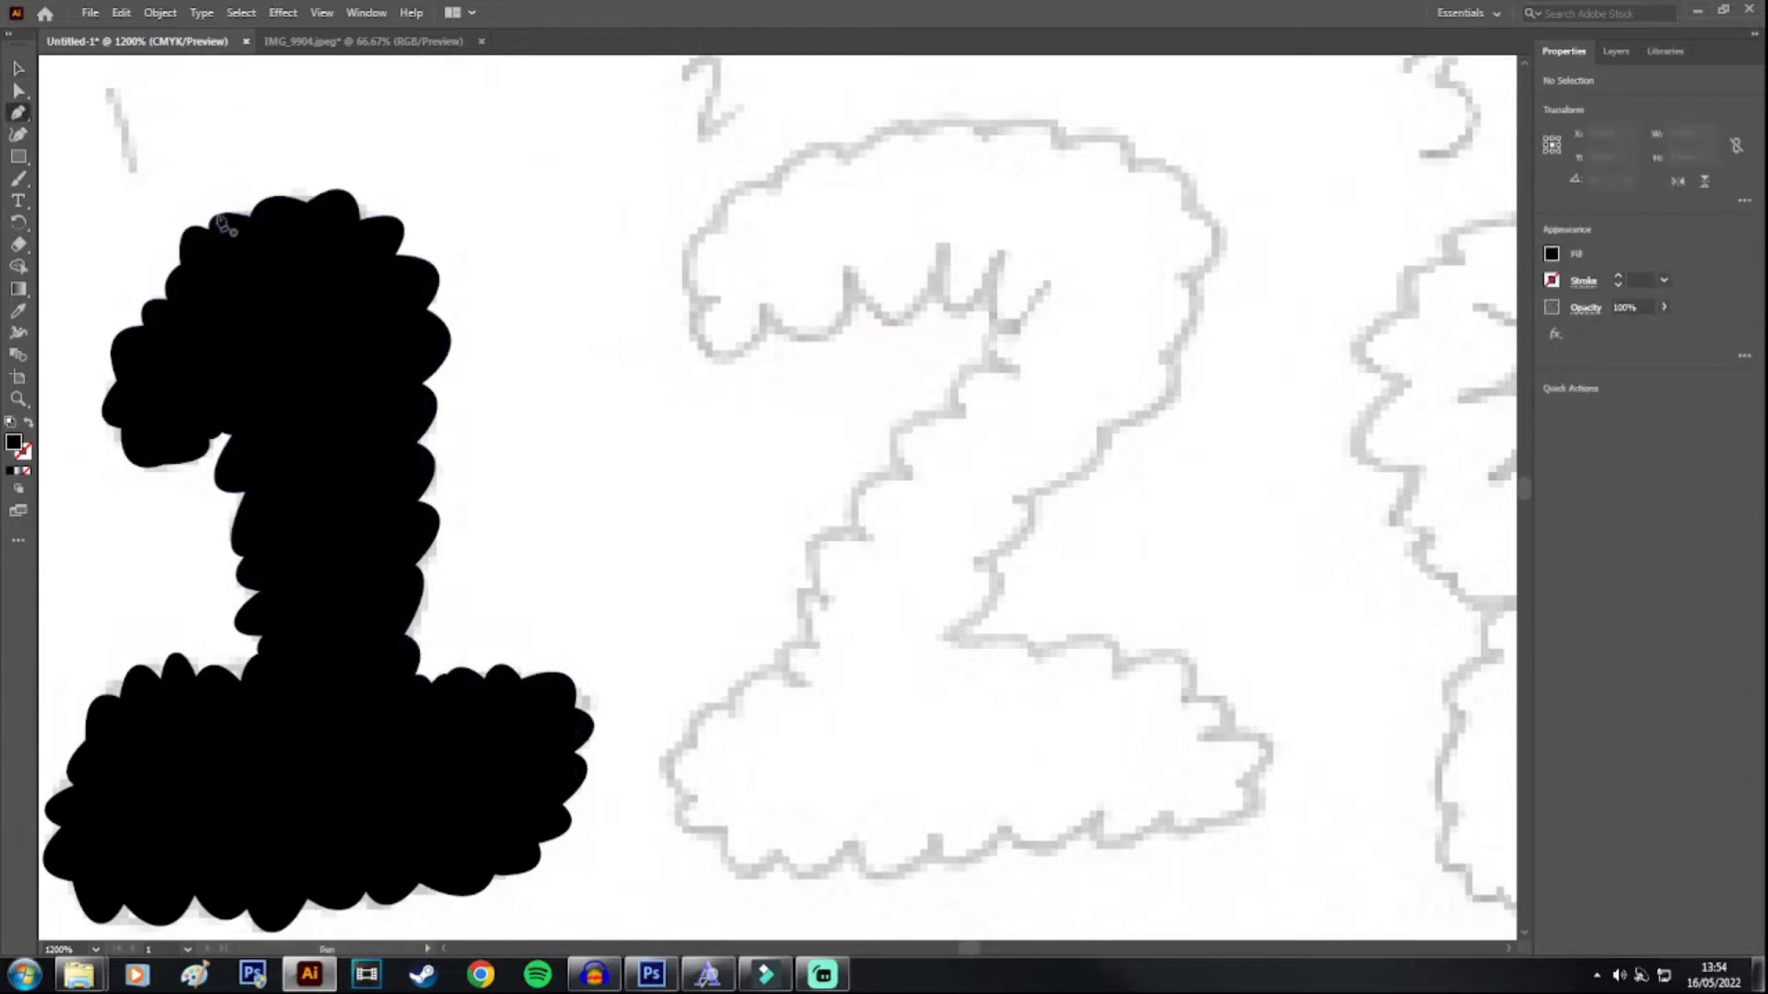
left_click(29, 423)
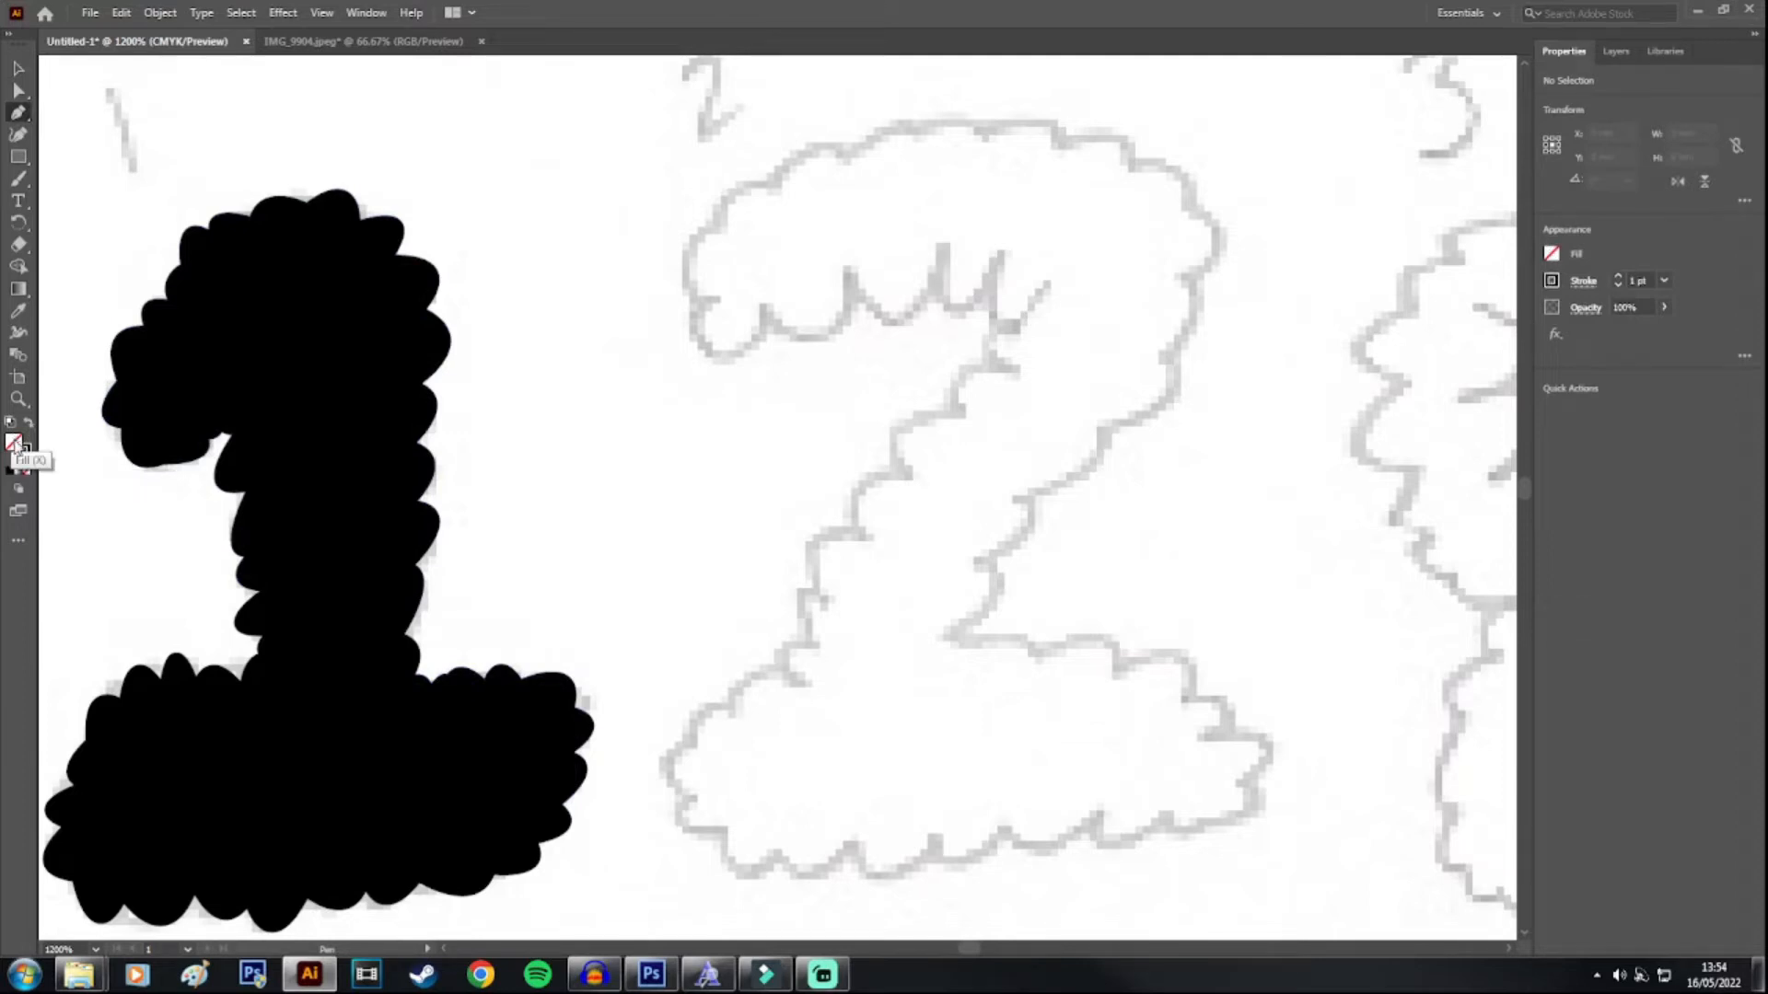
key("ctrl+z")
left_click(718, 299)
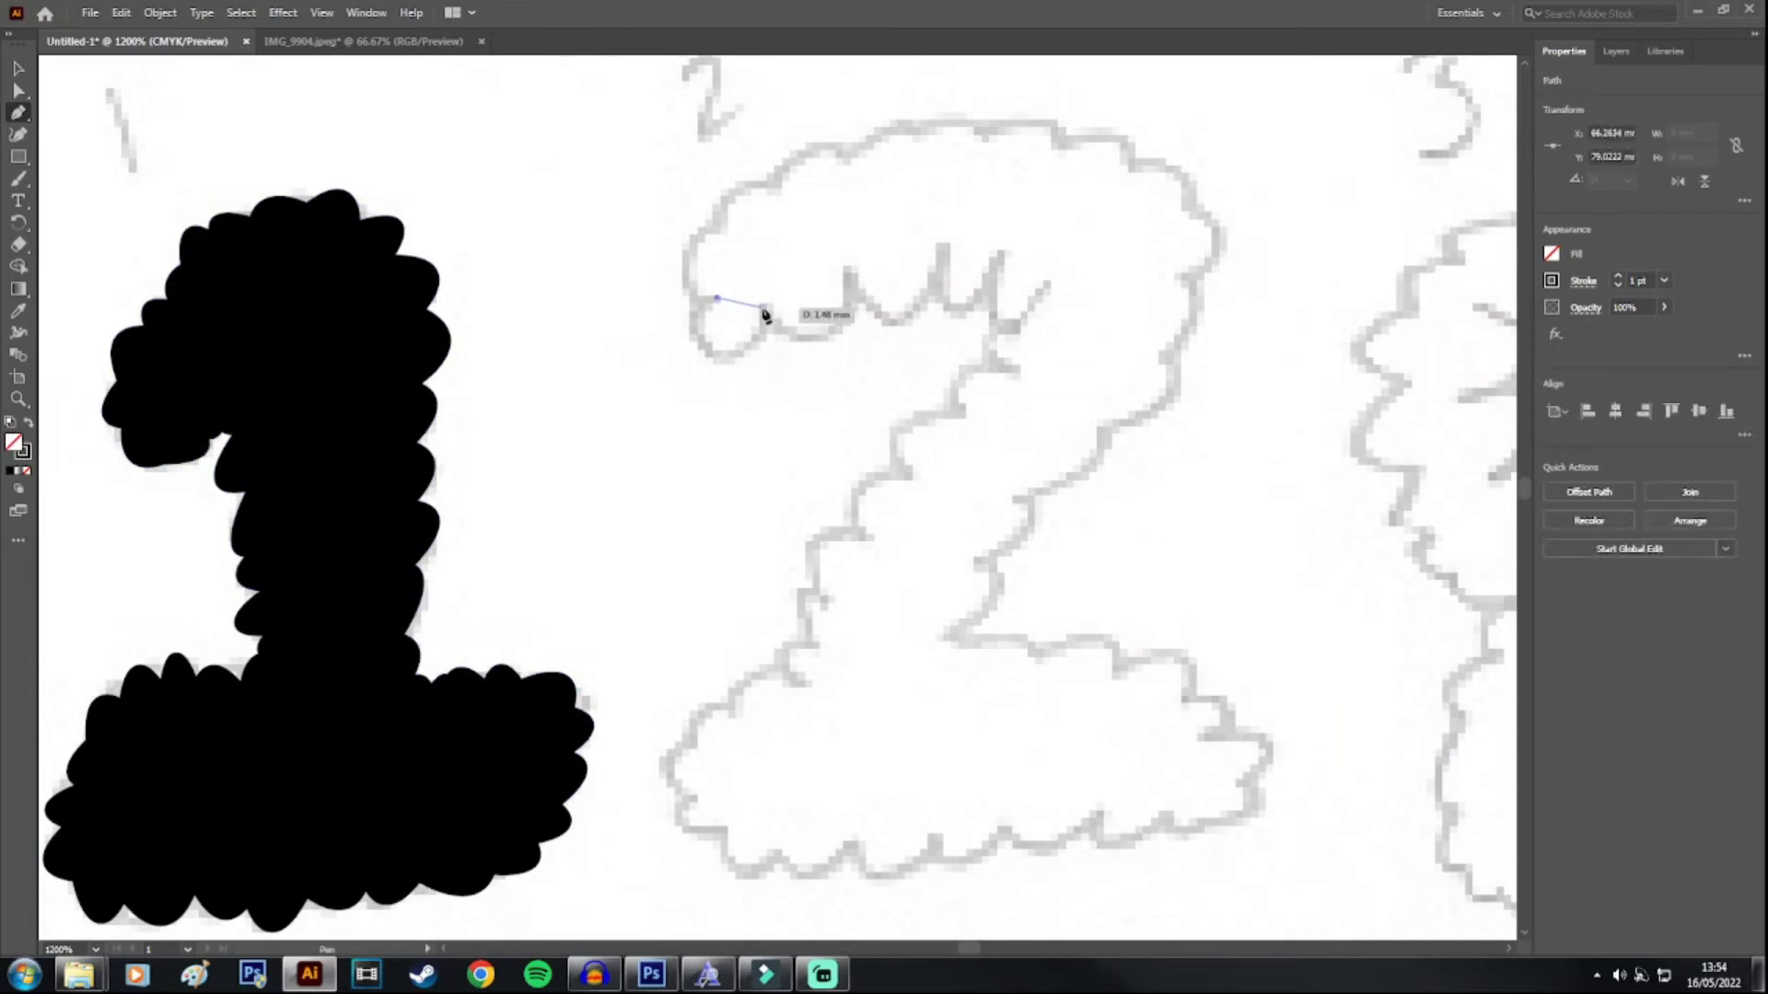
left_click_drag(852, 203, 845, 191)
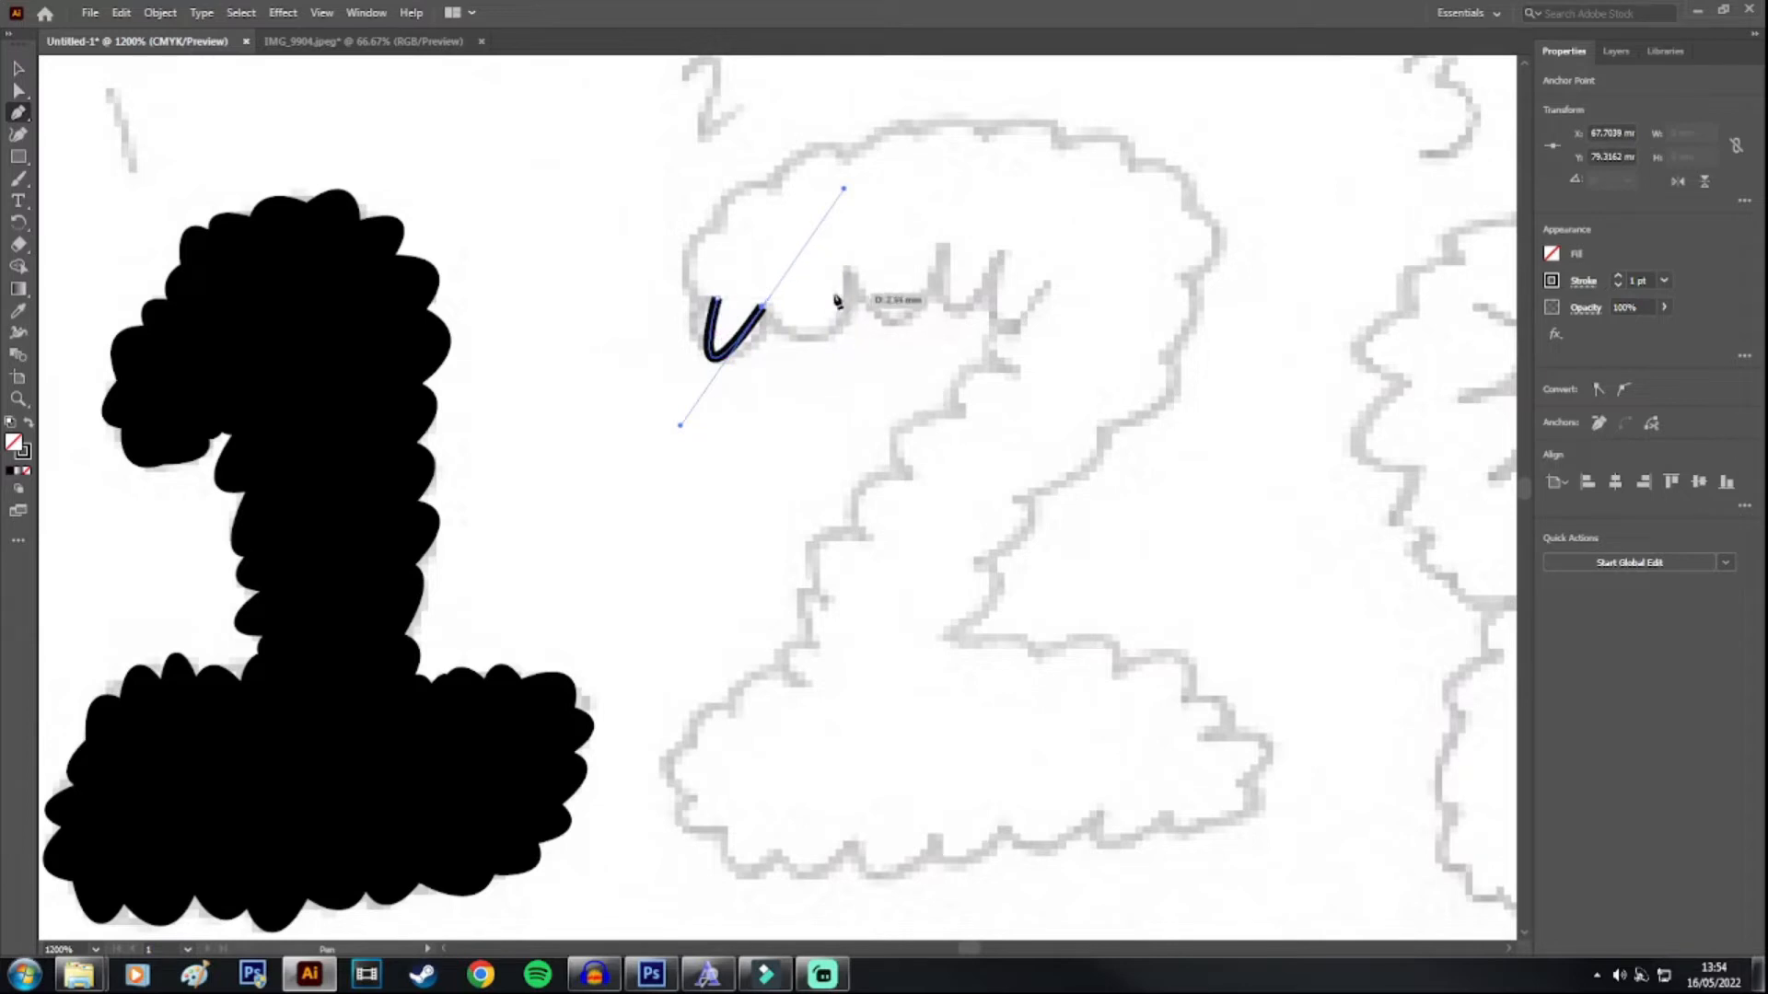
left_click_drag(853, 270, 870, 146)
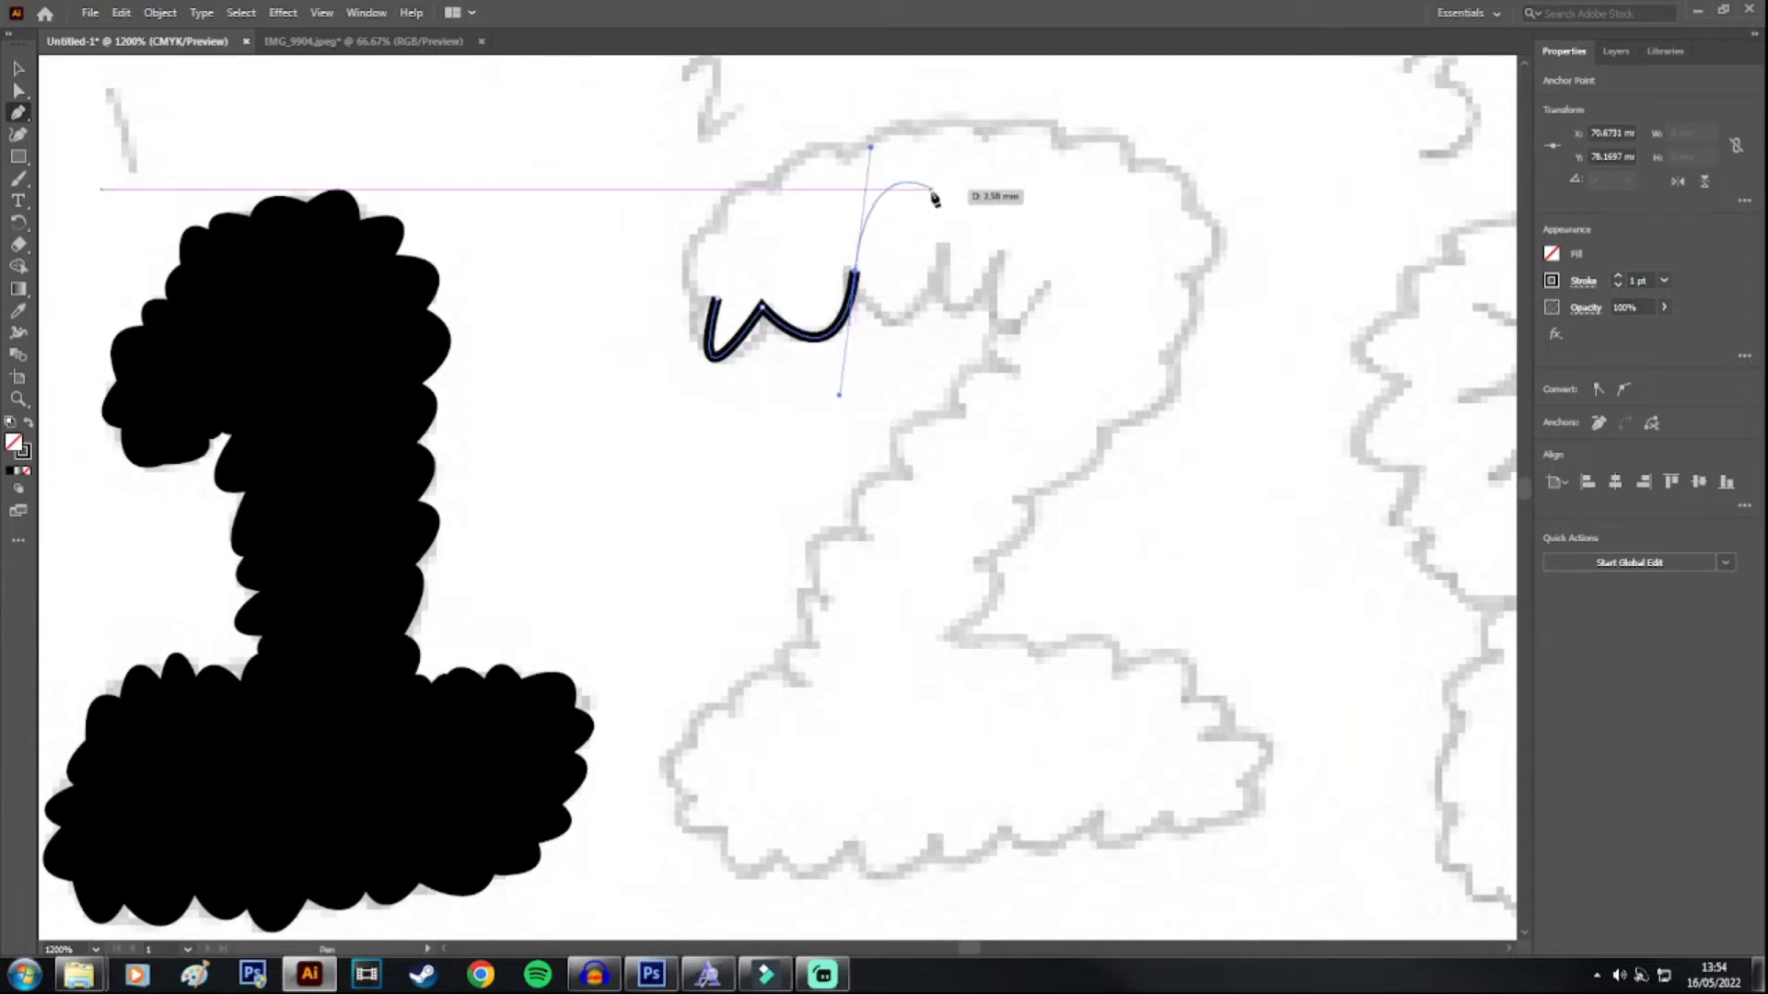
left_click_drag(939, 249, 1001, 271)
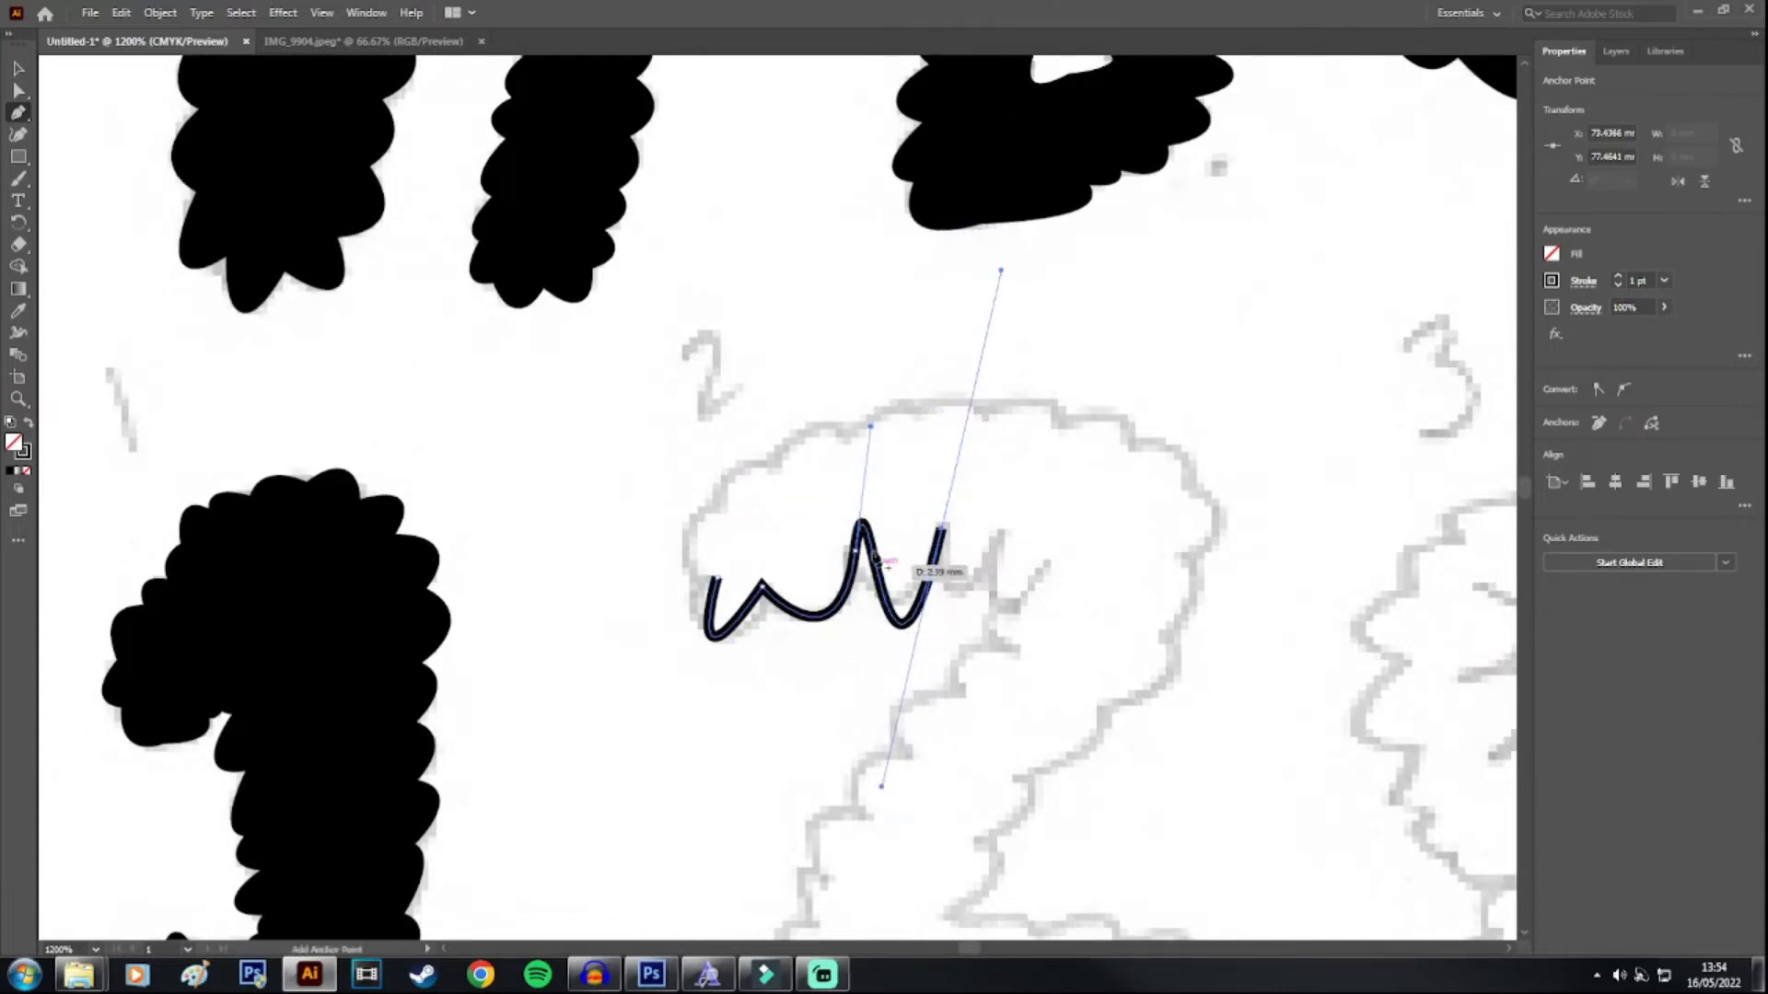
scroll(987, 497, "down", 2)
scroll(987, 497, "down", 3)
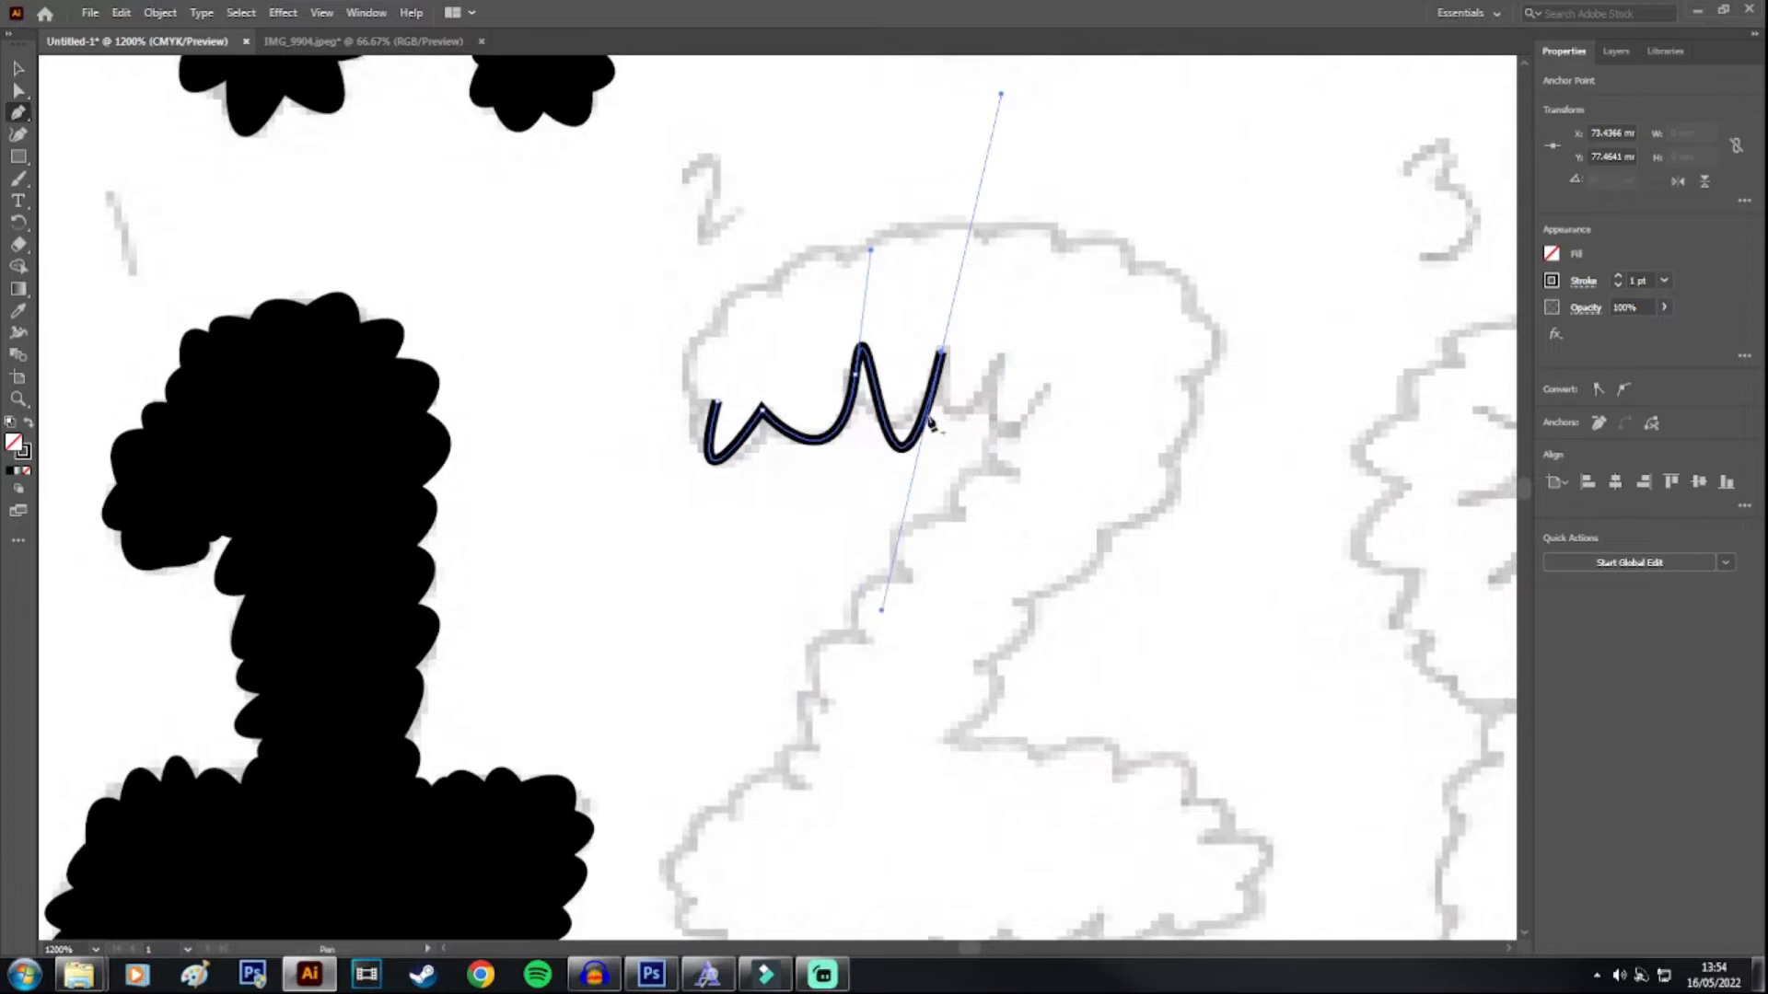
key("ctrl+z")
key("ctrl+z")
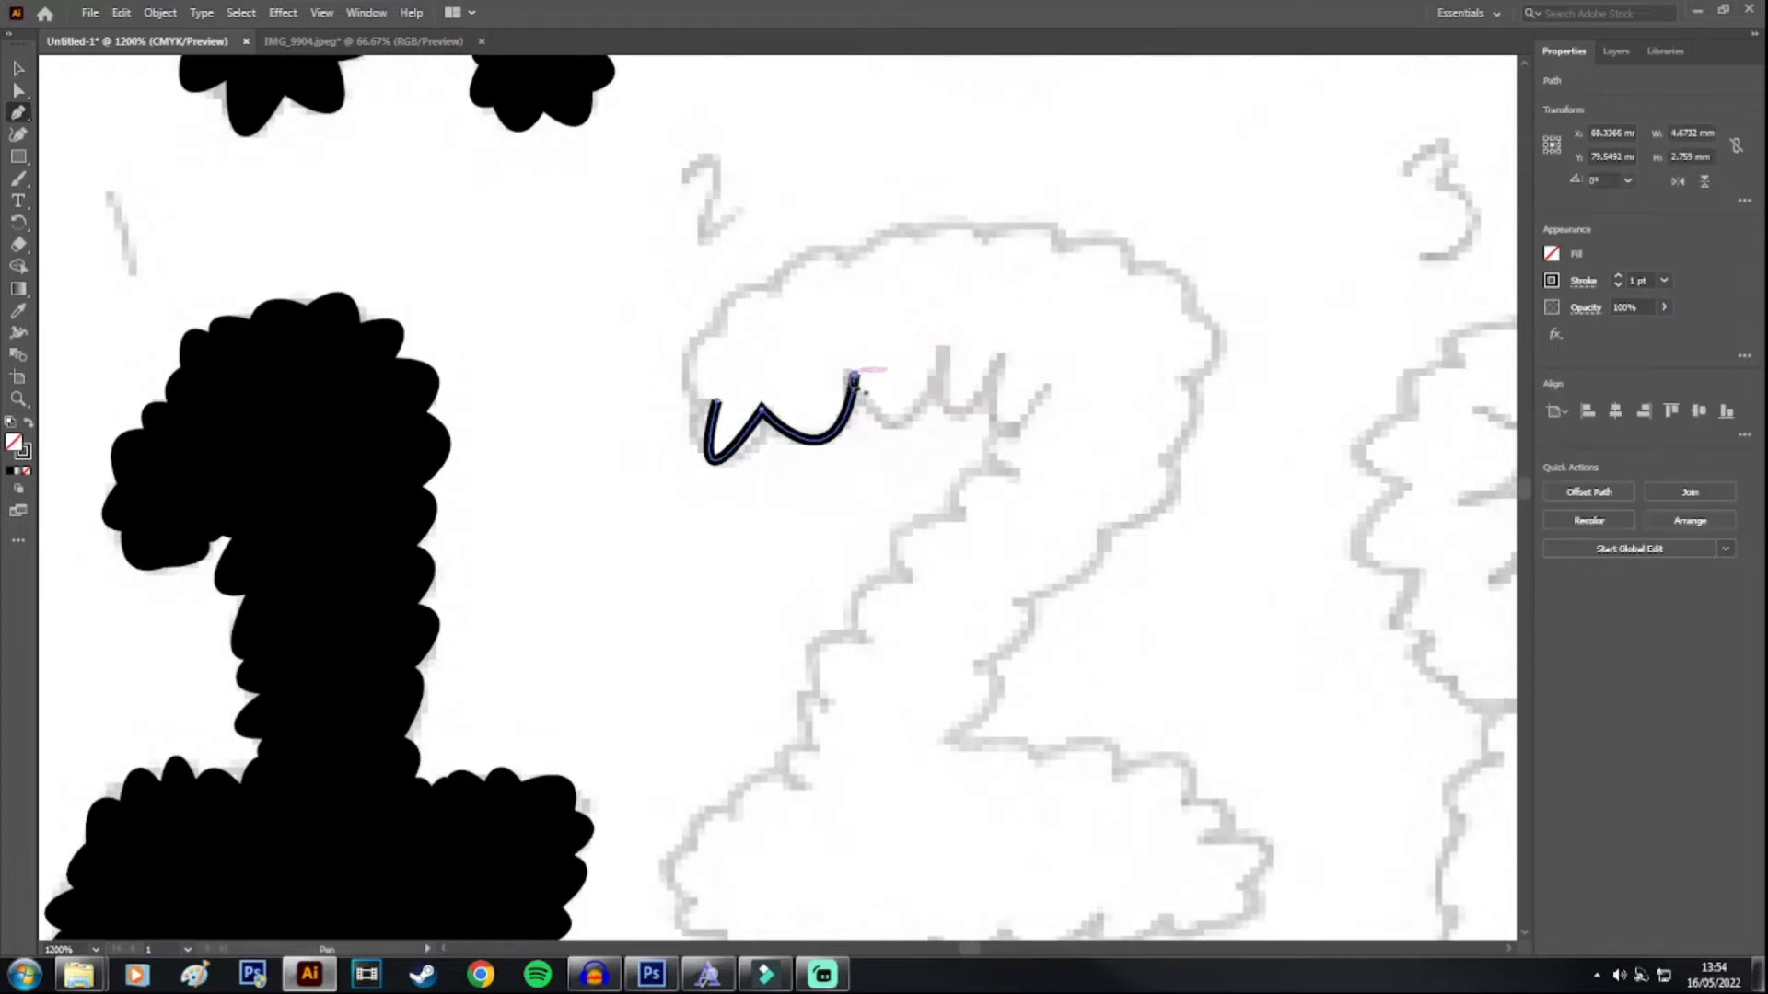
Step: Trace the next three scallops under the number 2's upper hook, making a sharp corner at each peak
left_click(857, 381)
left_click_drag(941, 350, 979, 207)
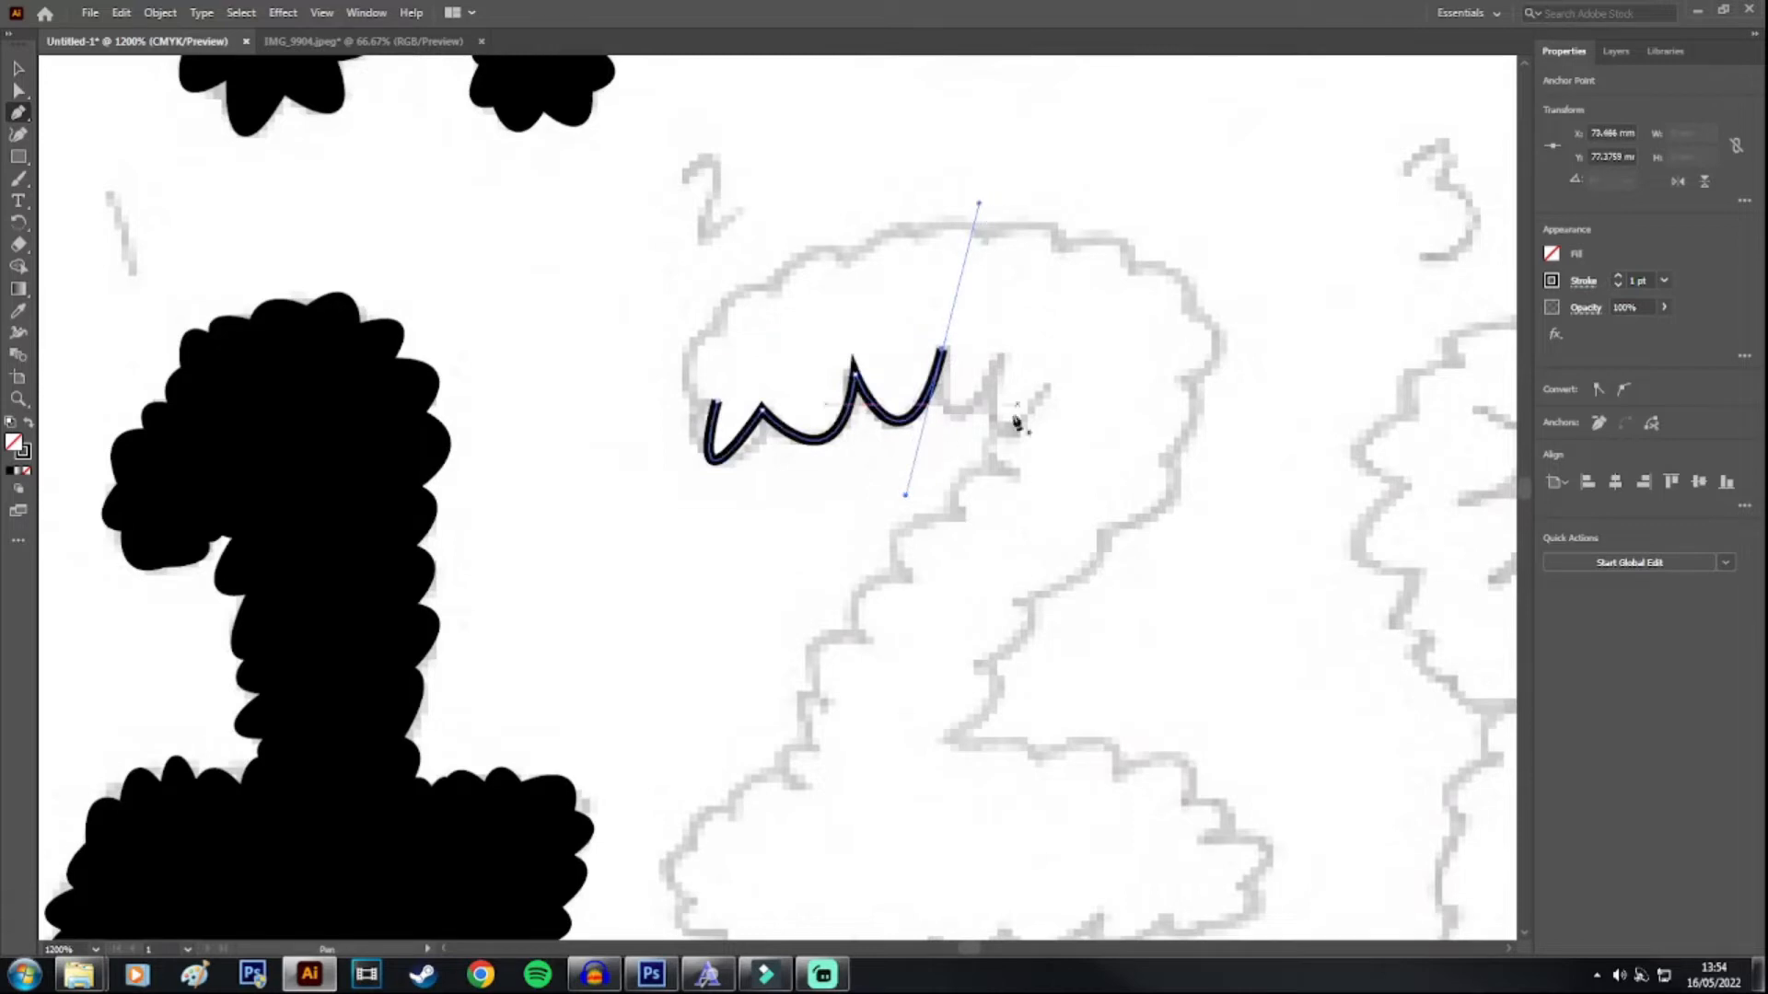
left_click(941, 352)
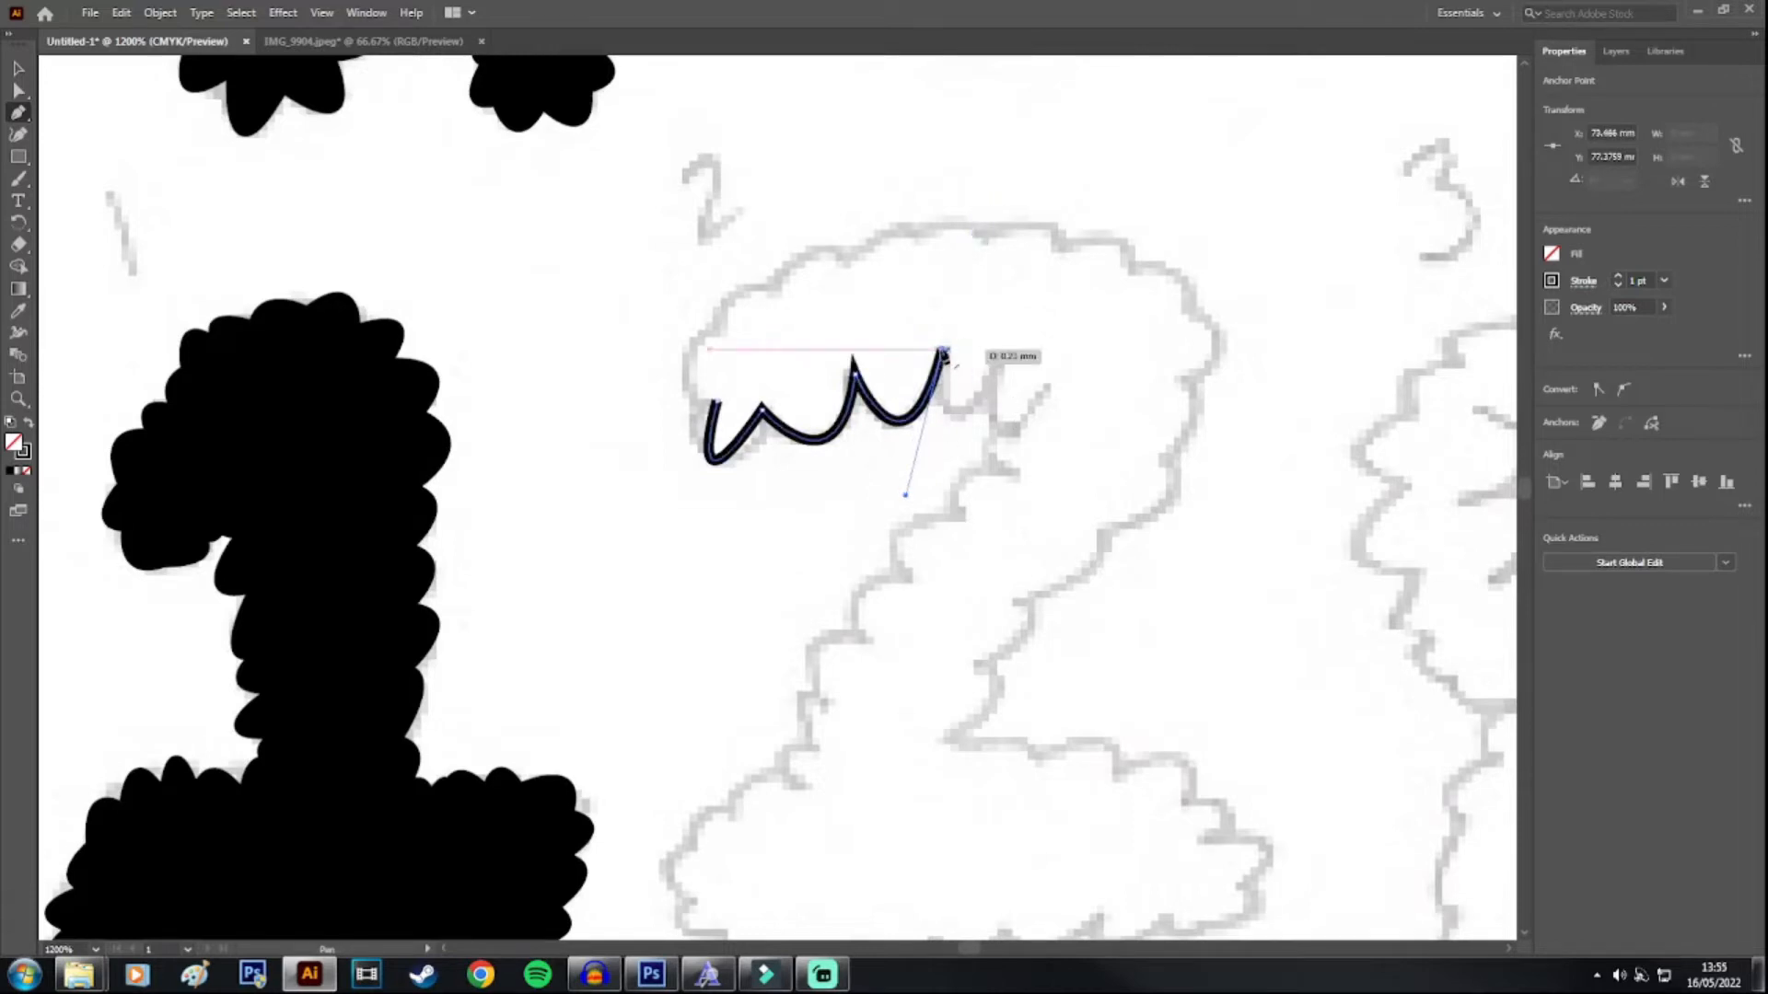
left_click_drag(1006, 355, 1069, 240)
scroll(1052, 297, "down", 1)
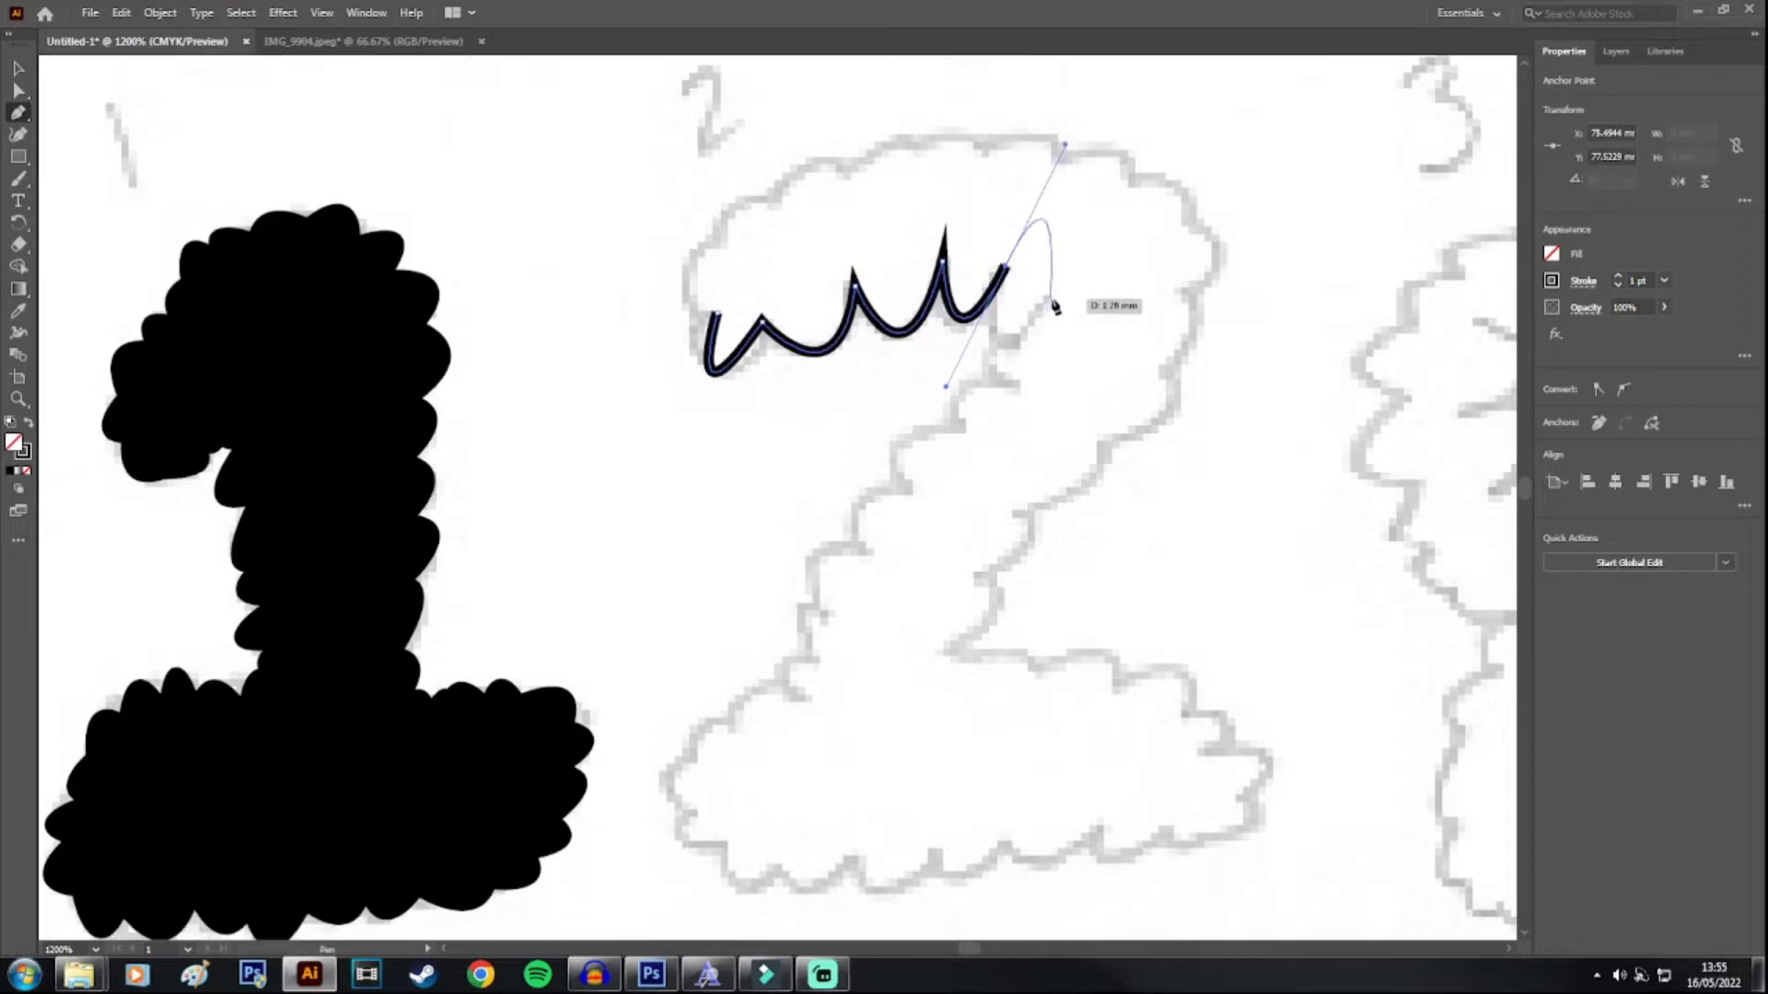
left_click(1006, 267)
key("Escape")
Step: Trace the last spike under the number 2's hook and the curve leading into its diagonal stem
left_click_drag(1046, 299, 1143, 189)
left_click(1043, 304)
left_click_drag(1068, 402, 1069, 403)
left_click(1006, 390)
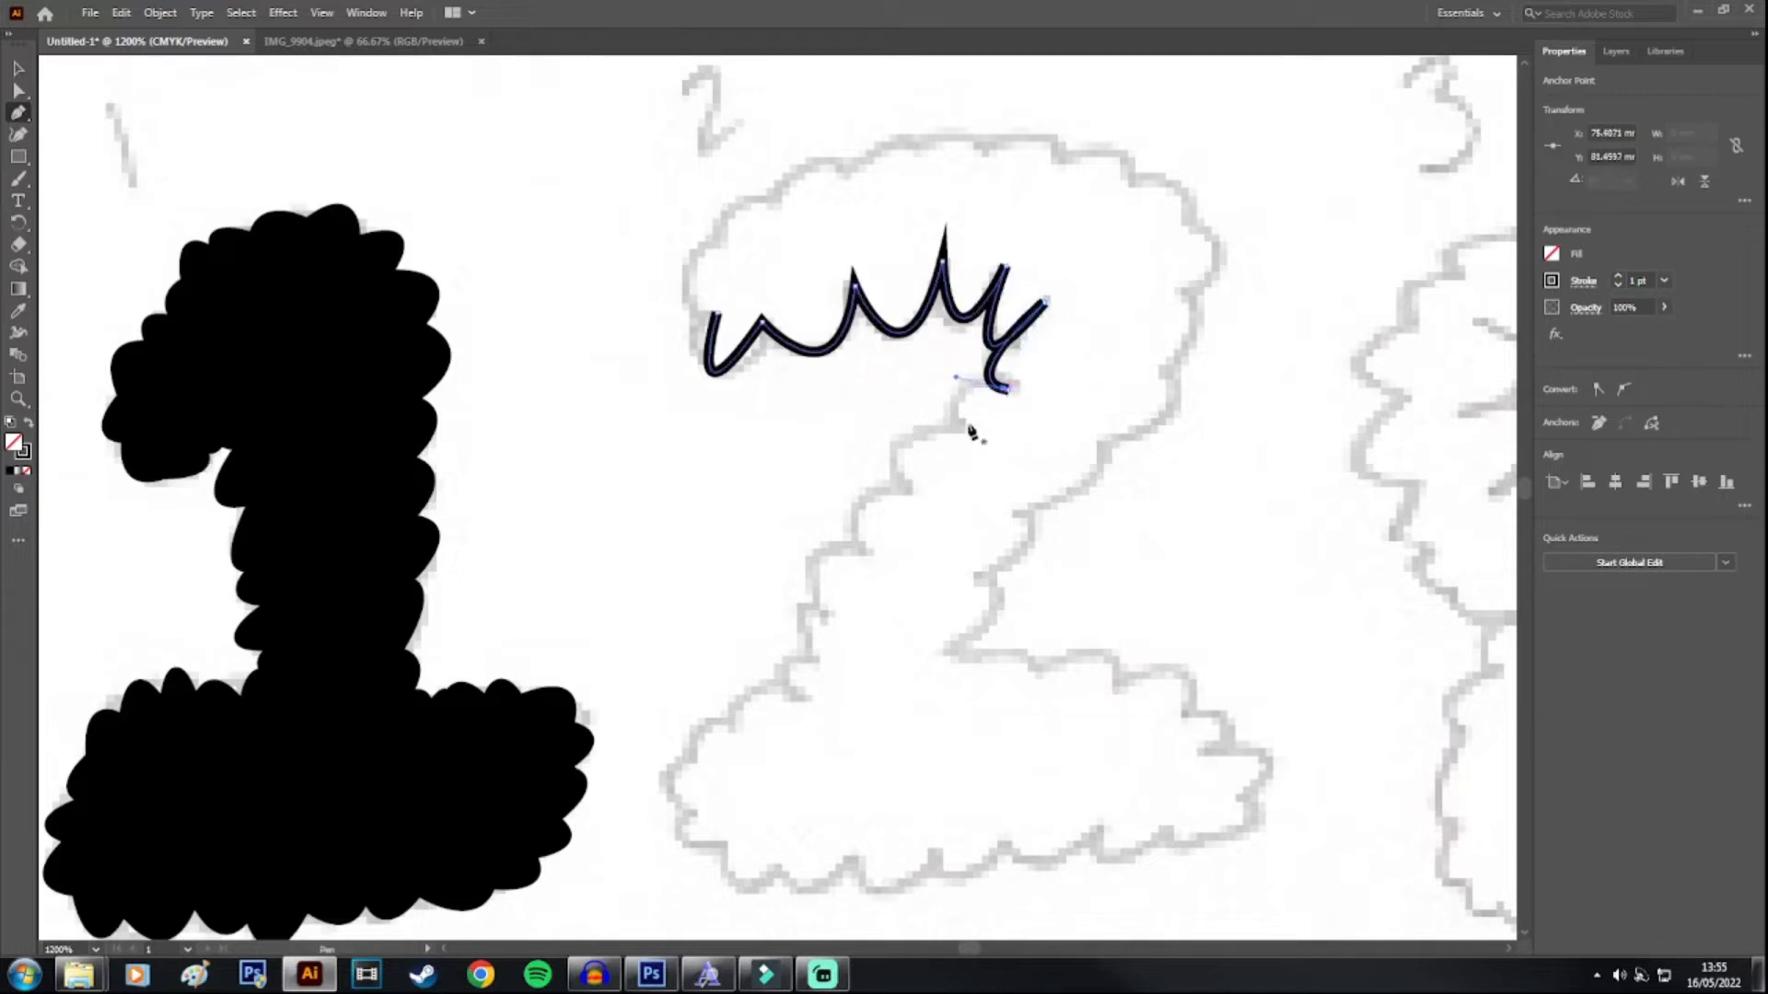
Step: Trace the scalloped left edge of the number 2's diagonal stem down to its base
mouse_move(953, 431)
left_mouse_down()
mouse_move(973, 422)
mouse_move(966, 443)
left_mouse_up()
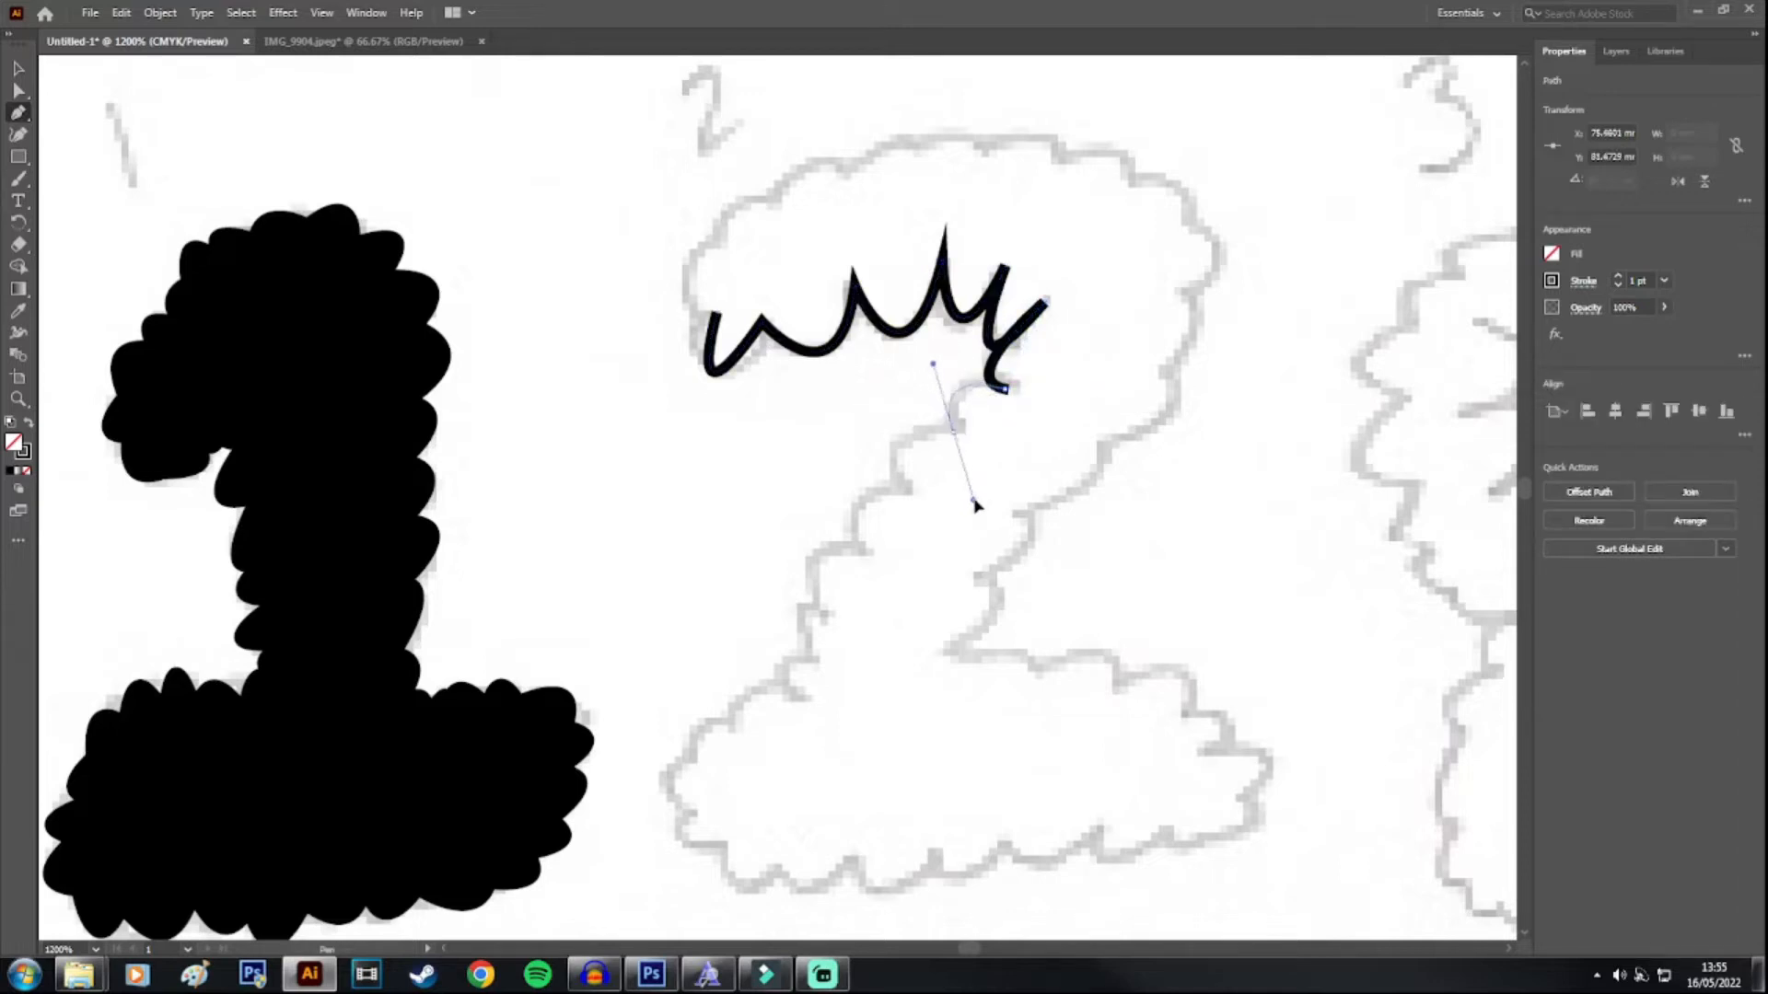
left_click_drag(976, 504, 976, 505)
left_click(953, 433)
left_click_drag(939, 567, 834, 687)
left_click(903, 495)
left_click(863, 553)
scroll(856, 585, "down", 3)
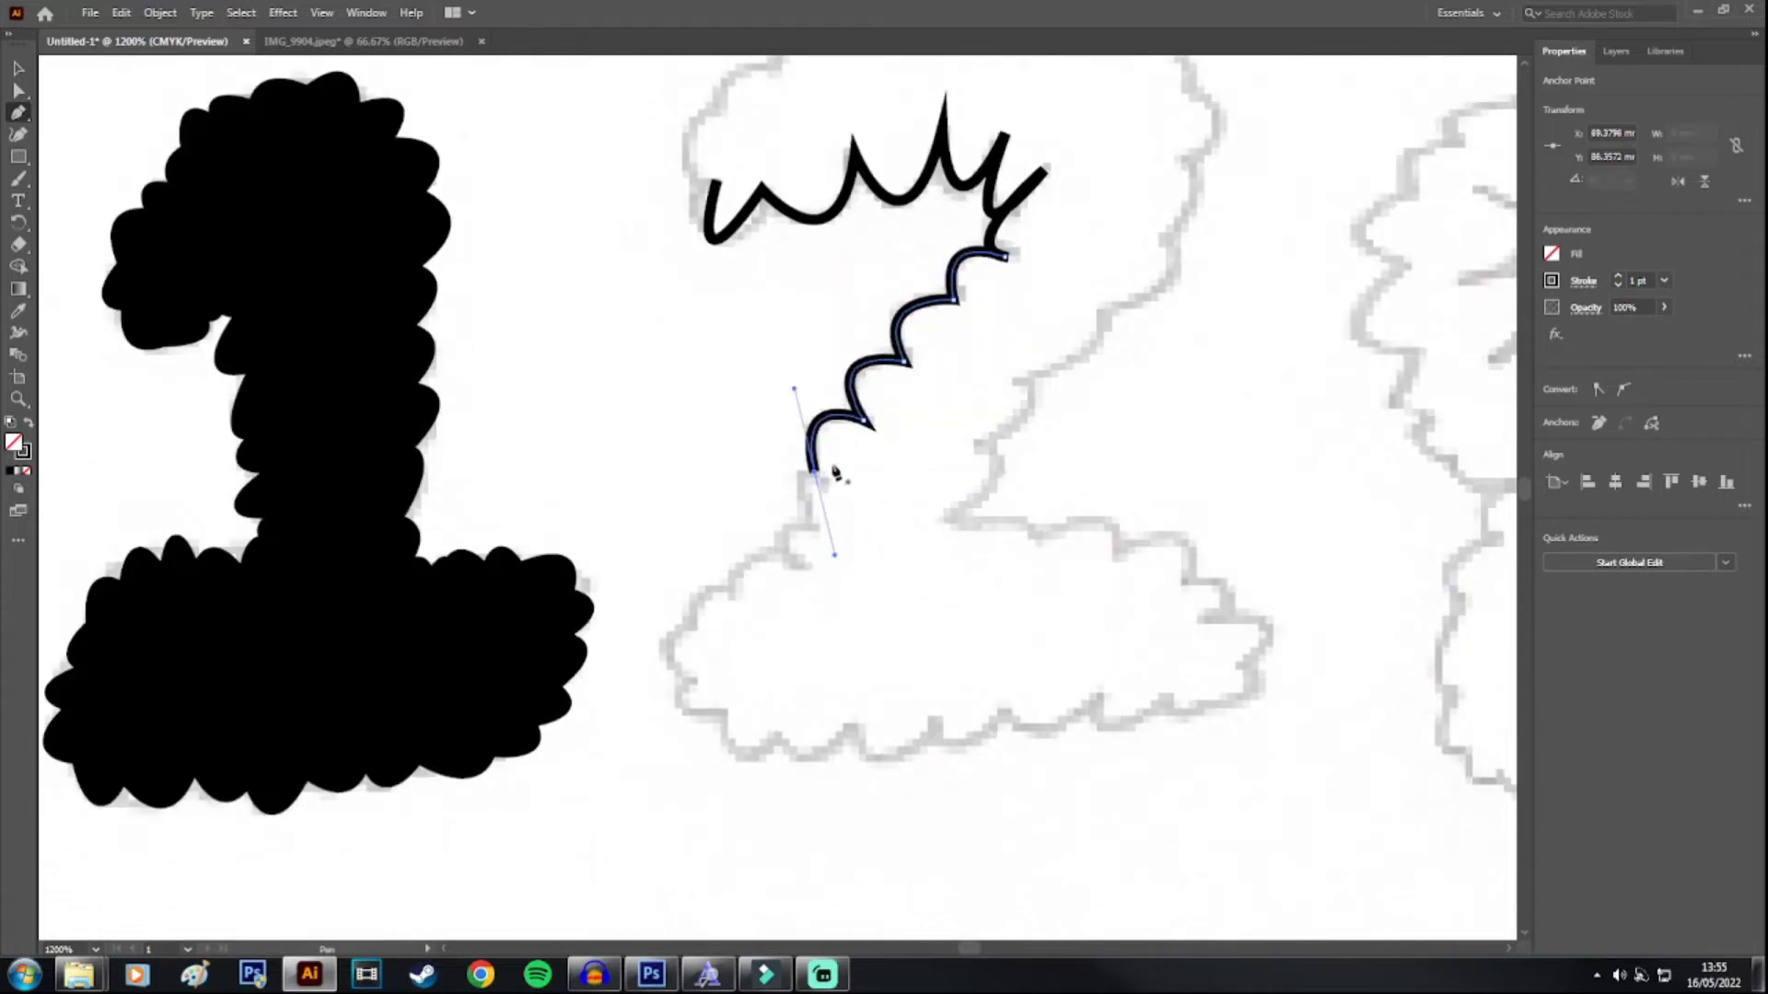
mouse_move(811, 527)
left_mouse_down()
mouse_move(858, 571)
mouse_move(821, 592)
mouse_move(871, 637)
left_mouse_up()
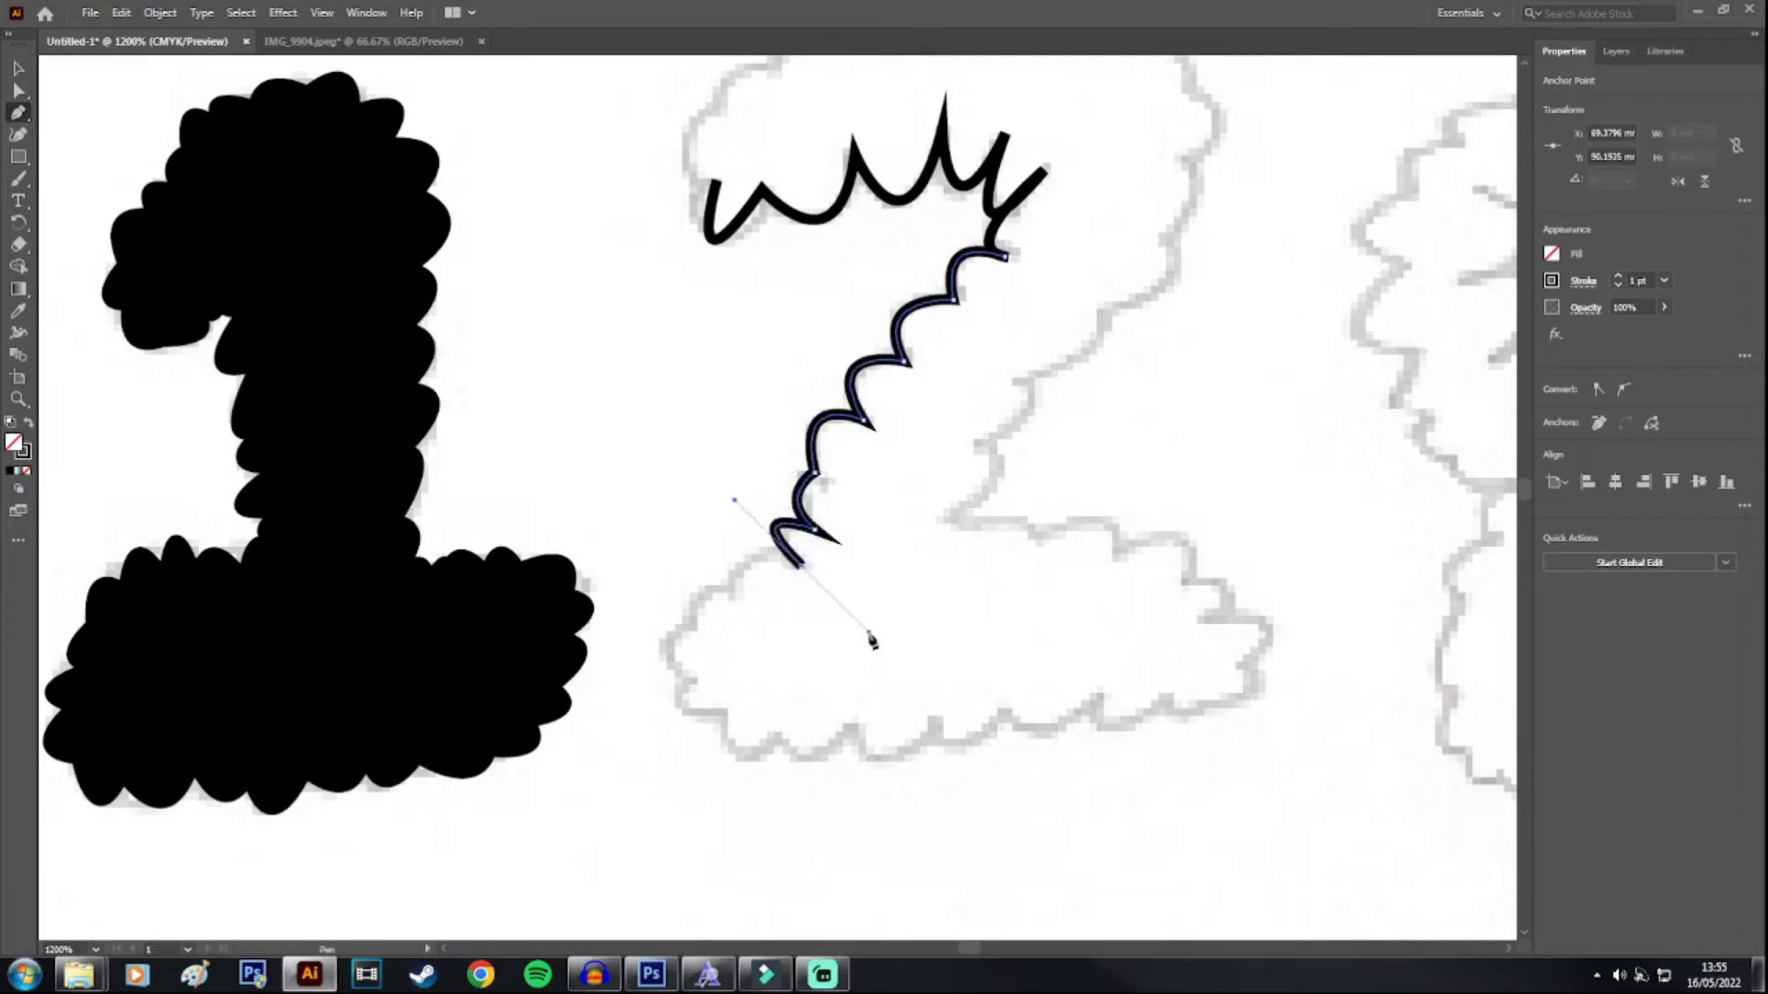
Step: Trace the number 2's scalloped outline around the left end of its base and along the first half of the bottom edge
left_click_drag(732, 594, 746, 677)
left_click_drag(692, 624, 700, 685)
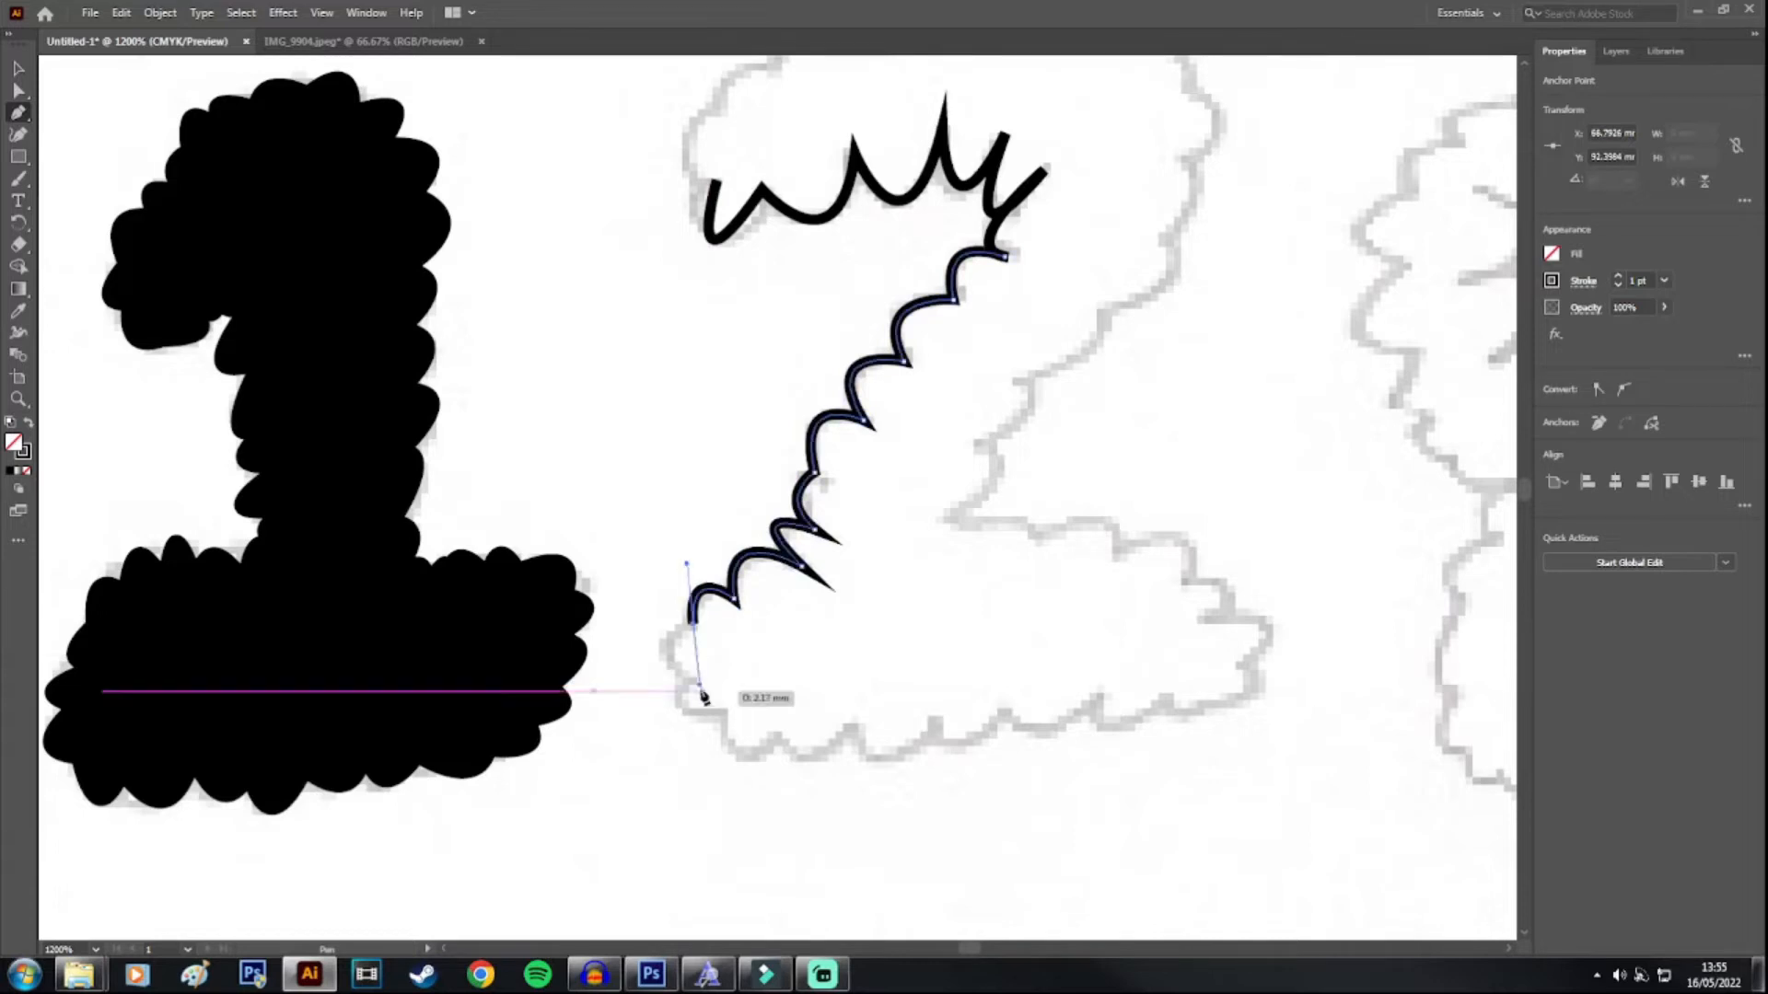
left_click_drag(933, 727, 992, 644)
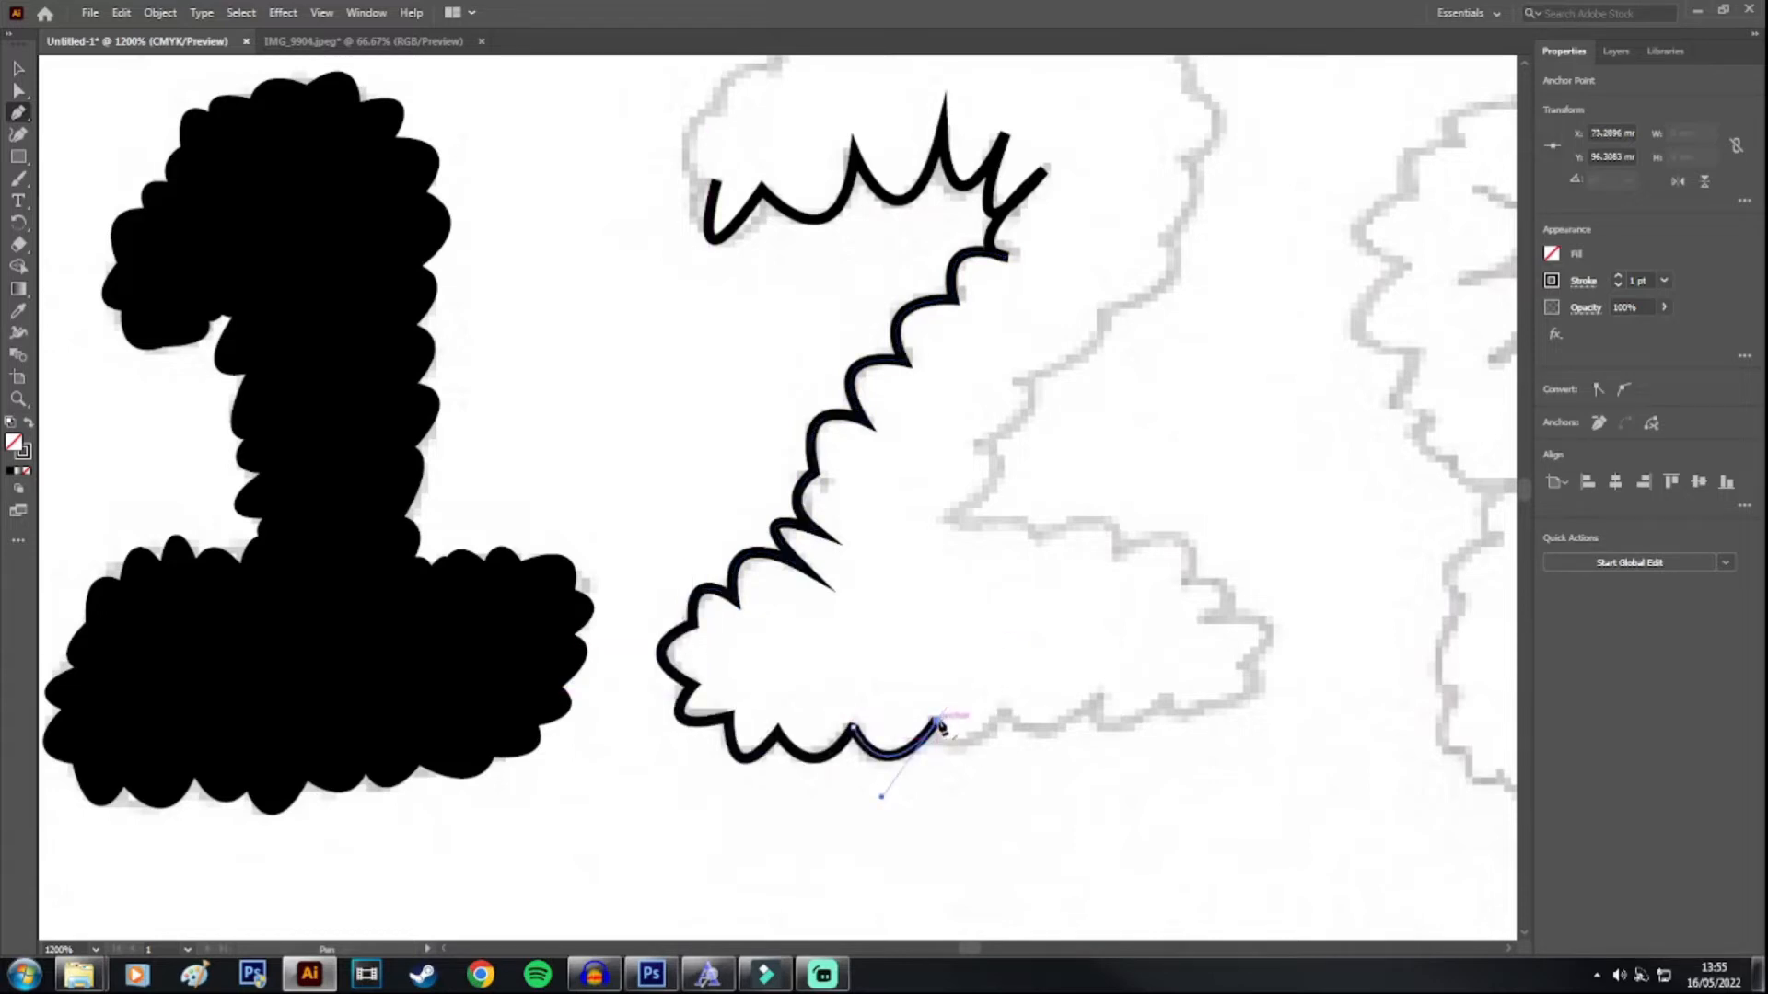
left_click_drag(1004, 715, 1038, 647)
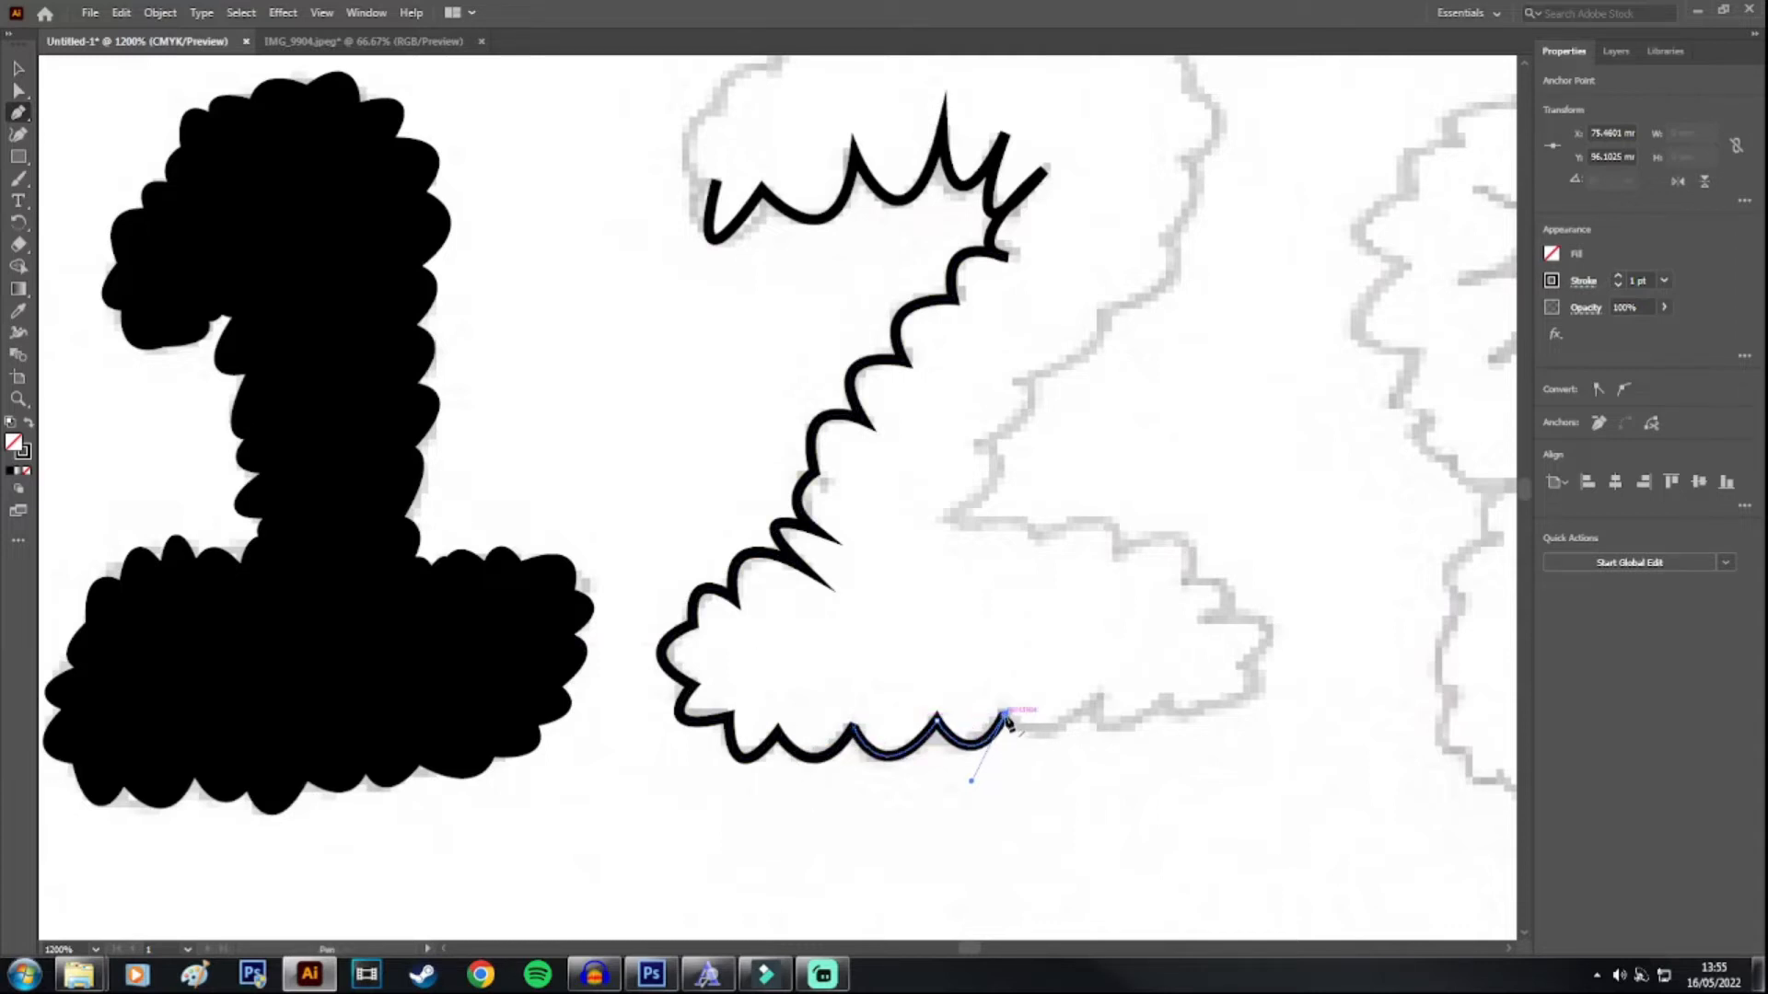
Step: Continue along the bottom edge of the number 2's base with one deep pointed scallop and one shallow scallop, keeping sharp corners
left_click_drag(1071, 722, 1158, 551)
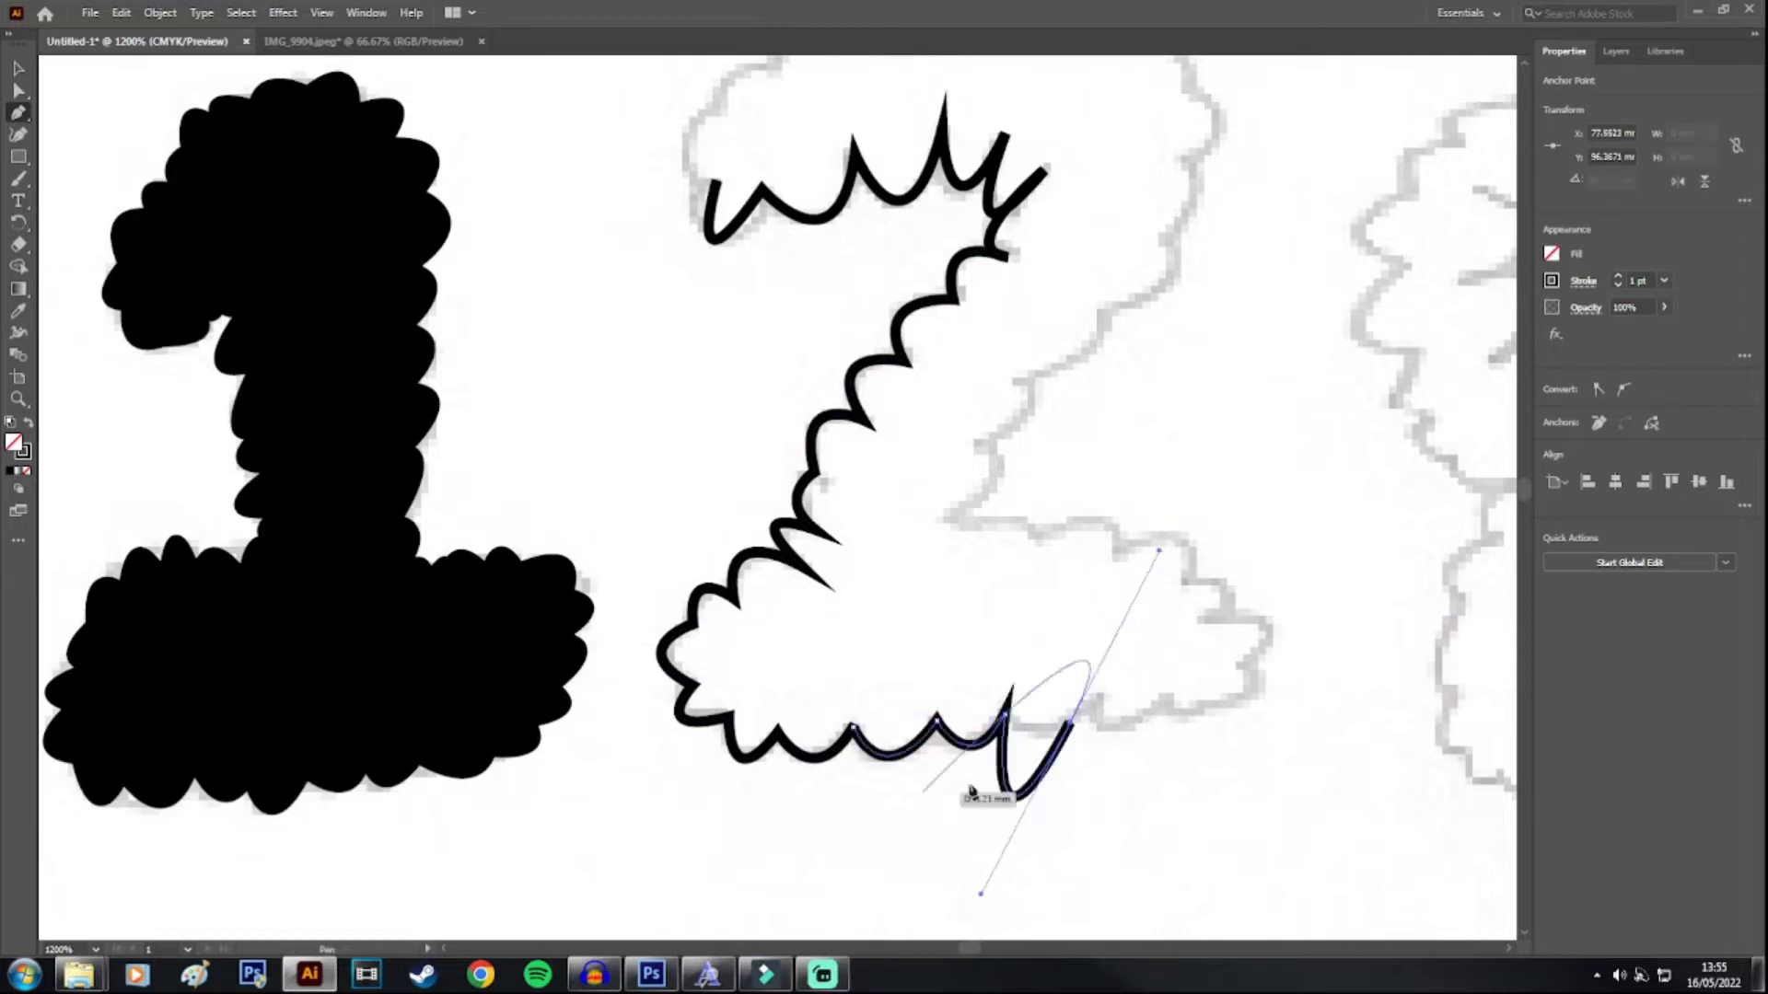
left_click(1072, 725)
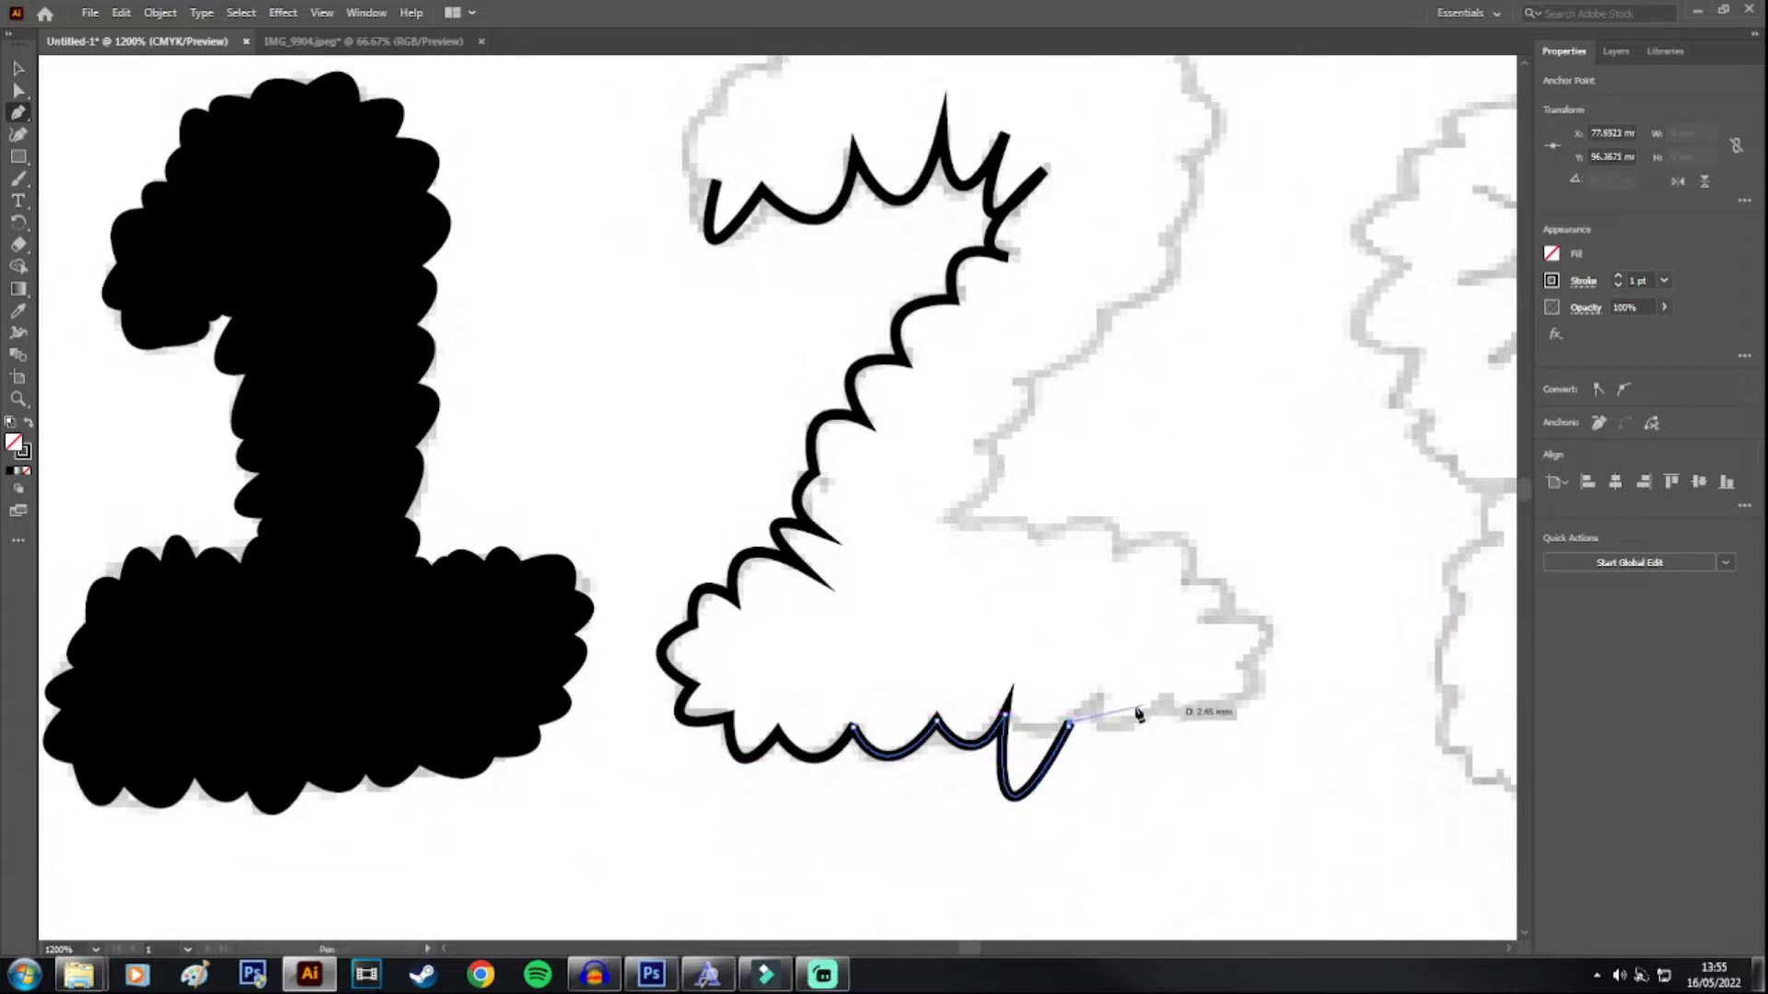
left_click_drag(1167, 701, 1206, 635)
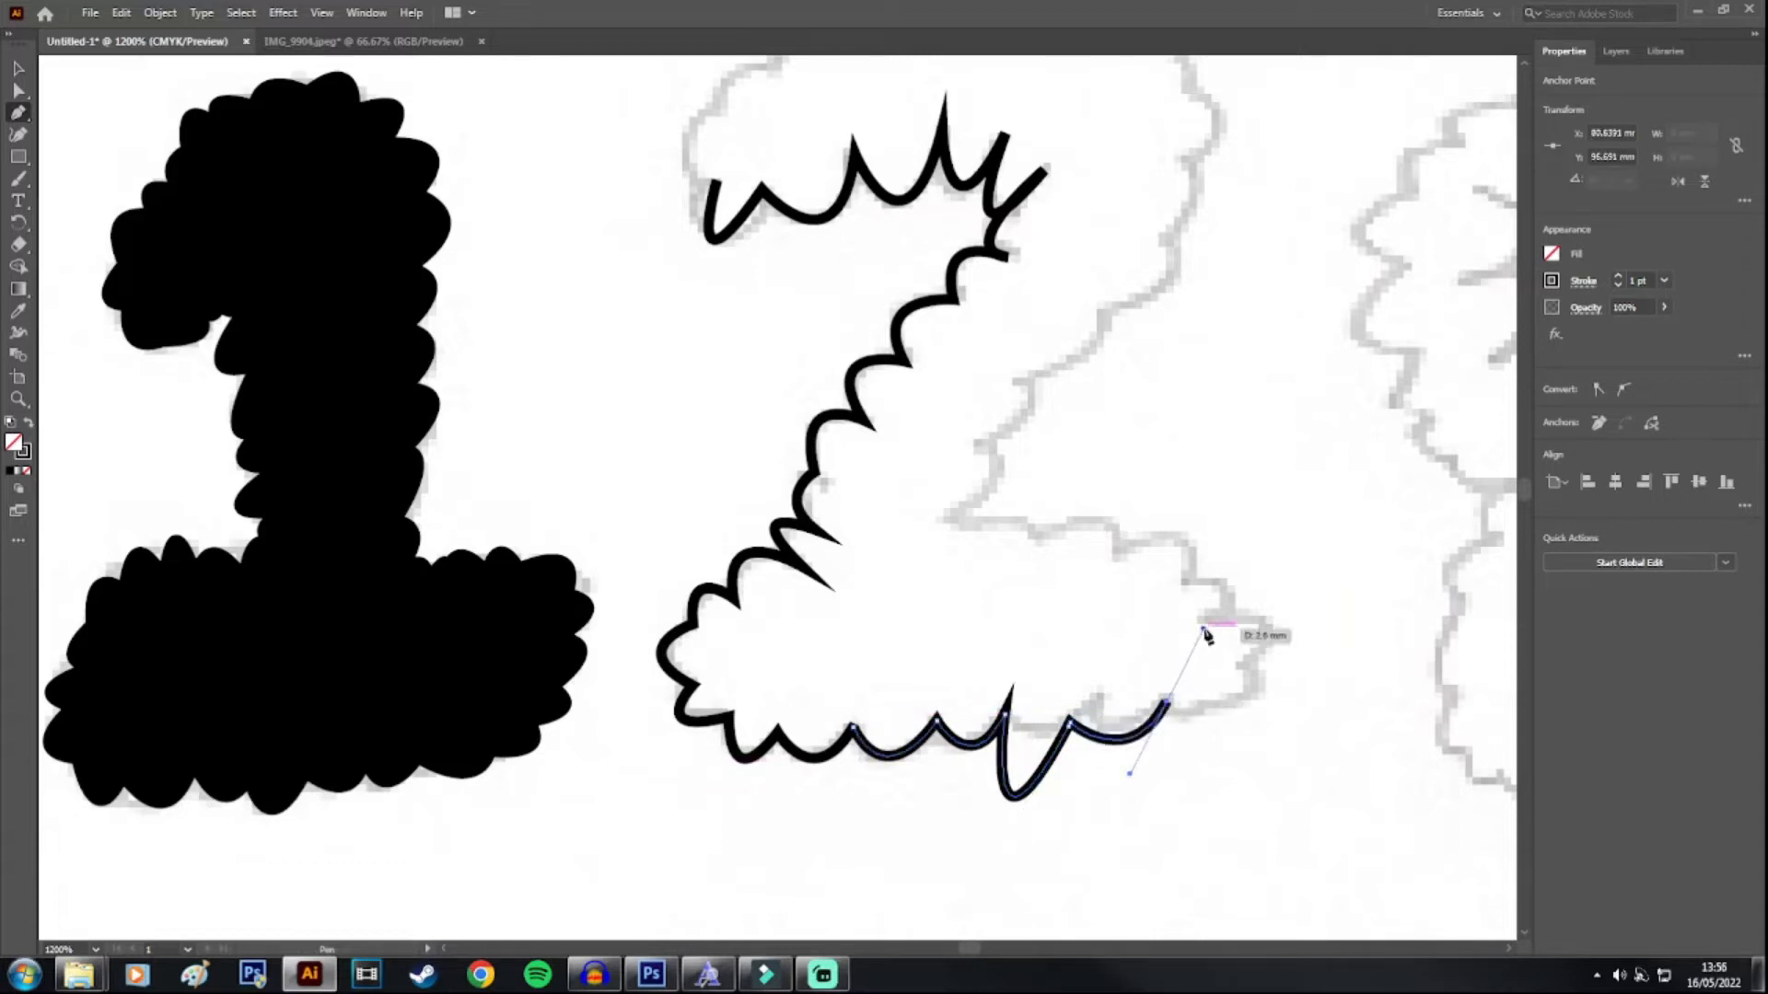
left_click(1167, 701)
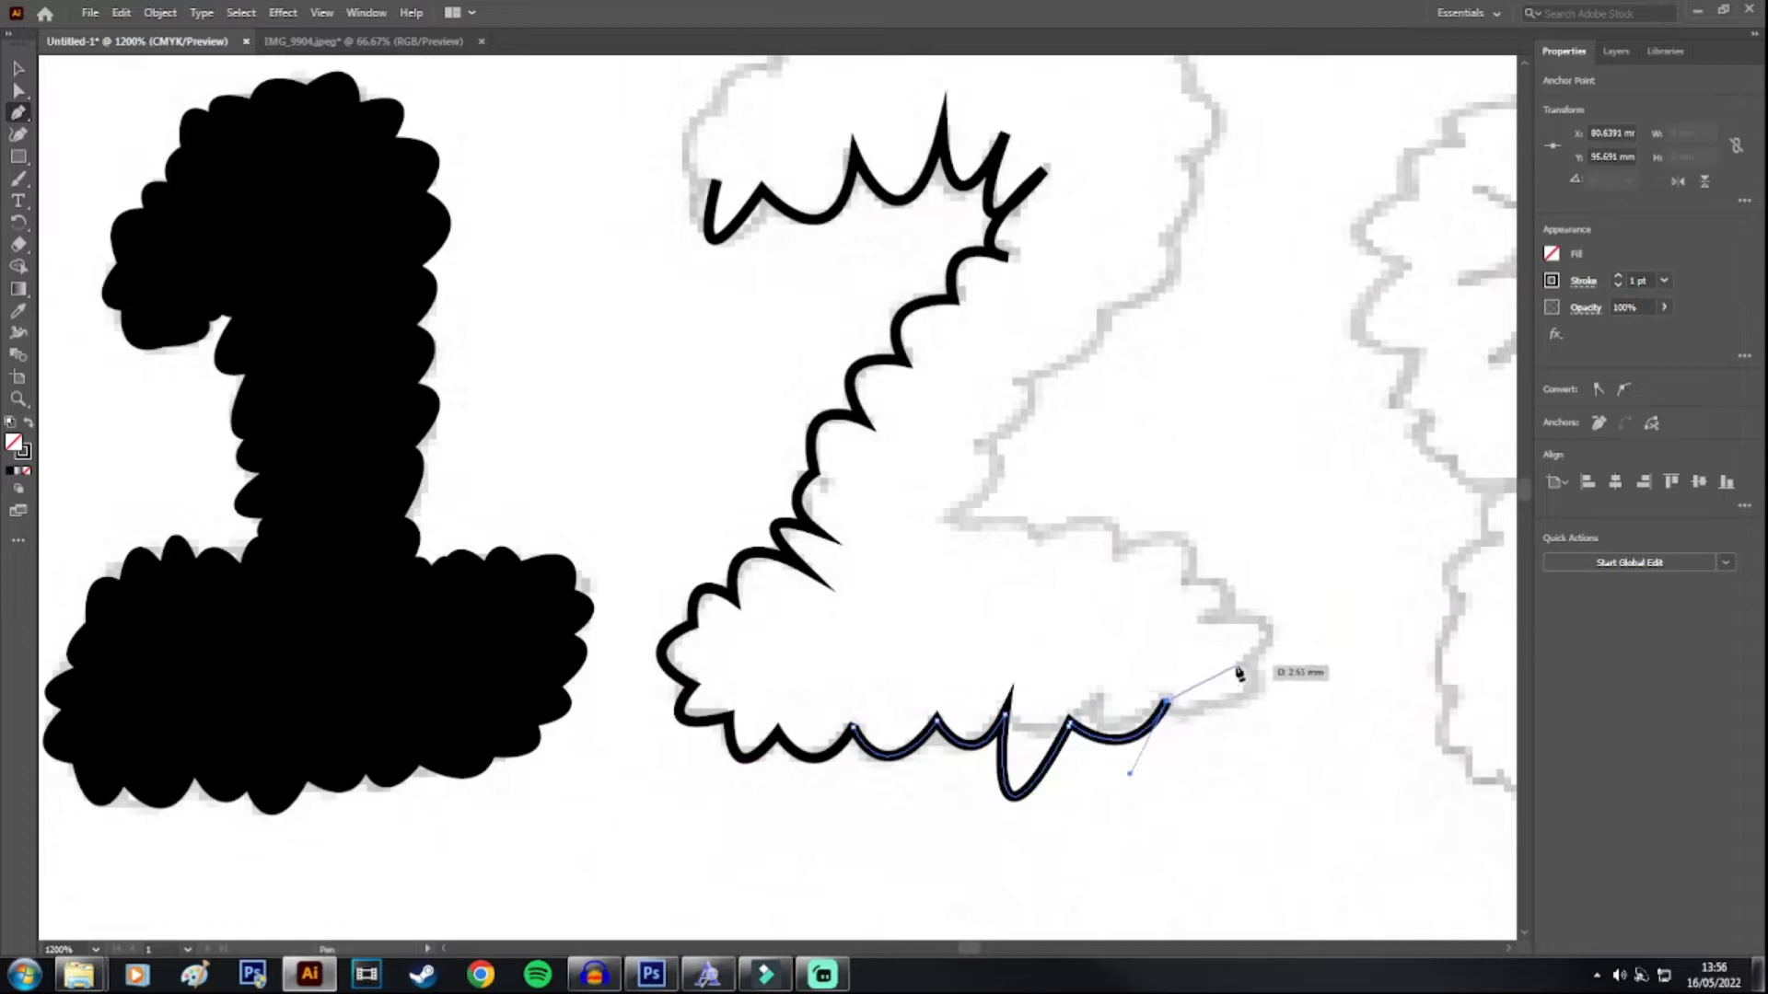
Step: Trace the scalloped right end and upper edge of the number 2's base back to where it meets the diagonal stem
left_click_drag(1241, 666, 1148, 622)
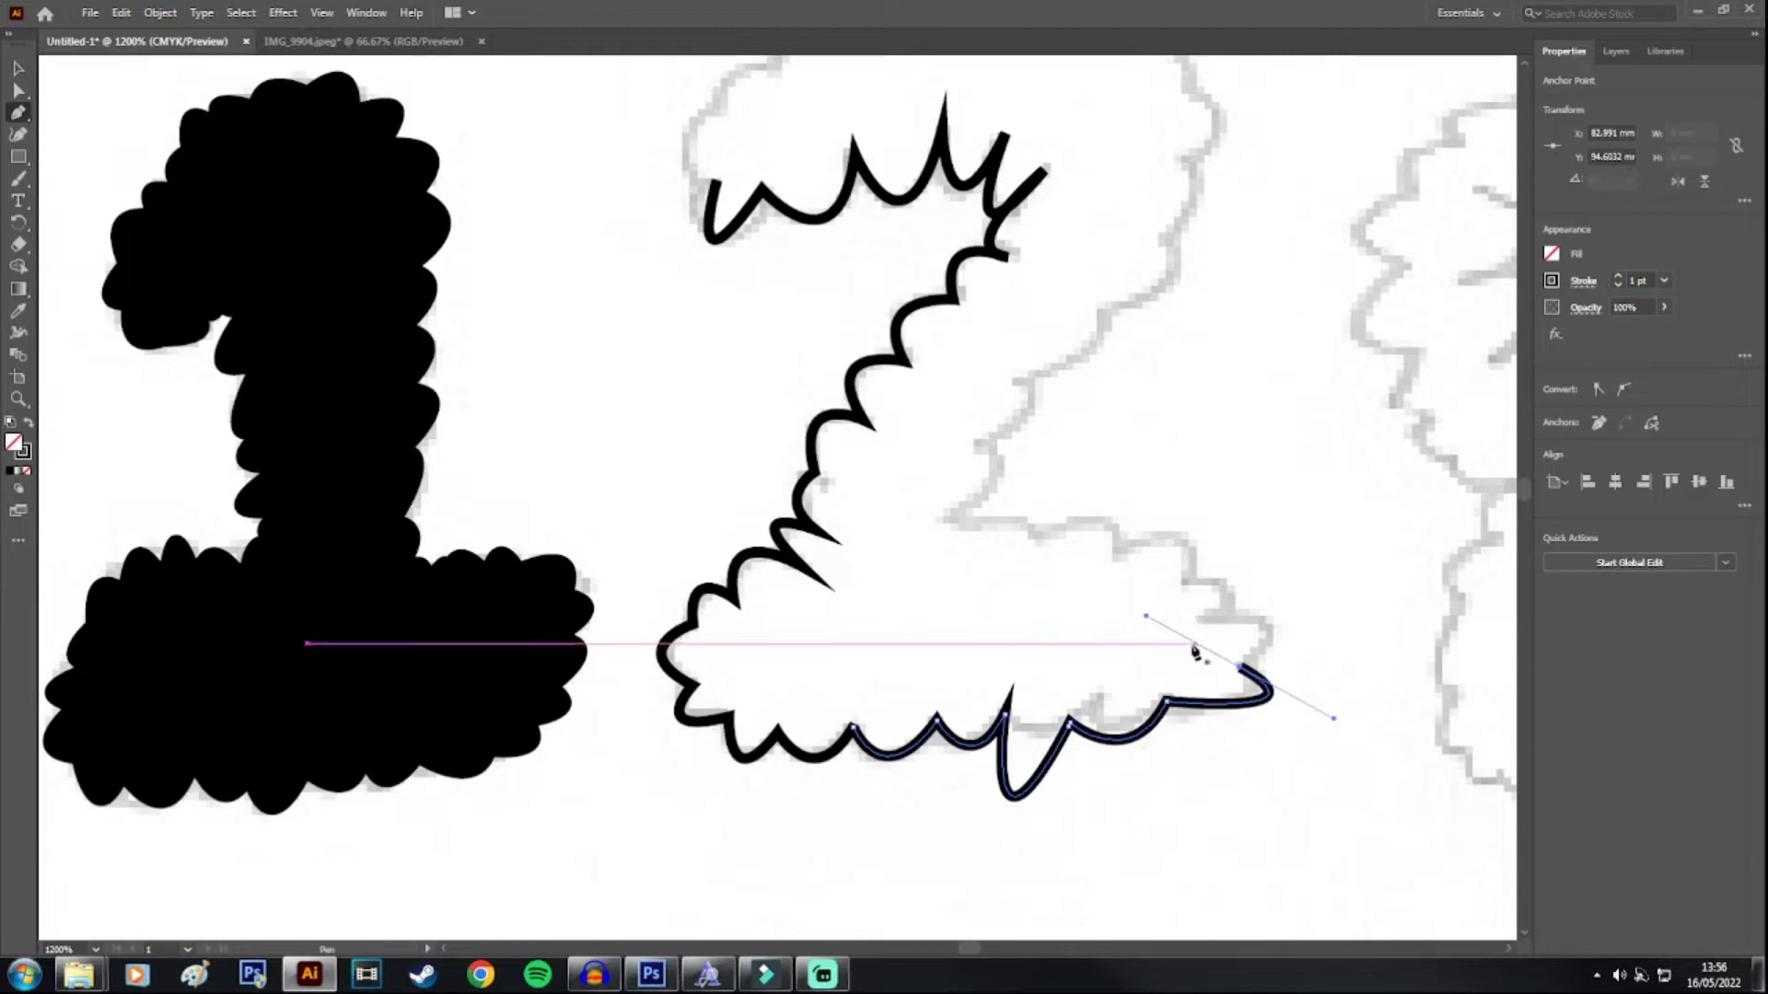
left_click(1241, 666)
left_click_drag(1223, 615, 1093, 614)
left_click(1209, 615)
mouse_move(1183, 580)
left_mouse_down()
mouse_move(1145, 595)
mouse_move(1096, 575)
mouse_move(1025, 607)
left_mouse_up()
left_click(1183, 580)
left_click_drag(1032, 536, 954, 593)
left_click_drag(1035, 543, 941, 516)
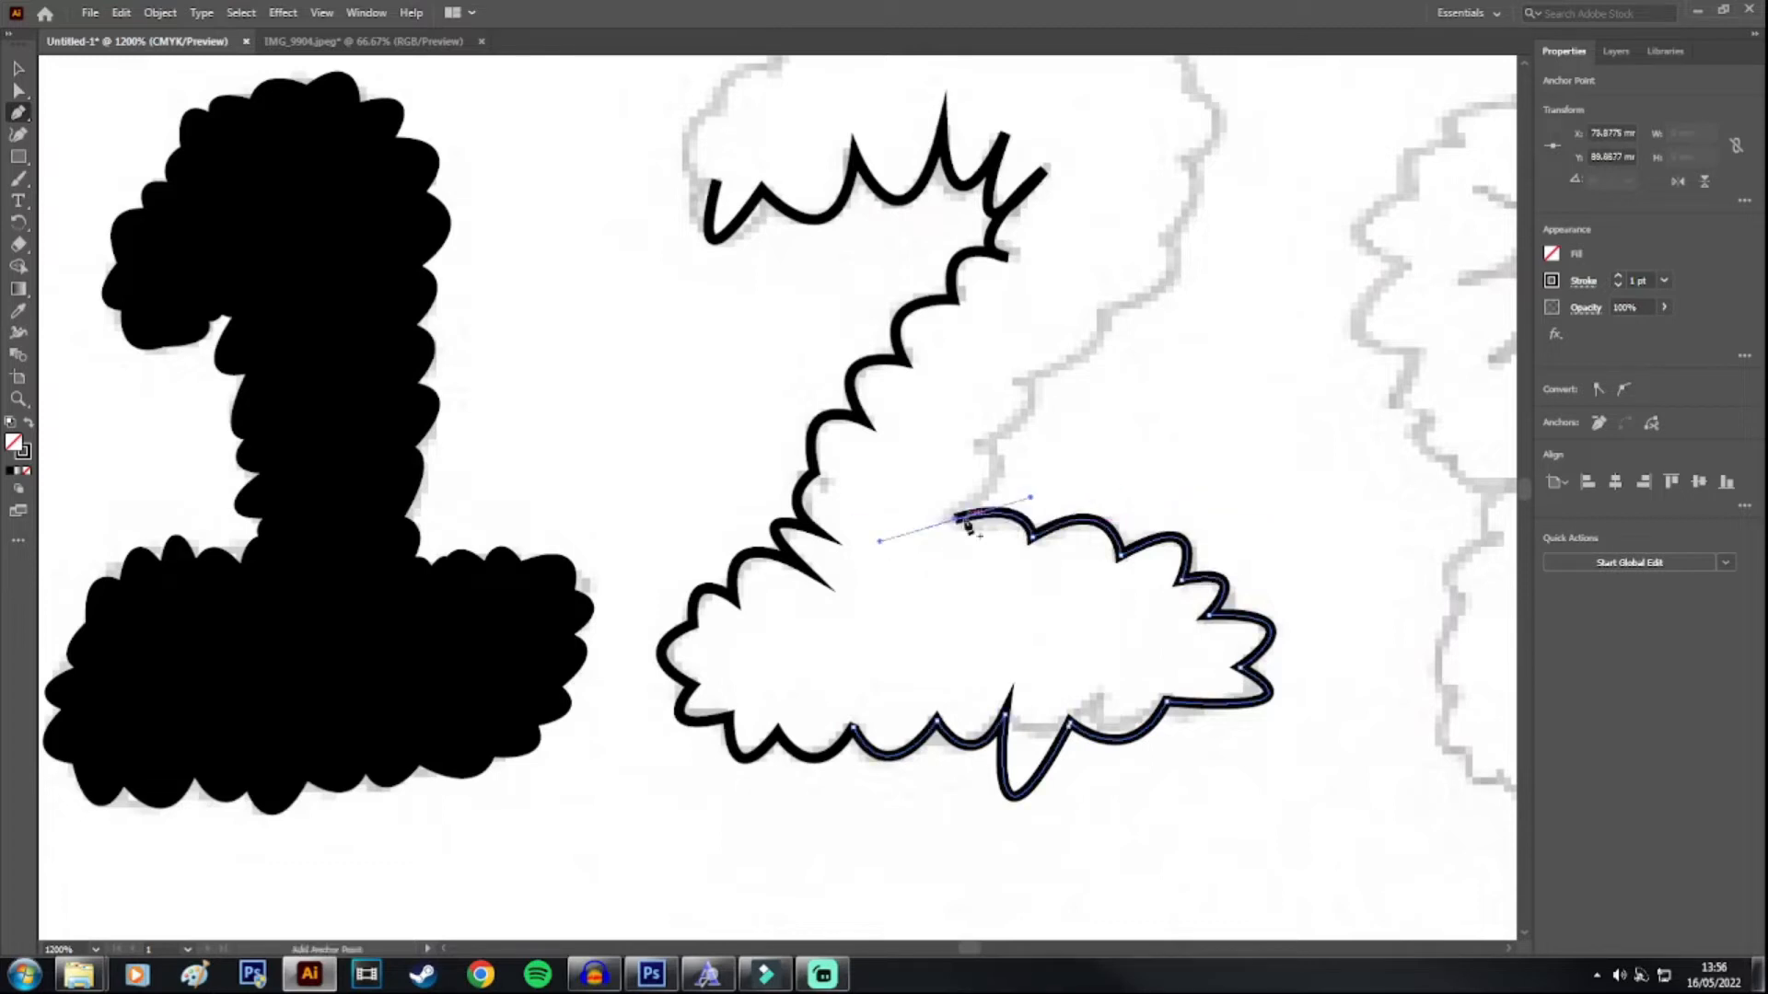
Step: Trace the scalloped right edge of the number 2's diagonal stem and continue up the outer side of its hook
mouse_move(981, 443)
left_mouse_down()
mouse_move(920, 402)
mouse_move(936, 412)
left_mouse_up()
left_click_drag(1022, 378, 980, 373)
left_click_drag(1105, 318, 1128, 179)
scroll(1158, 317, "up", 2)
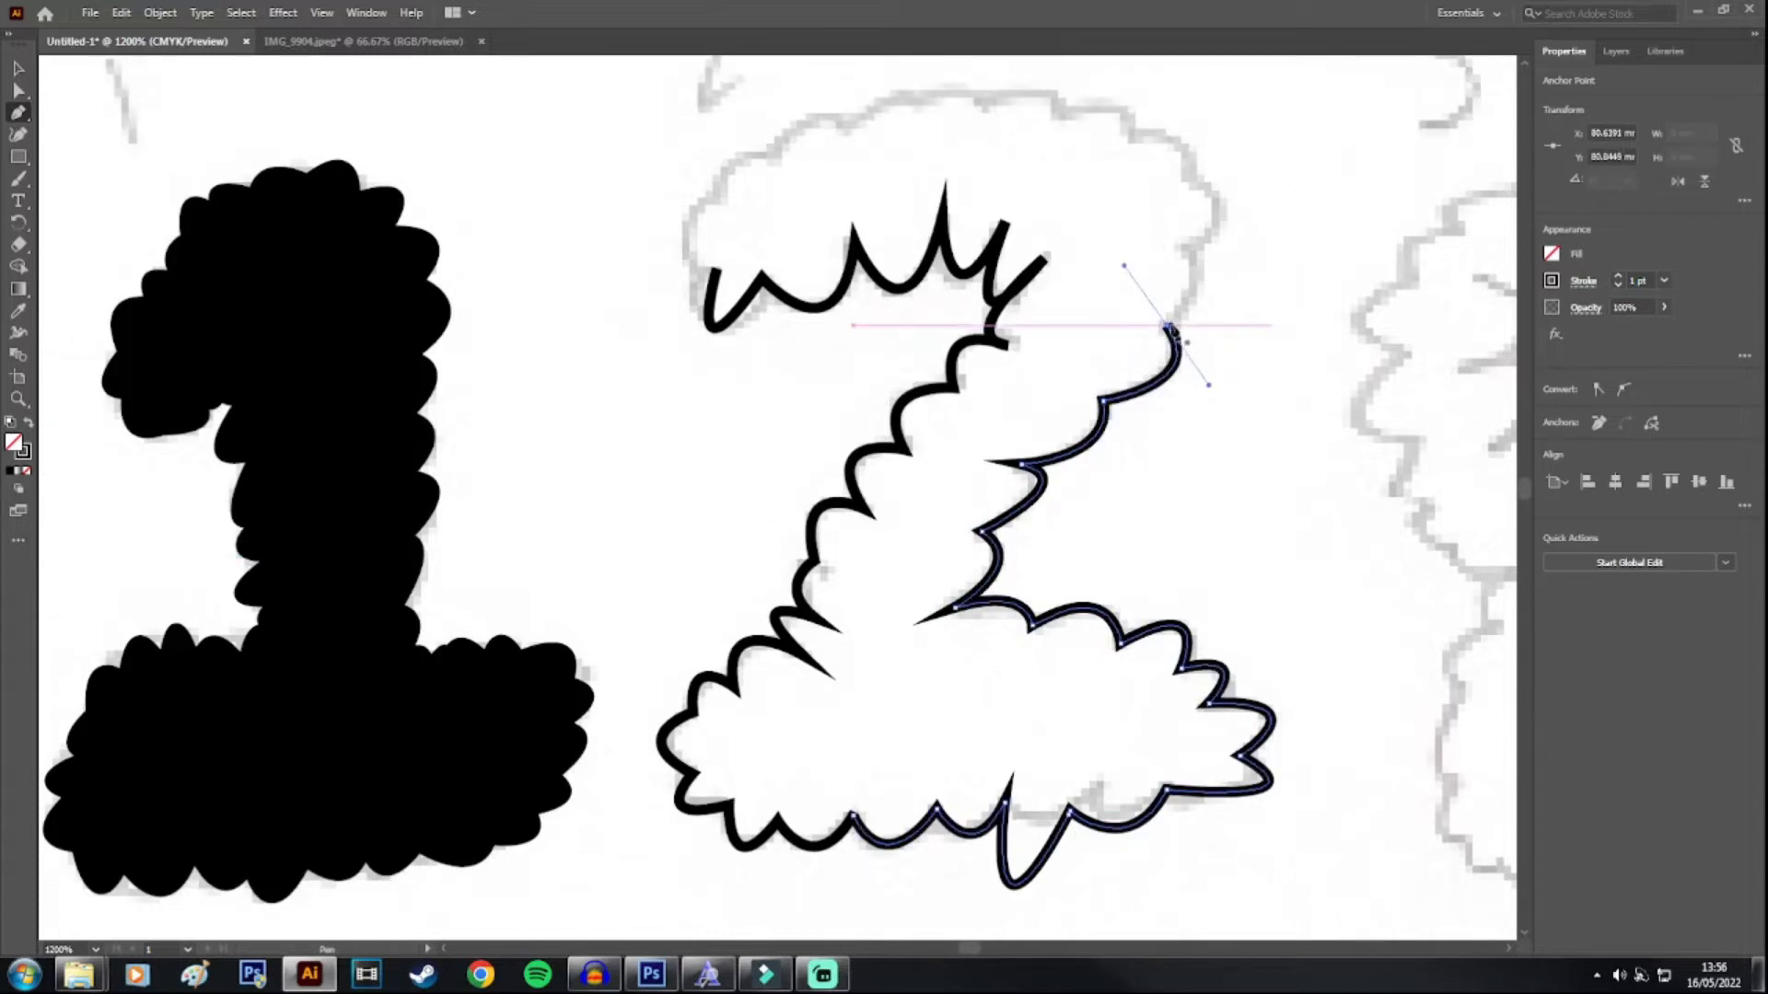
left_click_drag(1185, 248, 1110, 149)
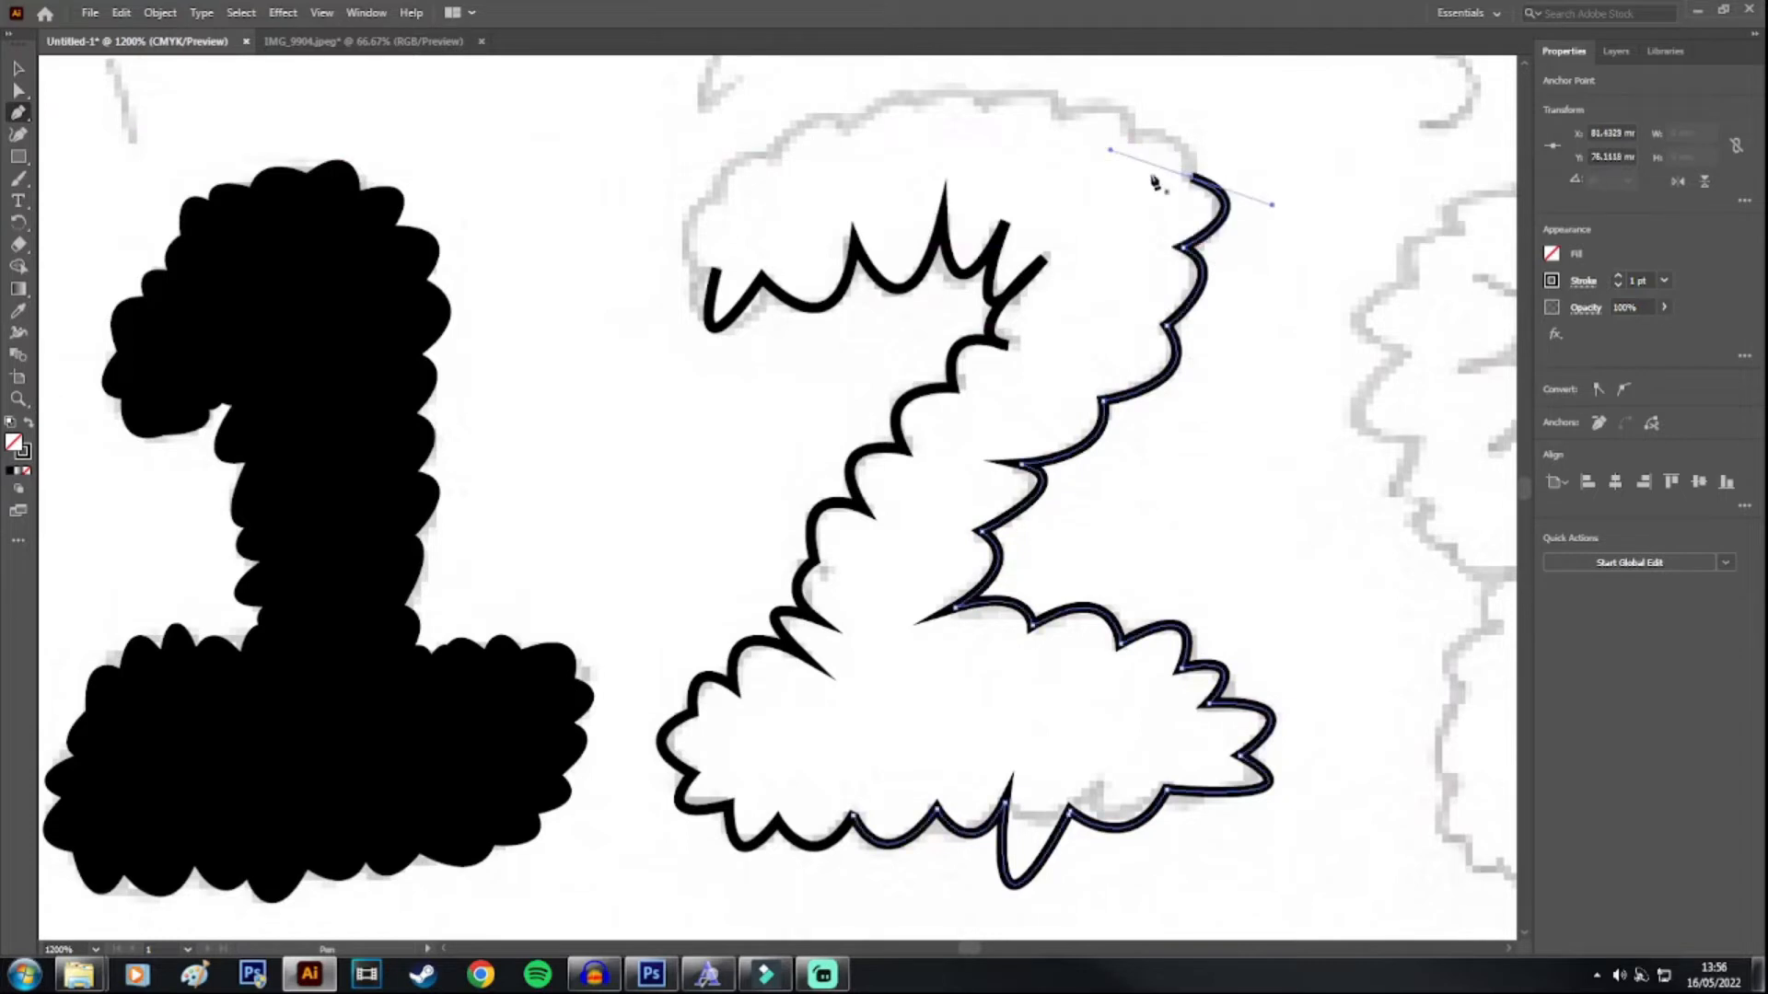
Step: Trace the scallops over the top of the number 2's hook and back to the outline's starting point
scroll(1217, 270, "up", 2)
left_click_drag(1138, 221, 941, 253)
left_click(1059, 198)
left_click_drag(909, 188, 919, 259)
left_click_drag(824, 164, 781, 375)
left_click(872, 217)
left_click(776, 234)
left_click(719, 292)
Step: Select all the outline paths of the number 2 and group them
left_click(392, 169)
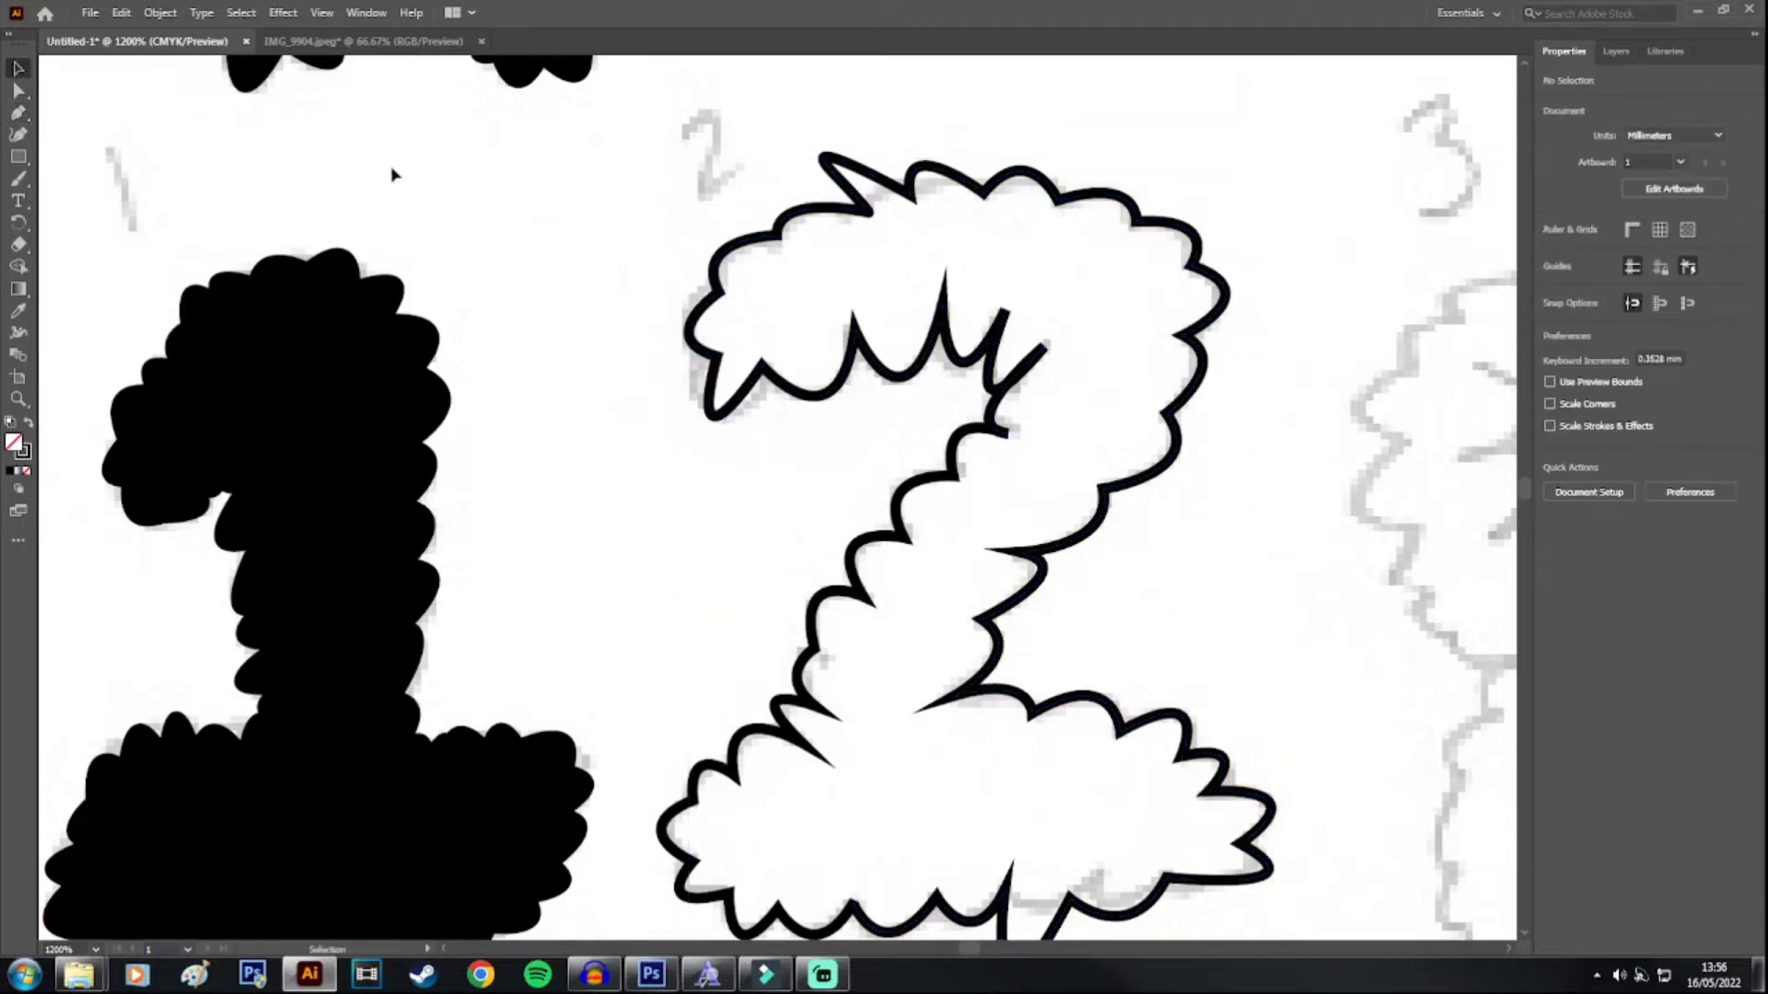
scroll(855, 424, "down", 2)
key("ctrl+minus")
key("v")
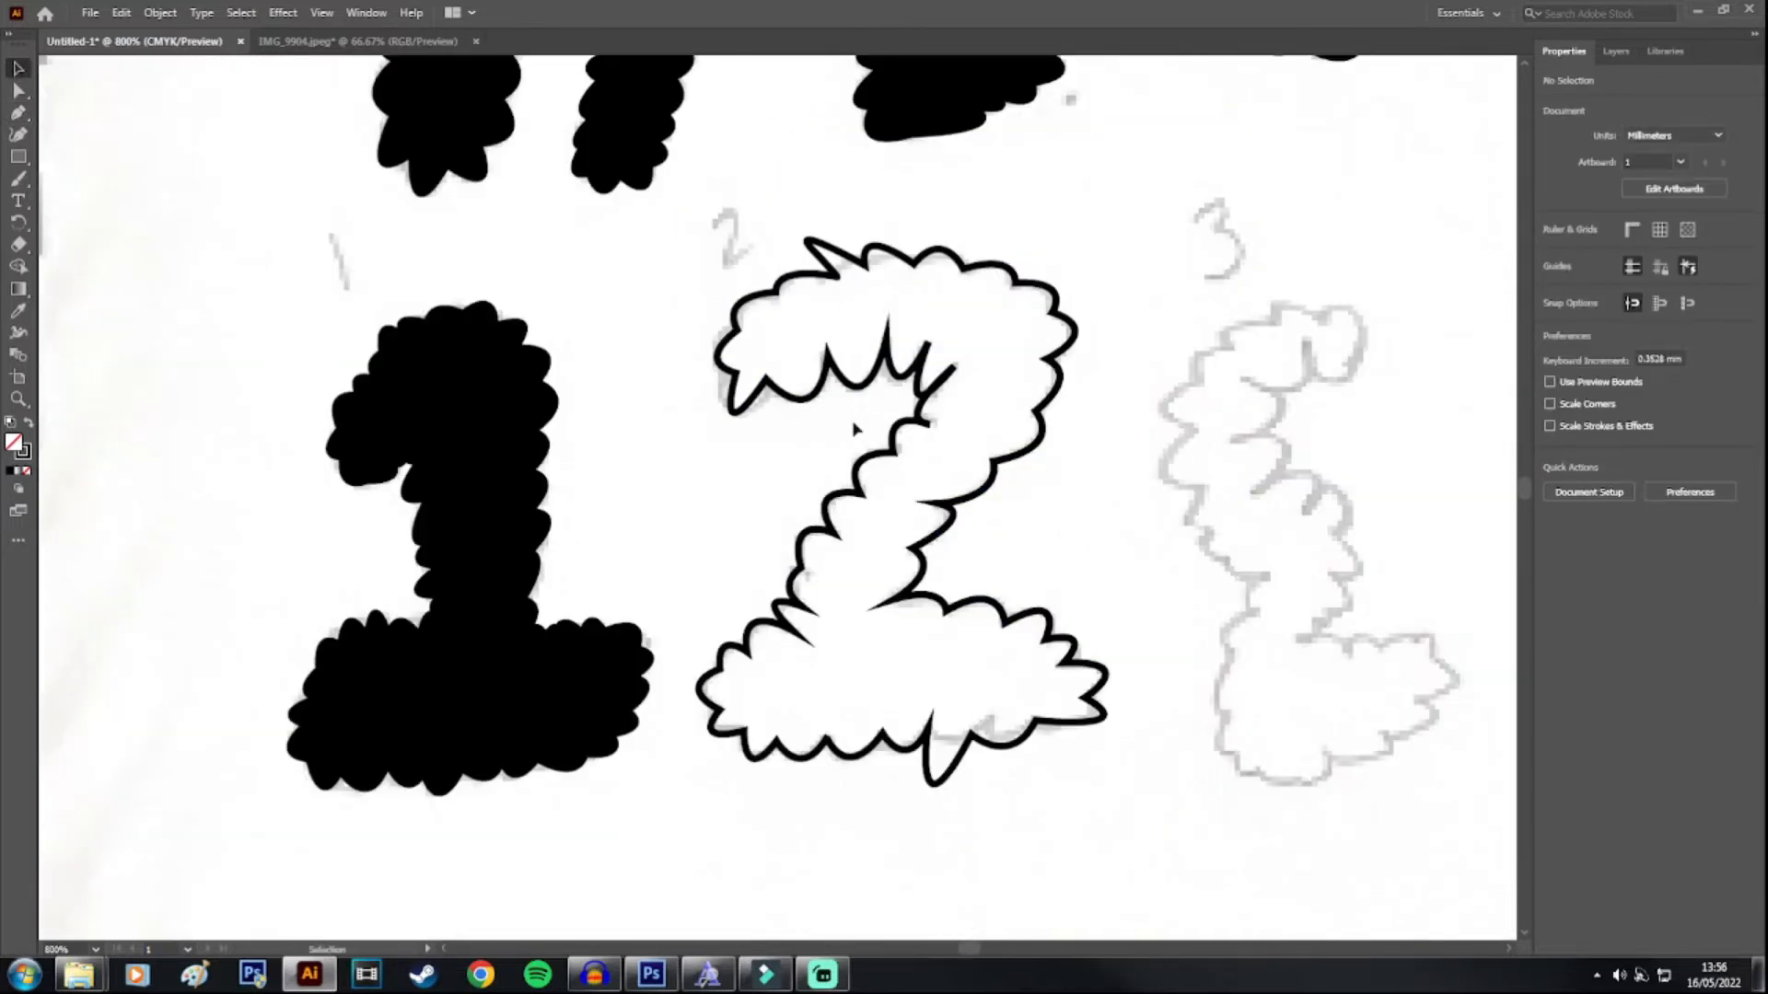
left_click_drag(1147, 221, 692, 823)
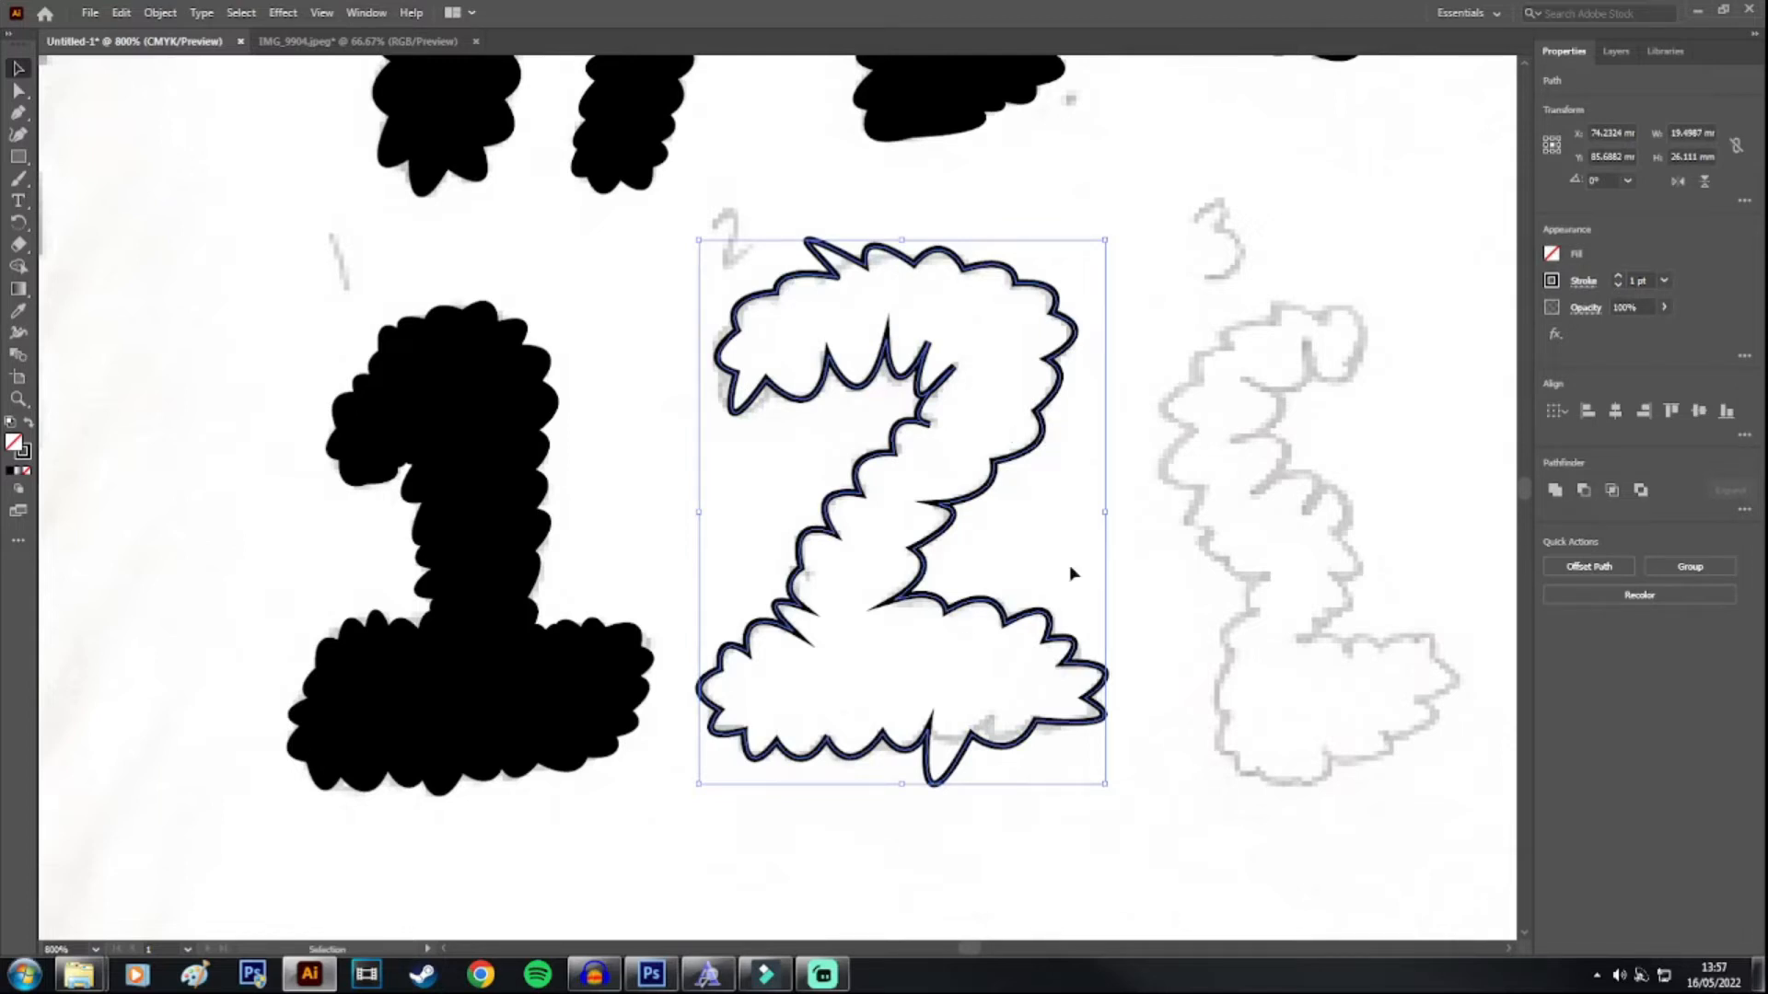
left_click(1204, 447)
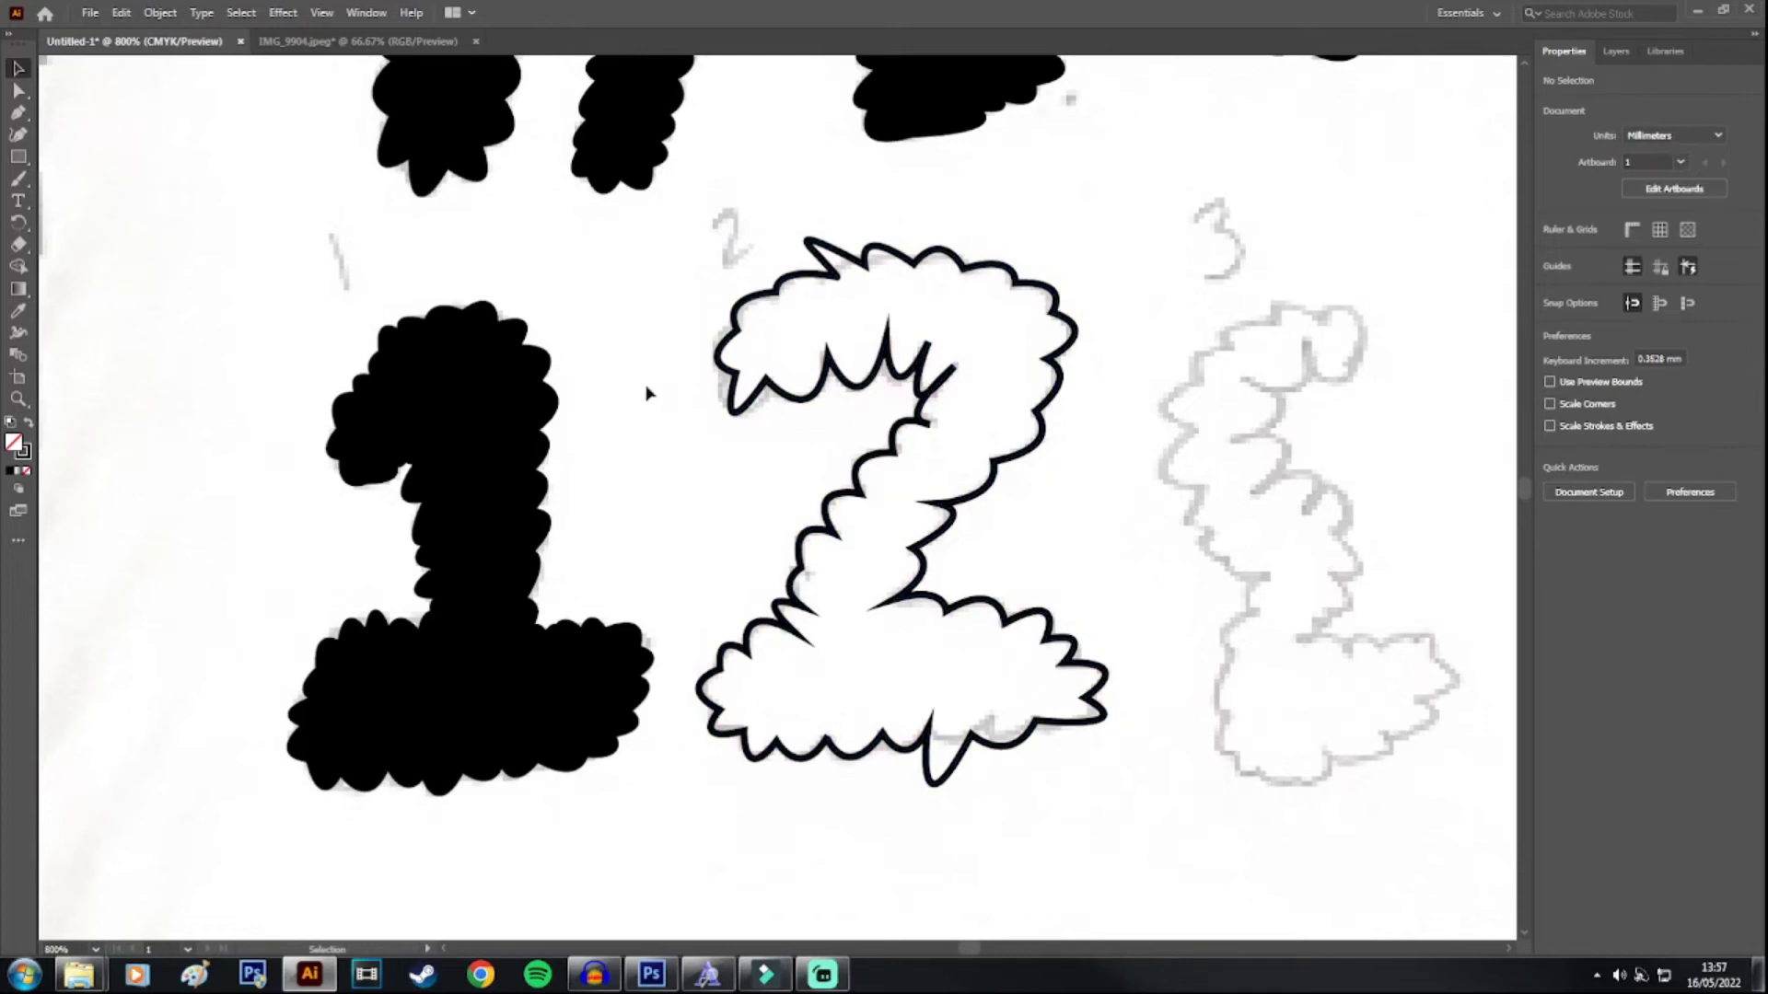
left_click_drag(675, 219, 1150, 787)
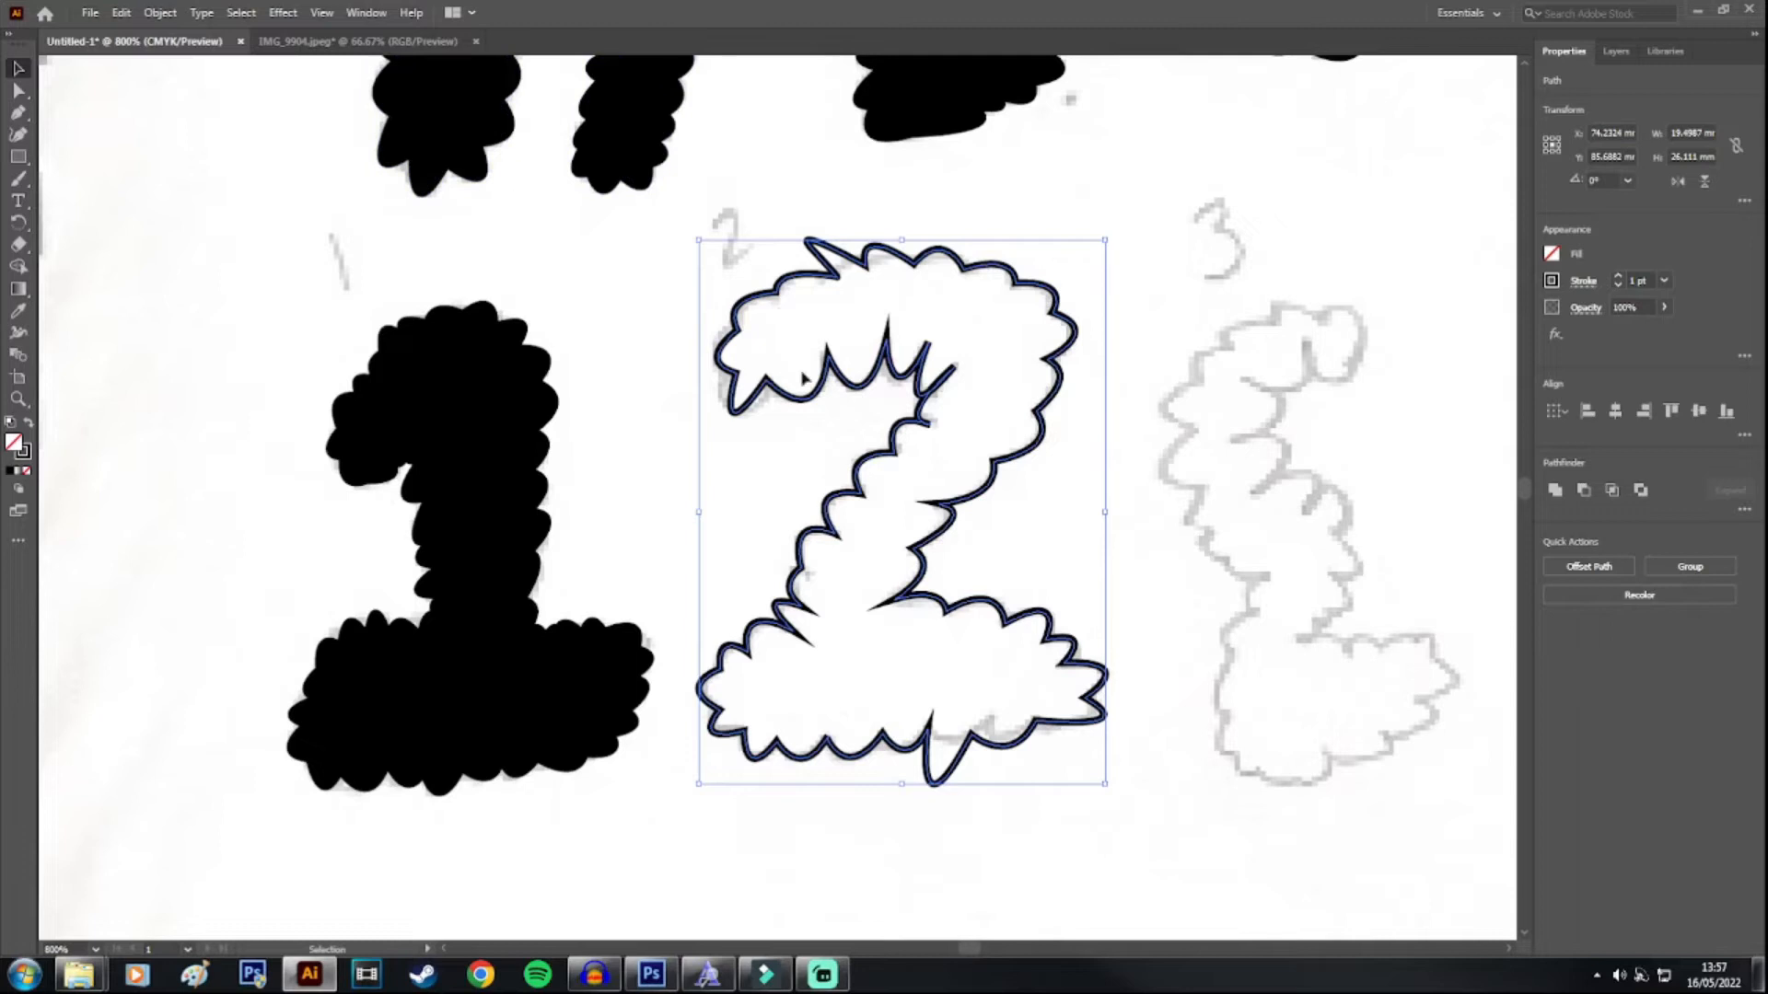
left_click(123, 14)
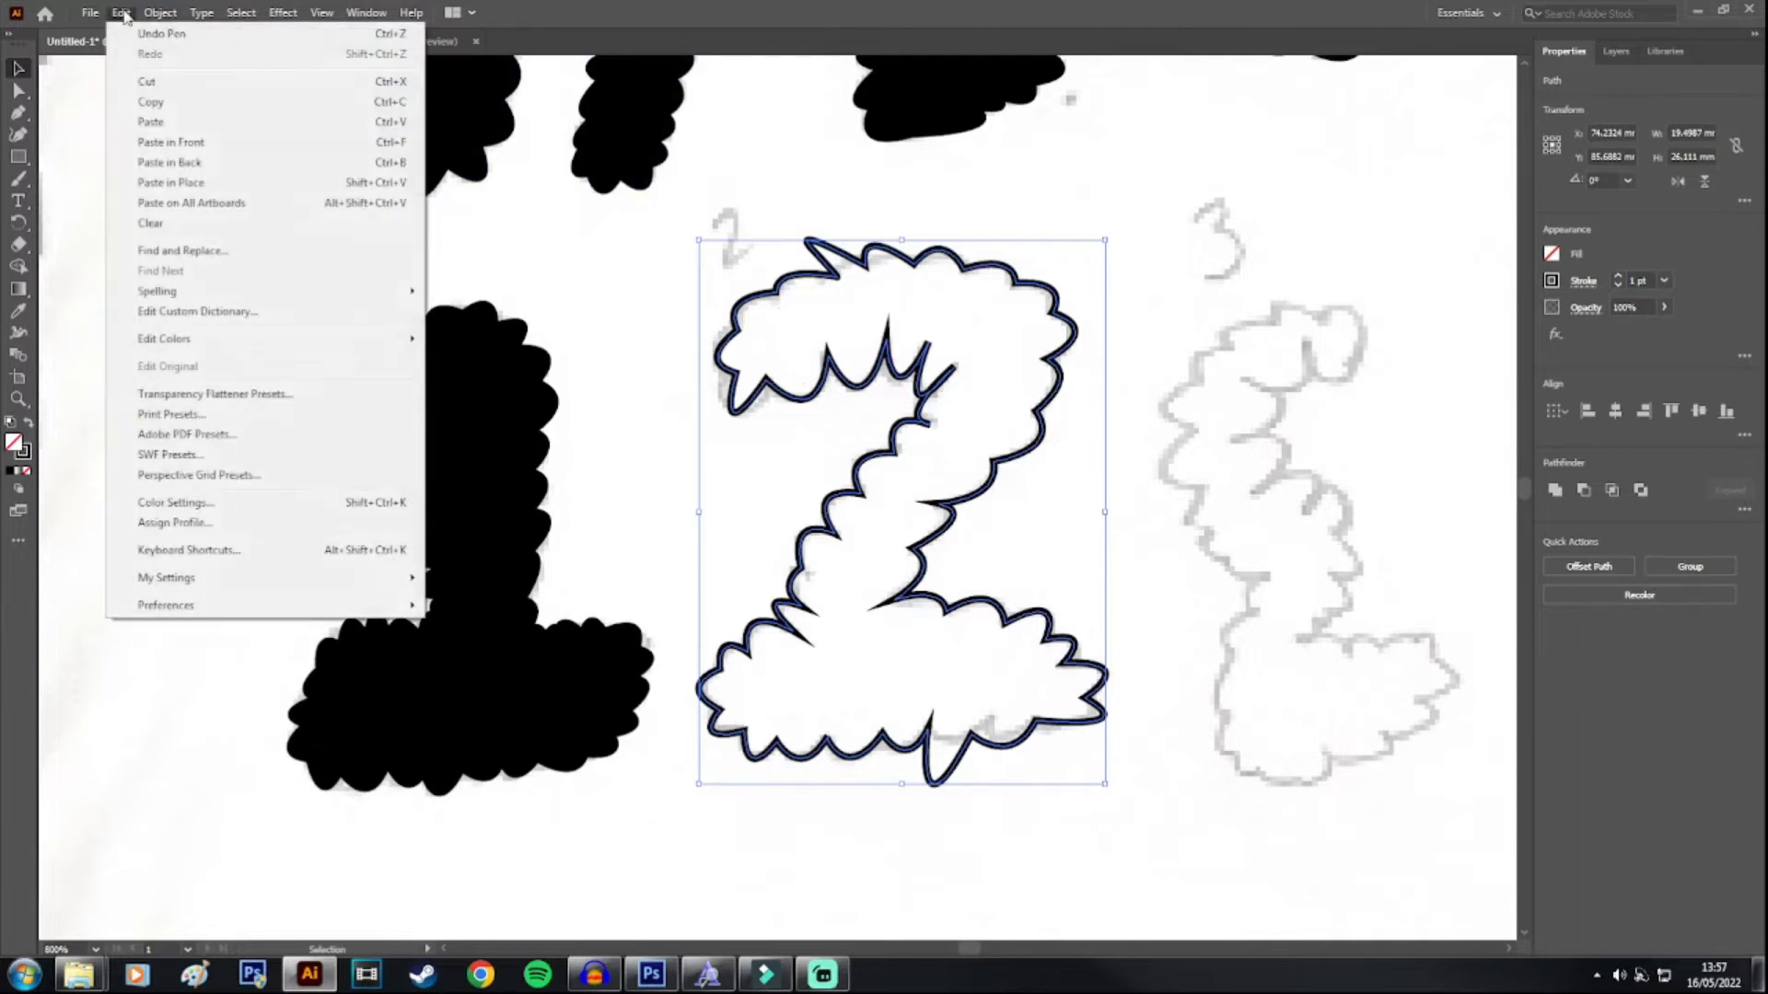
mouse_move(152, 14)
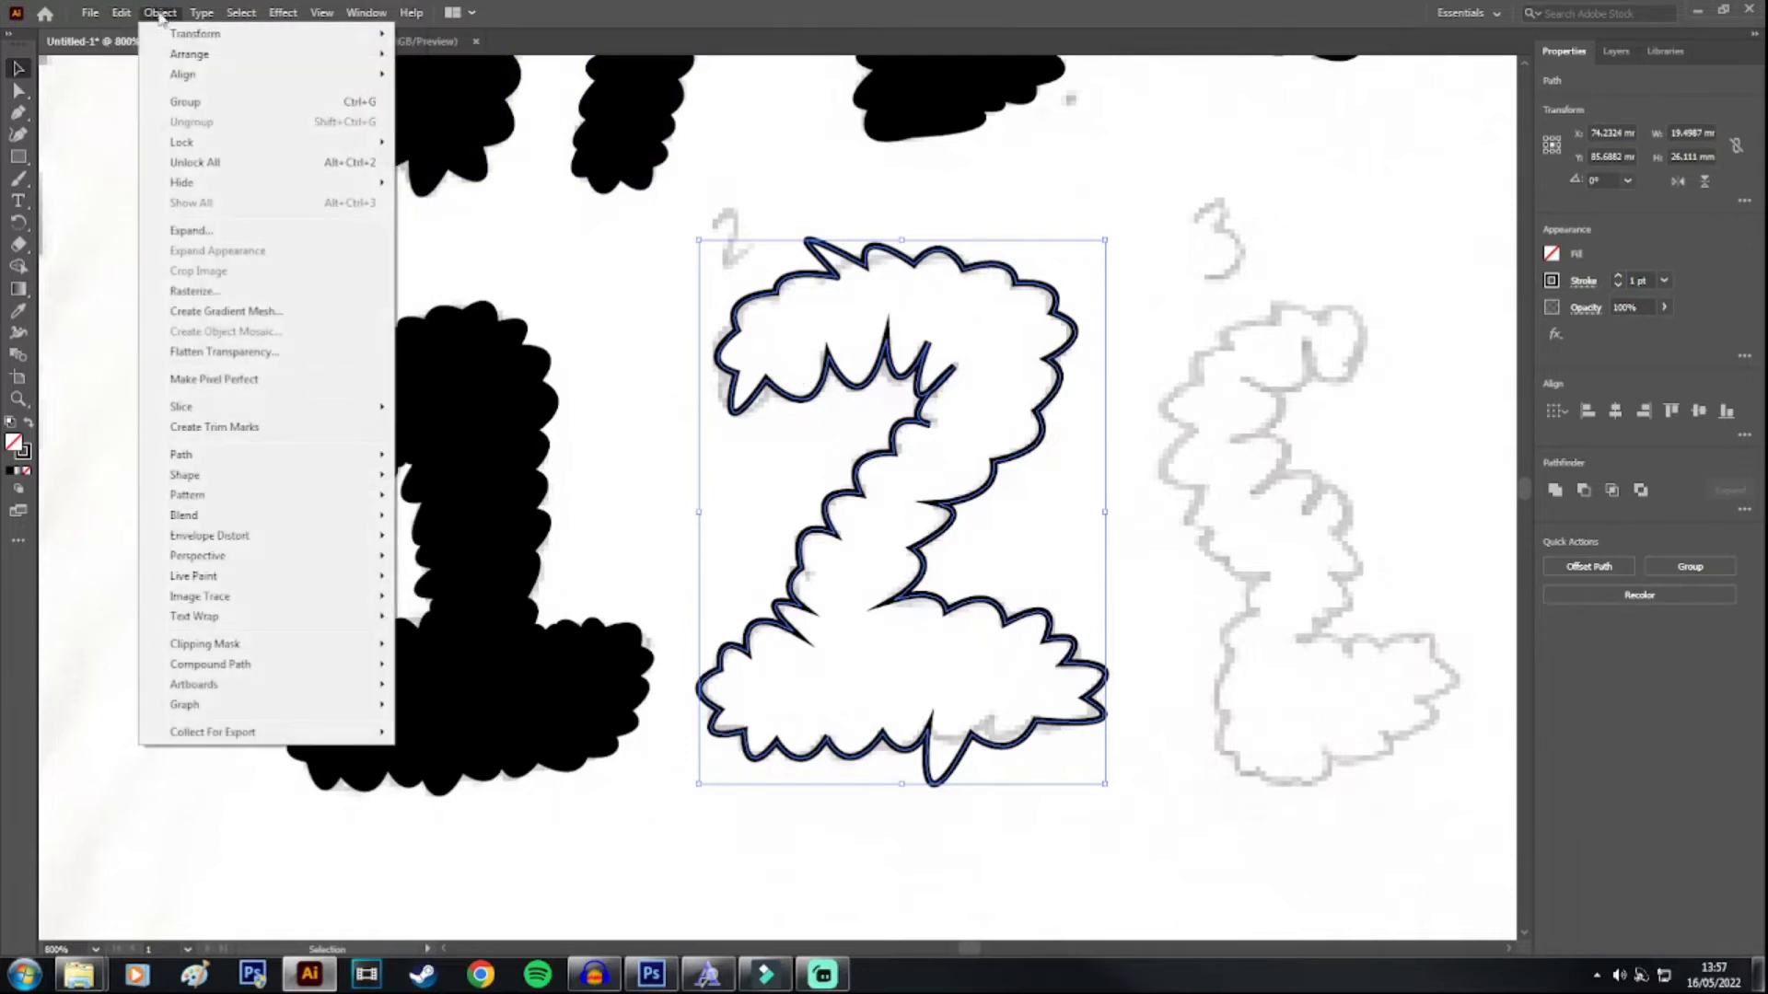
left_click(201, 105)
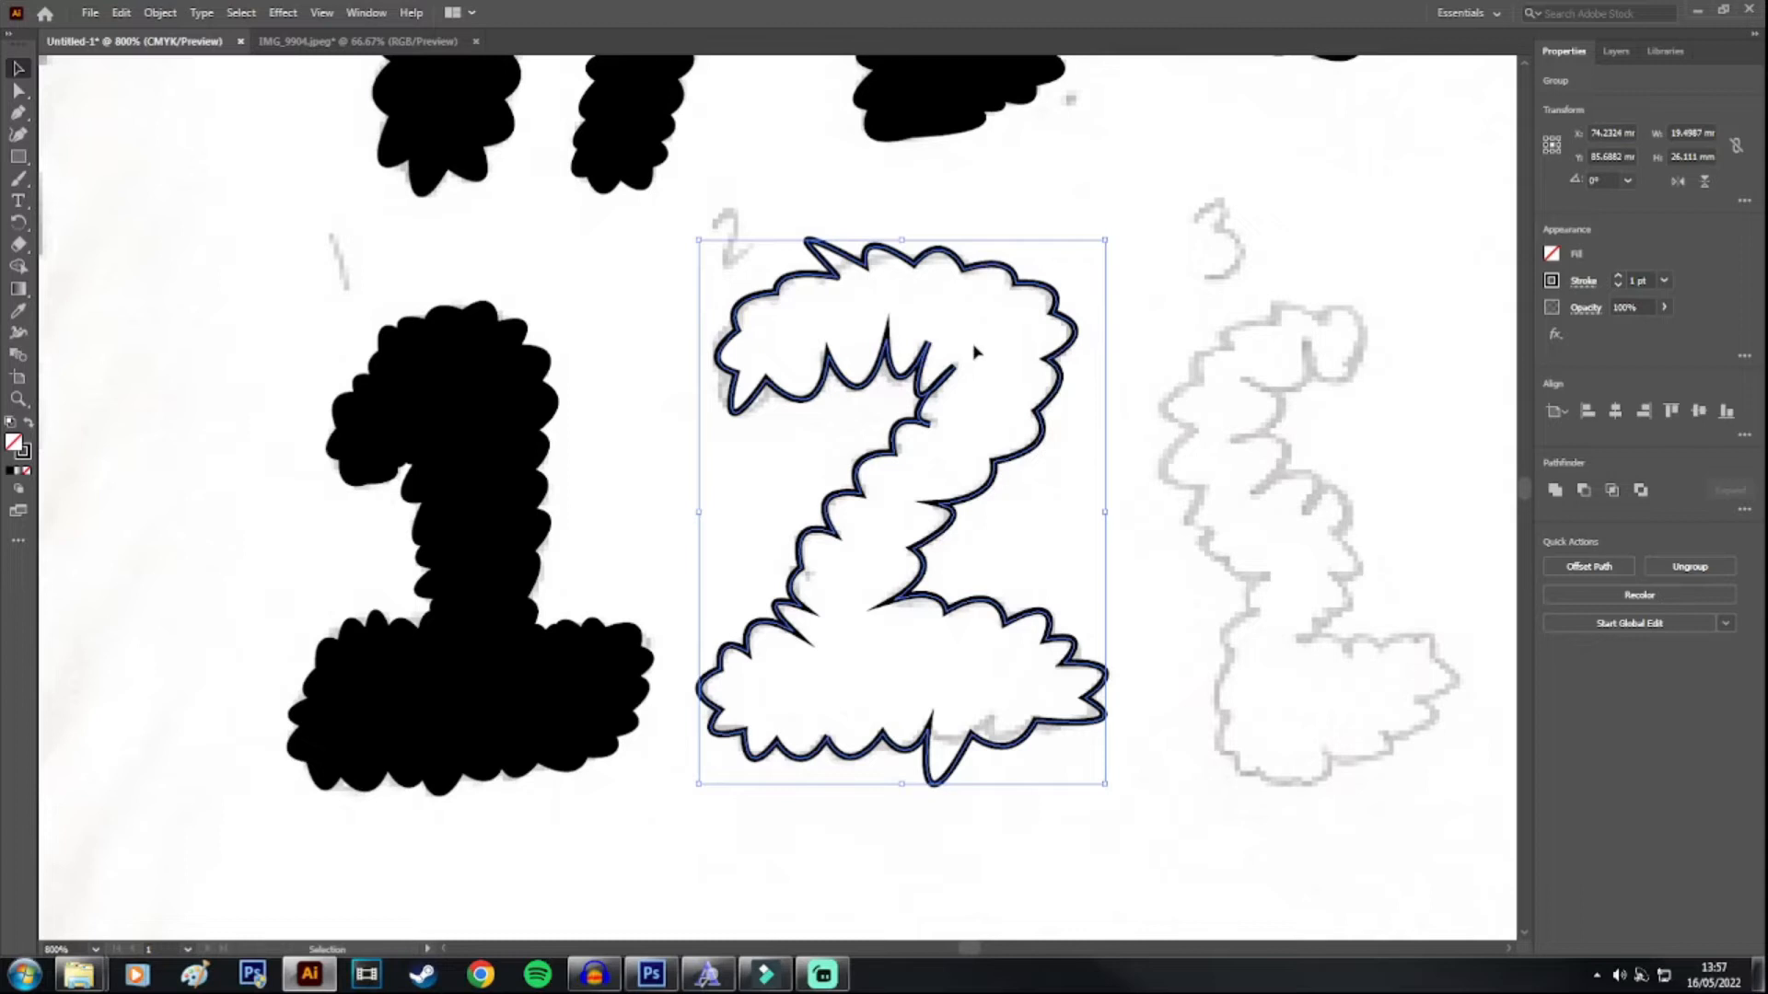
Step: Expand the number 2's grouped outline so its stroke becomes a filled shape
left_click(160, 12)
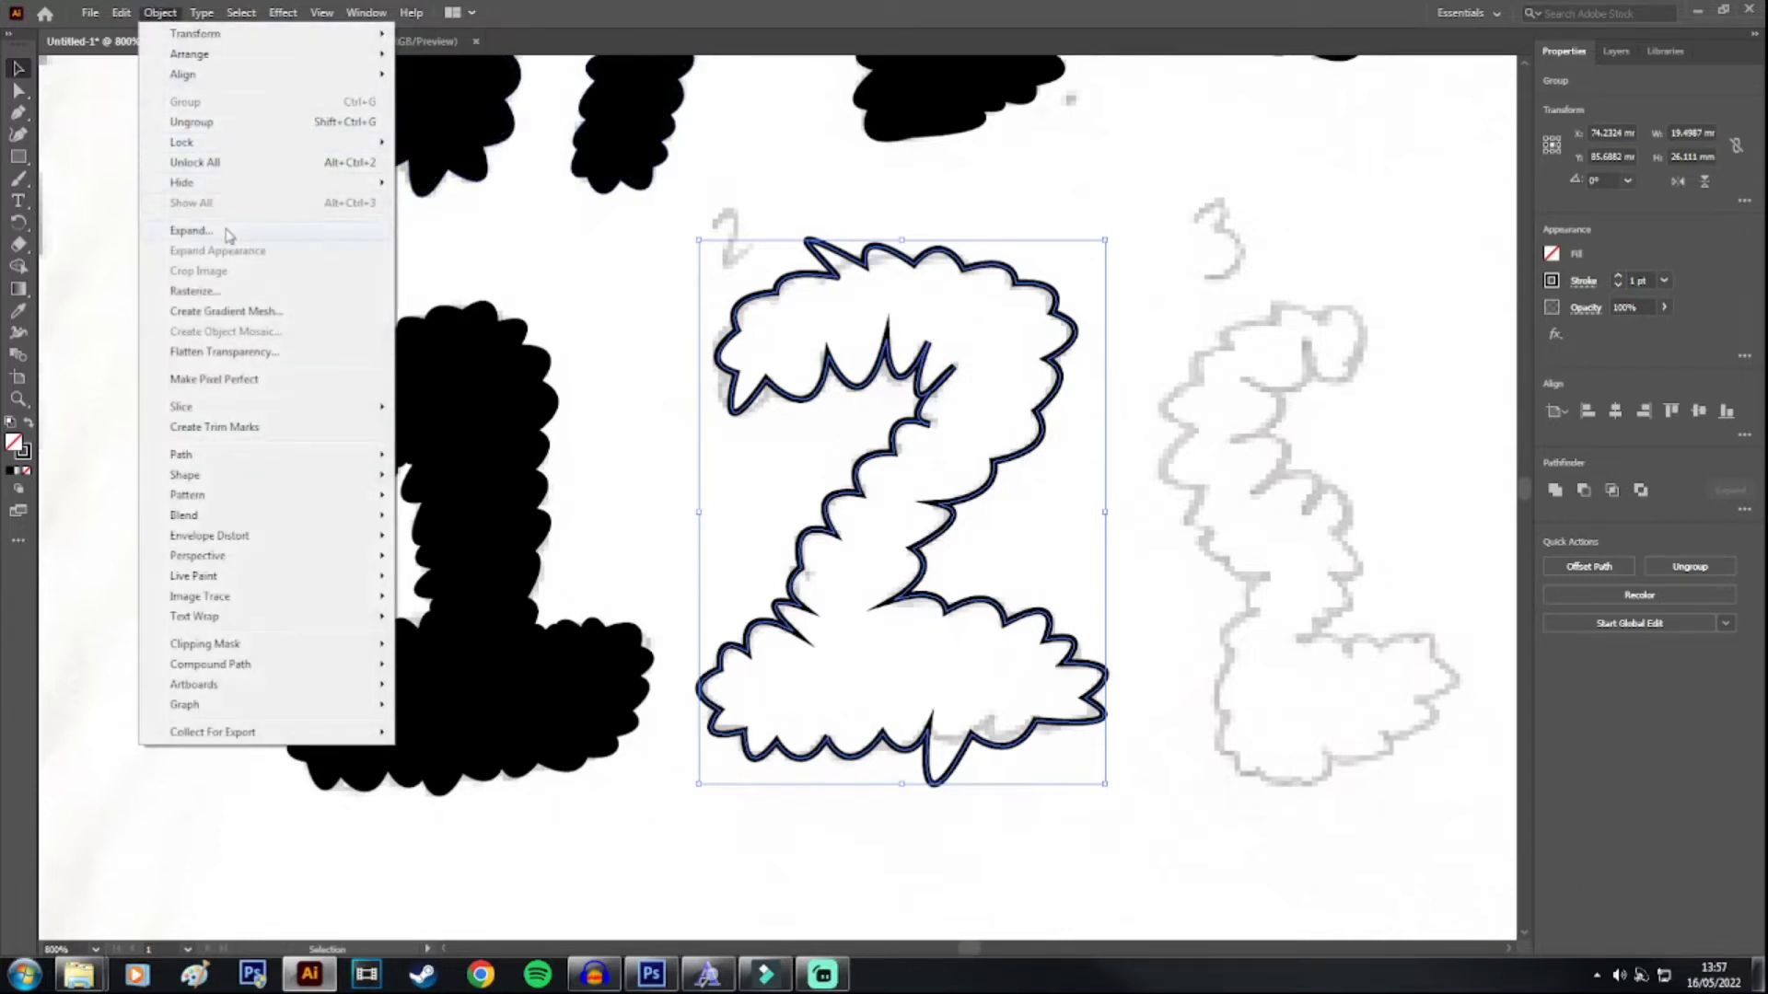
left_click(227, 232)
left_click(828, 590)
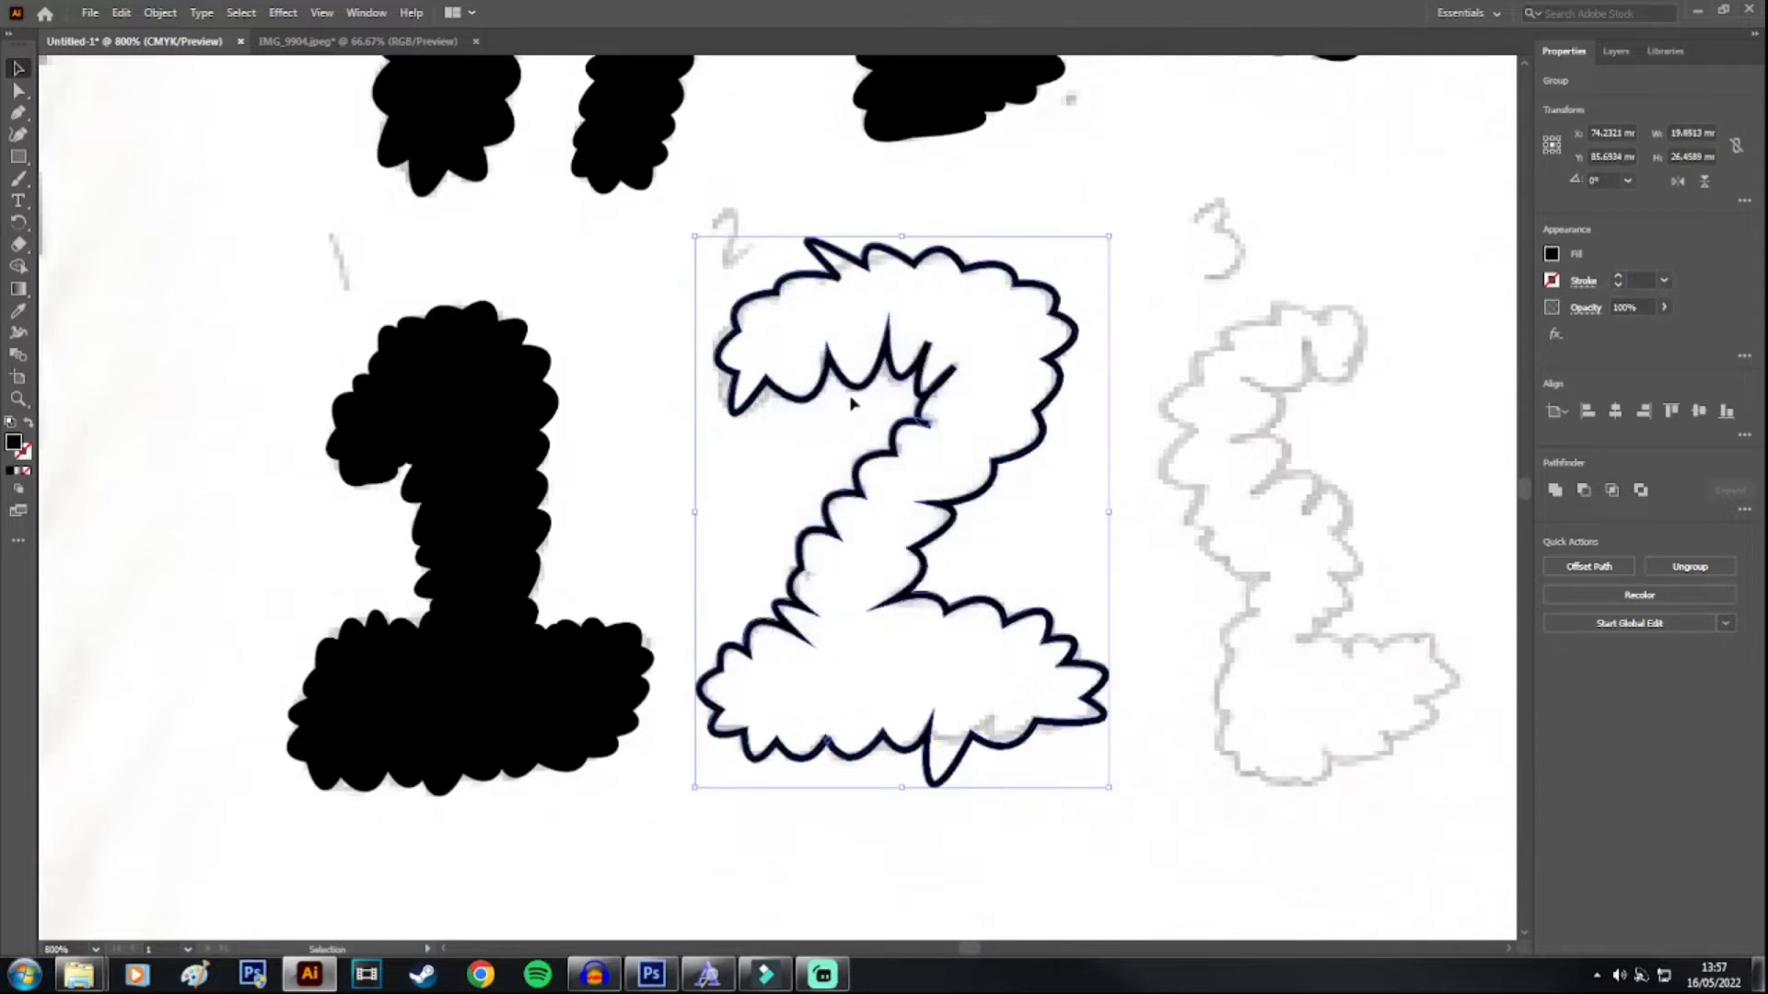
left_click(1312, 414)
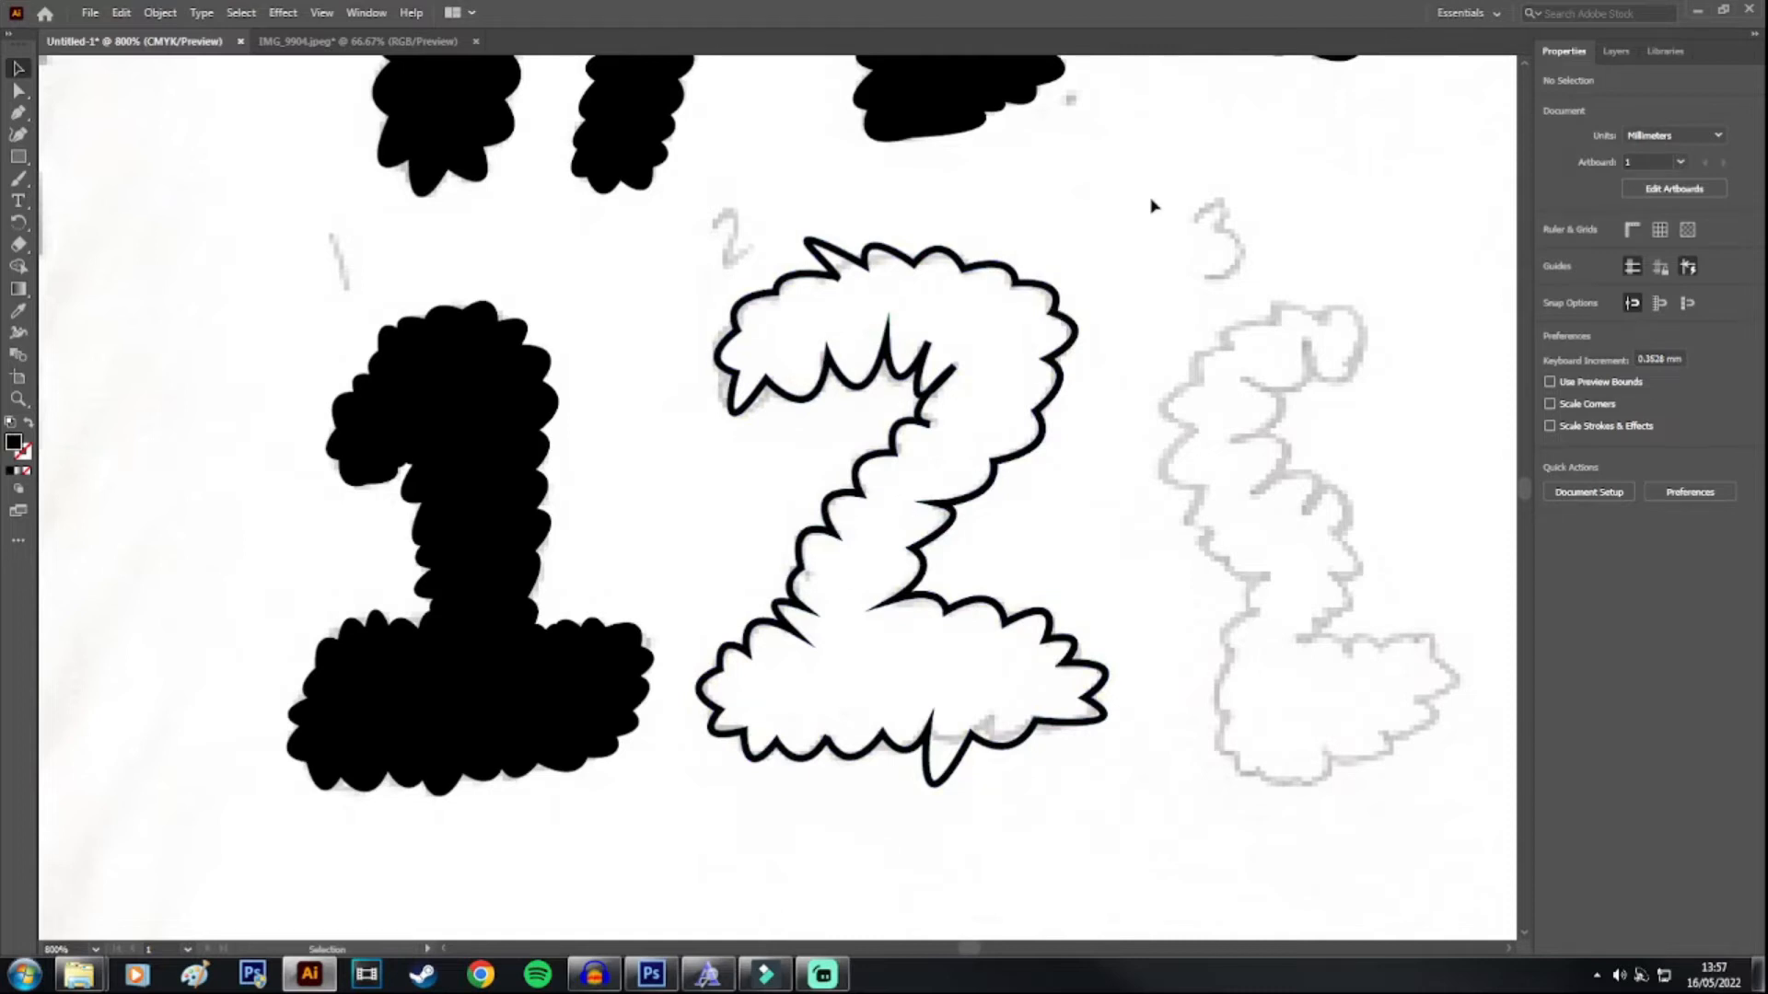
Step: Fill the inside of the expanded number 2 with black using the Live Paint Bucket
left_click_drag(1155, 203, 682, 820)
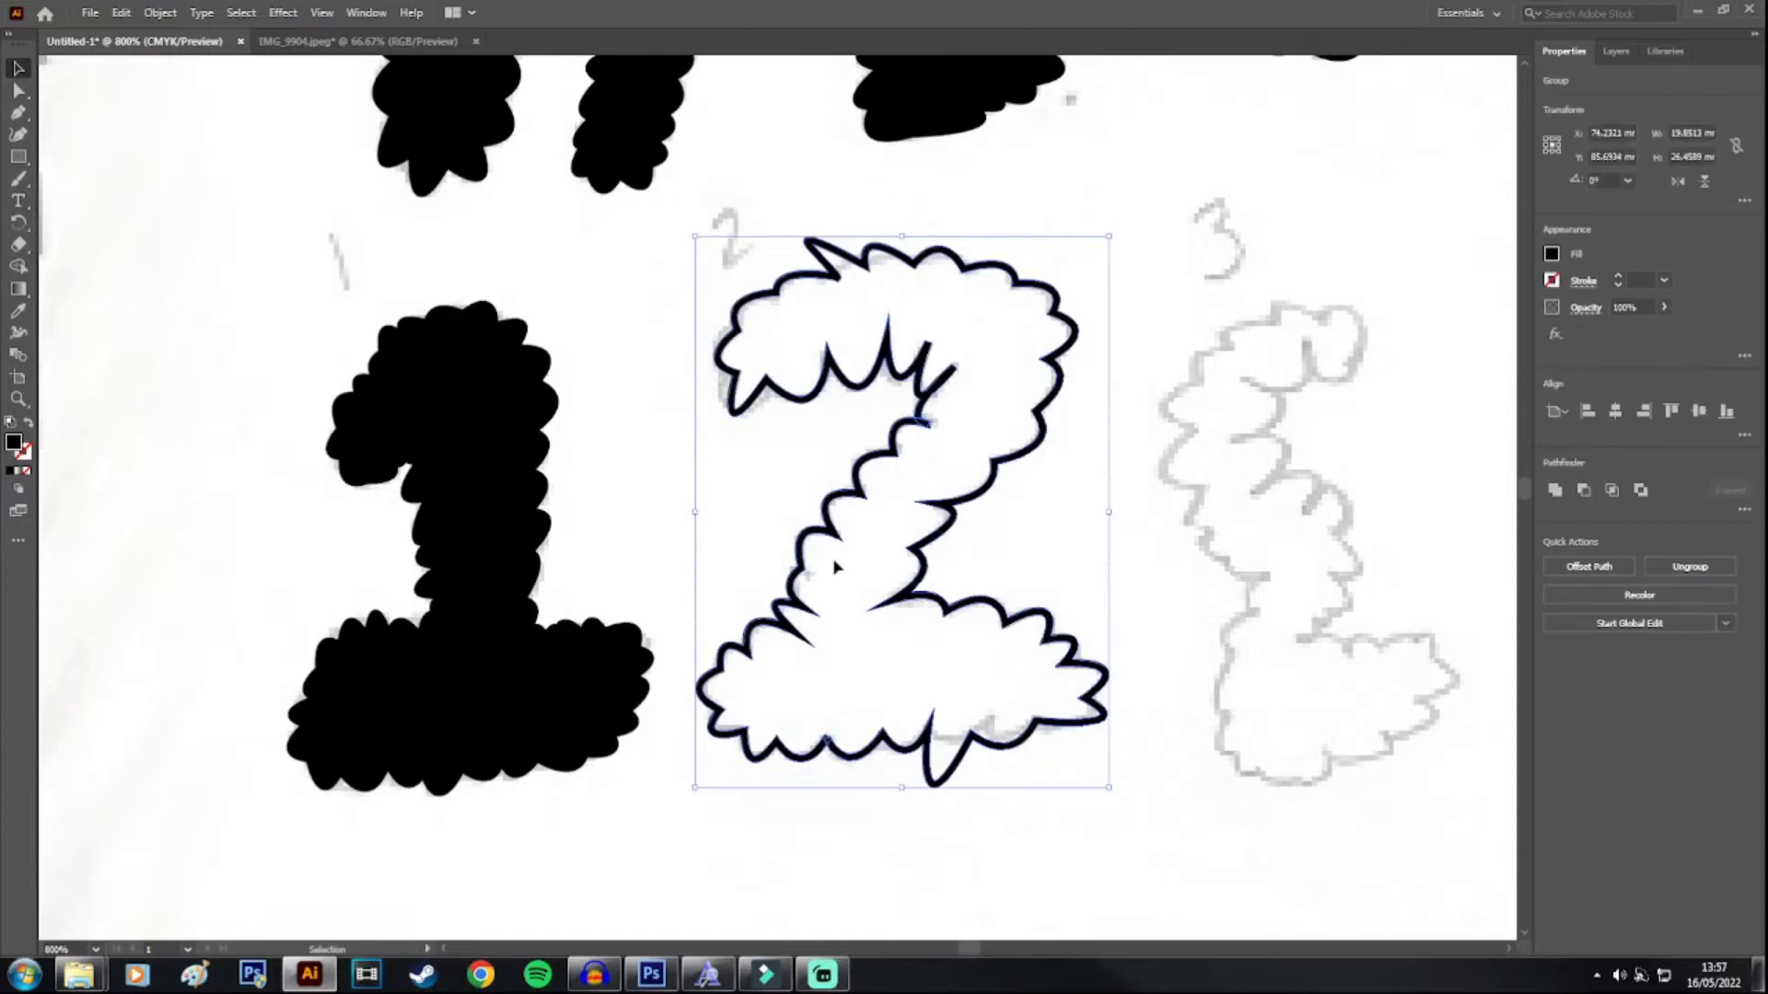
key("k")
left_click(992, 332)
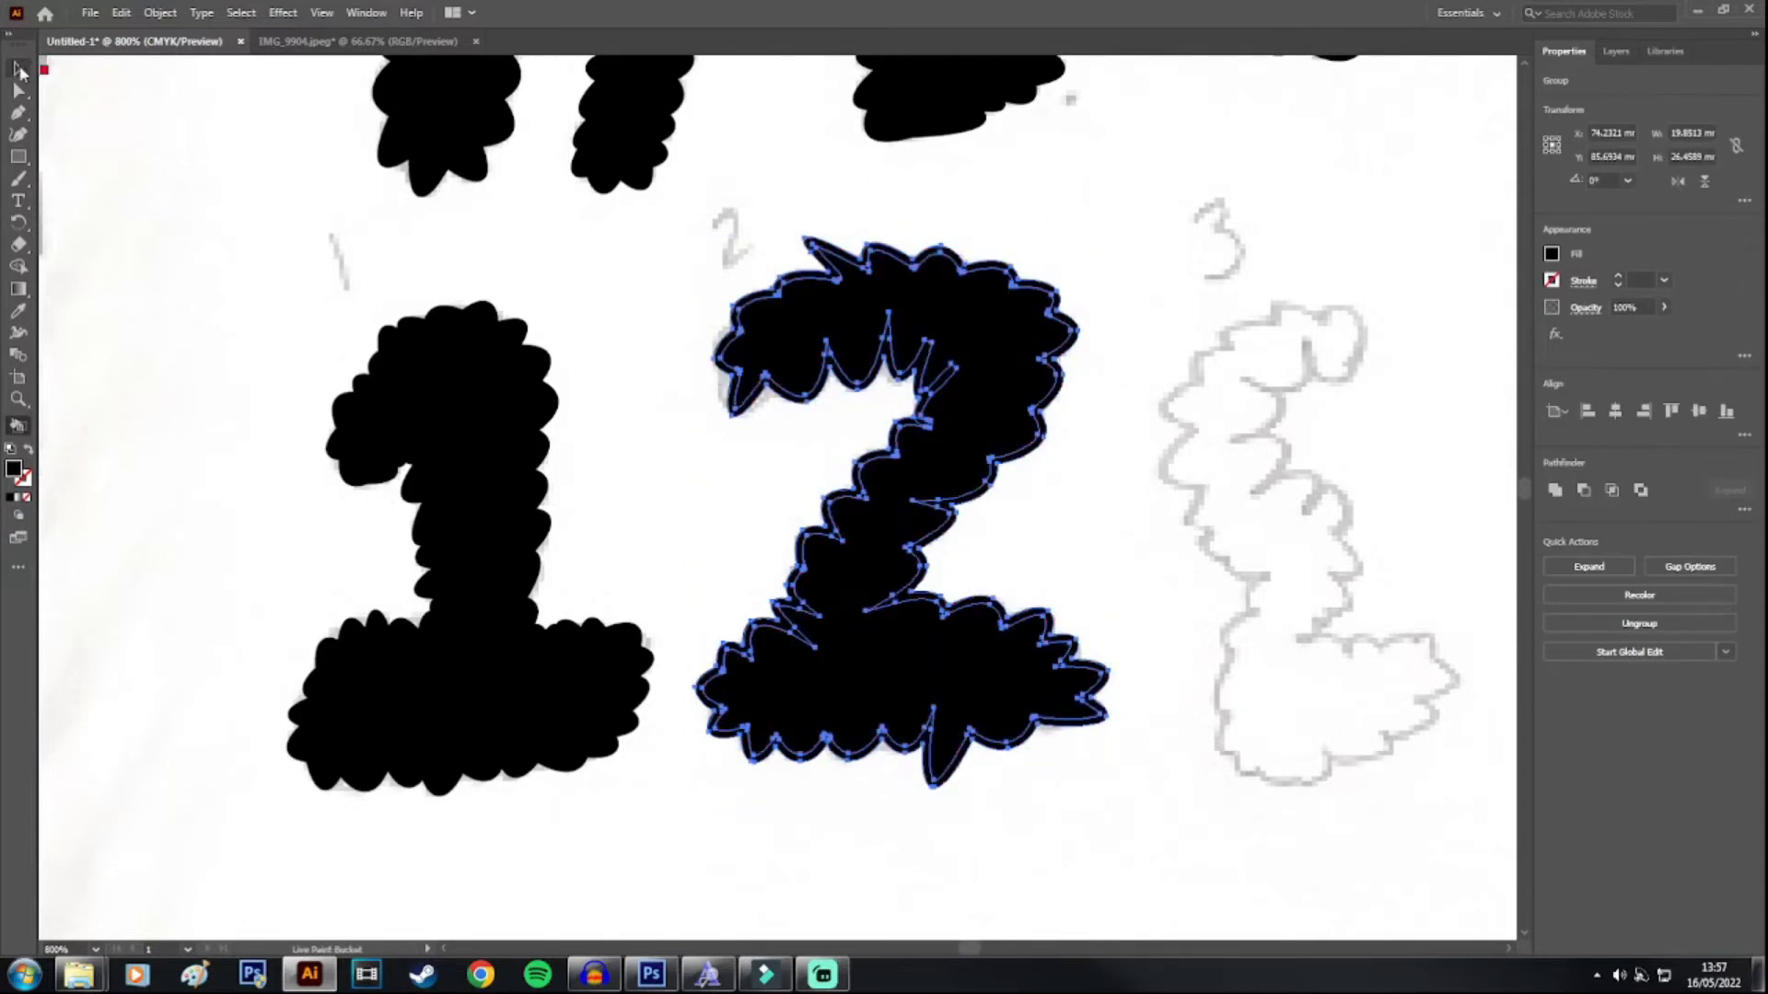
left_click(18, 69)
left_click(1144, 202)
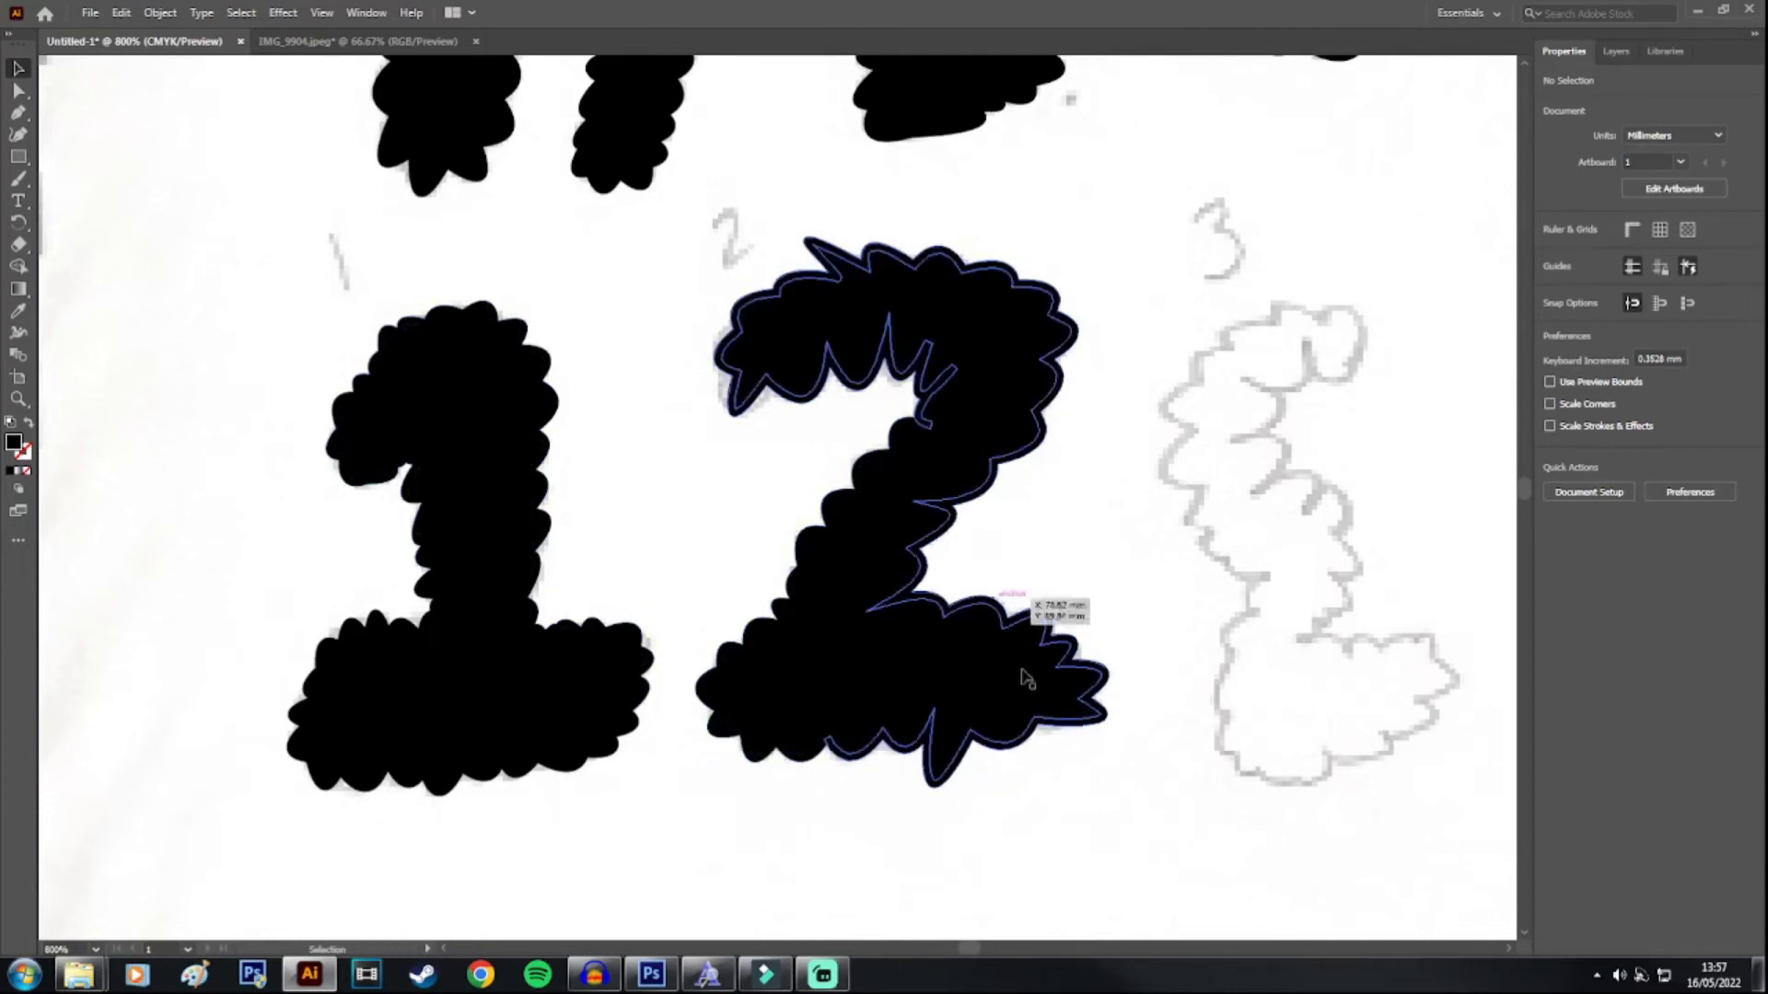
Step: Draw a thin horizontal rectangle about 35.72 mm wide and 1.94 mm high below the numbers and fill it red
scroll(624, 549, "down", 2)
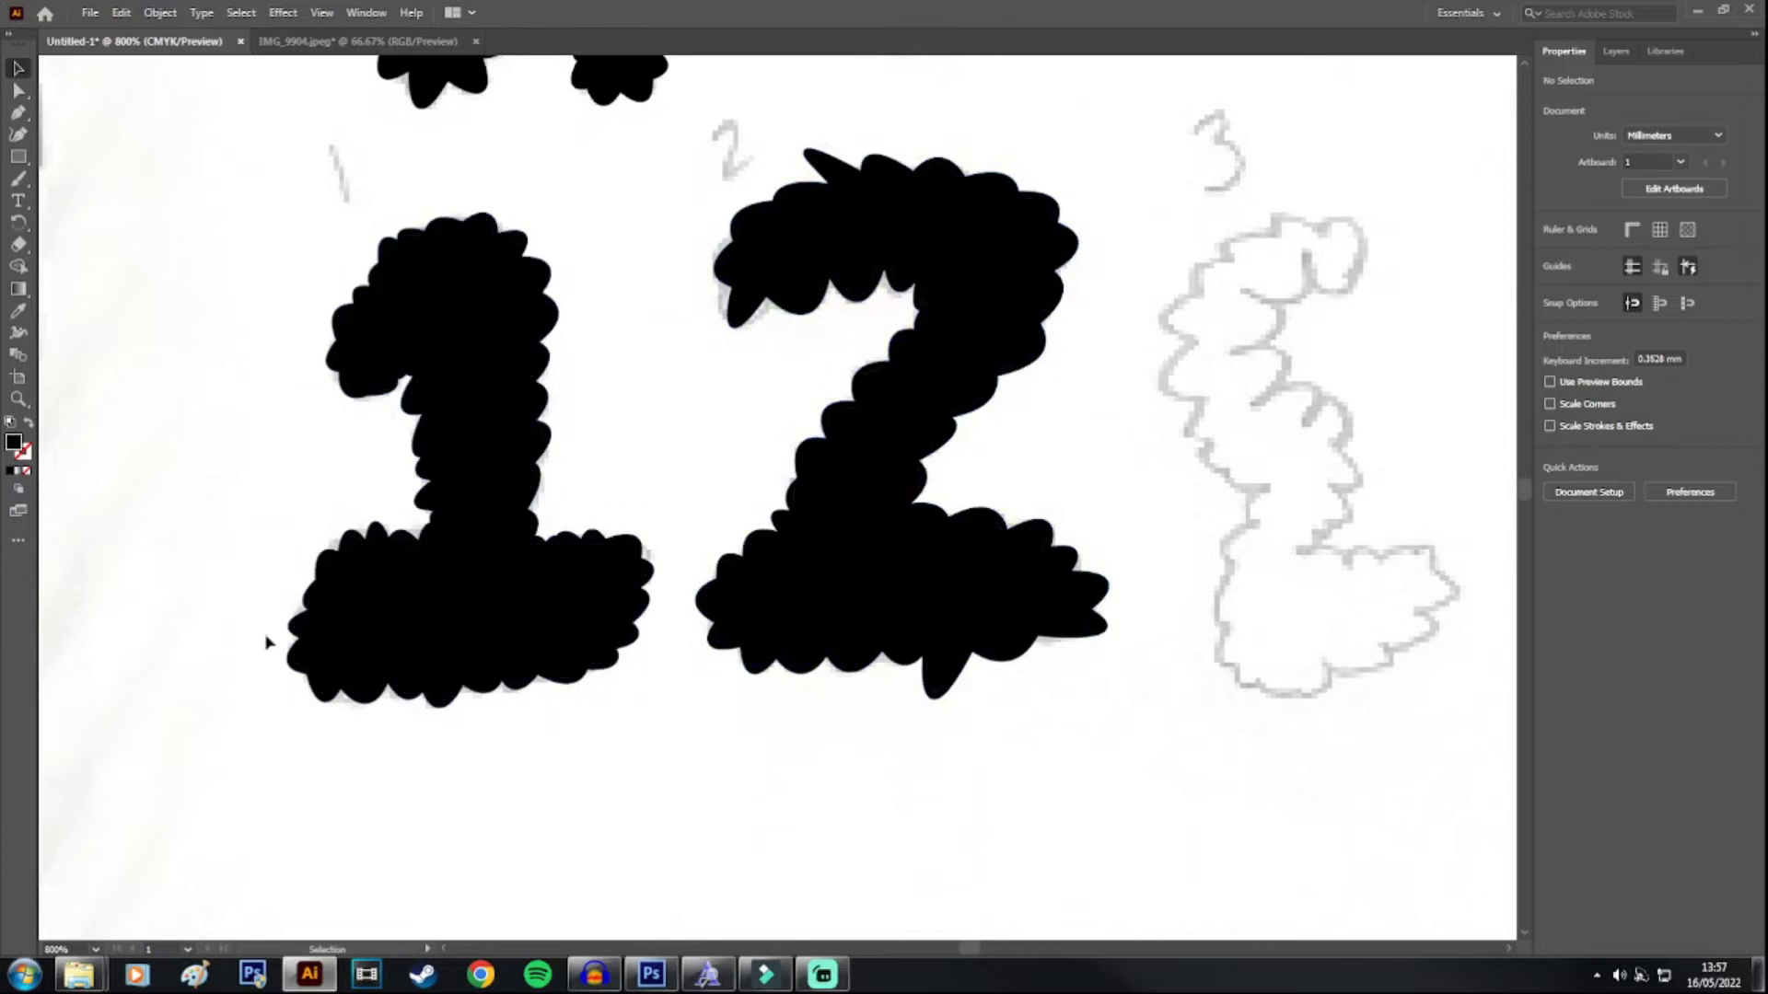
left_click(18, 157)
scroll(363, 559, "down", 4)
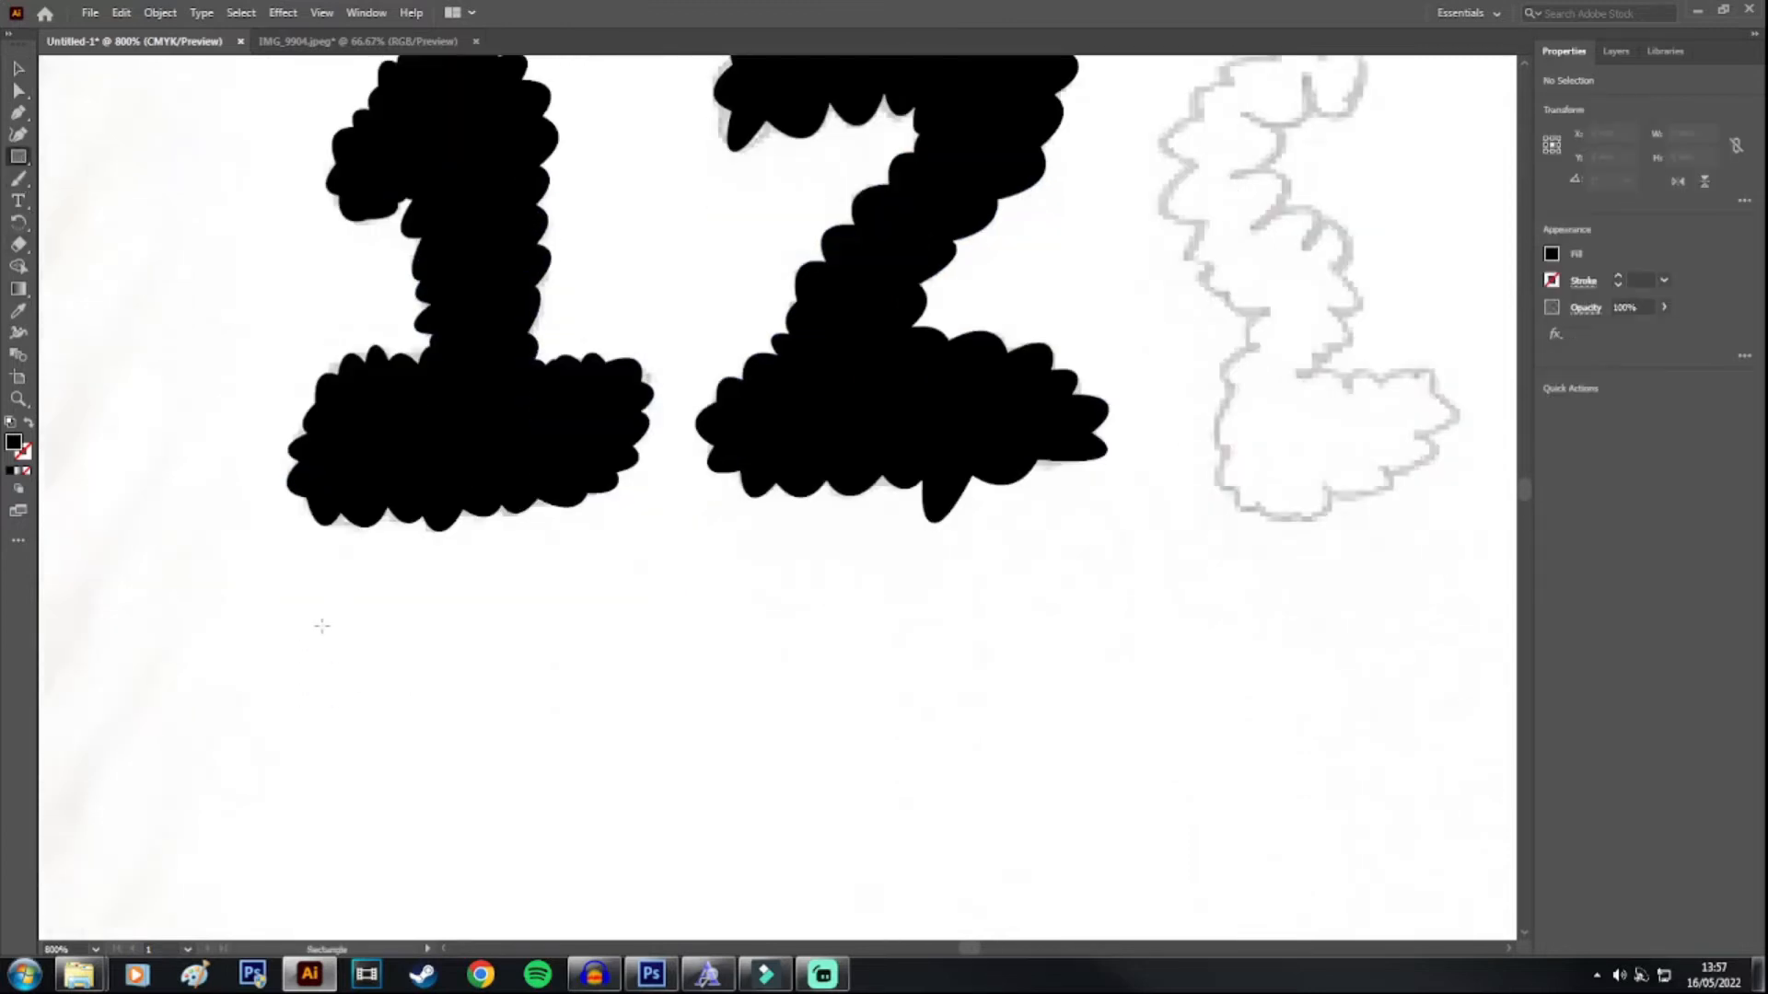
left_click_drag(210, 765, 956, 725)
left_click(1552, 259)
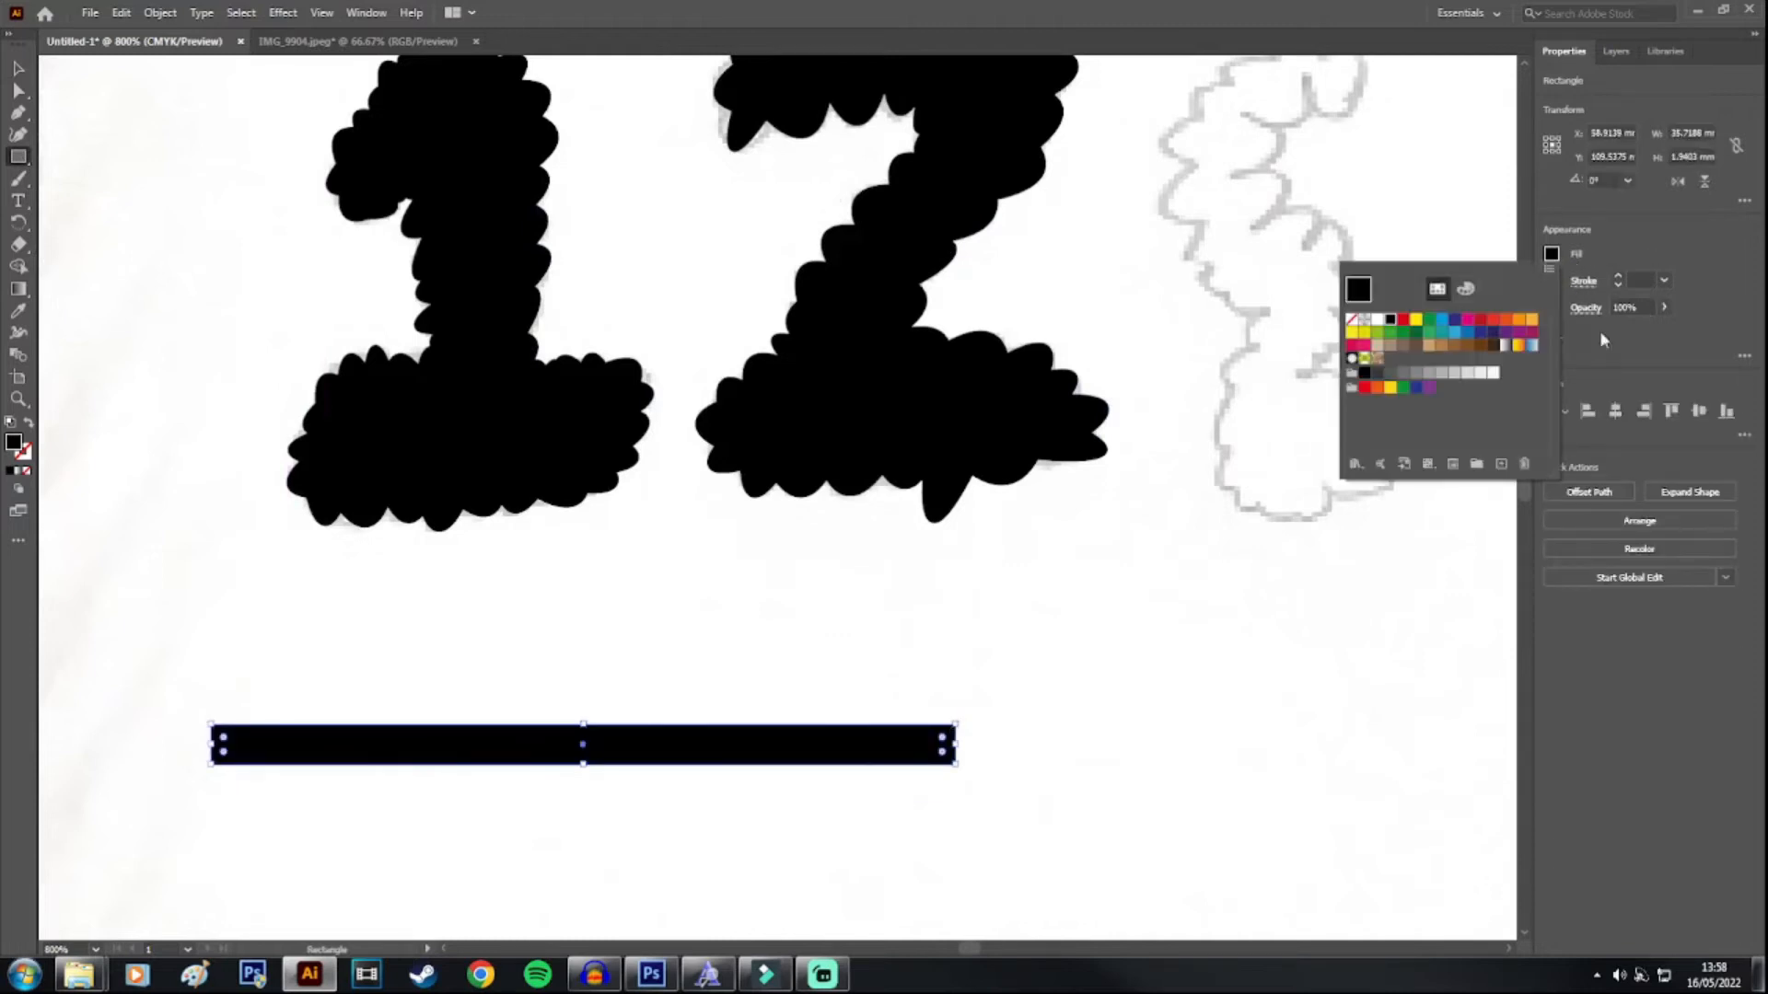
left_click(1402, 318)
Step: Create a second red bar of the same size and move the first bar to just beneath the numbers 1 and 2
left_click(19, 70)
left_click(564, 697)
left_click(840, 514)
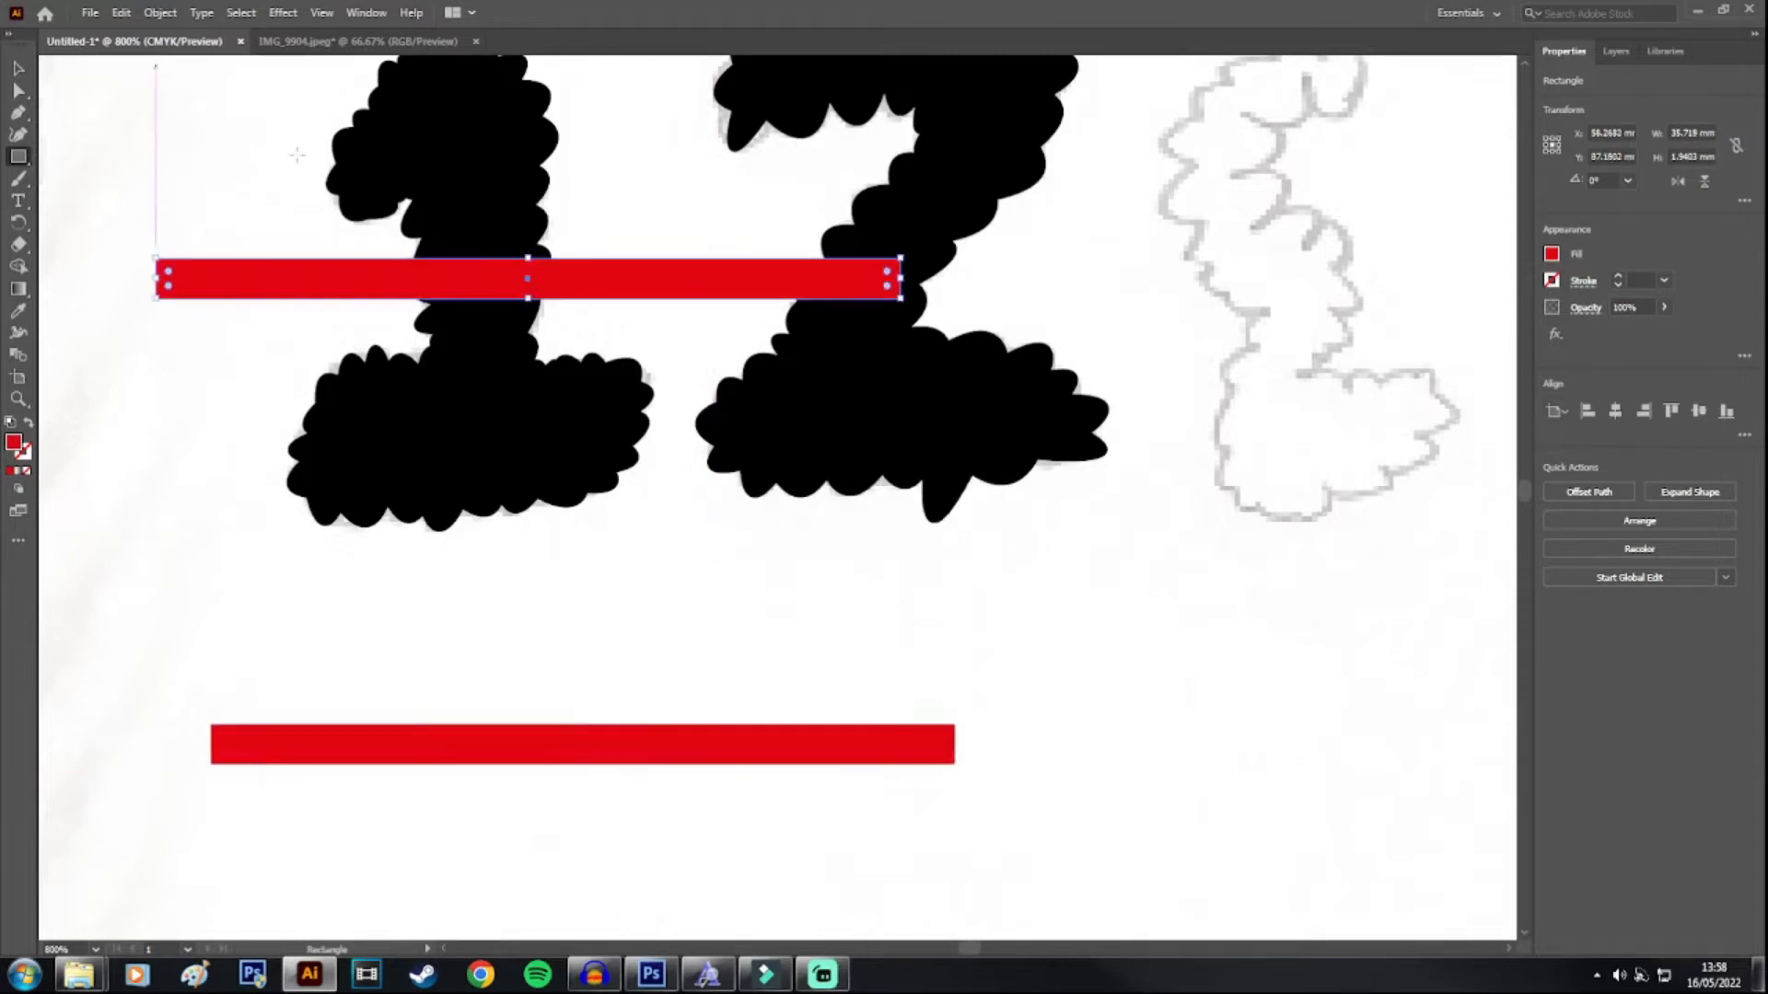
left_click(28, 69)
left_click(516, 577)
left_click_drag(684, 743, 769, 550)
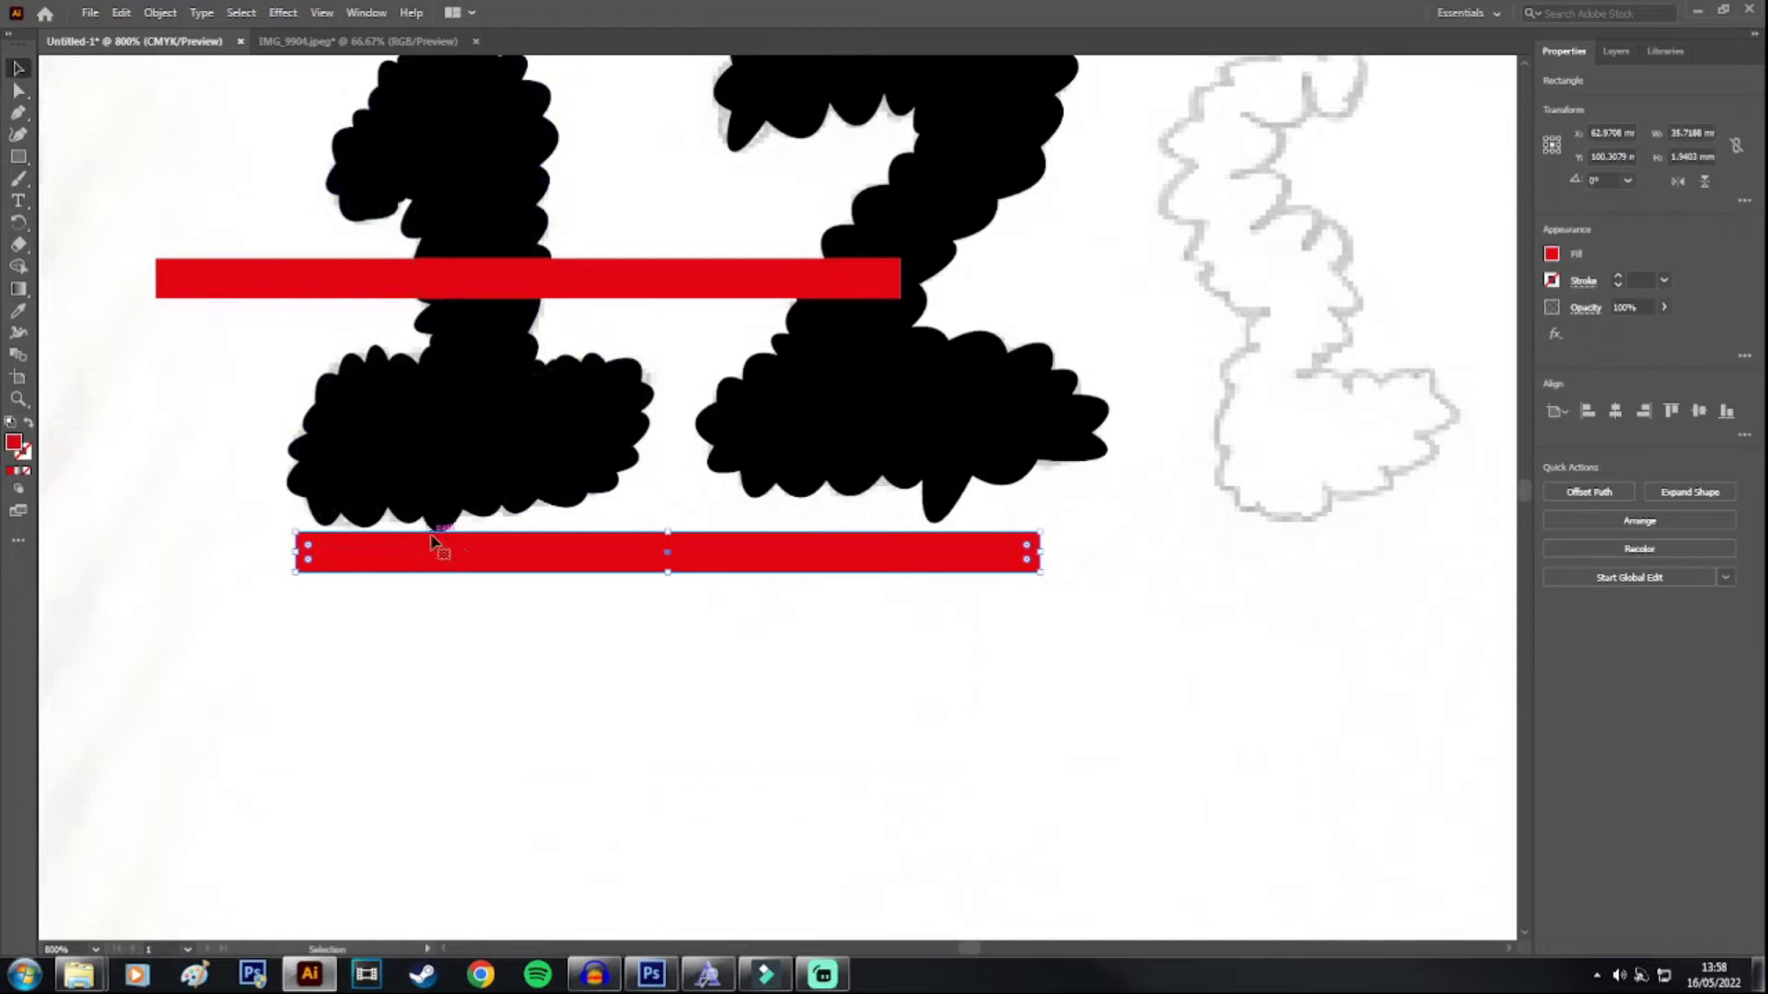
Step: Move the second red bar between the letter row and the tops of the numbers 1 and 2
left_click(585, 670)
scroll(663, 532, "up", 3)
left_click_drag(587, 406, 818, 348)
scroll(790, 76, "up", 7)
left_click(1156, 434)
scroll(884, 654, "down", 4)
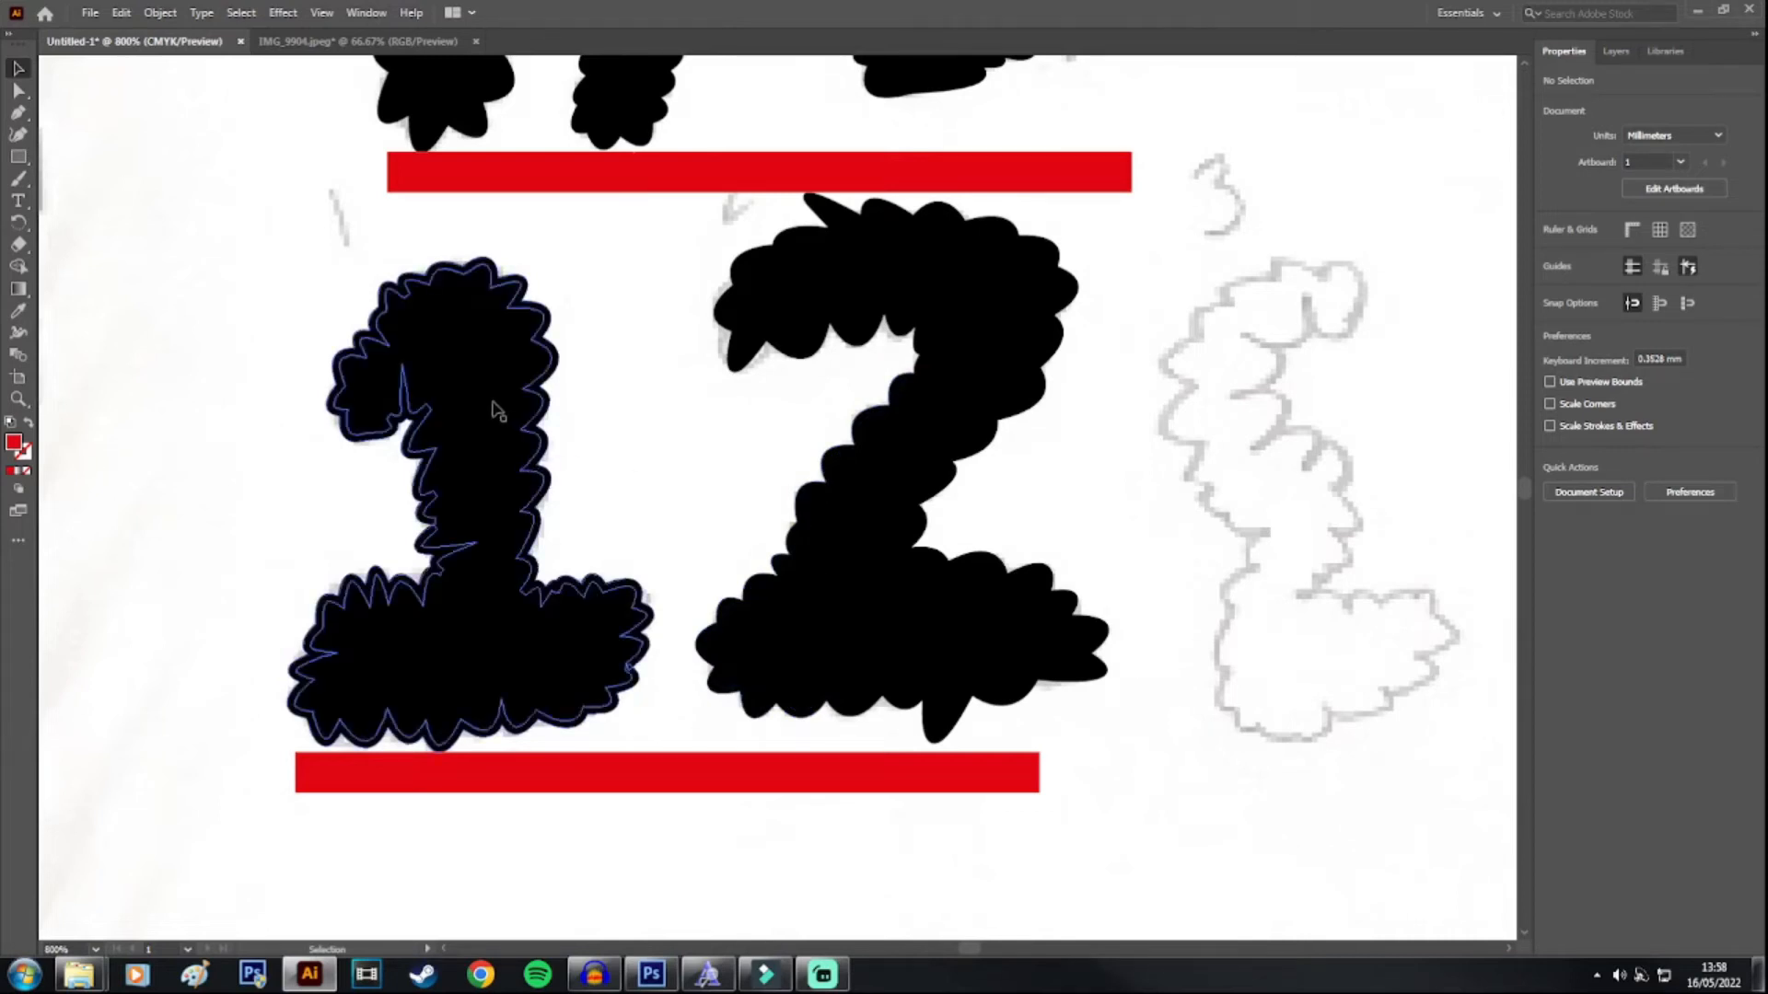
left_click_drag(621, 175, 581, 175)
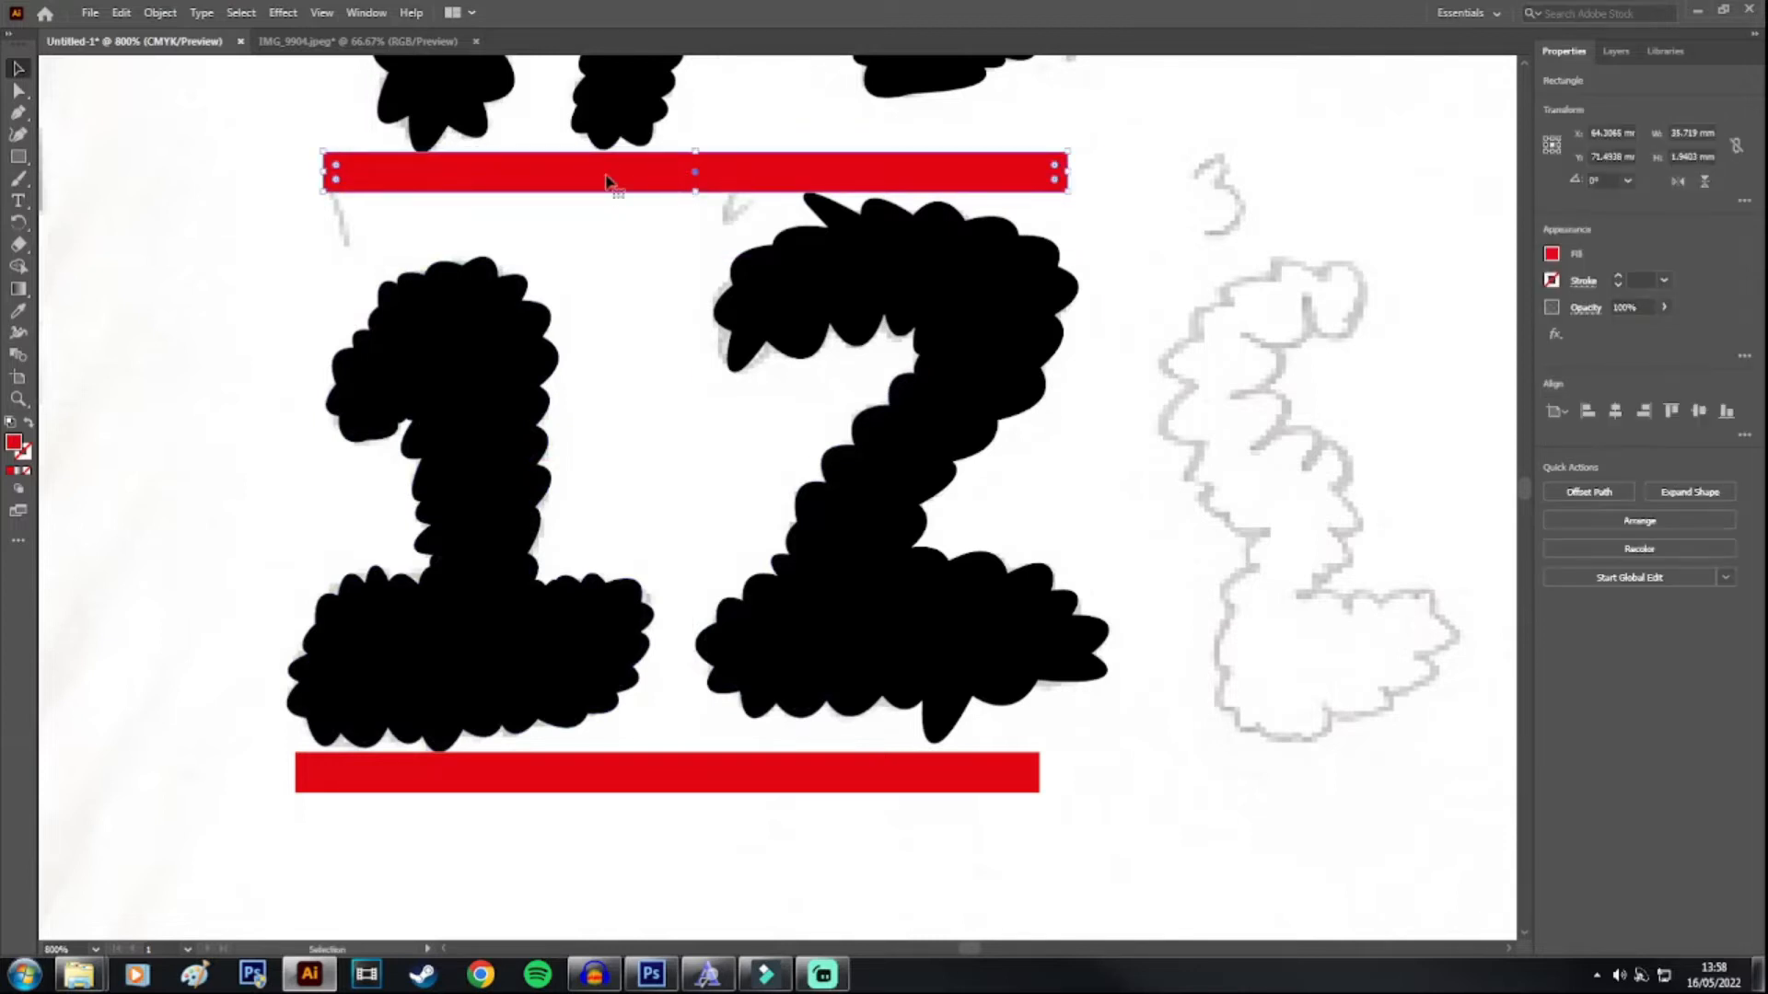
scroll(927, 713, "down", 1)
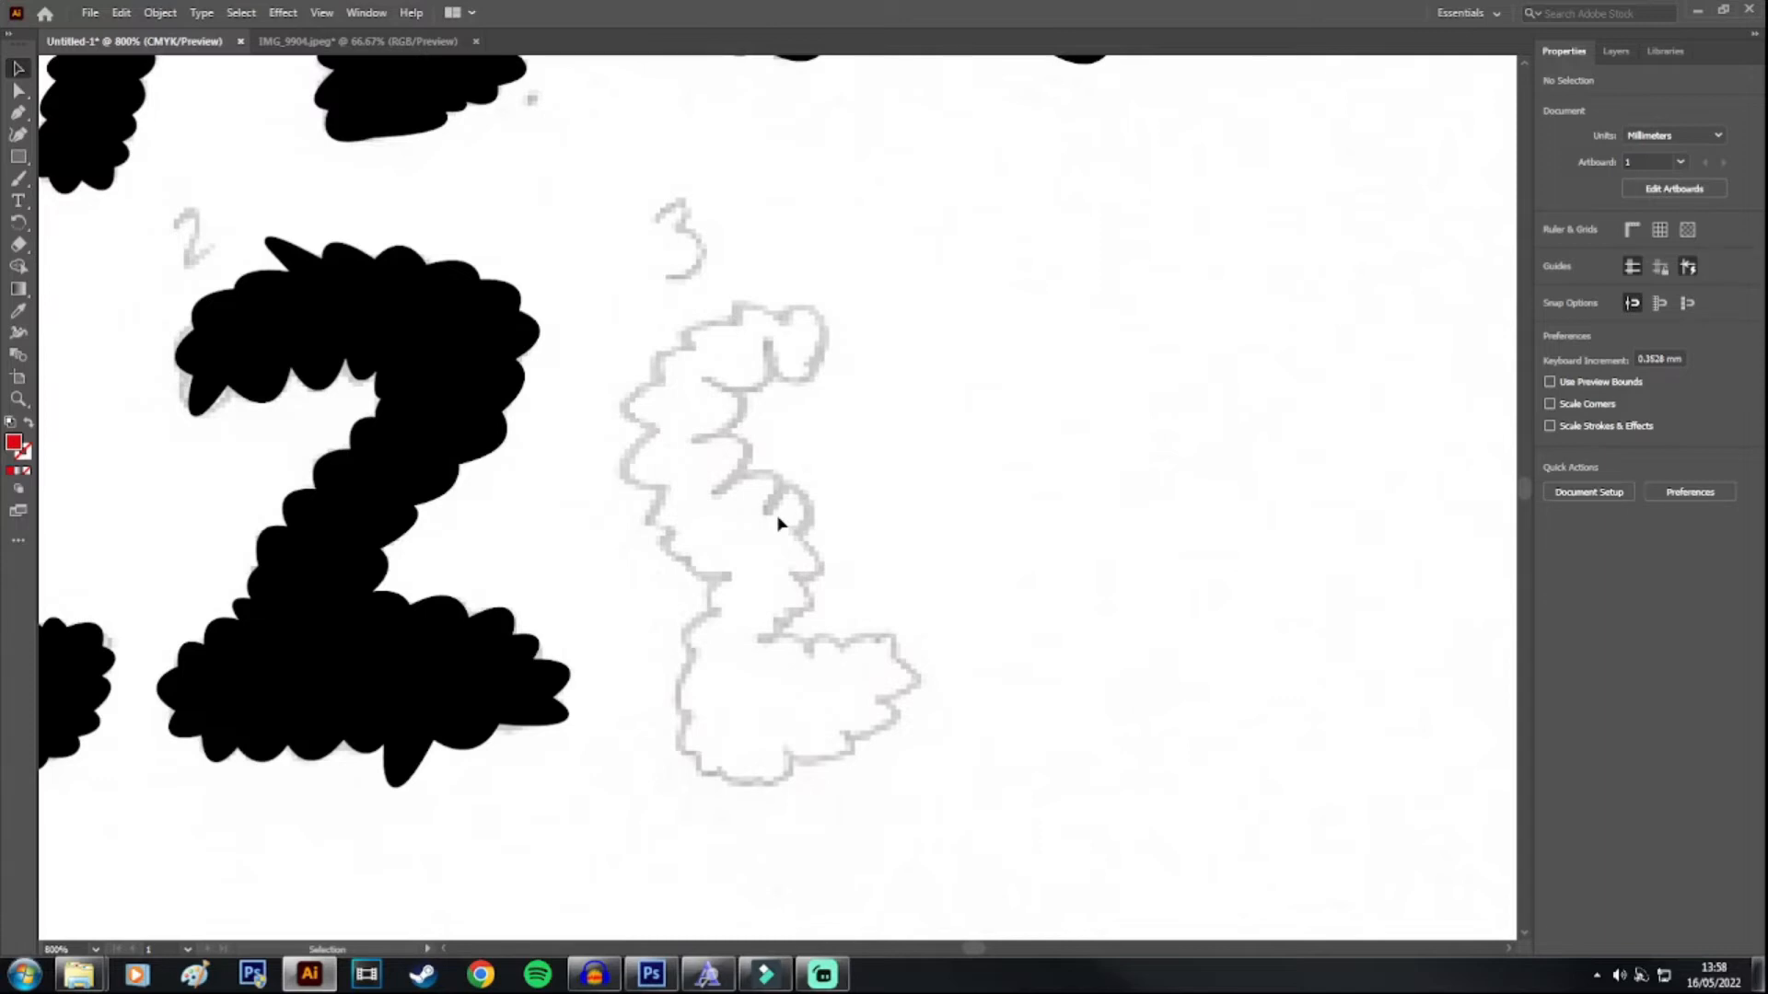
scroll(778, 523, "up", 5)
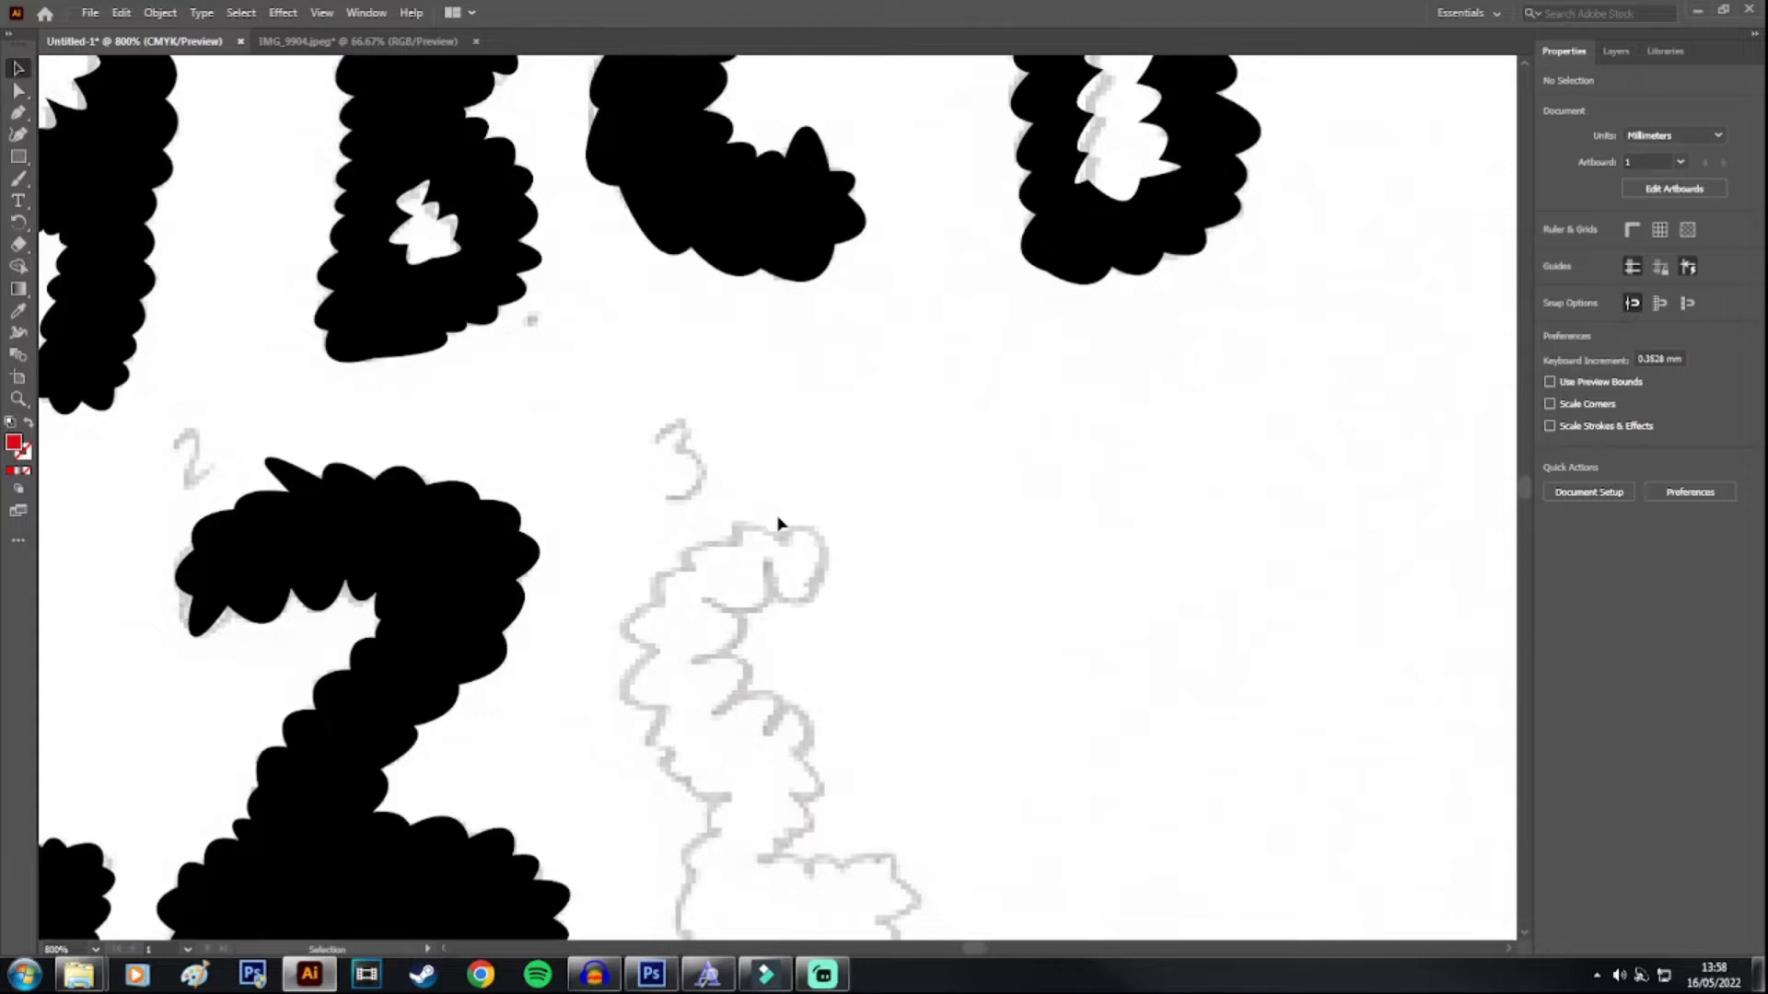
scroll(778, 523, "down", 5)
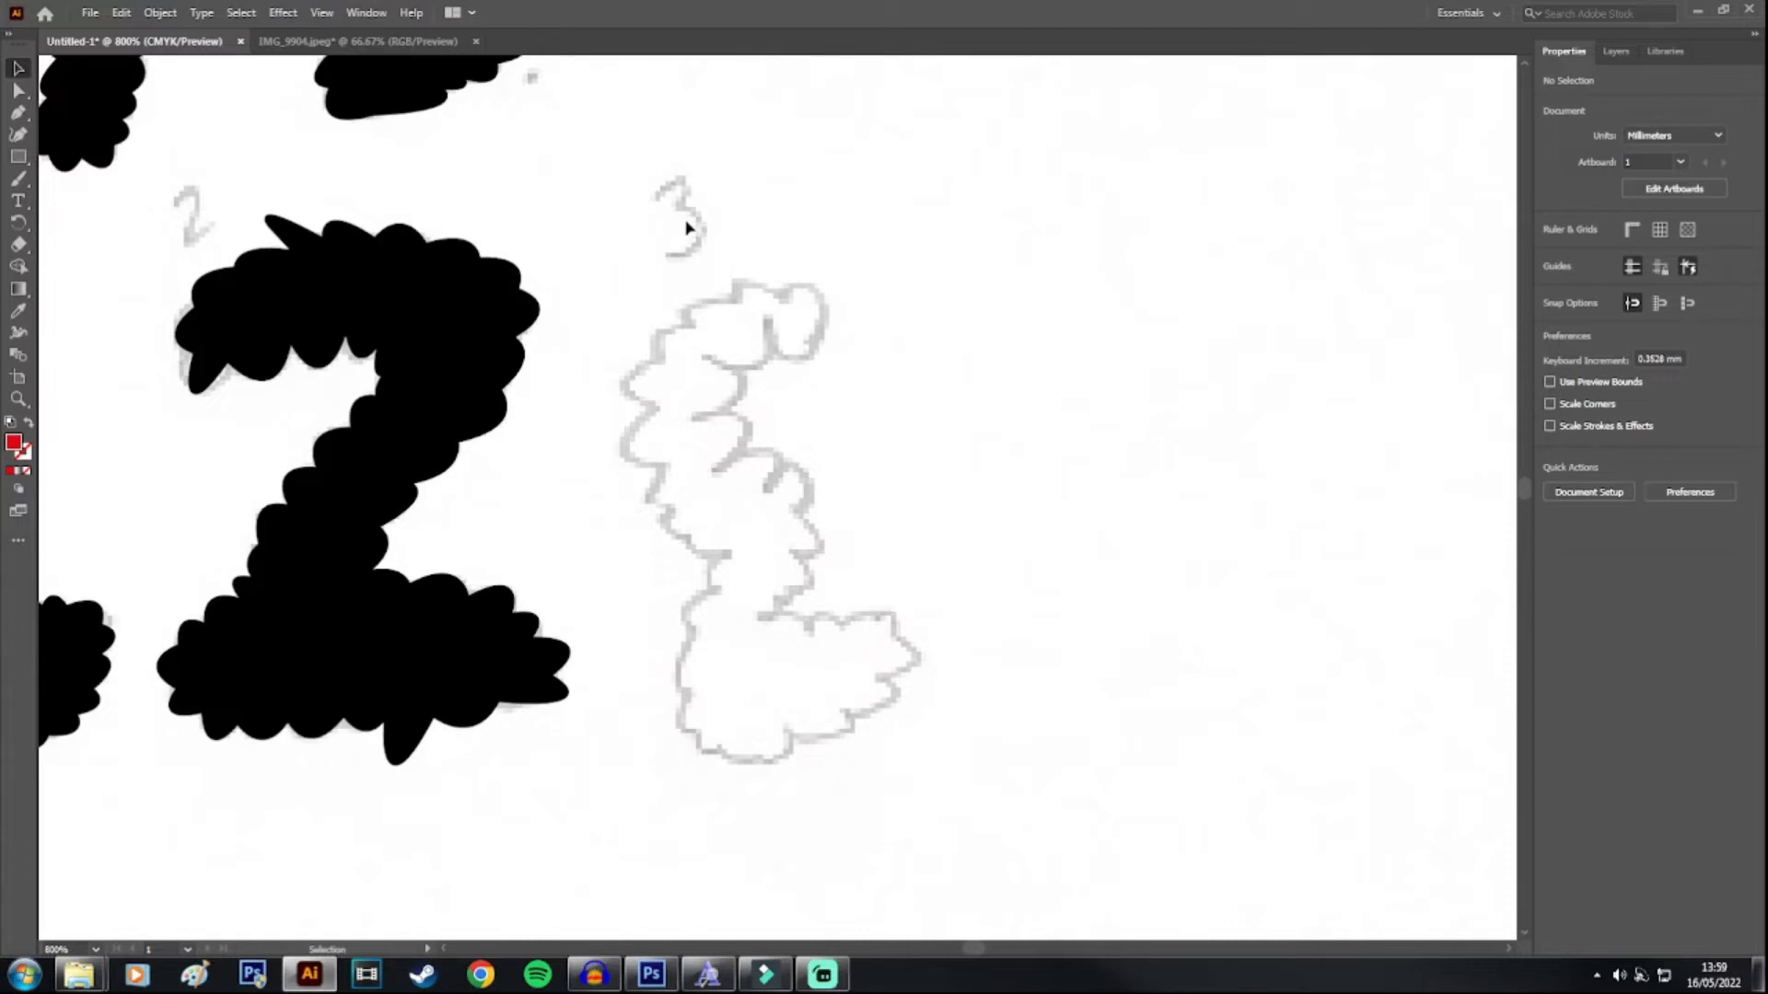
mouse_move(921, 259)
left_mouse_down()
mouse_move(678, 816)
mouse_move(647, 801)
left_mouse_up()
scroll(709, 626, "down", 1)
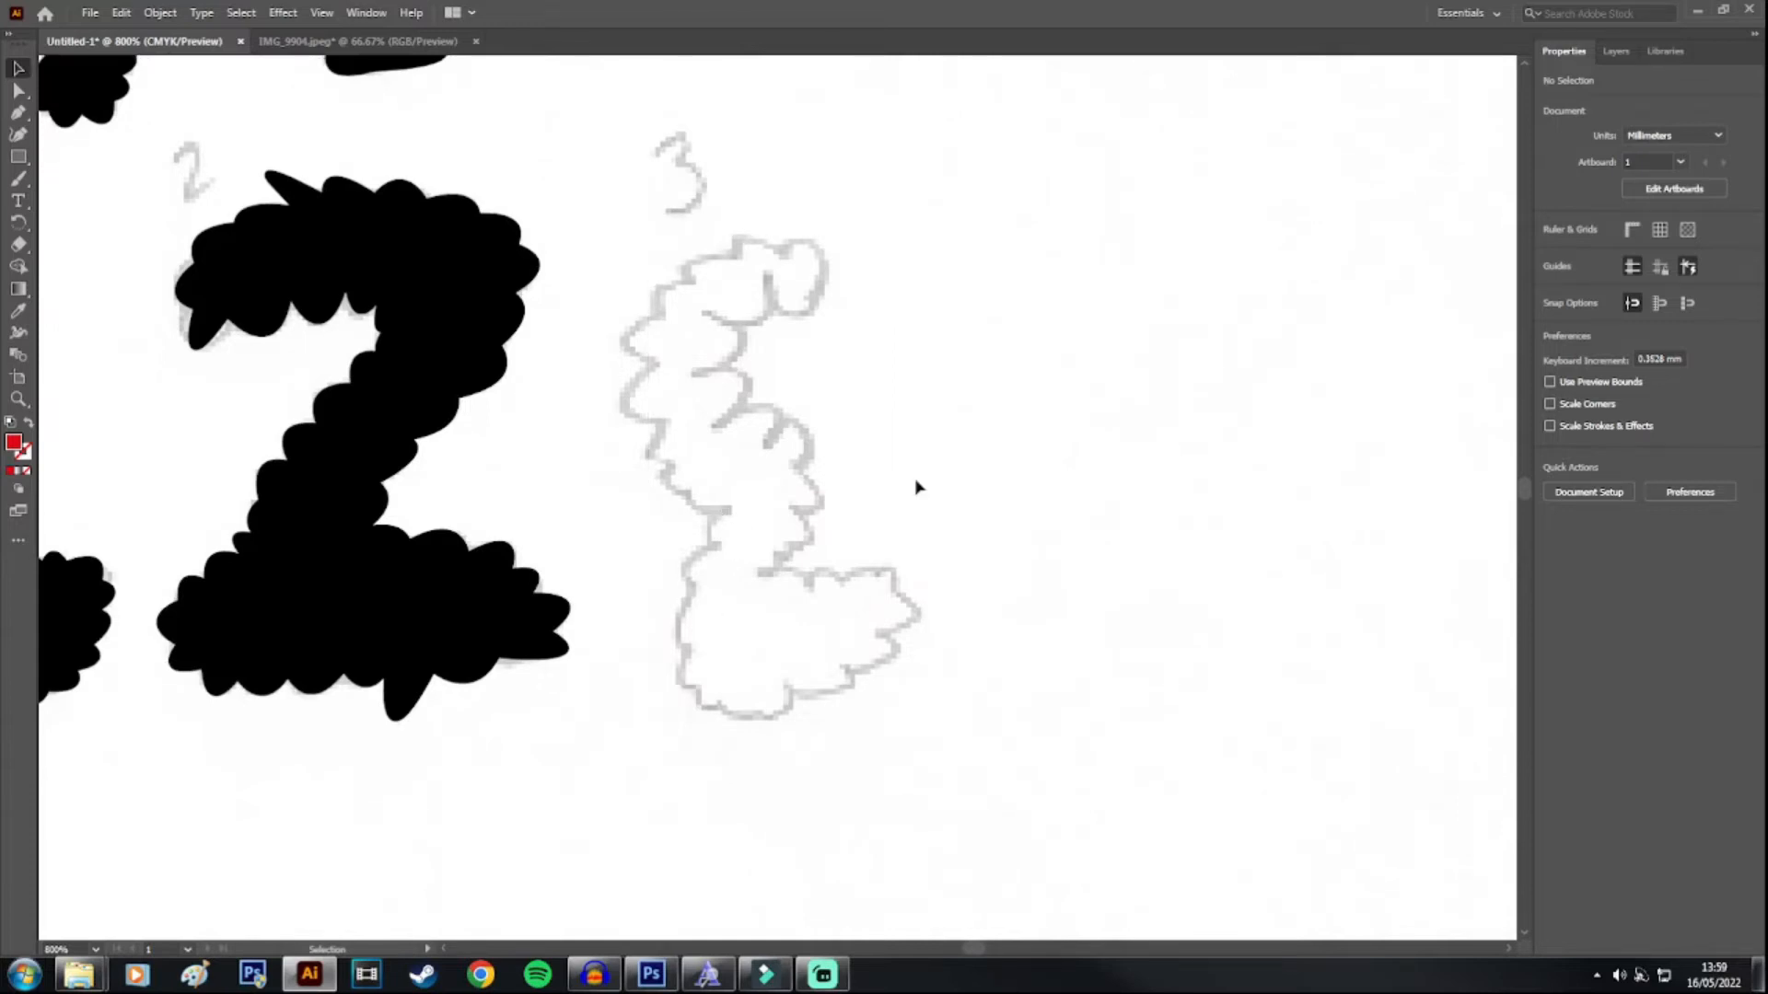
key("ctrl+minus")
key("ctrl+minus")
scroll(916, 488, "up", 3)
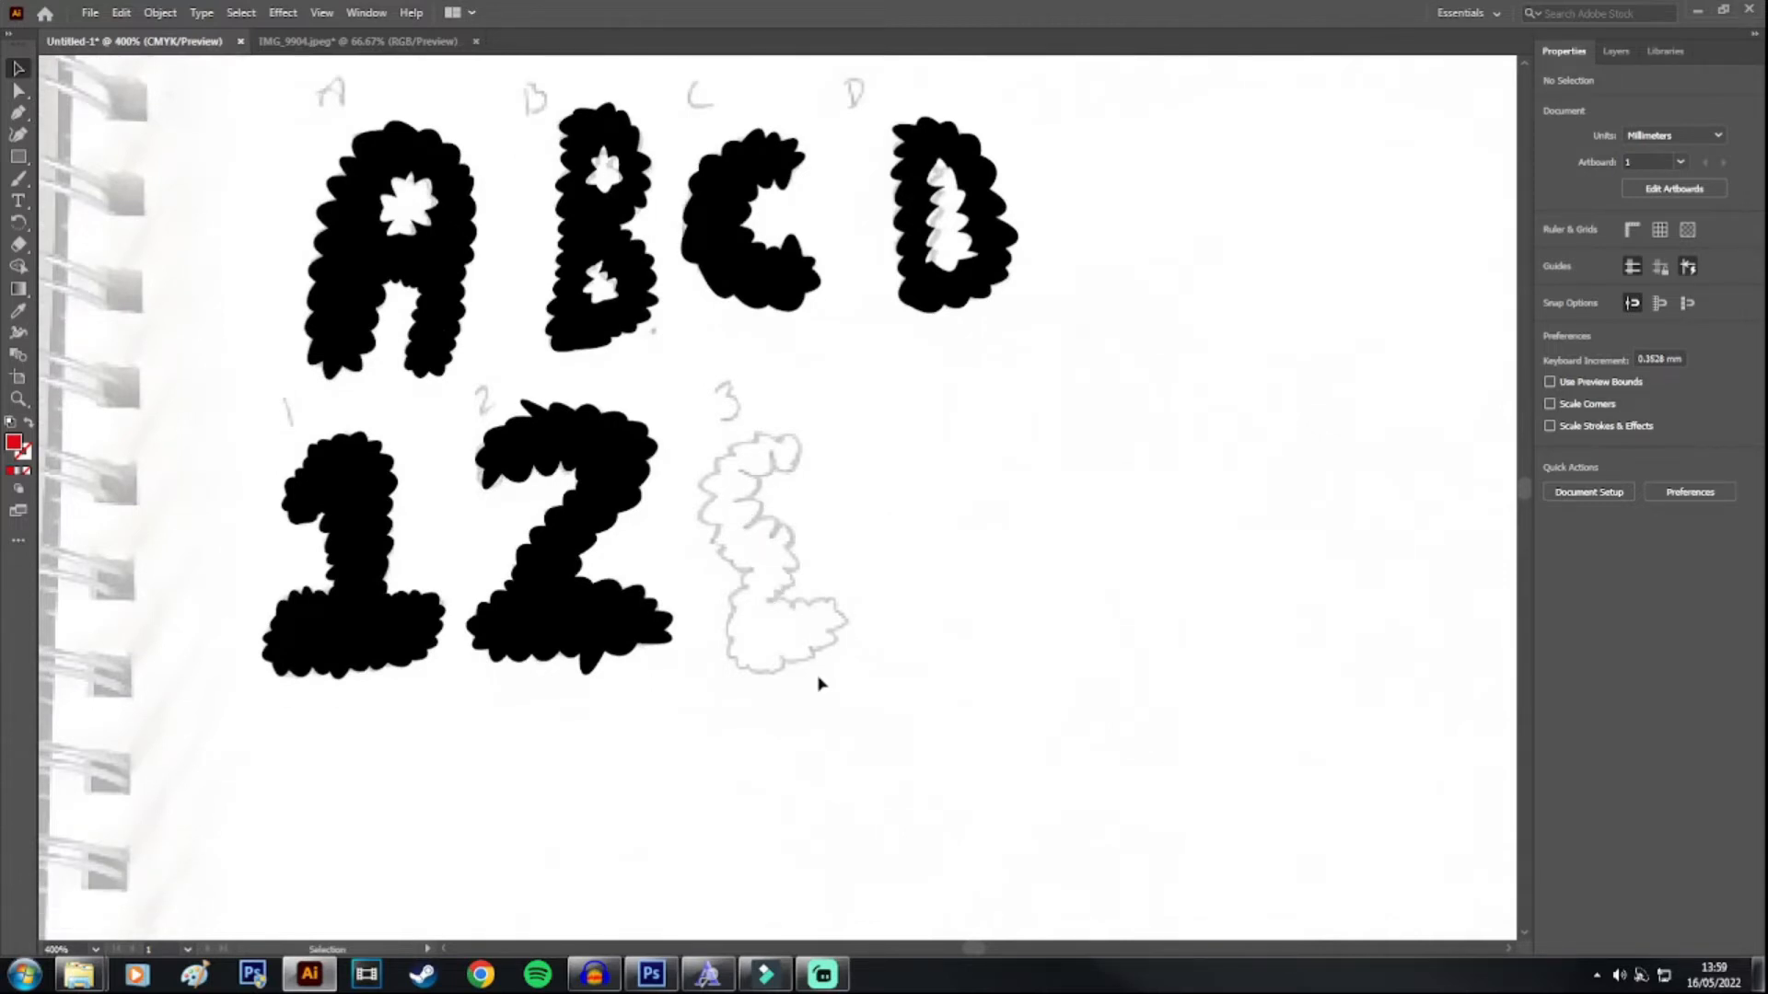
scroll(853, 677, "down", 3)
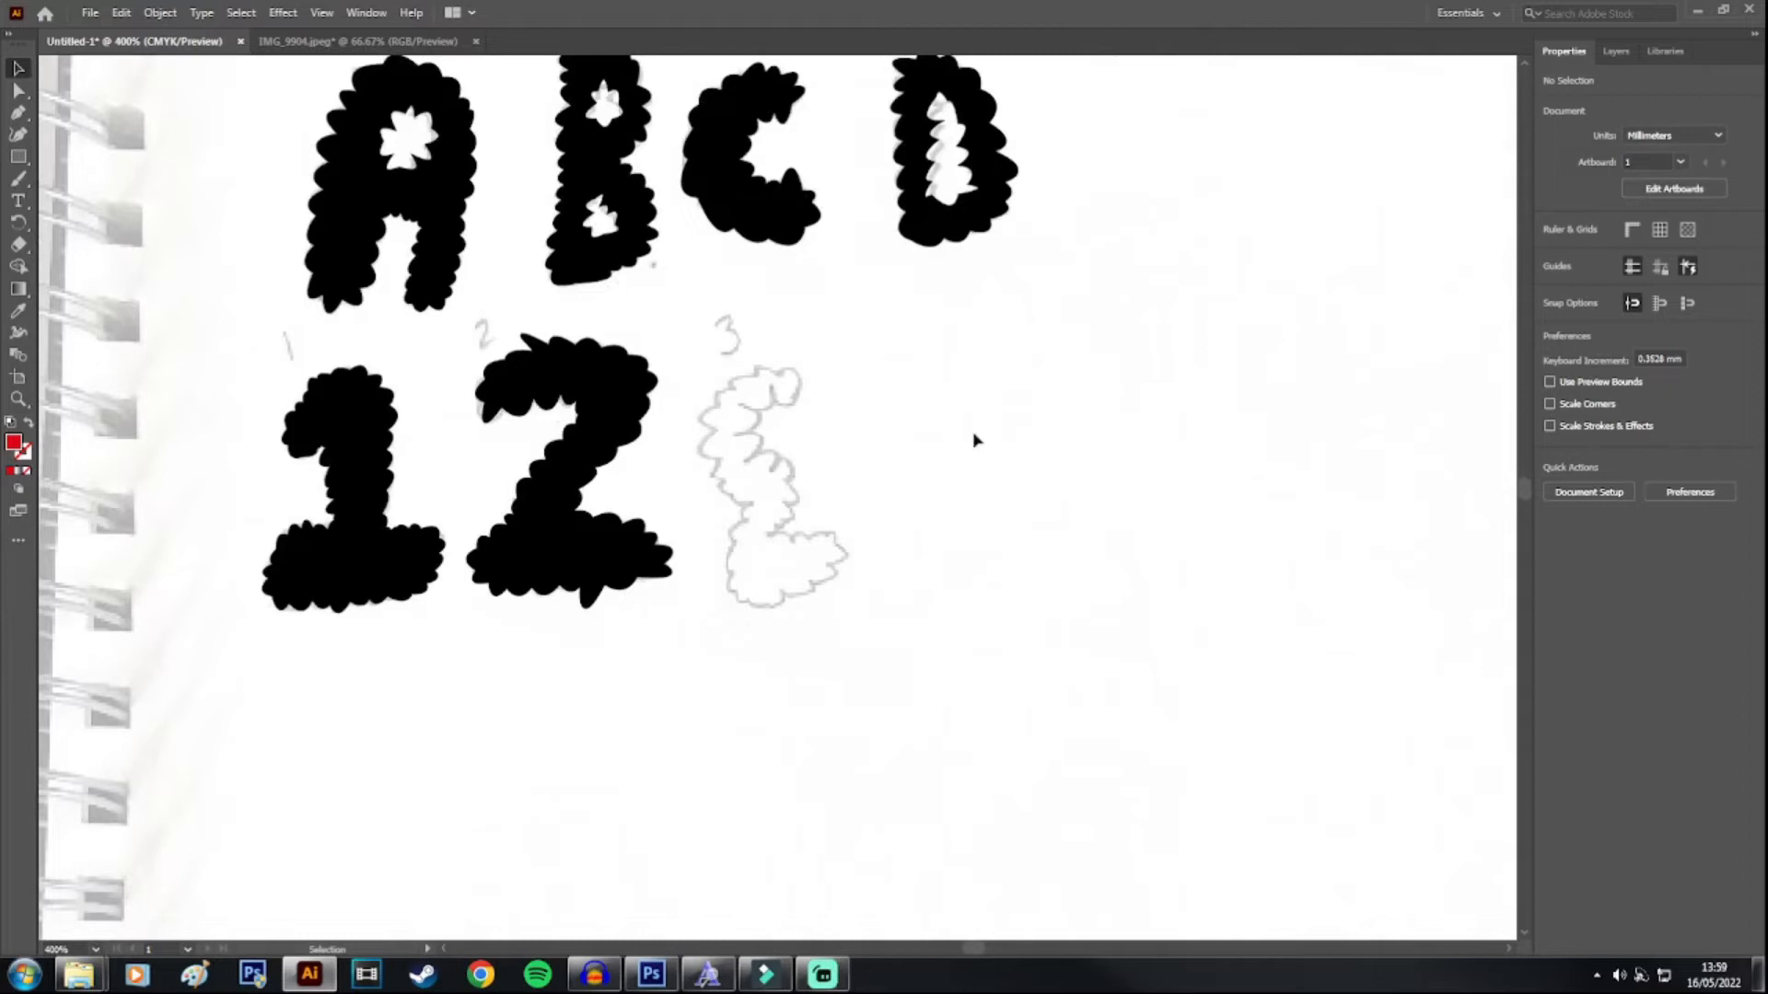
Step: Unlock the scanned sketch image behind the traced letters and numbers
right_click(984, 459)
left_click(1268, 382)
right_click(1087, 458)
mouse_move(1126, 463)
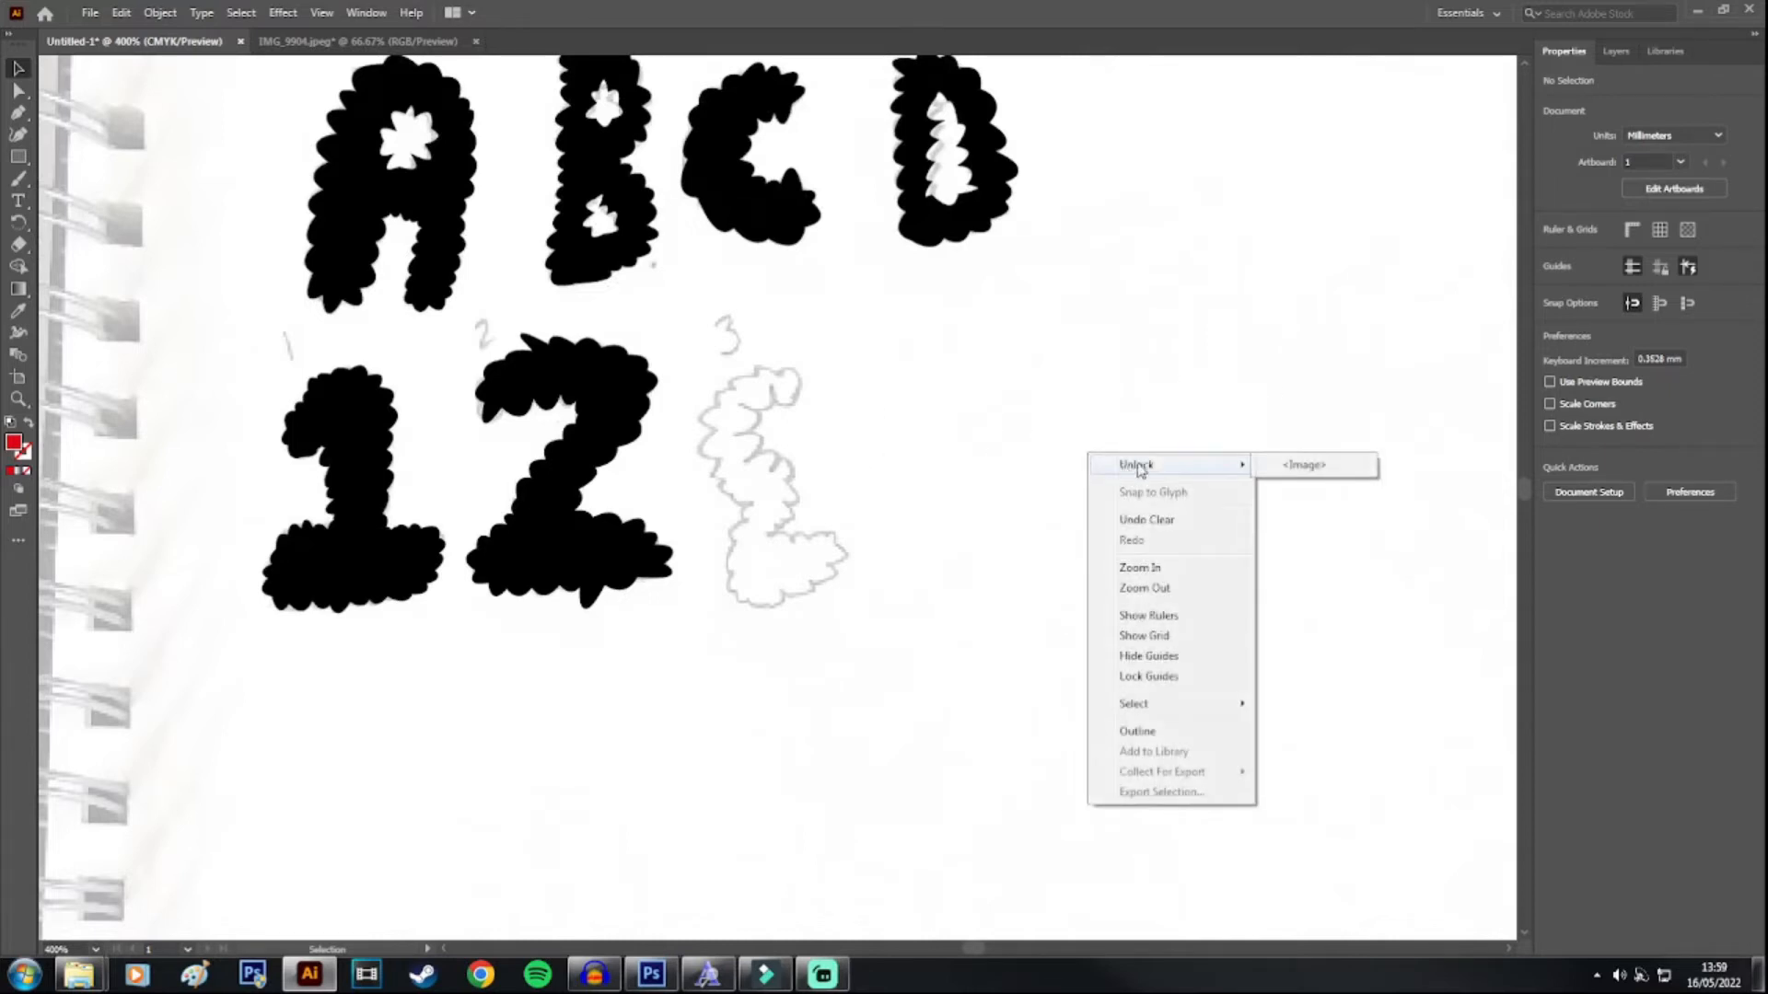
left_click(1317, 463)
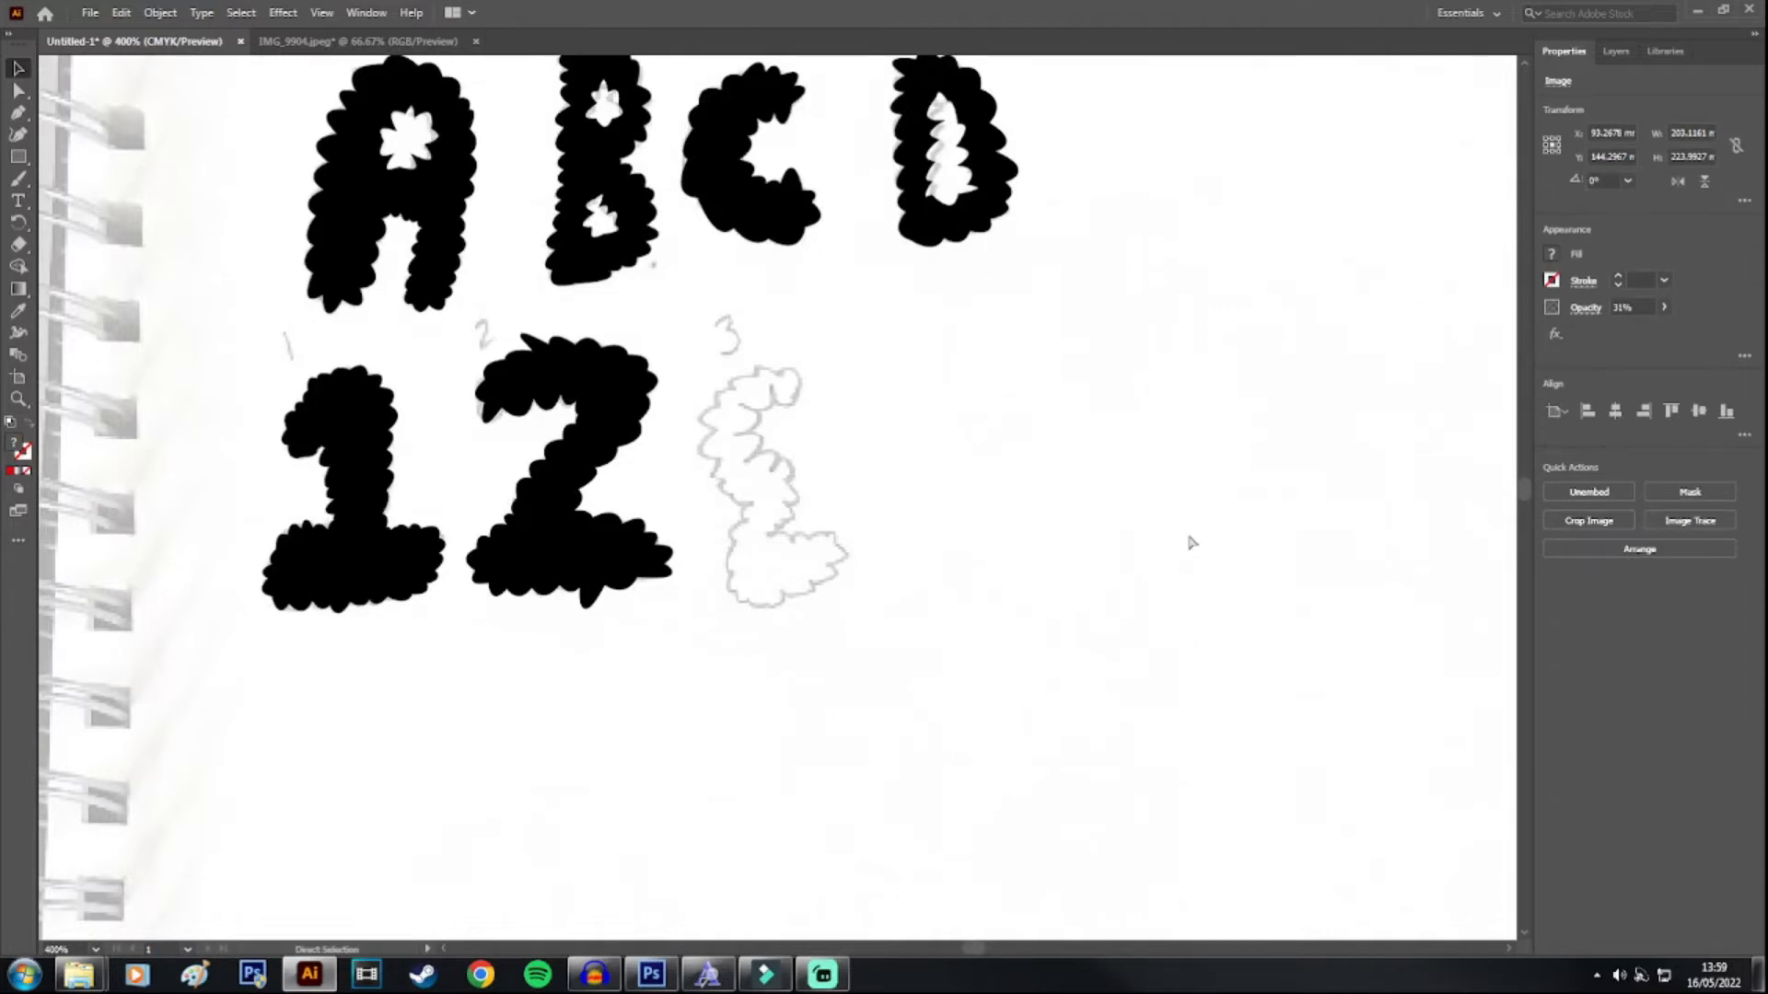
Step: Move all the finished black letters and numbers off the artboard to its left, leaving the sketch image on the page
key("ctrl+0")
scroll(911, 343, "up", 4)
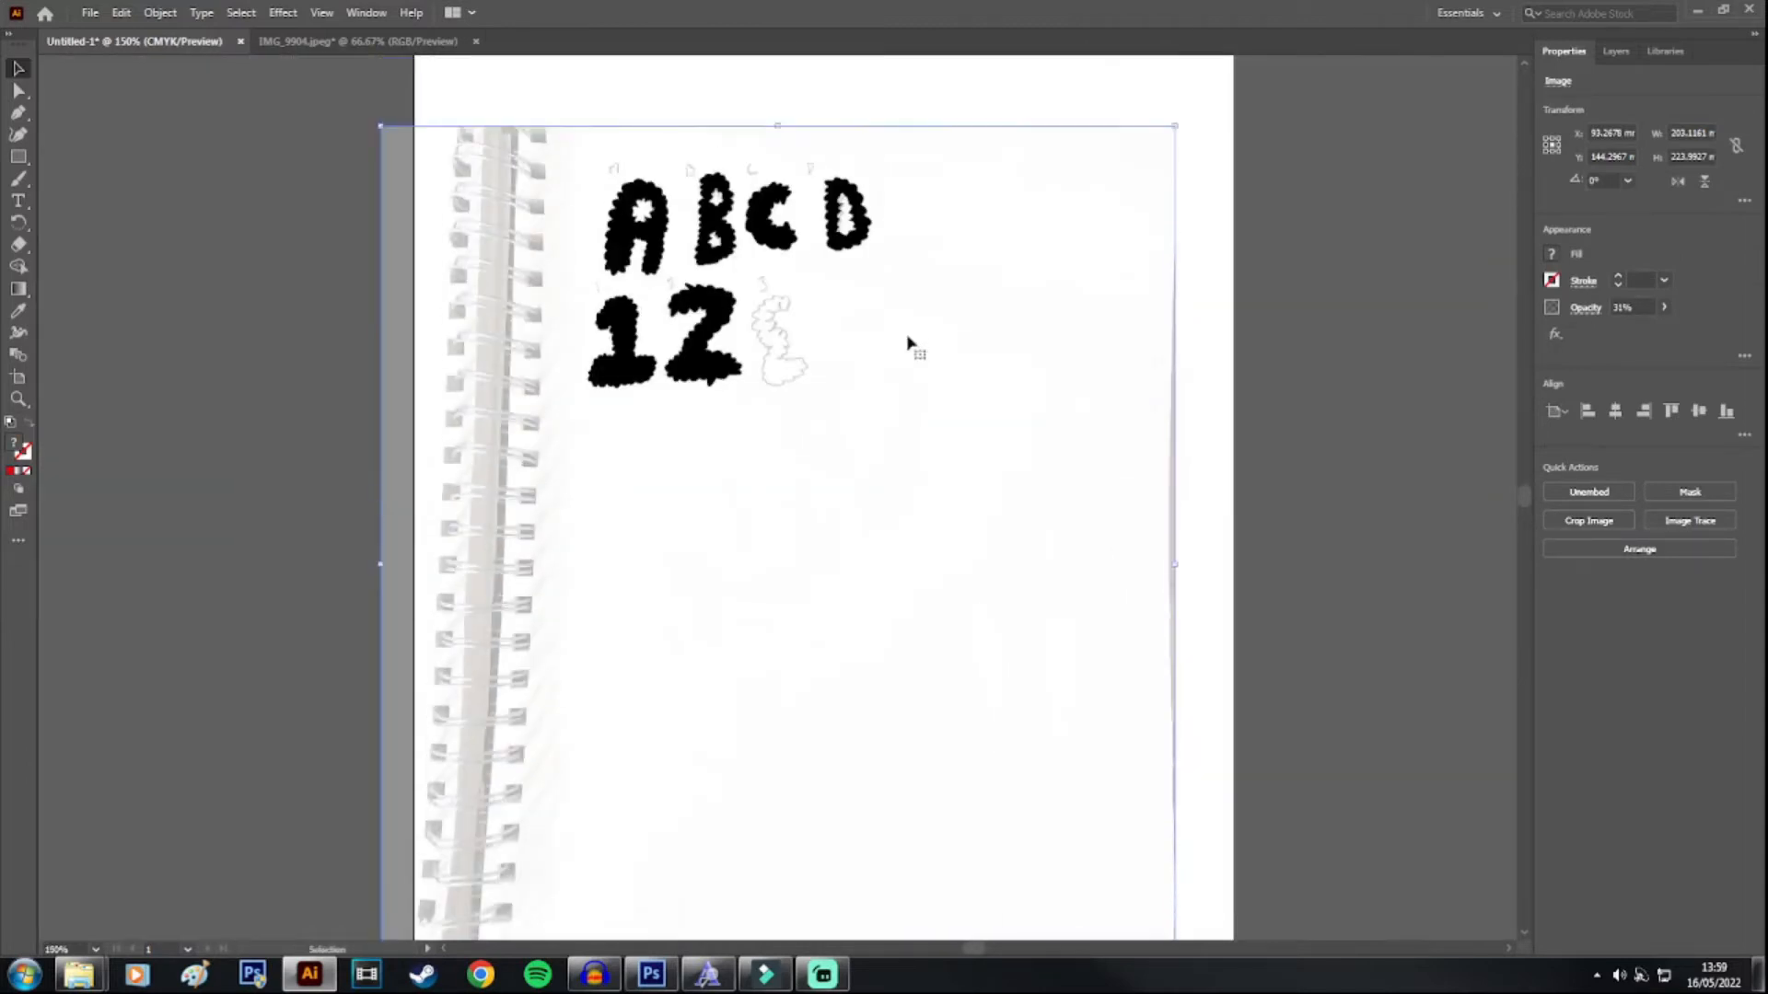
left_click_drag(884, 428, 1068, 599)
left_click_drag(525, 166, 899, 406)
left_click_drag(735, 336, 221, 250)
left_click_drag(1045, 643, 785, 366)
Step: Mirror the sketch image left to right with the Reflect transformation
right_click(847, 419)
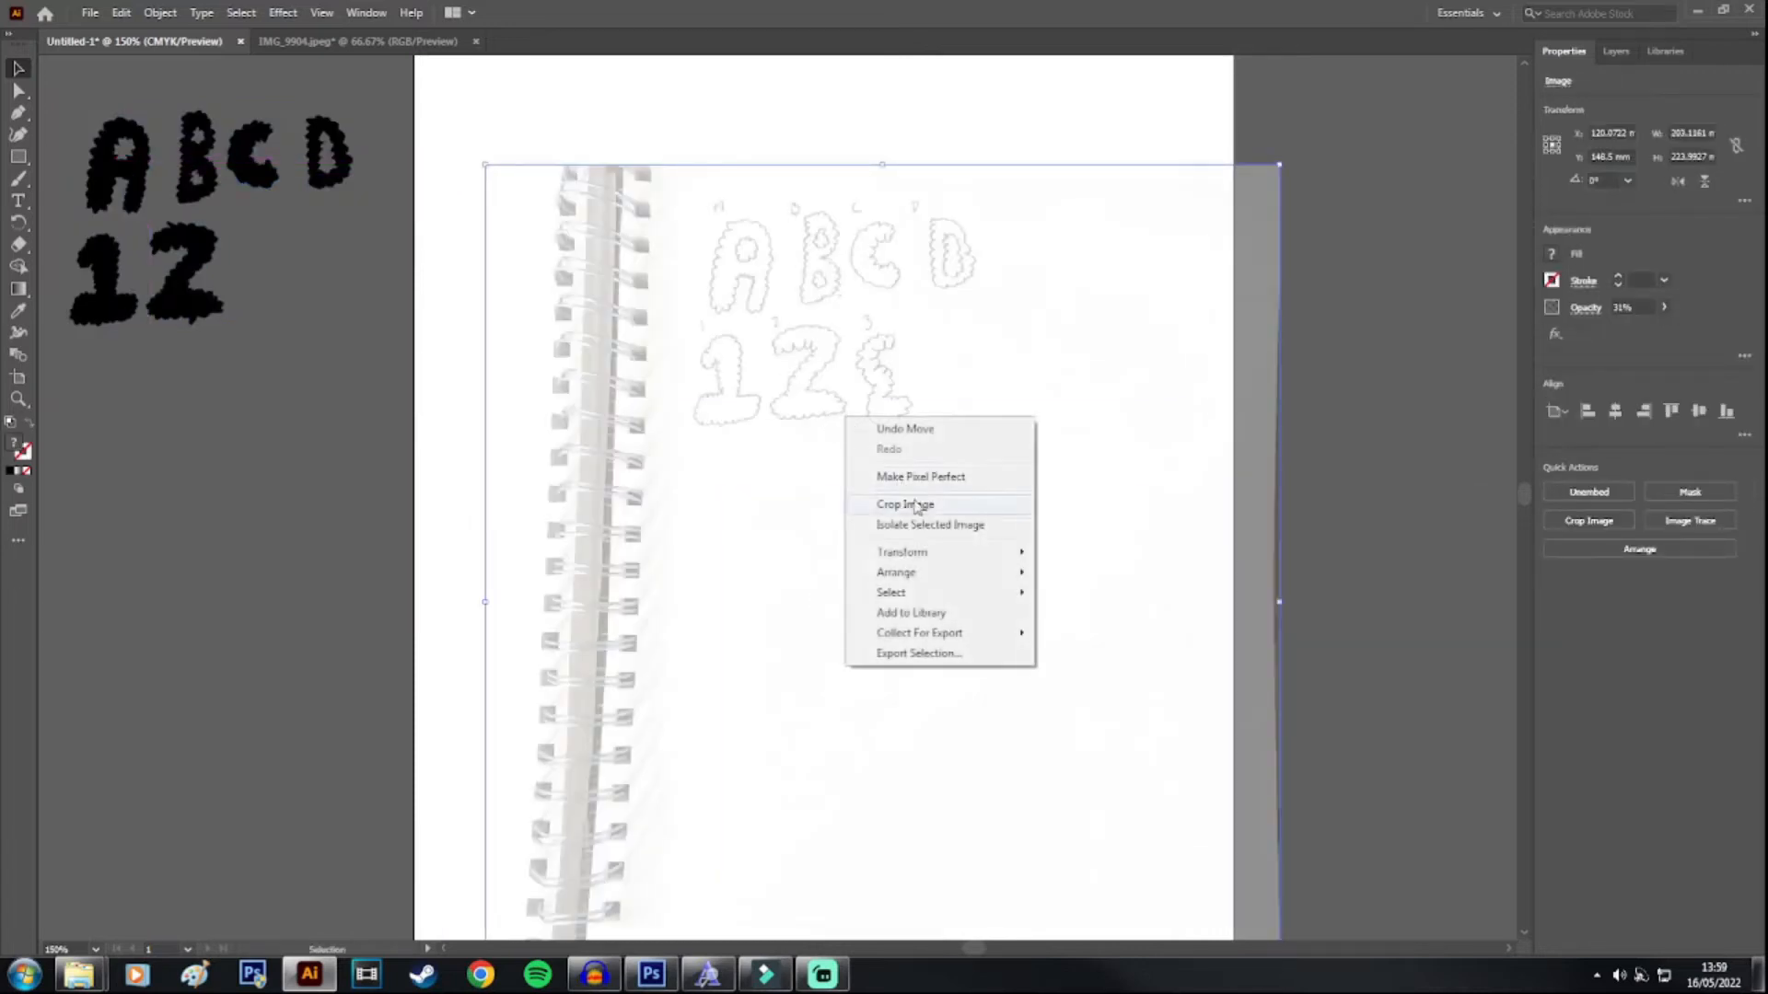
mouse_move(936, 557)
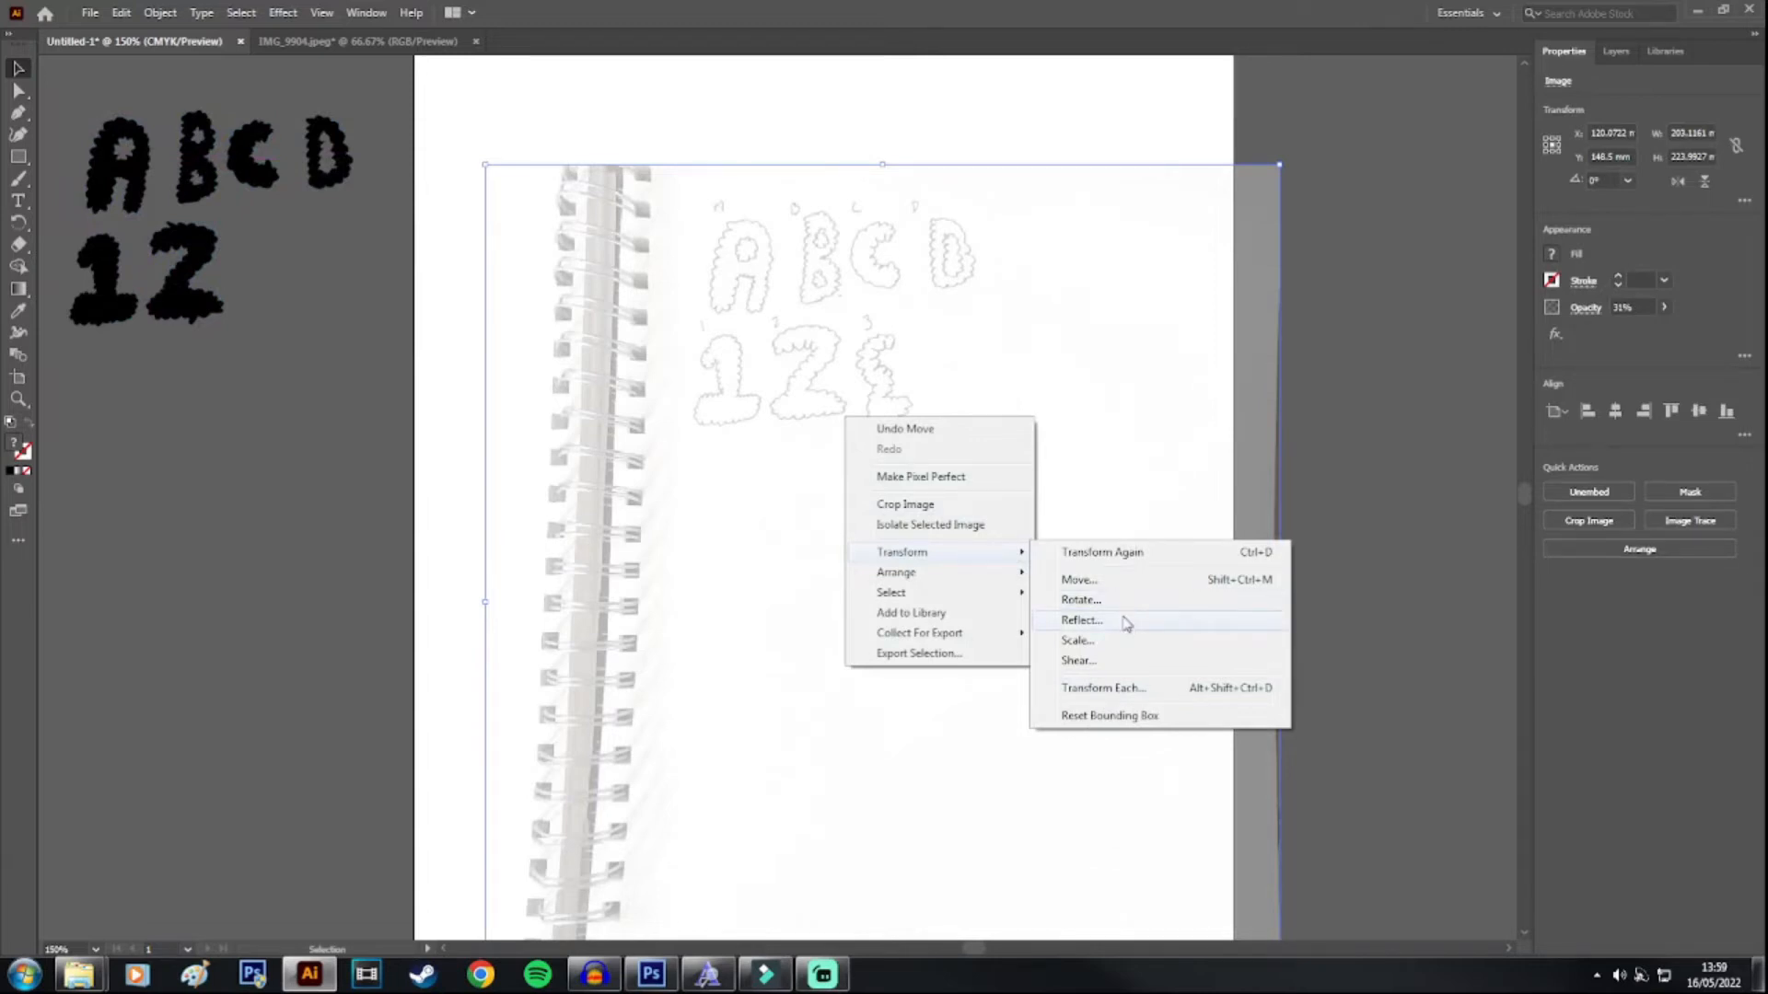
left_click(1081, 620)
left_click(886, 600)
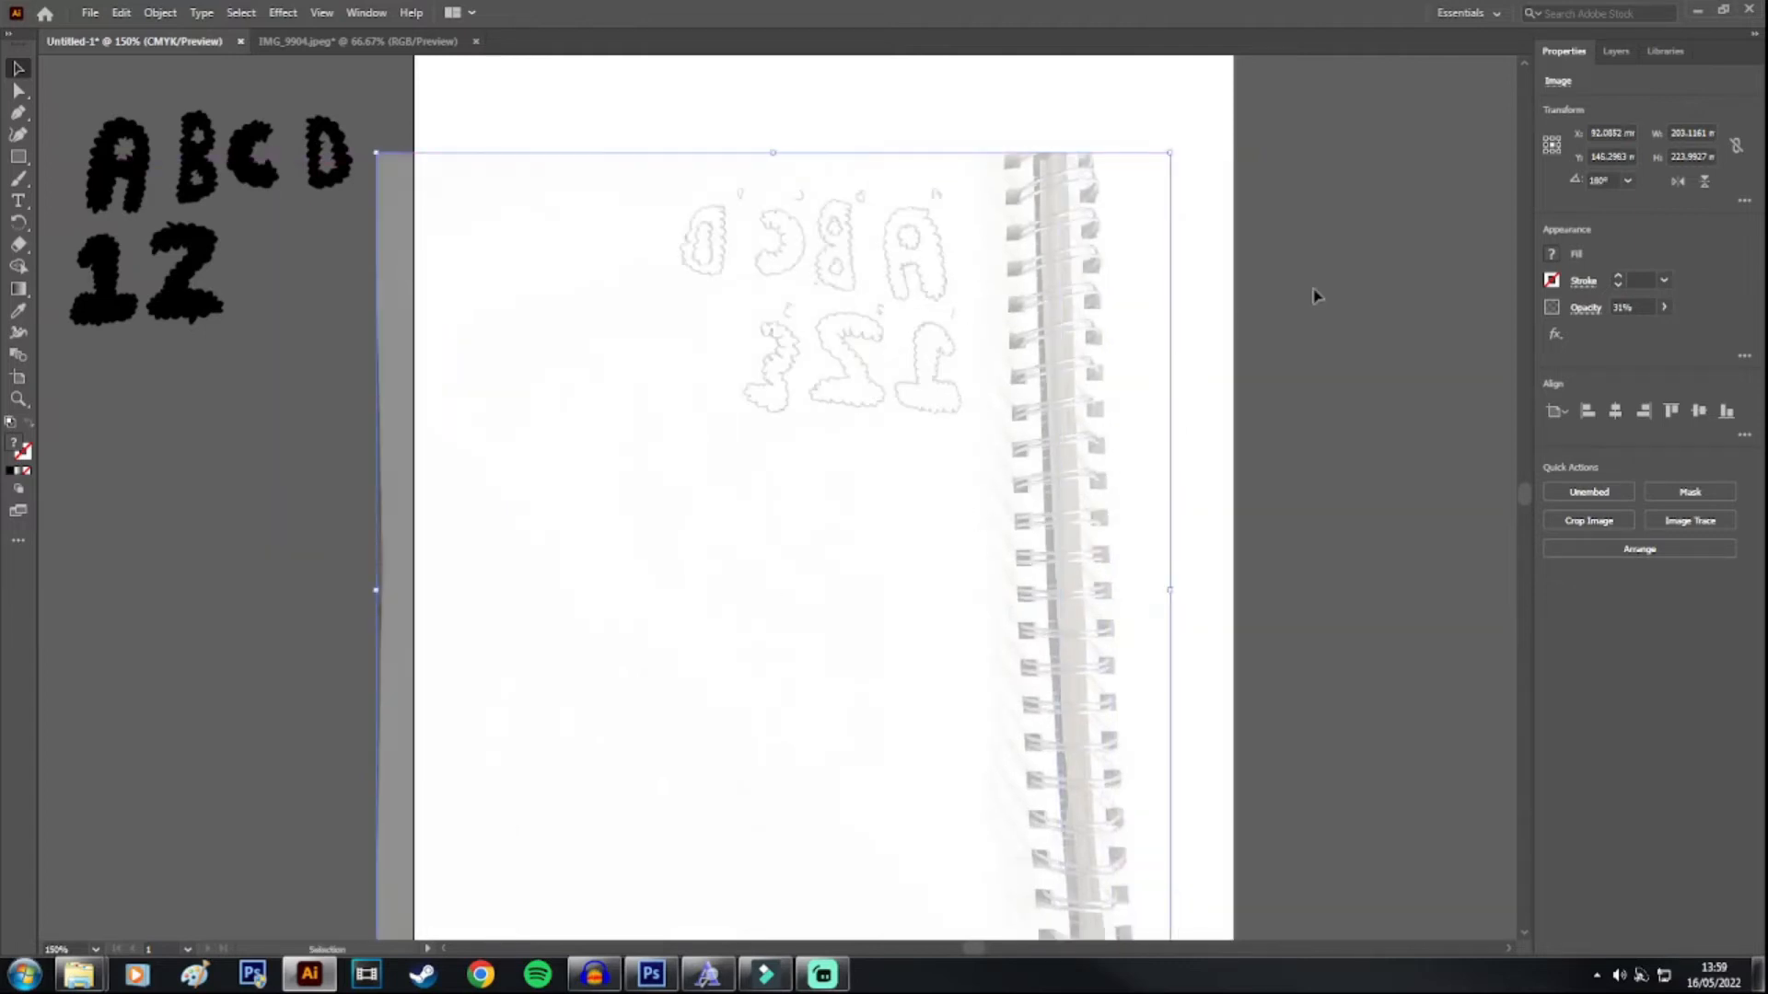
left_click(1318, 294)
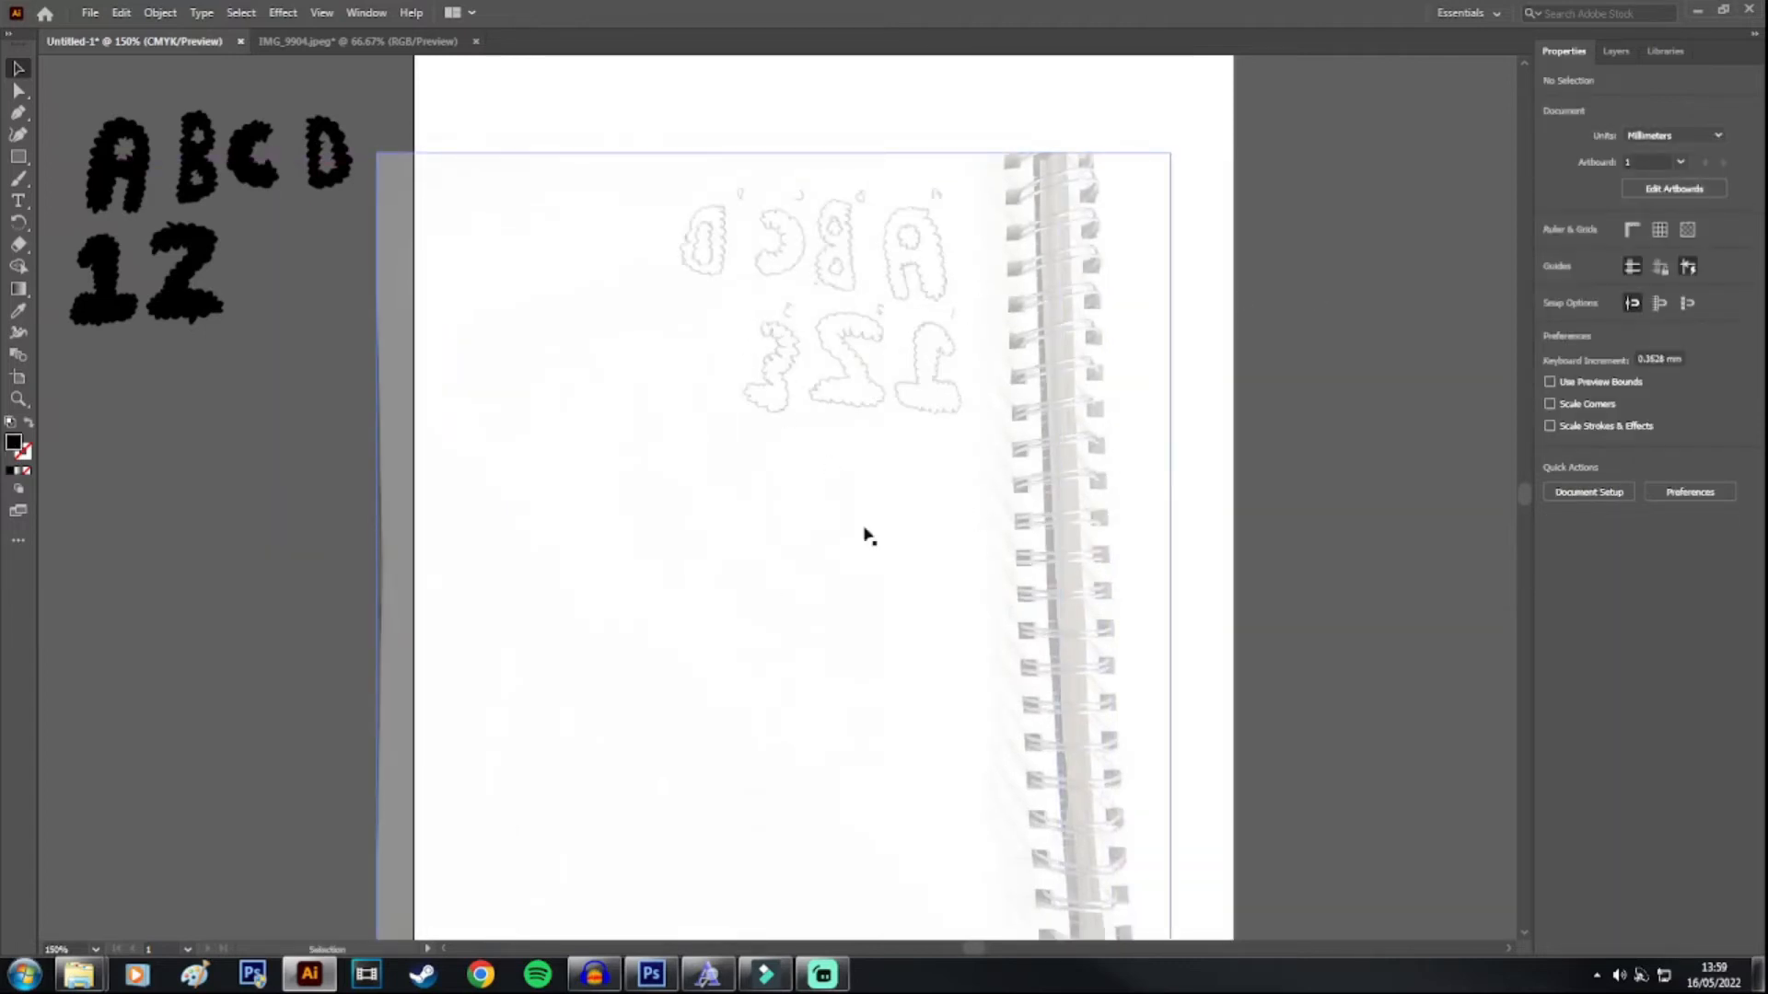
Step: Reposition the mirrored sketch image within the artboard and lock it
left_click_drag(810, 431, 847, 374)
right_click(857, 399)
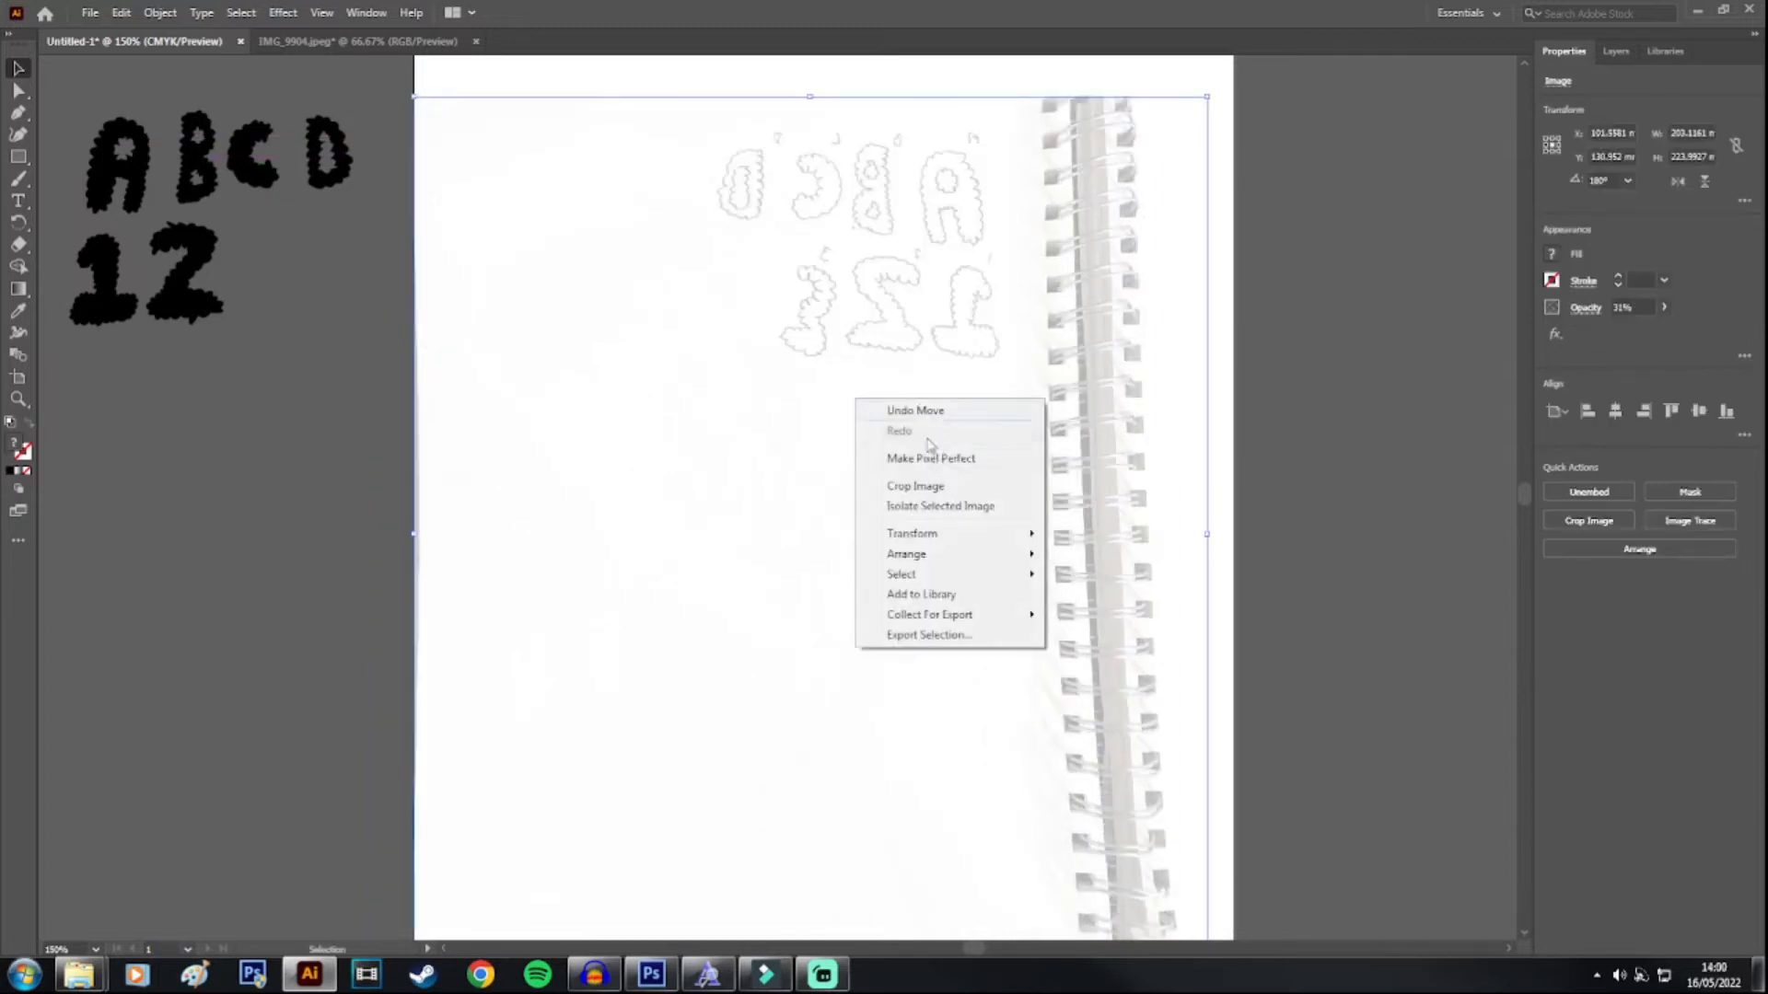
left_click(160, 12)
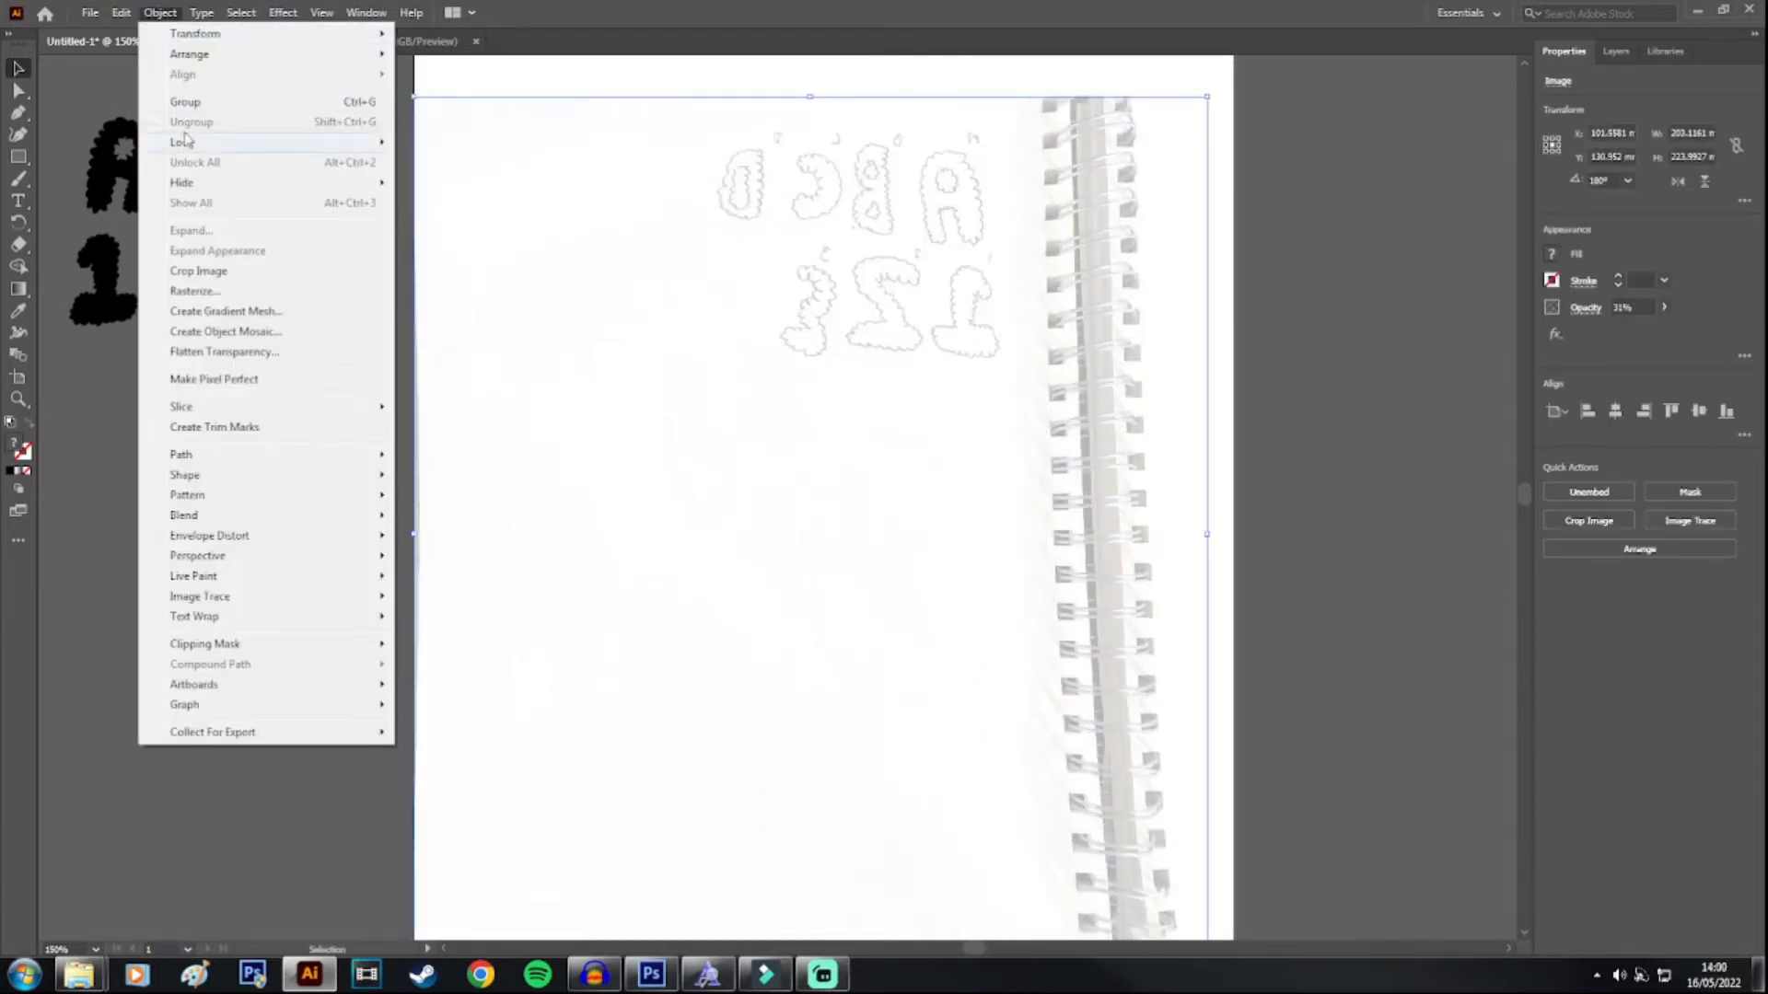
mouse_move(383, 147)
left_click(508, 146)
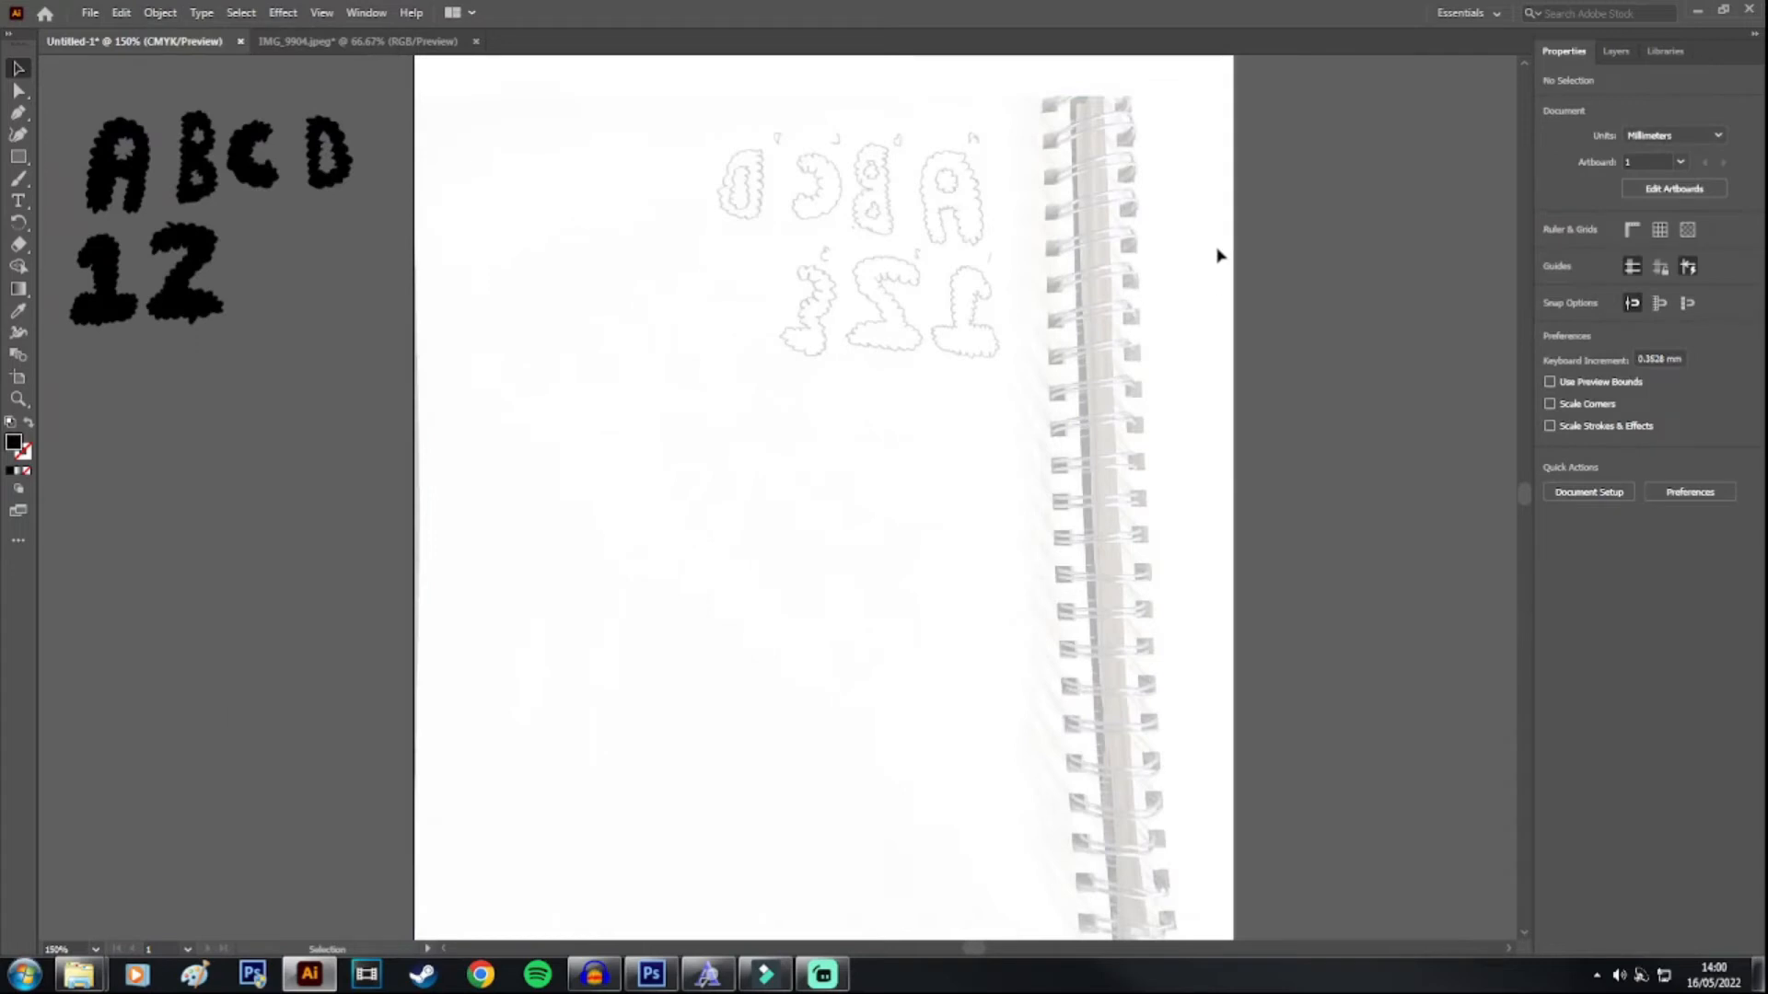
Step: Set the Paintbrush to a black stroke with no fill and paint a 1 pt trial stroke beside the sketched 3
scroll(866, 269, "up", 6)
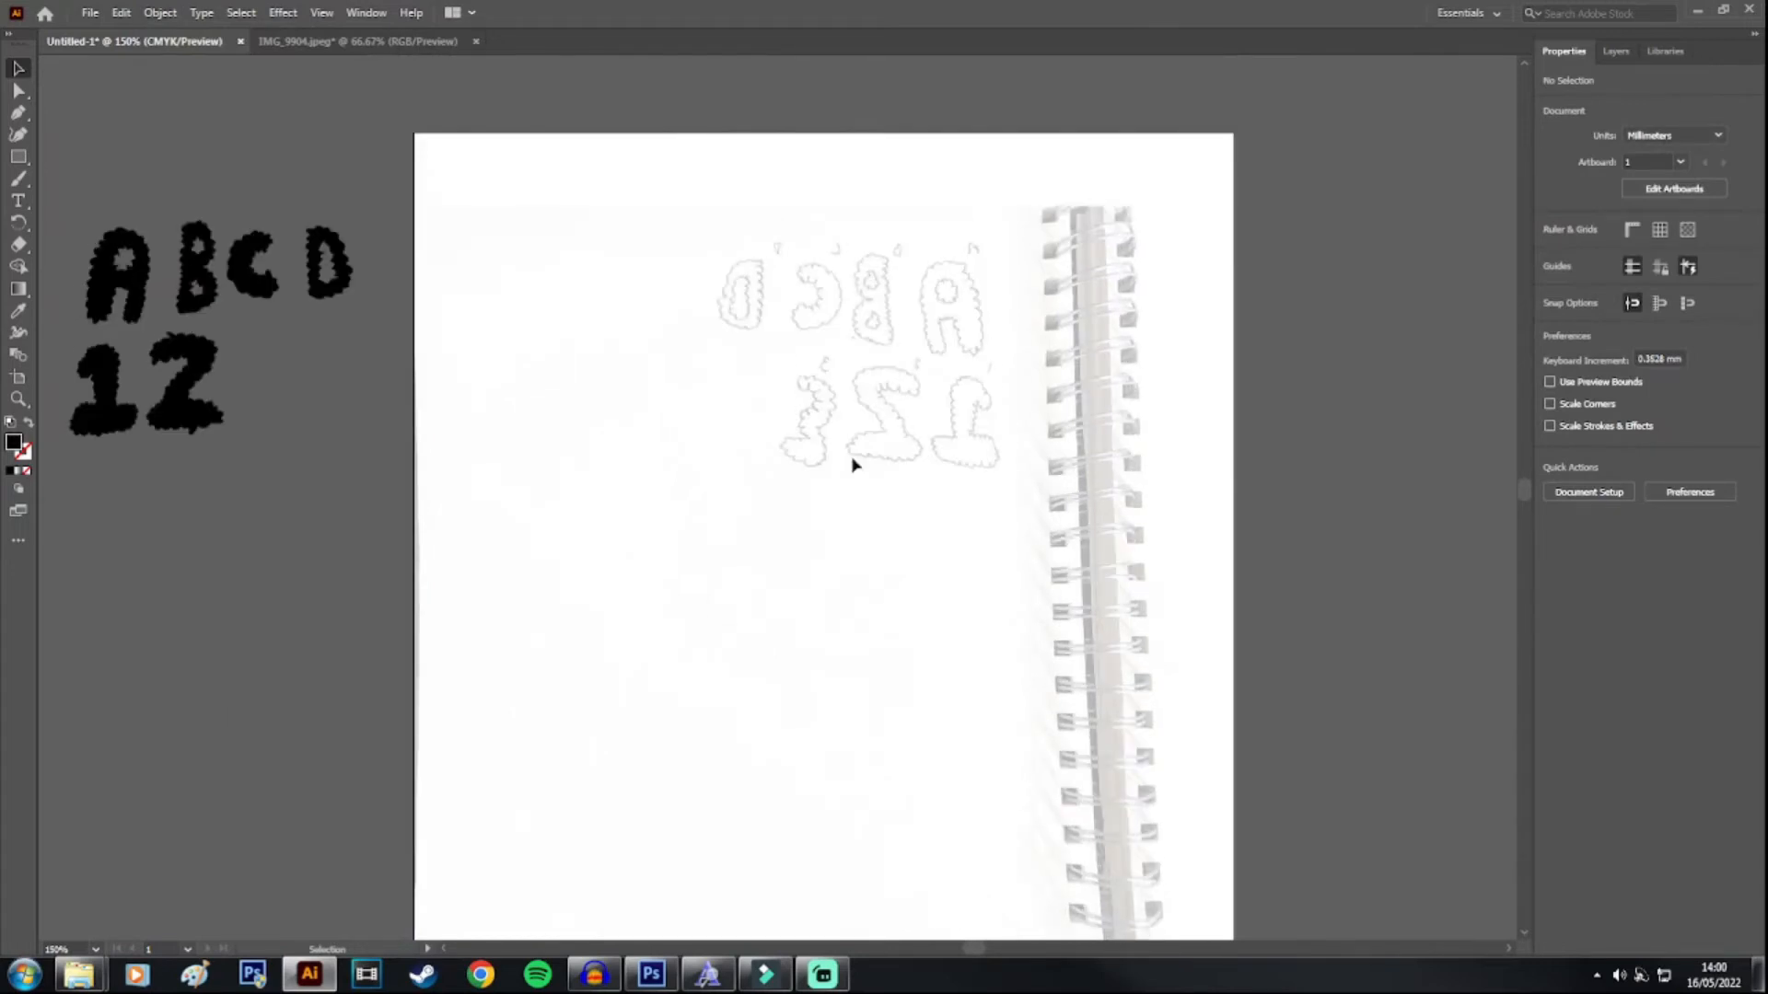
key("ctrl+plus")
key("ctrl+plus")
key("ctrl+plus")
key("ctrl+plus")
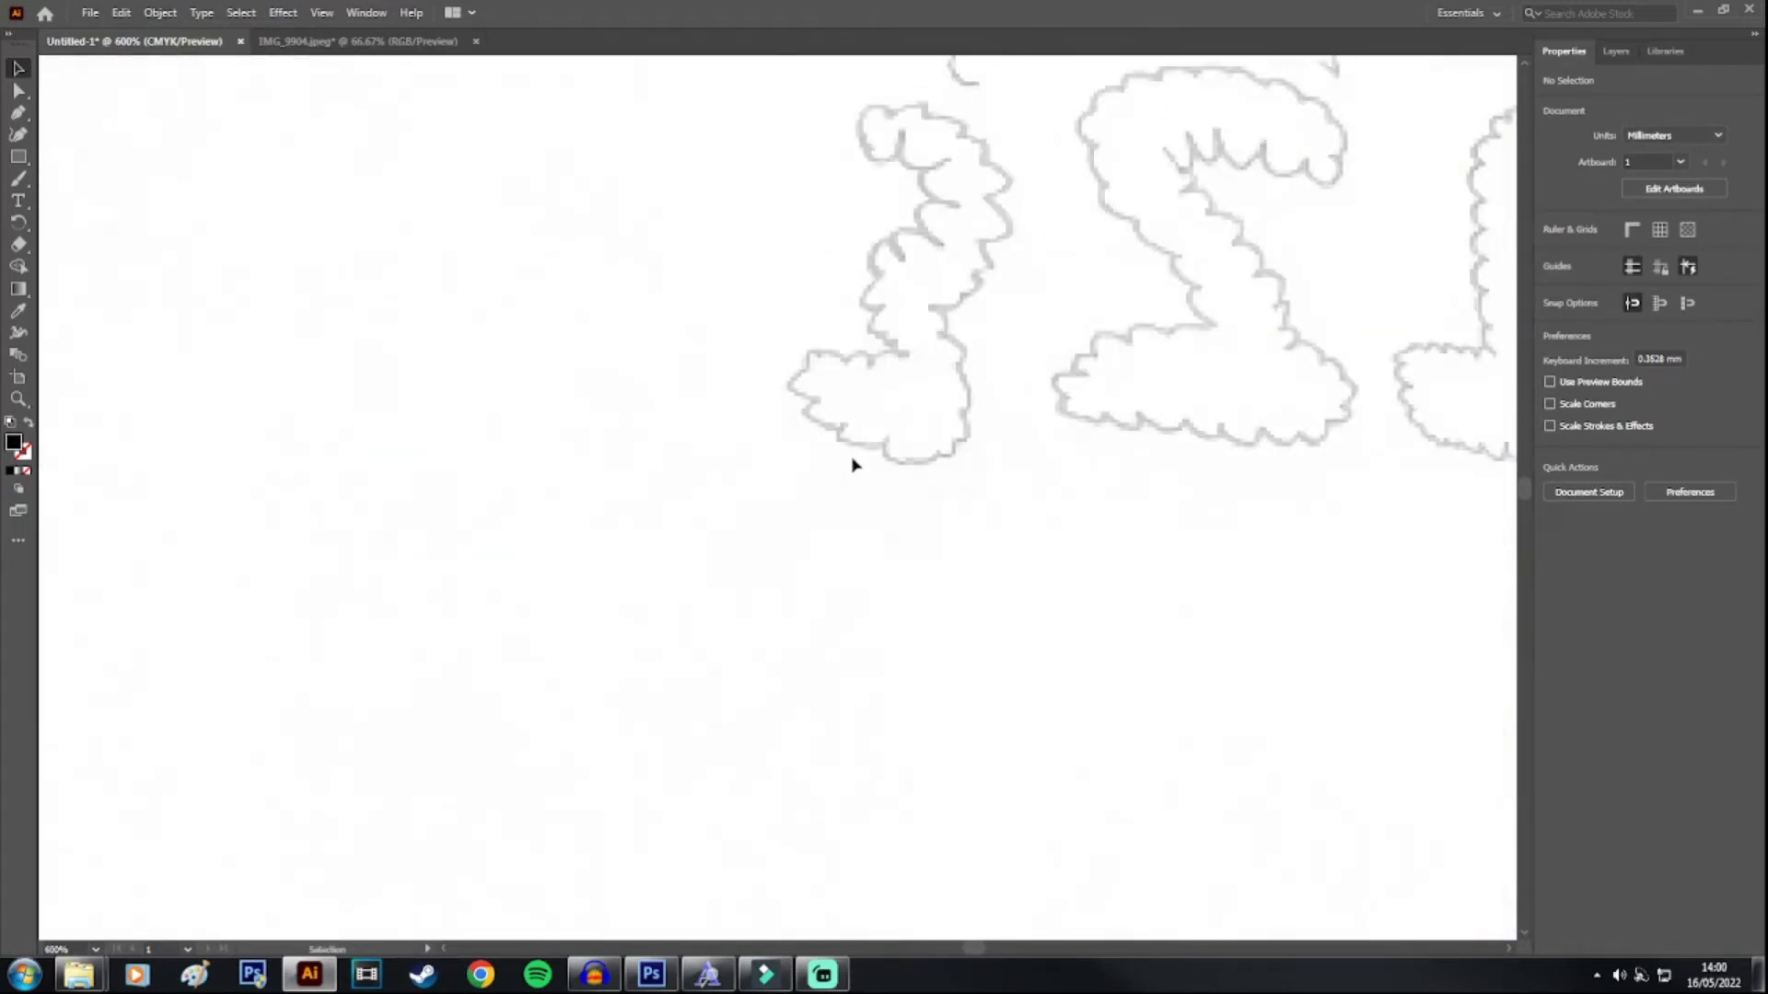
scroll(853, 465, "up", 4)
scroll(841, 349, "up", 1)
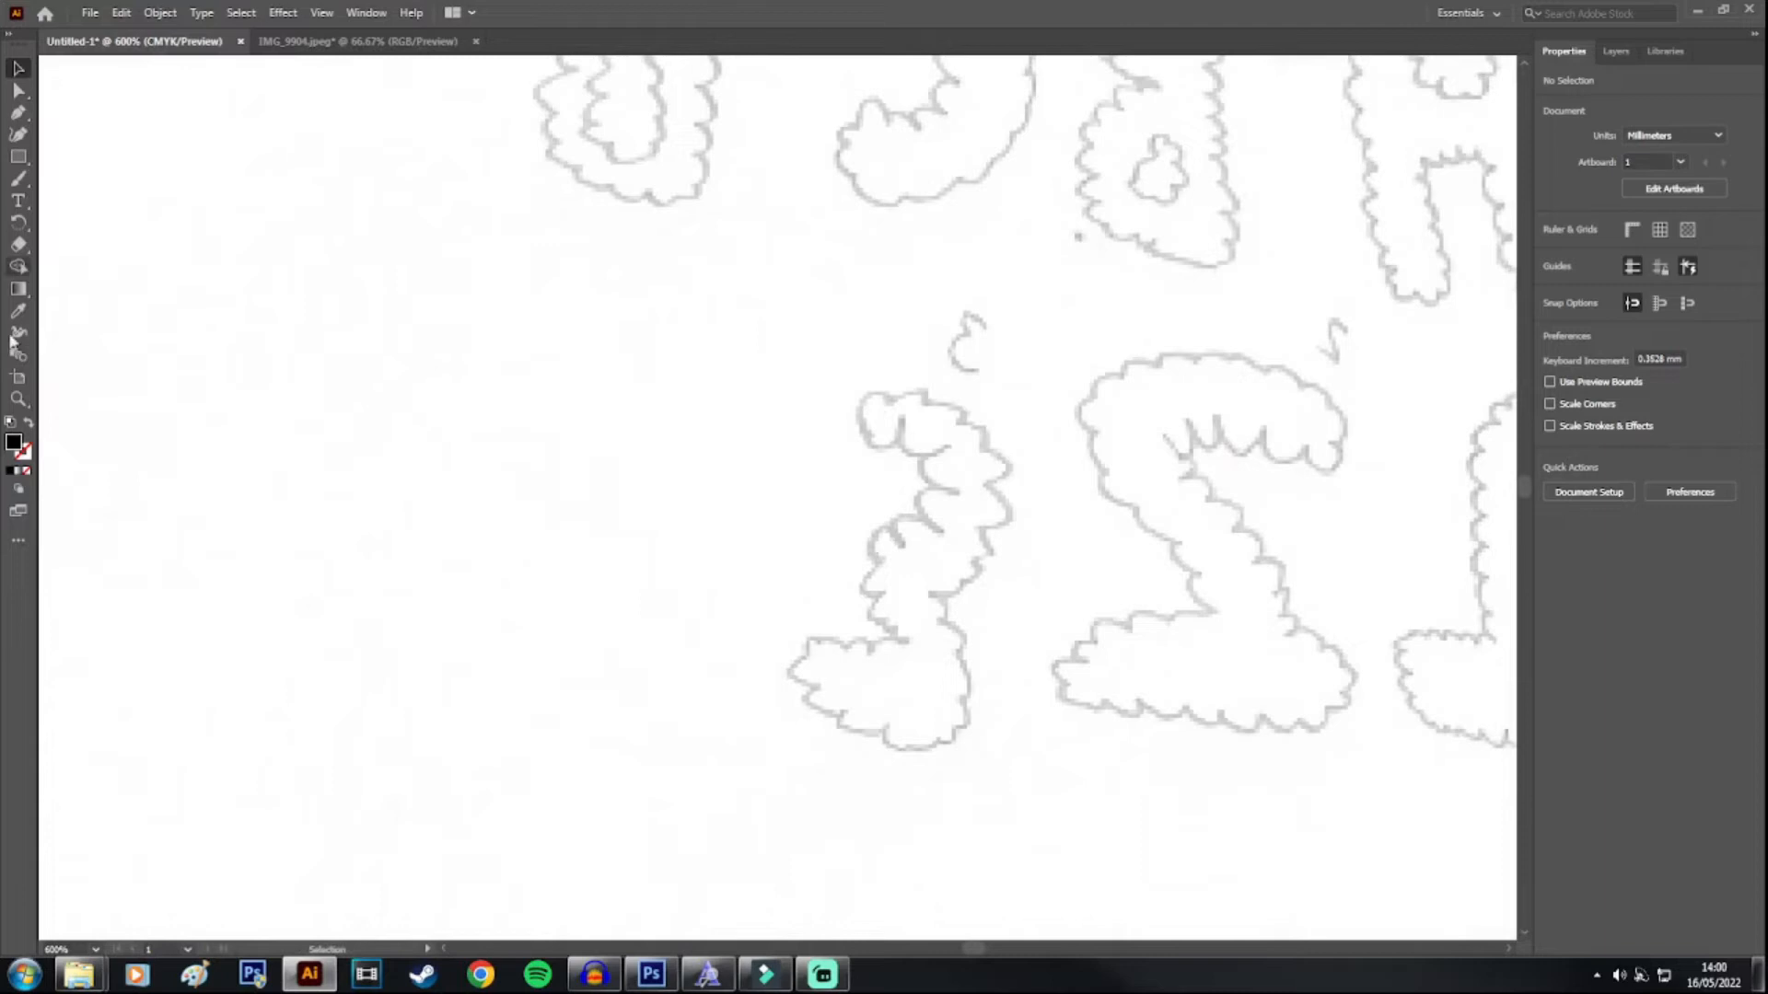
left_click(19, 179)
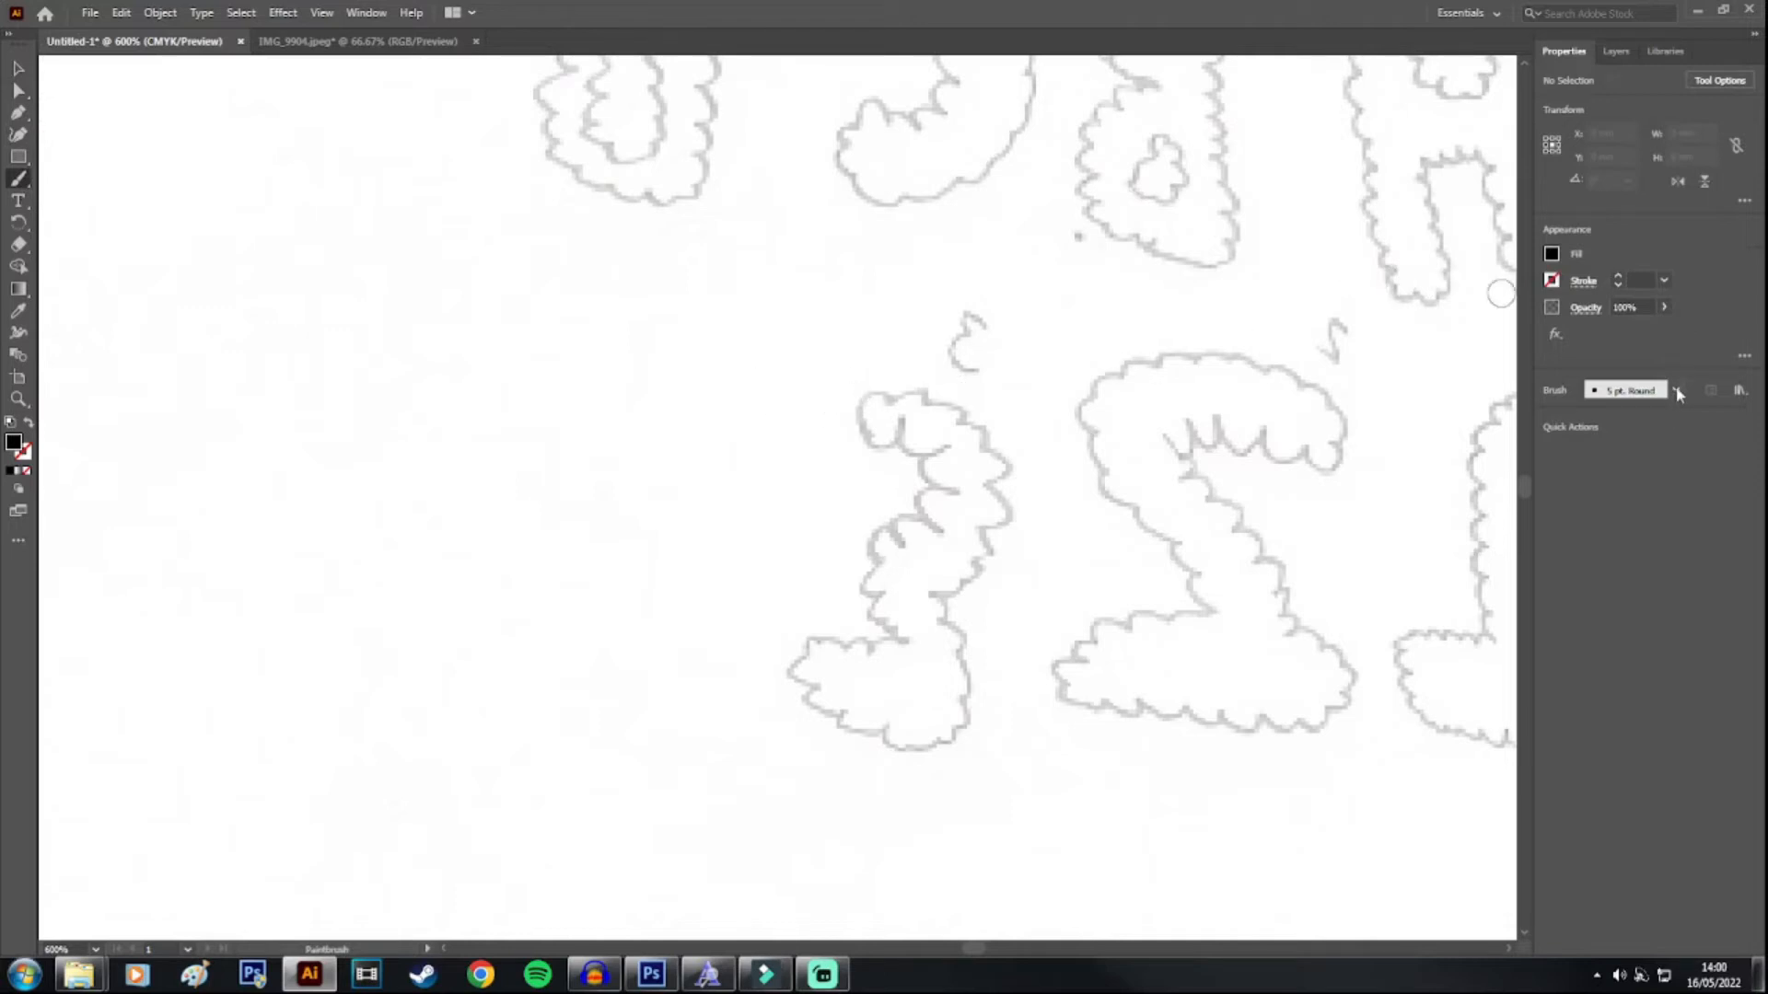
left_click(29, 425)
left_click(1664, 280)
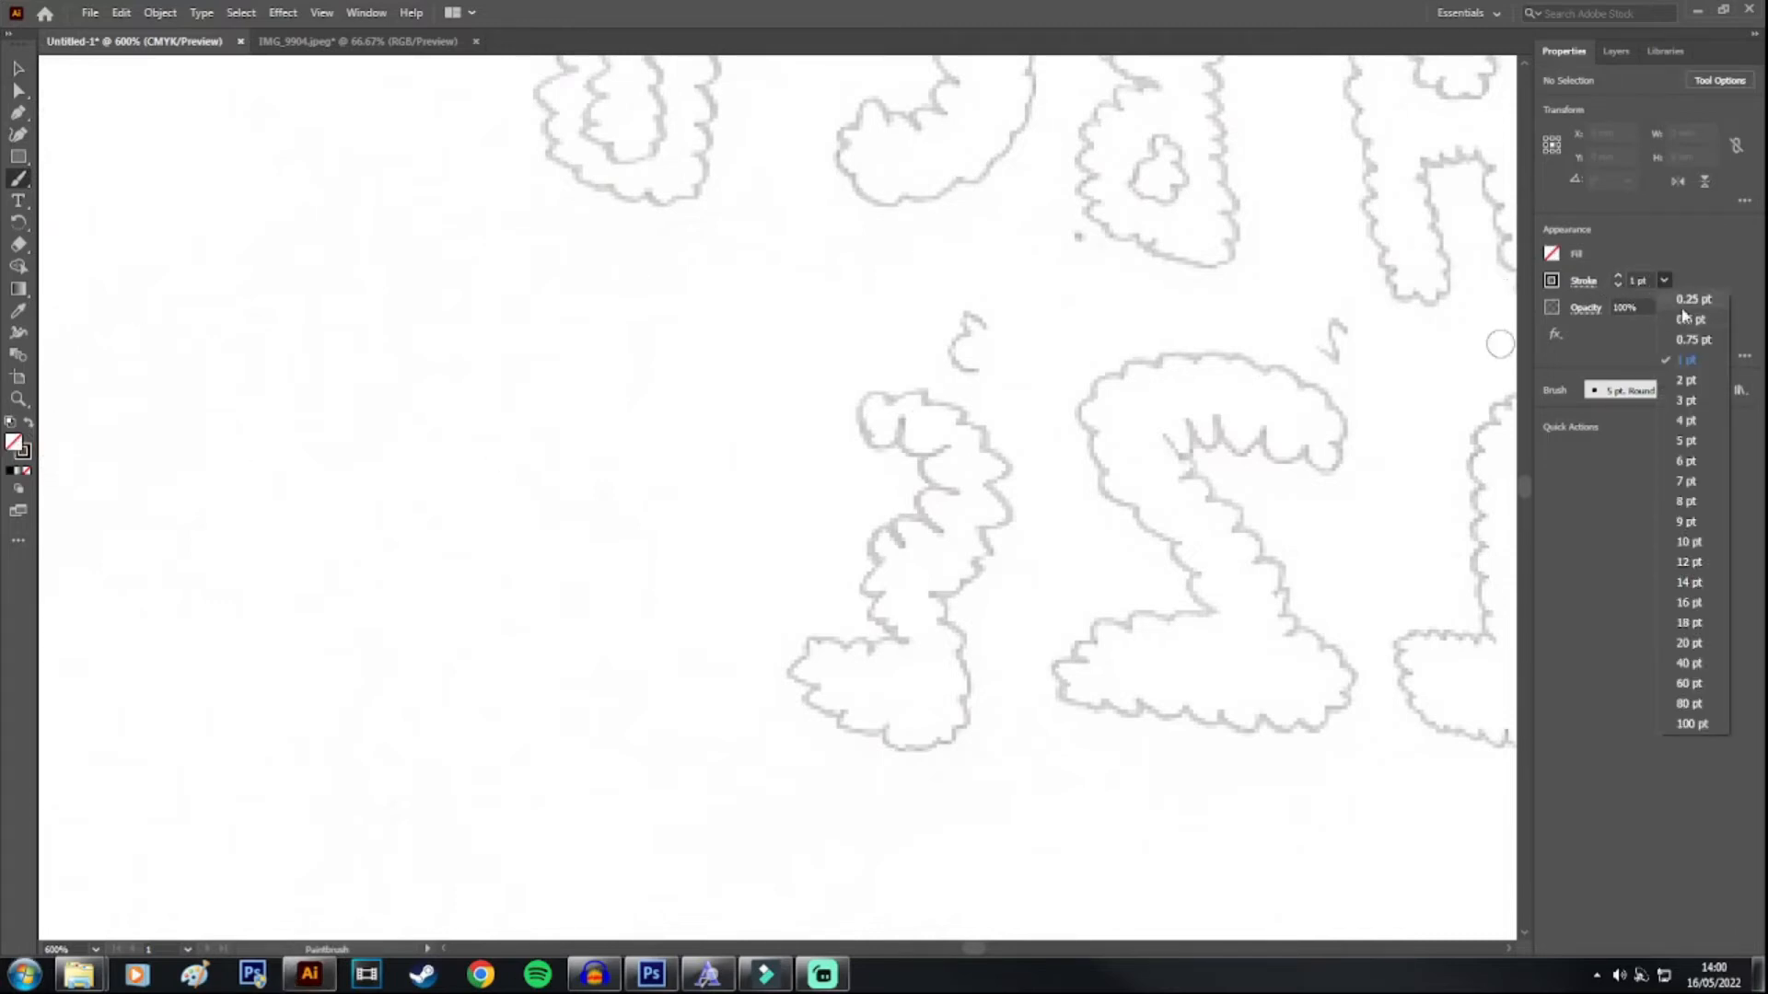
left_click_drag(734, 312, 520, 406)
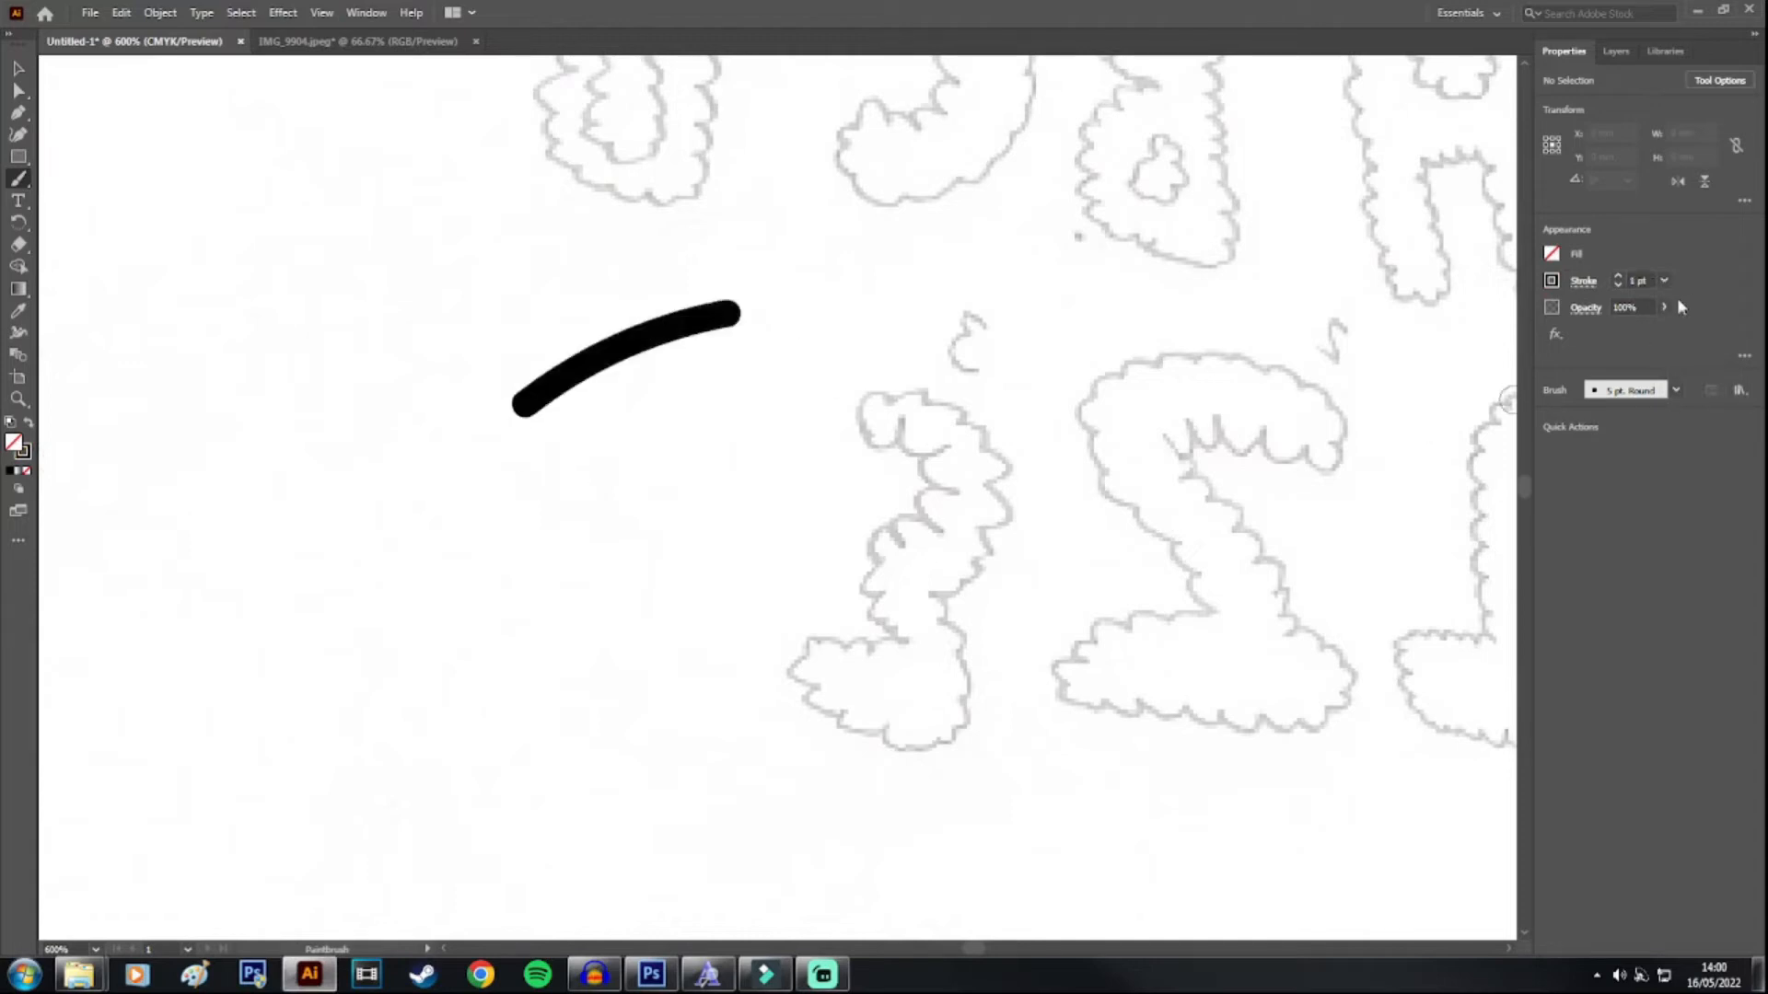
Step: Set the brush stroke to 0.25 pt and paint scalloped guide lines for the upper, middle and lower arms of the 3
left_click(1664, 280)
left_click(1685, 307)
mouse_move(866, 394)
left_mouse_down()
mouse_move(779, 428)
mouse_move(765, 474)
mouse_move(806, 471)
mouse_move(845, 432)
mouse_move(901, 434)
left_mouse_up()
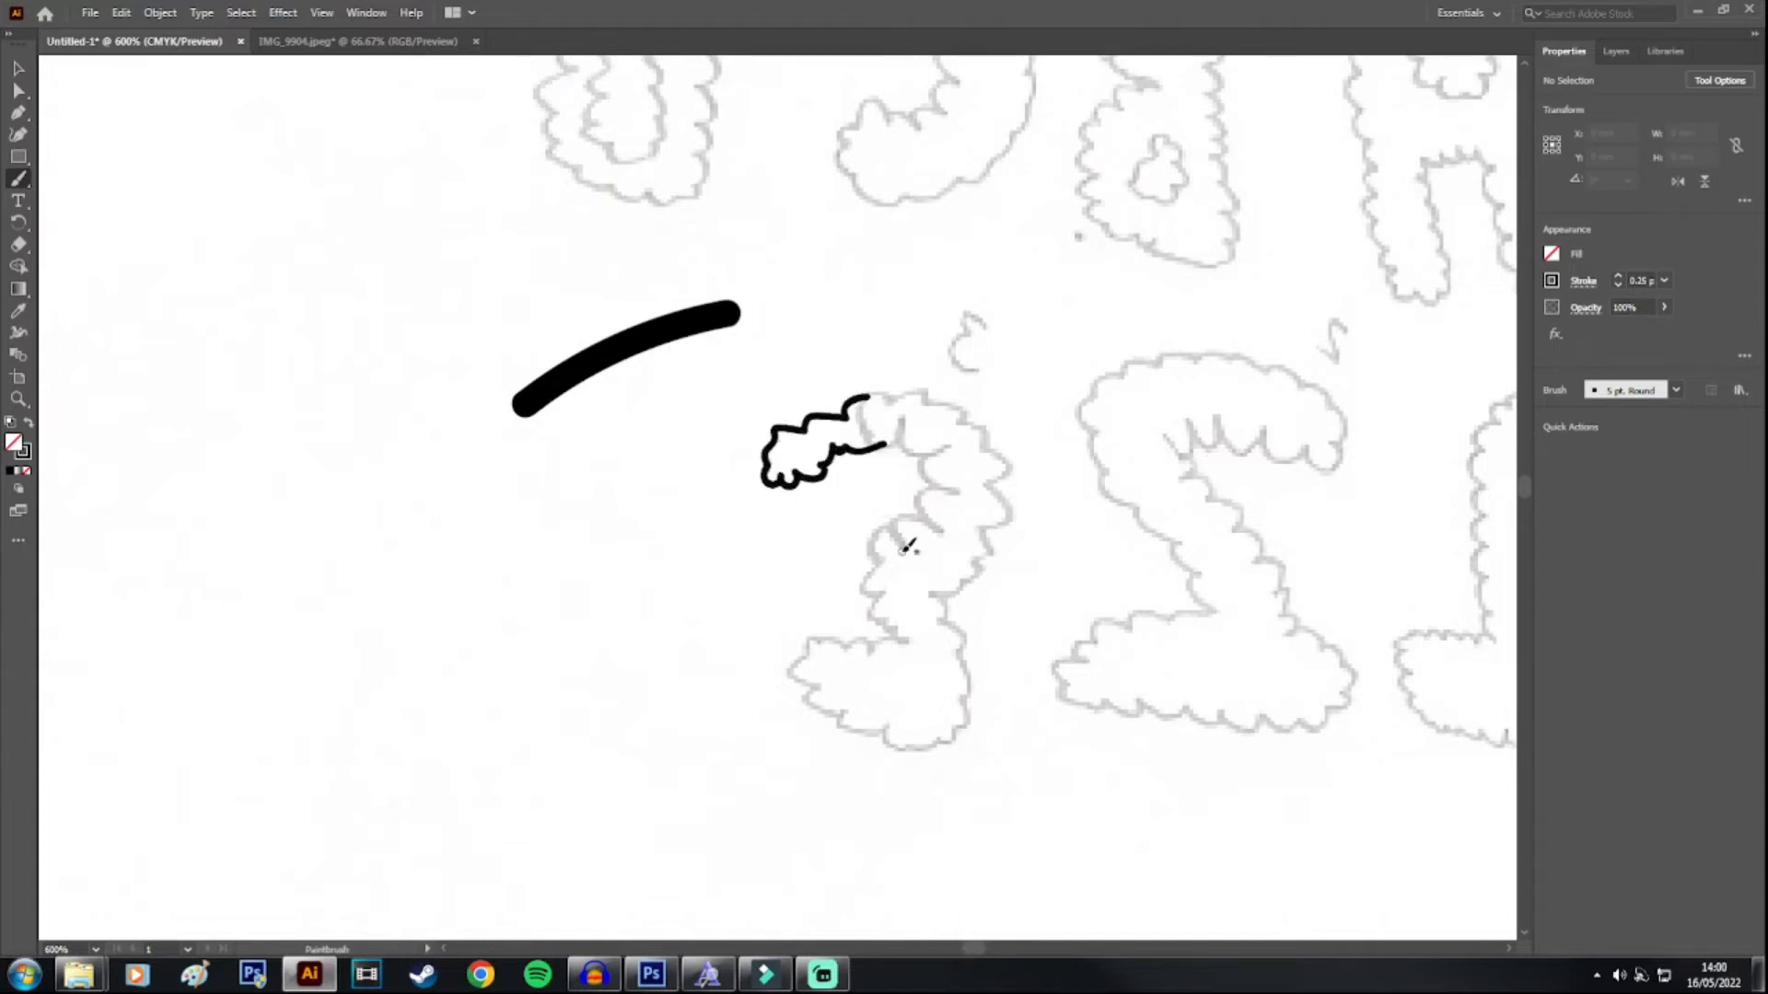
mouse_move(932, 531)
left_mouse_down()
mouse_move(906, 513)
mouse_move(903, 547)
mouse_move(854, 534)
mouse_move(826, 557)
mouse_move(870, 594)
mouse_move(891, 580)
mouse_move(886, 617)
mouse_move(800, 630)
mouse_move(778, 655)
mouse_move(803, 711)
mouse_move(847, 724)
left_mouse_up()
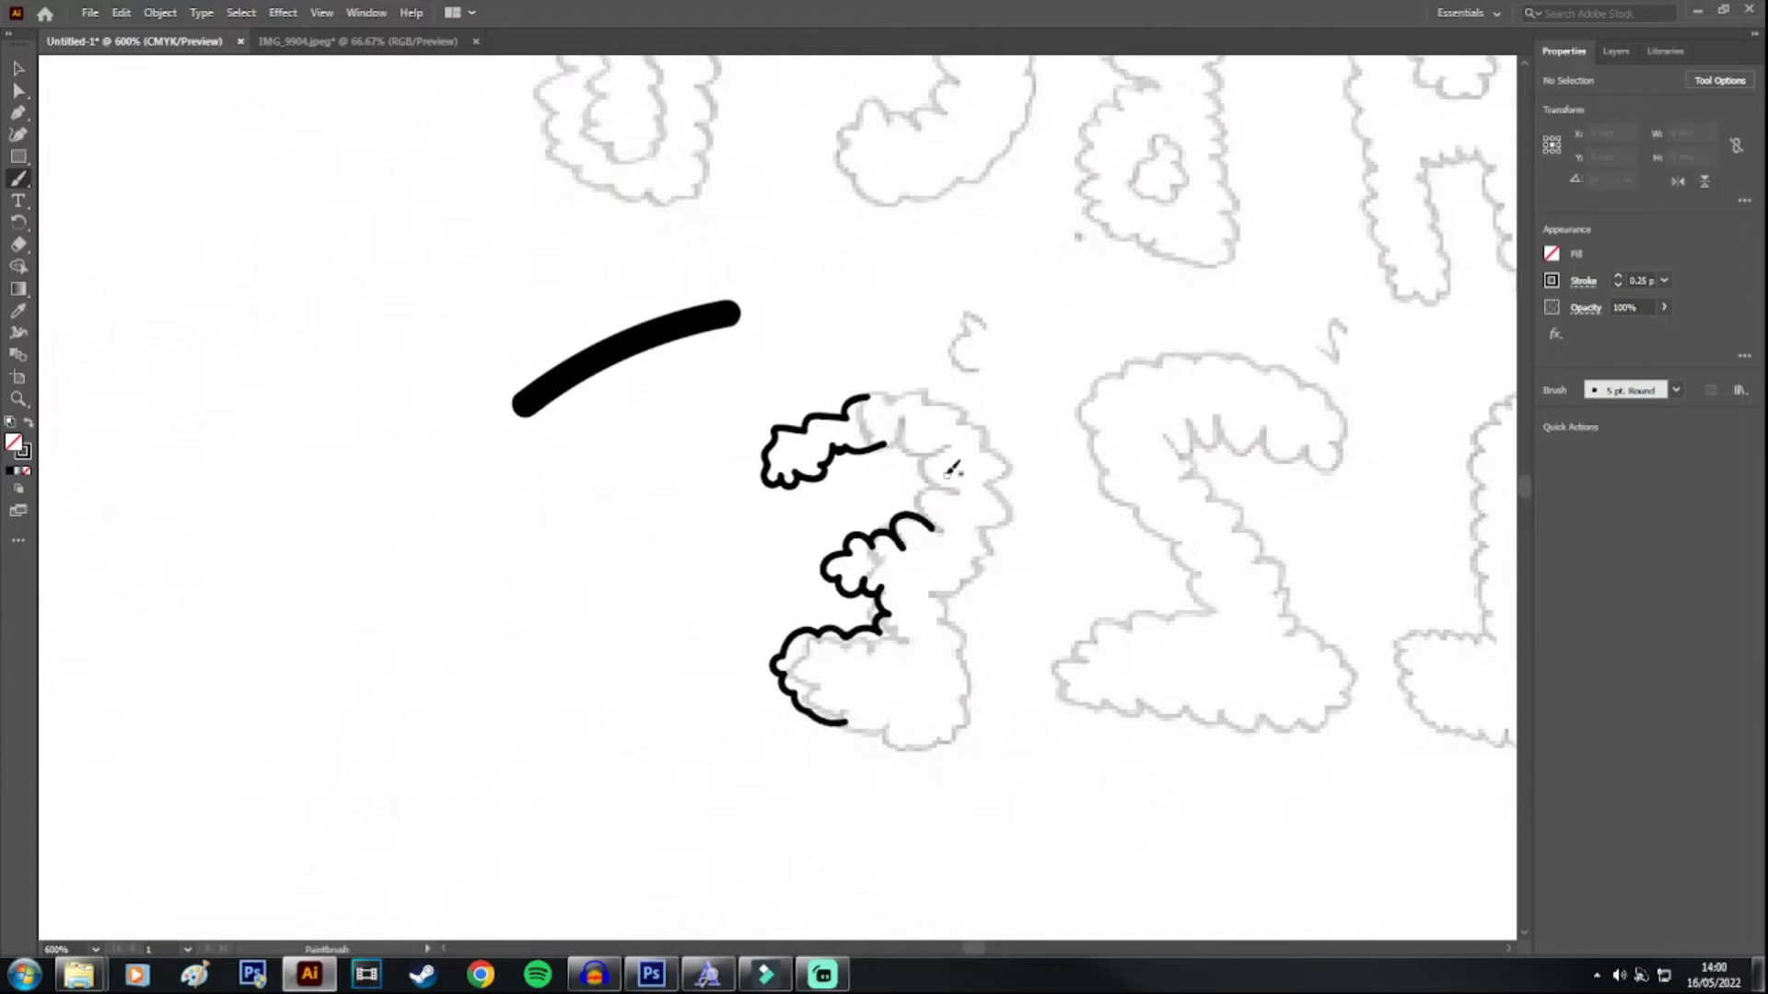
Step: Reduce the opacity of the thin painted guide strokes on the 3 to 36%
scroll(1048, 643, "down", 1)
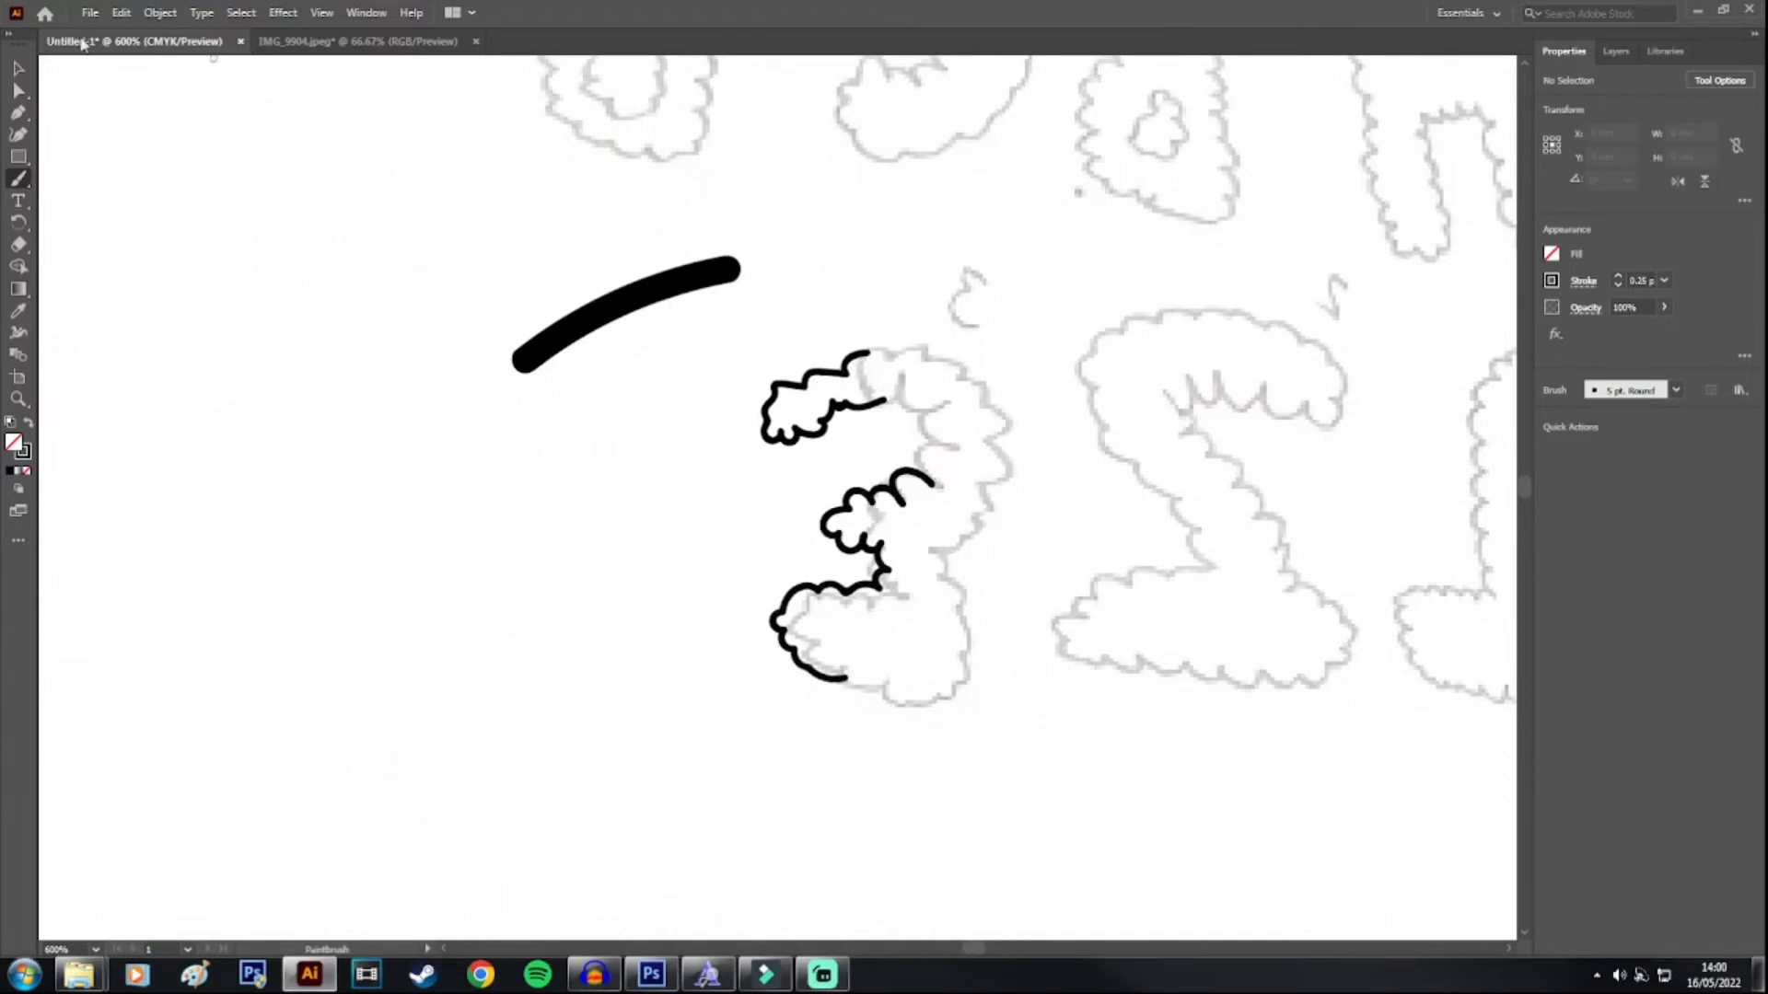
left_click(17, 63)
mouse_move(1054, 318)
left_mouse_down()
mouse_move(703, 757)
mouse_move(726, 734)
left_mouse_up()
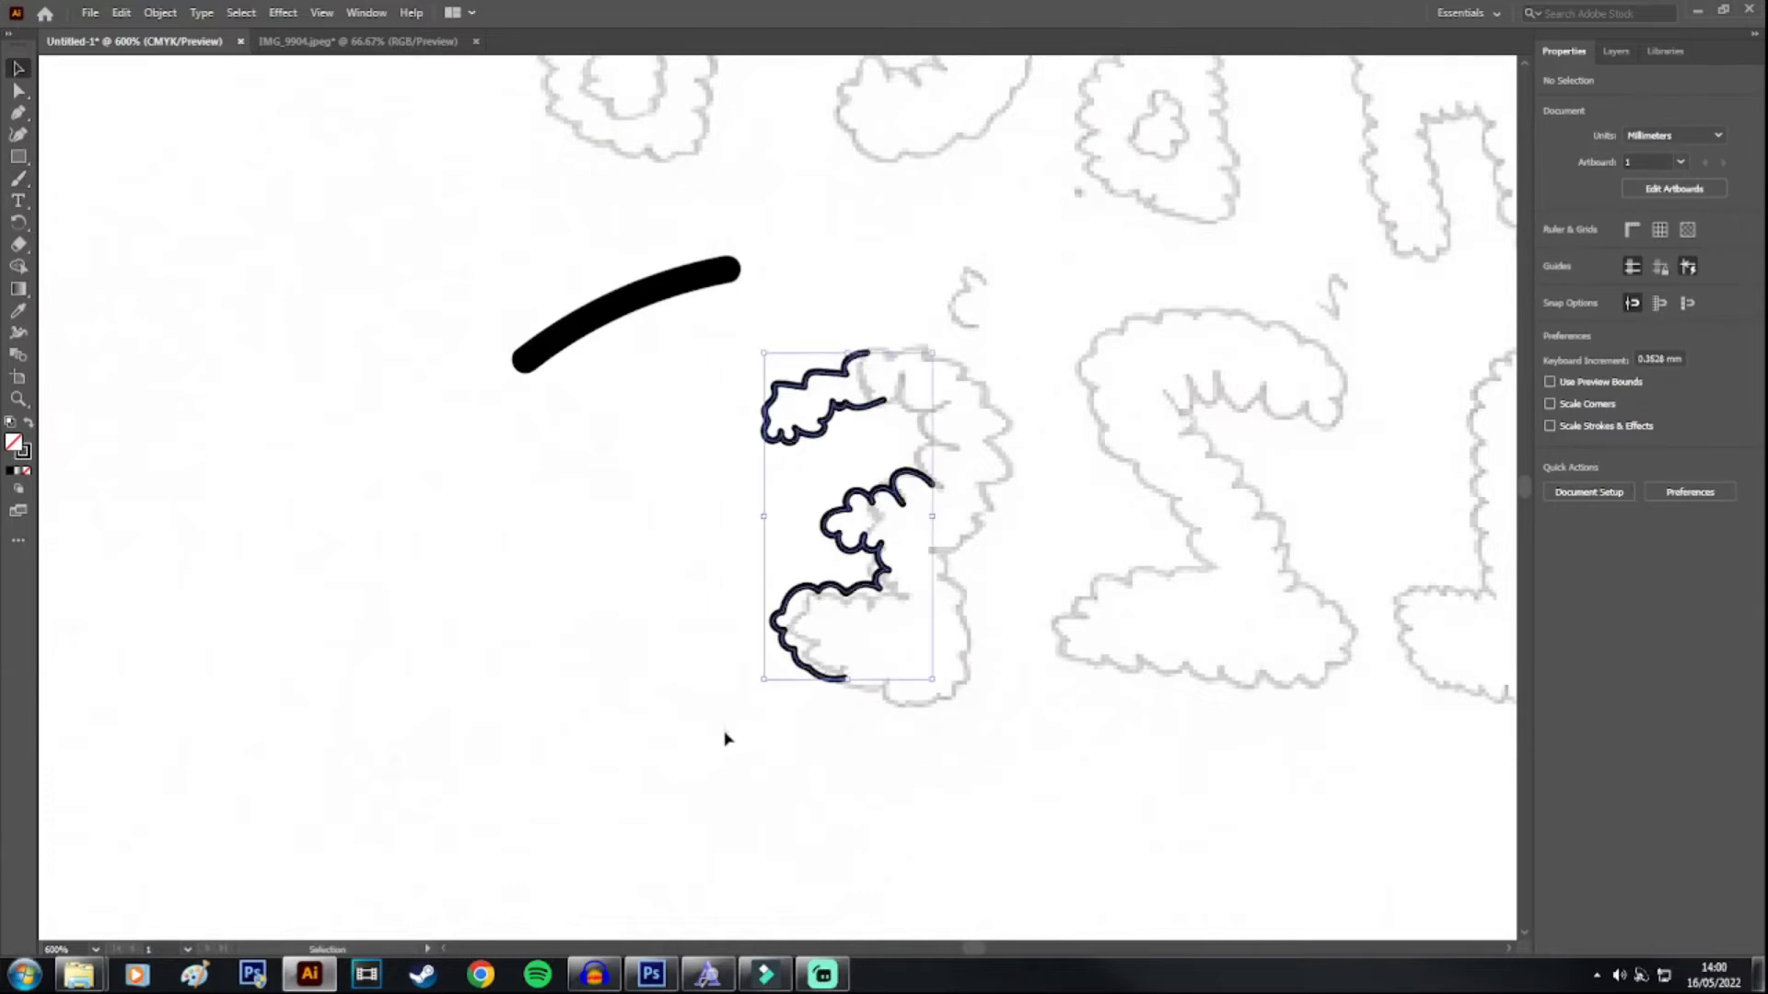
left_click(1664, 306)
left_click_drag(1670, 331, 1629, 340)
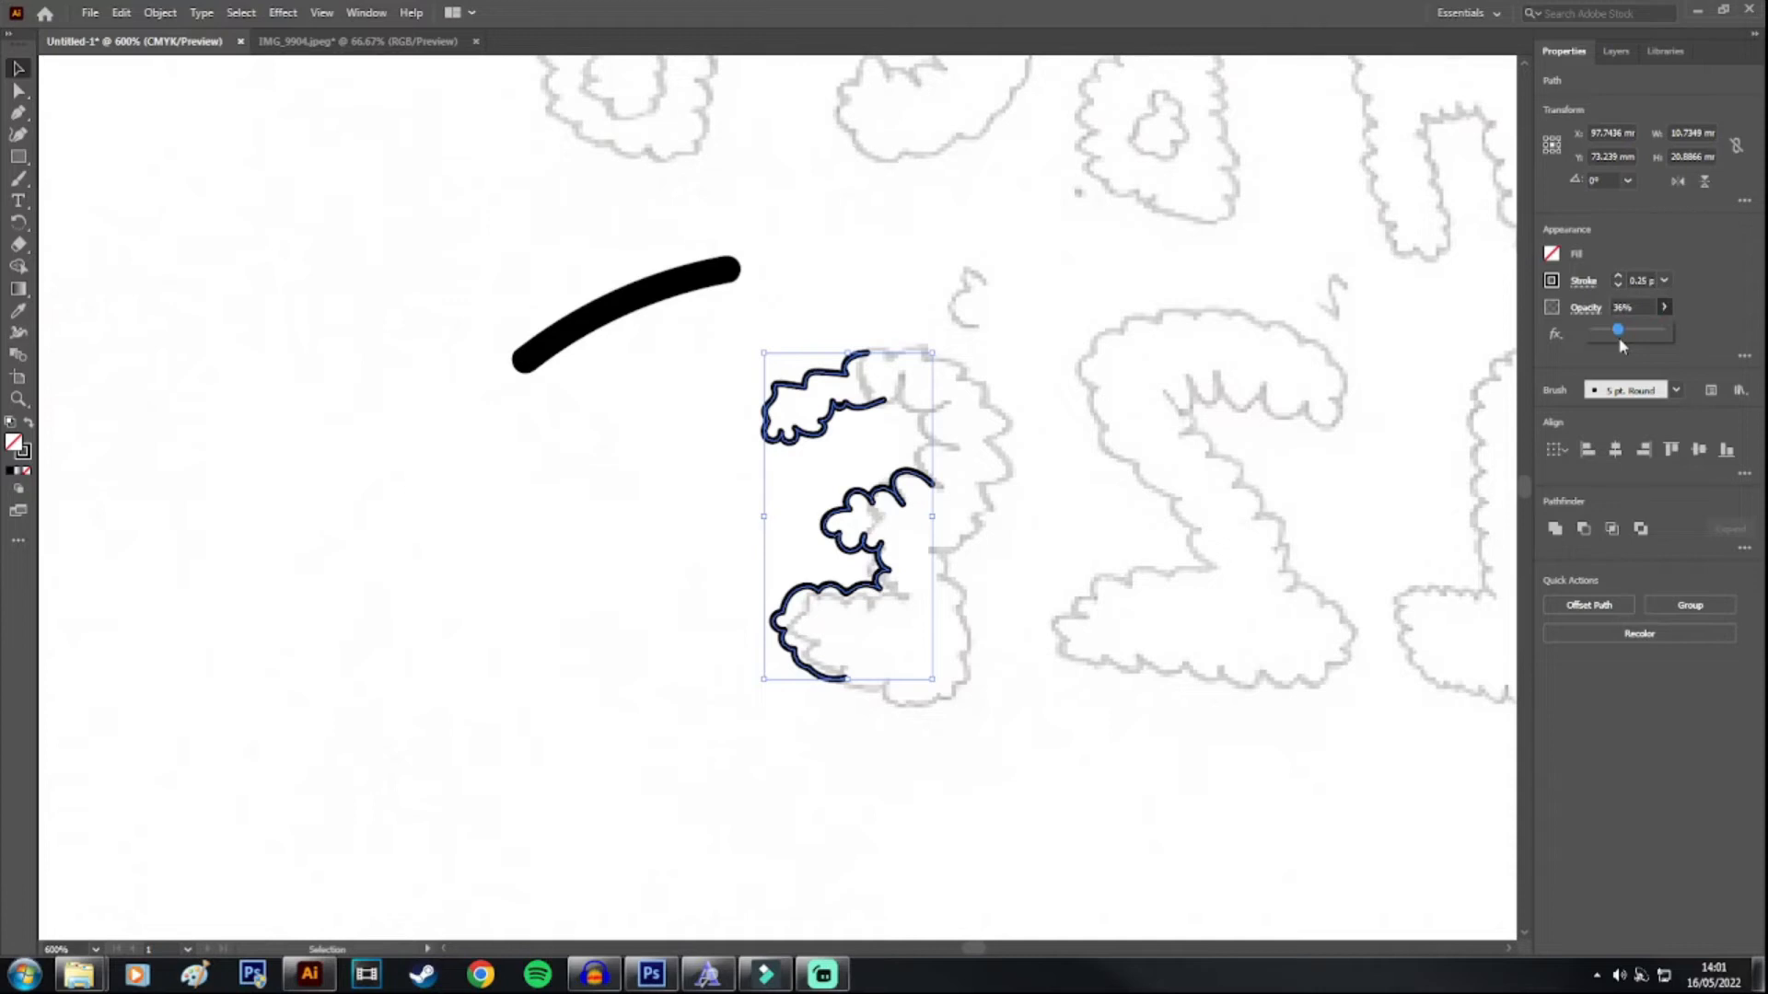
left_click(1039, 266)
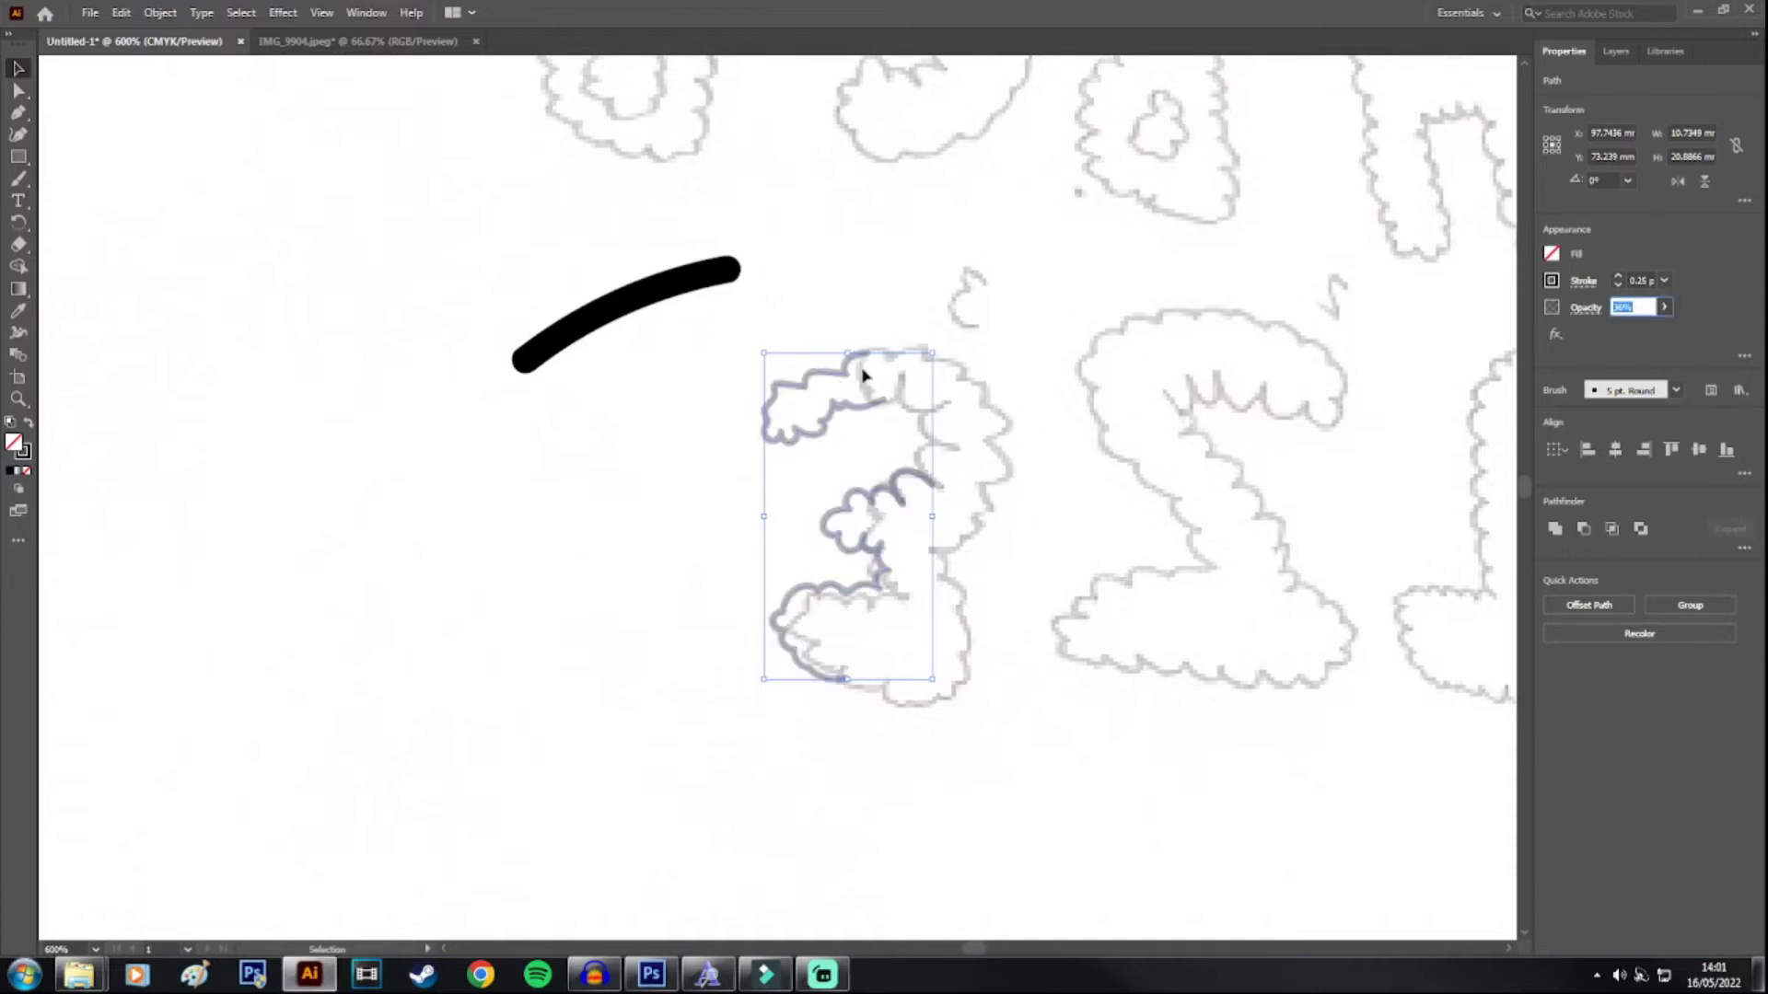
left_click(392, 172)
Step: Lock the faded guide strokes on the 3
left_click_drag(699, 748, 1051, 335)
right_click(884, 374)
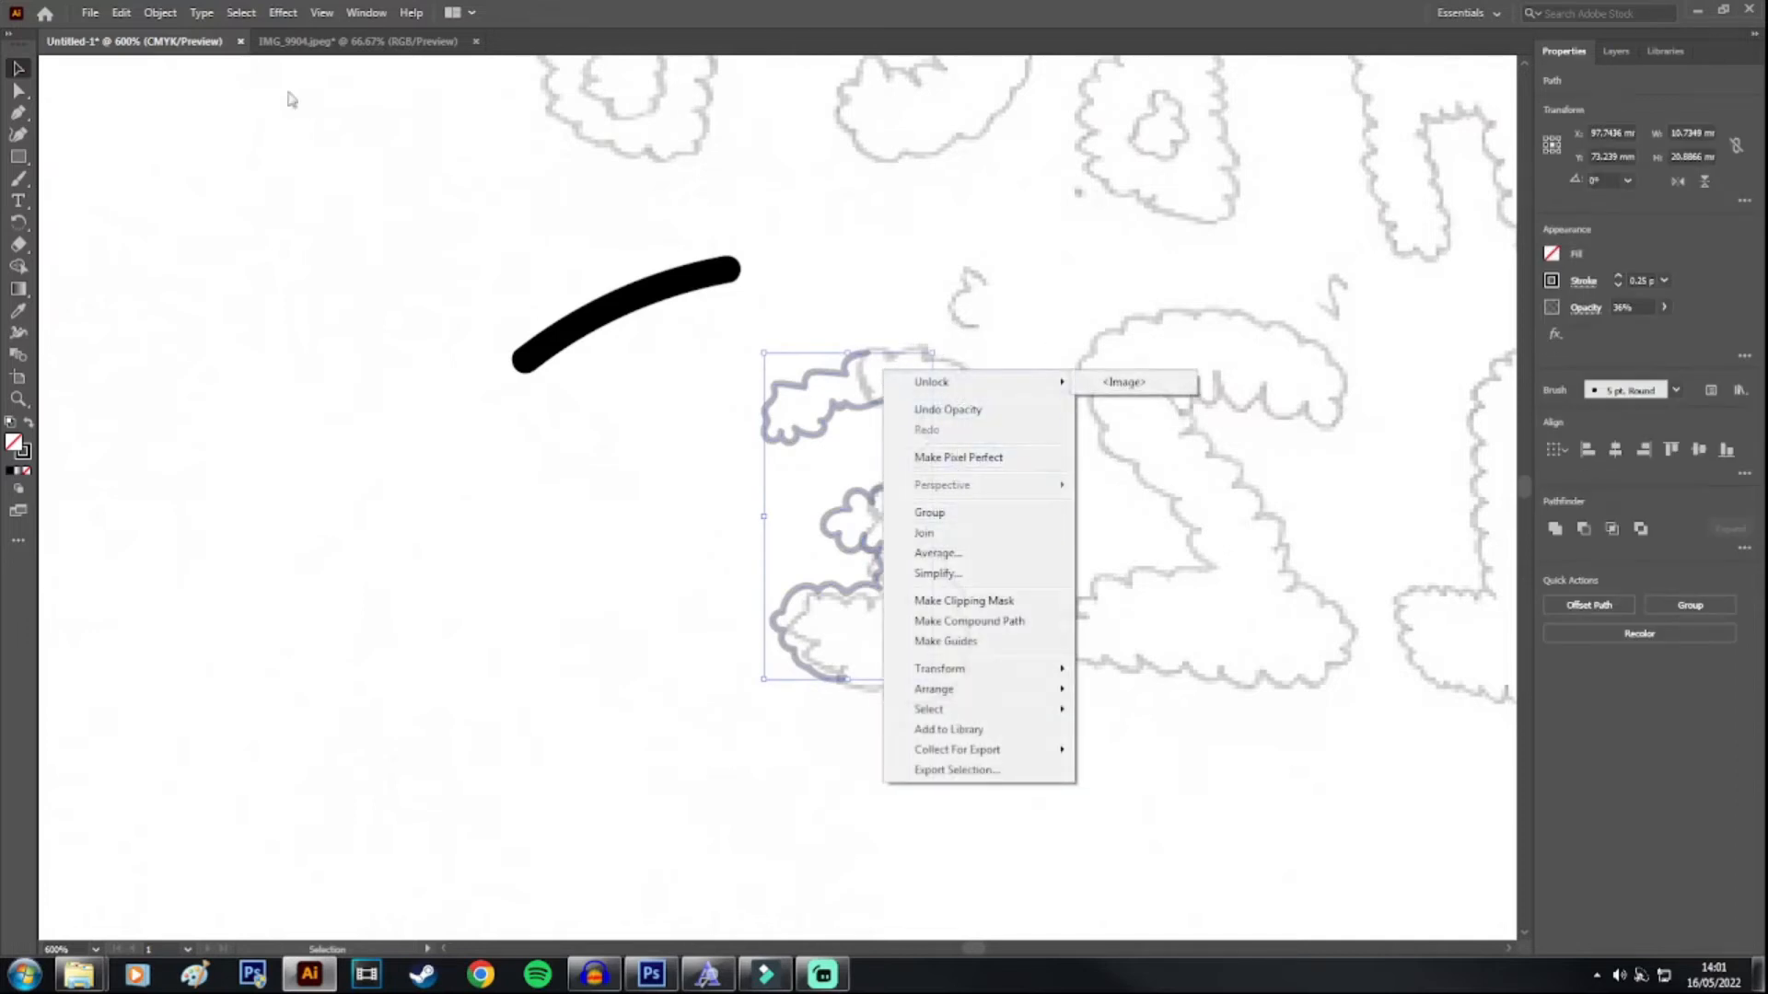
left_click(158, 13)
mouse_move(189, 143)
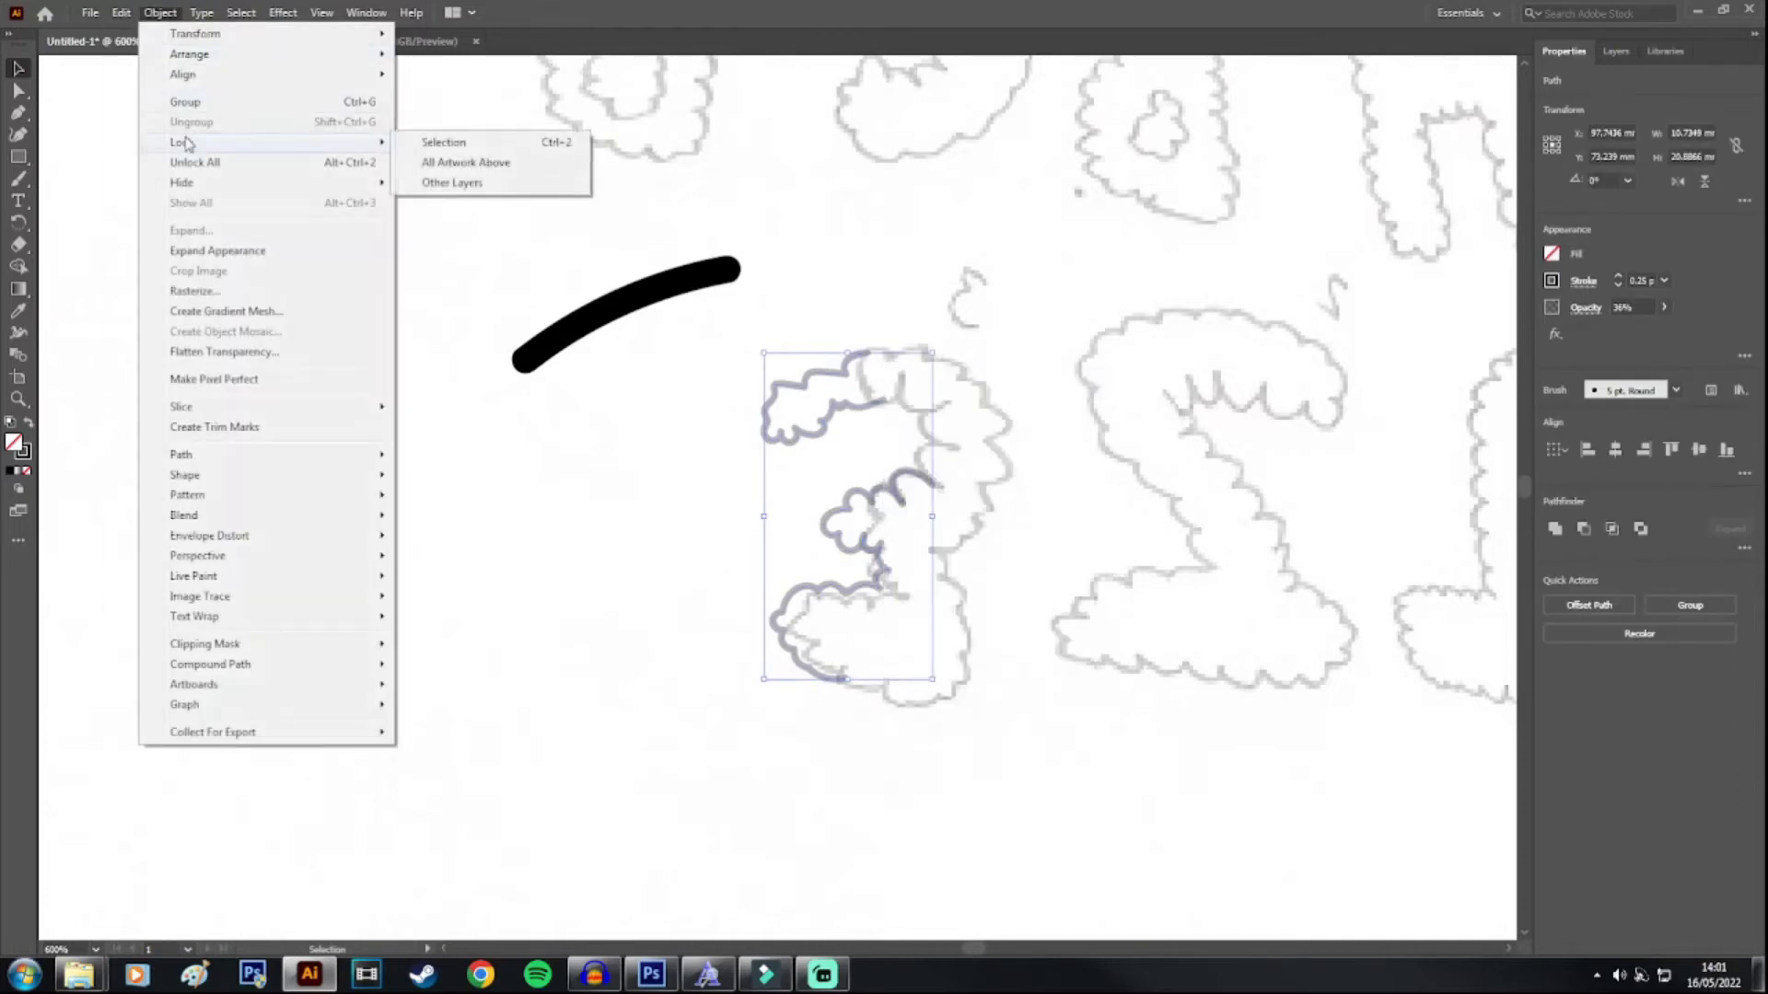
left_click(412, 149)
Step: Delete the thick trial brush stroke beside the 3
left_click_drag(809, 482, 751, 511)
left_click_drag(857, 360, 727, 510)
left_click_drag(1039, 296, 622, 724)
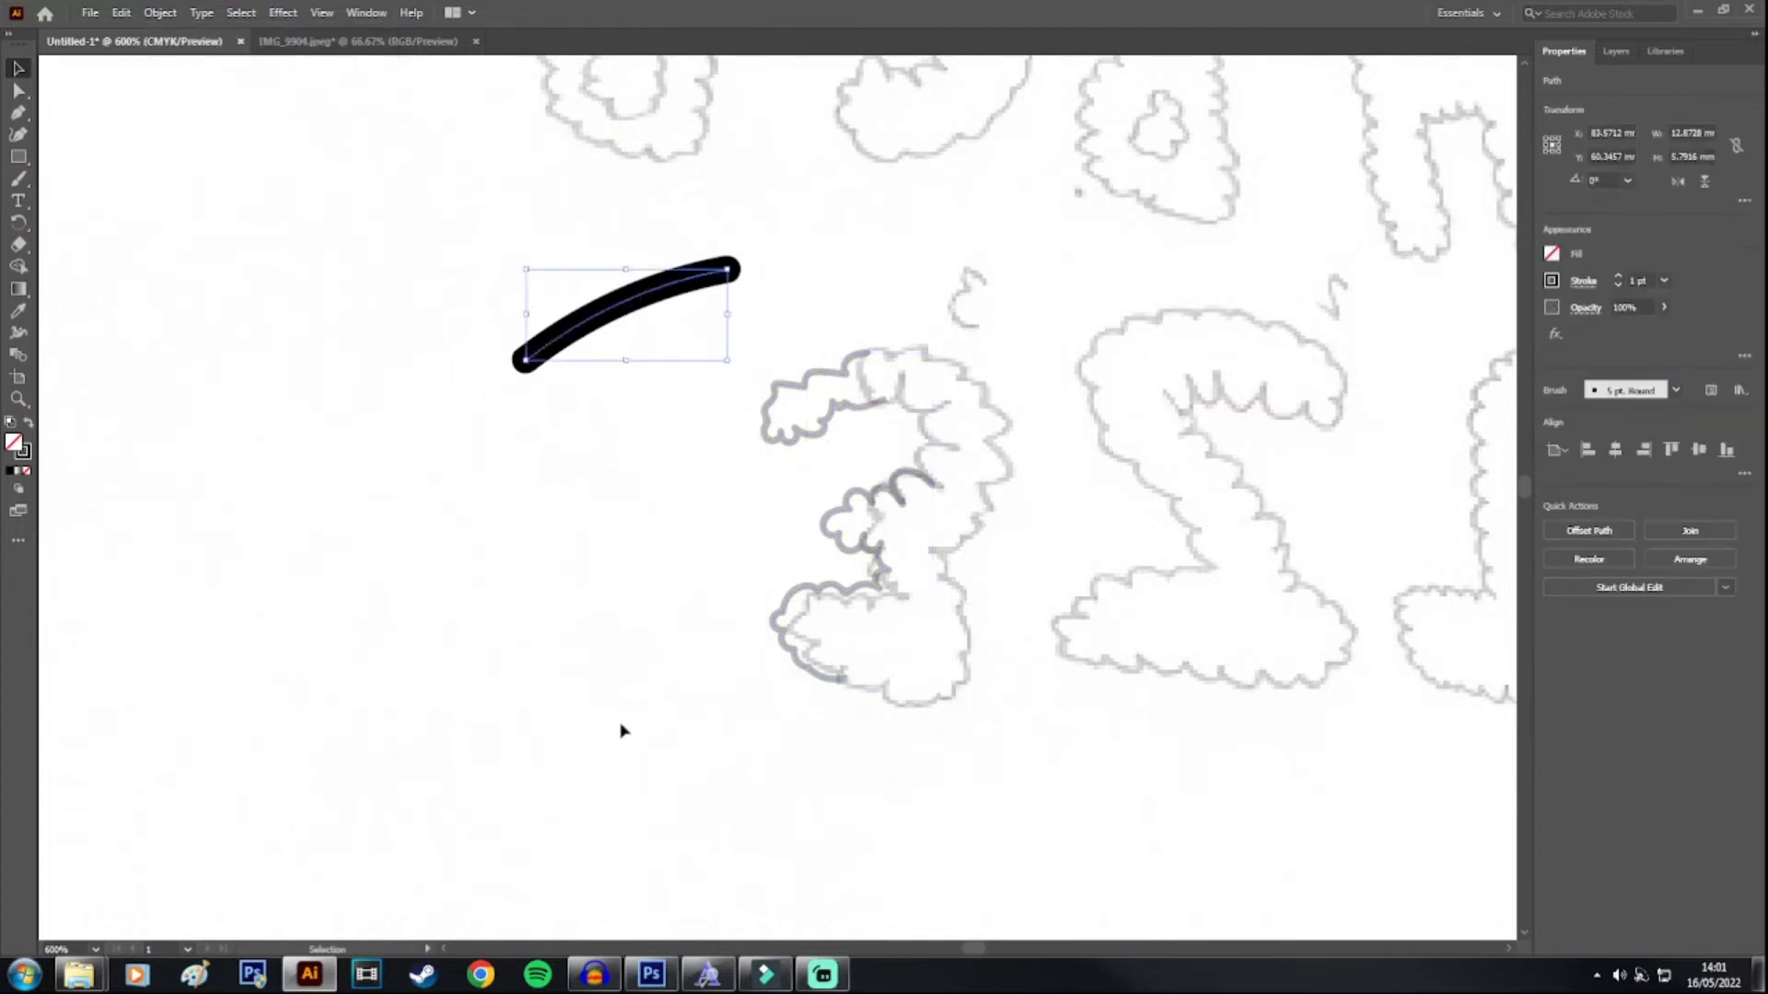
left_click_drag(656, 293, 446, 280)
key("Delete")
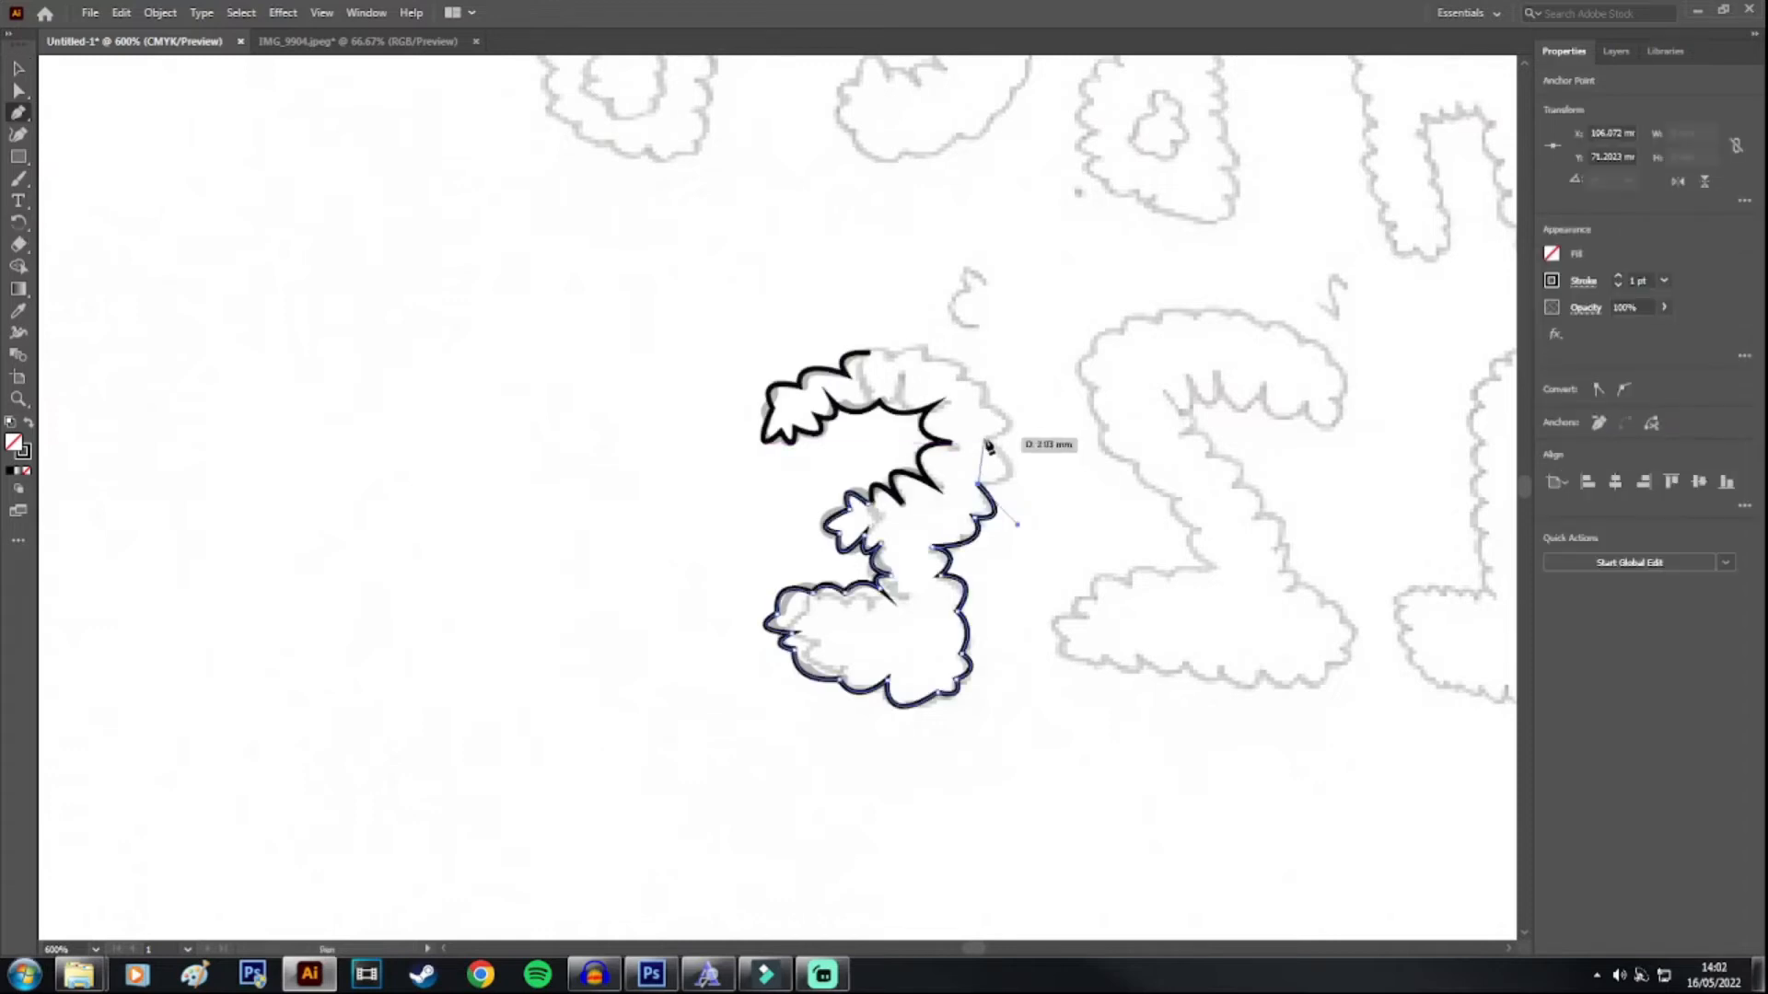
Step: Finish tracing the scalloped outline of the 3 with the Pen tool along its upper curve, closing the gap to the top arm
mouse_move(986, 443)
left_mouse_down()
mouse_move(979, 416)
mouse_move(925, 380)
mouse_move(958, 378)
mouse_move(886, 364)
mouse_move(852, 381)
left_mouse_up()
left_click(985, 437)
left_click(983, 405)
left_click(961, 378)
left_click(924, 359)
left_click(889, 361)
left_click(19, 68)
left_click(736, 348)
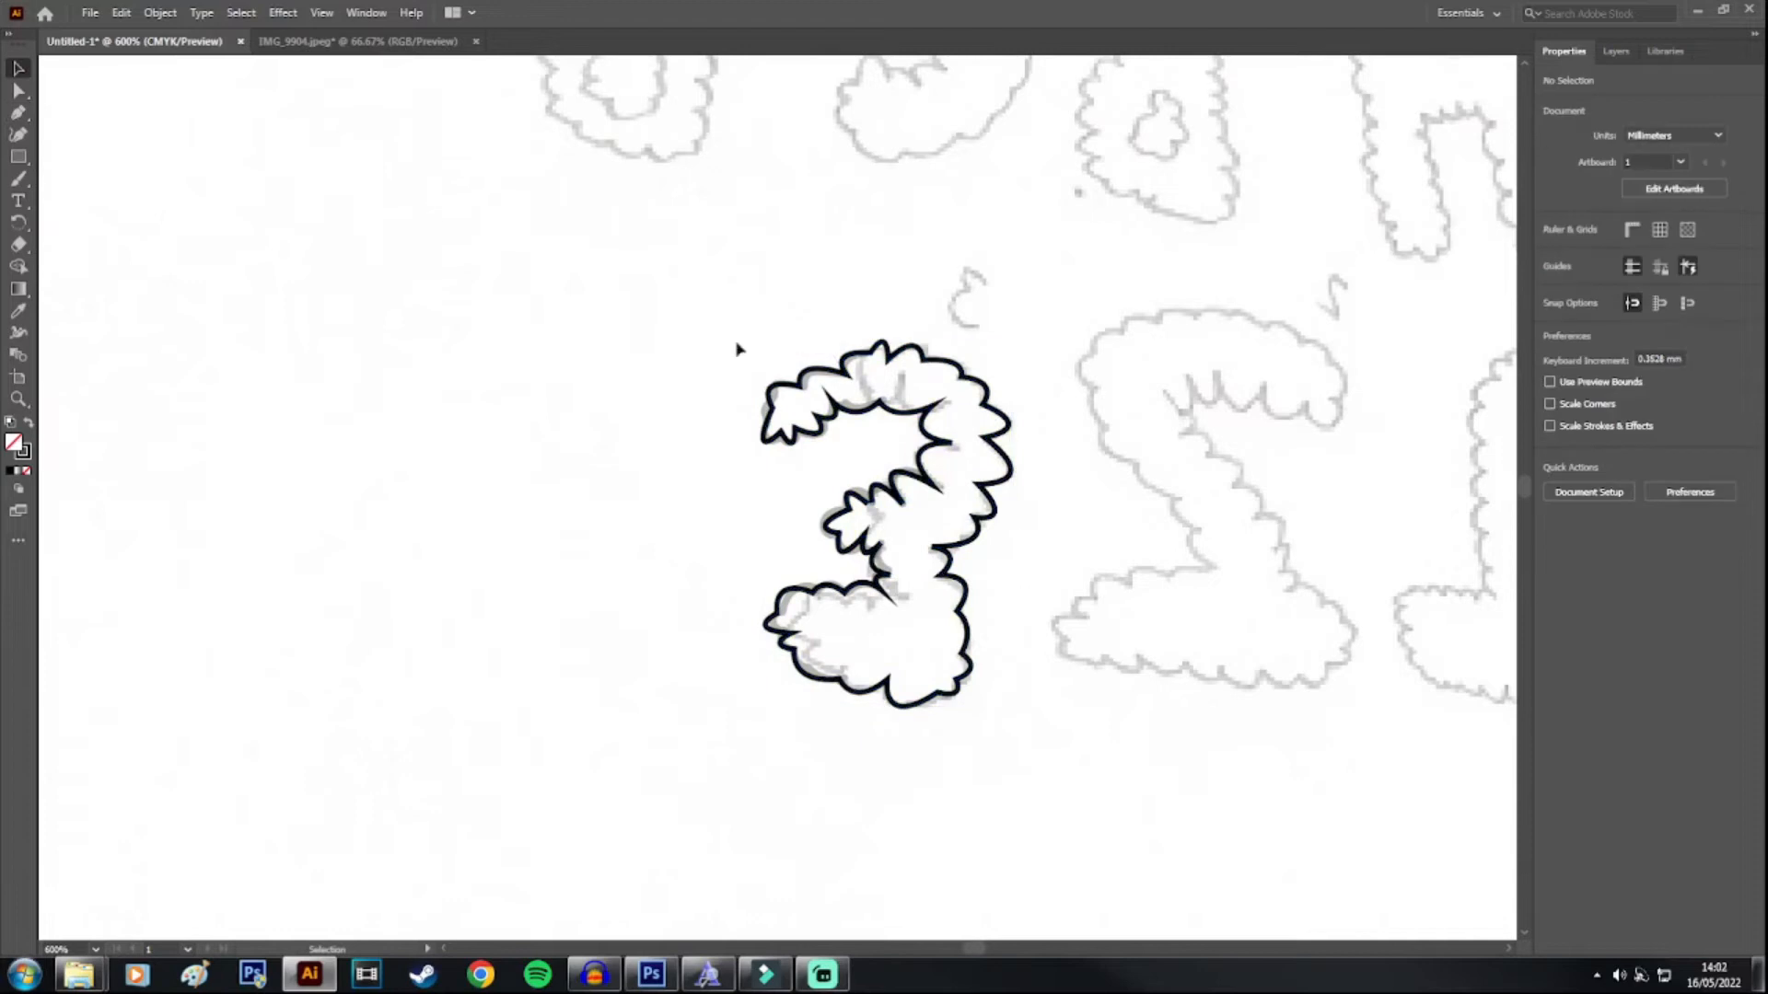
Step: Group the traced outline of the 3 and expand its stroke into filled shapes
left_click_drag(1117, 272, 681, 818)
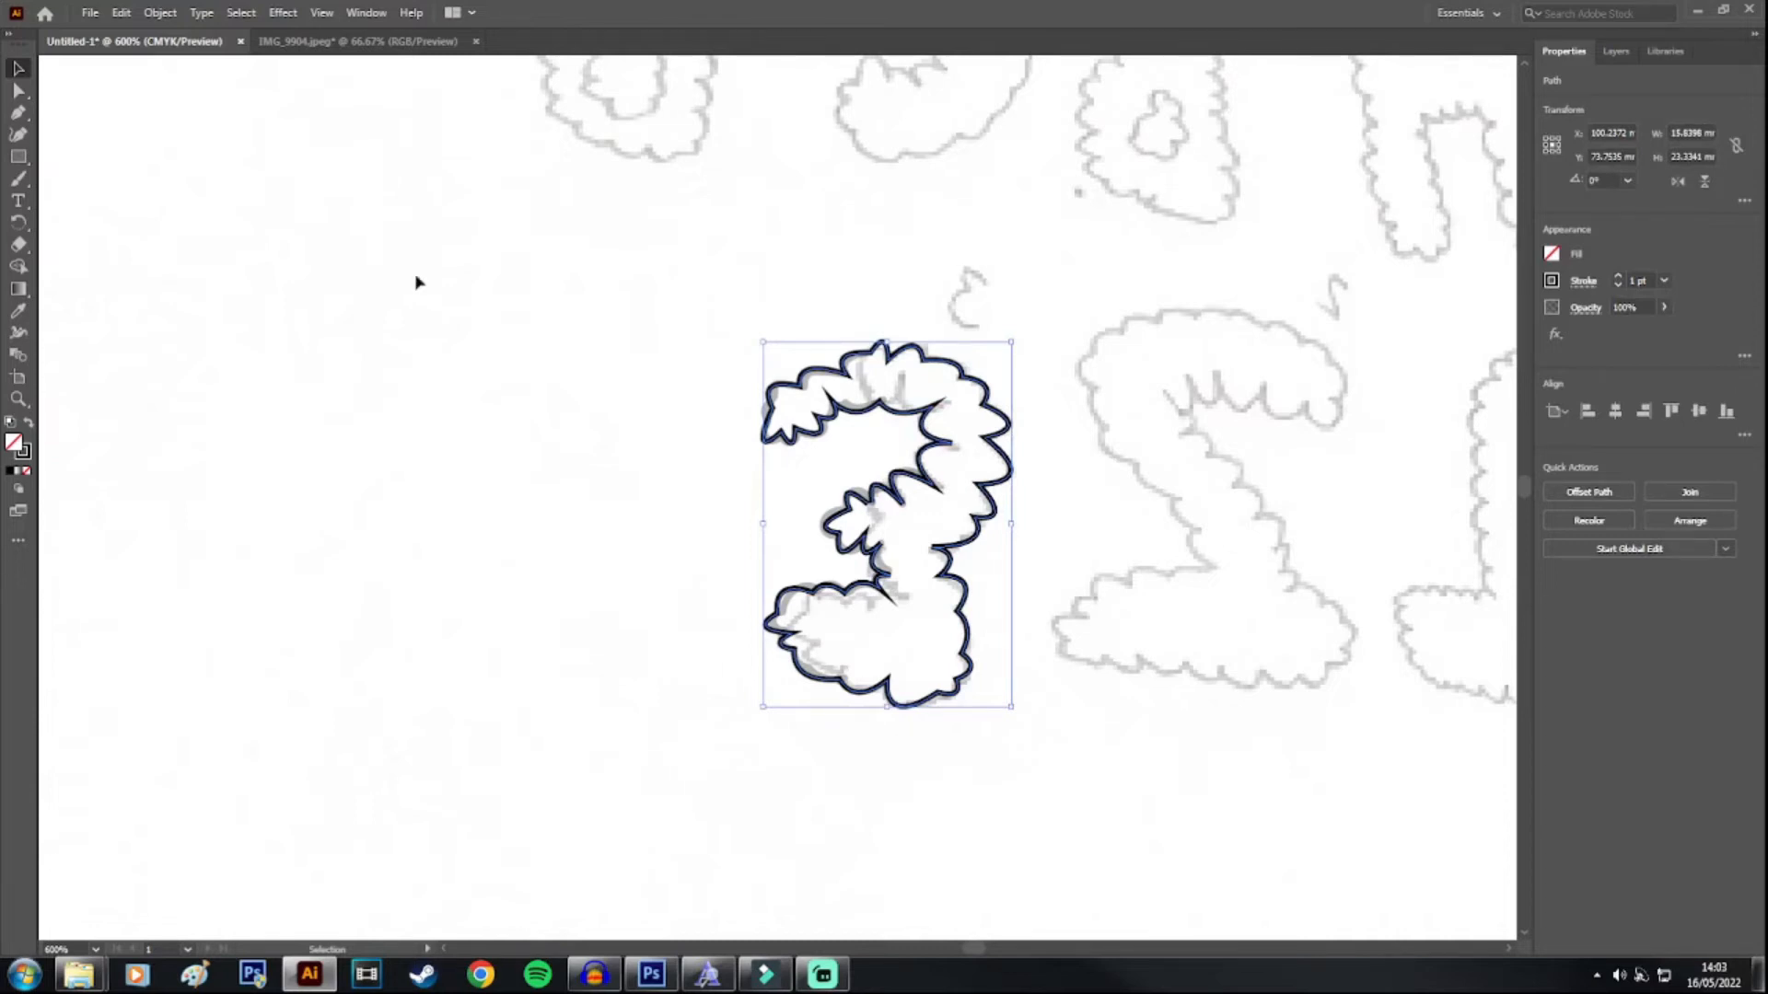
left_click_drag(632, 333, 565, 238)
left_click(1010, 451)
left_click(160, 12)
mouse_move(222, 147)
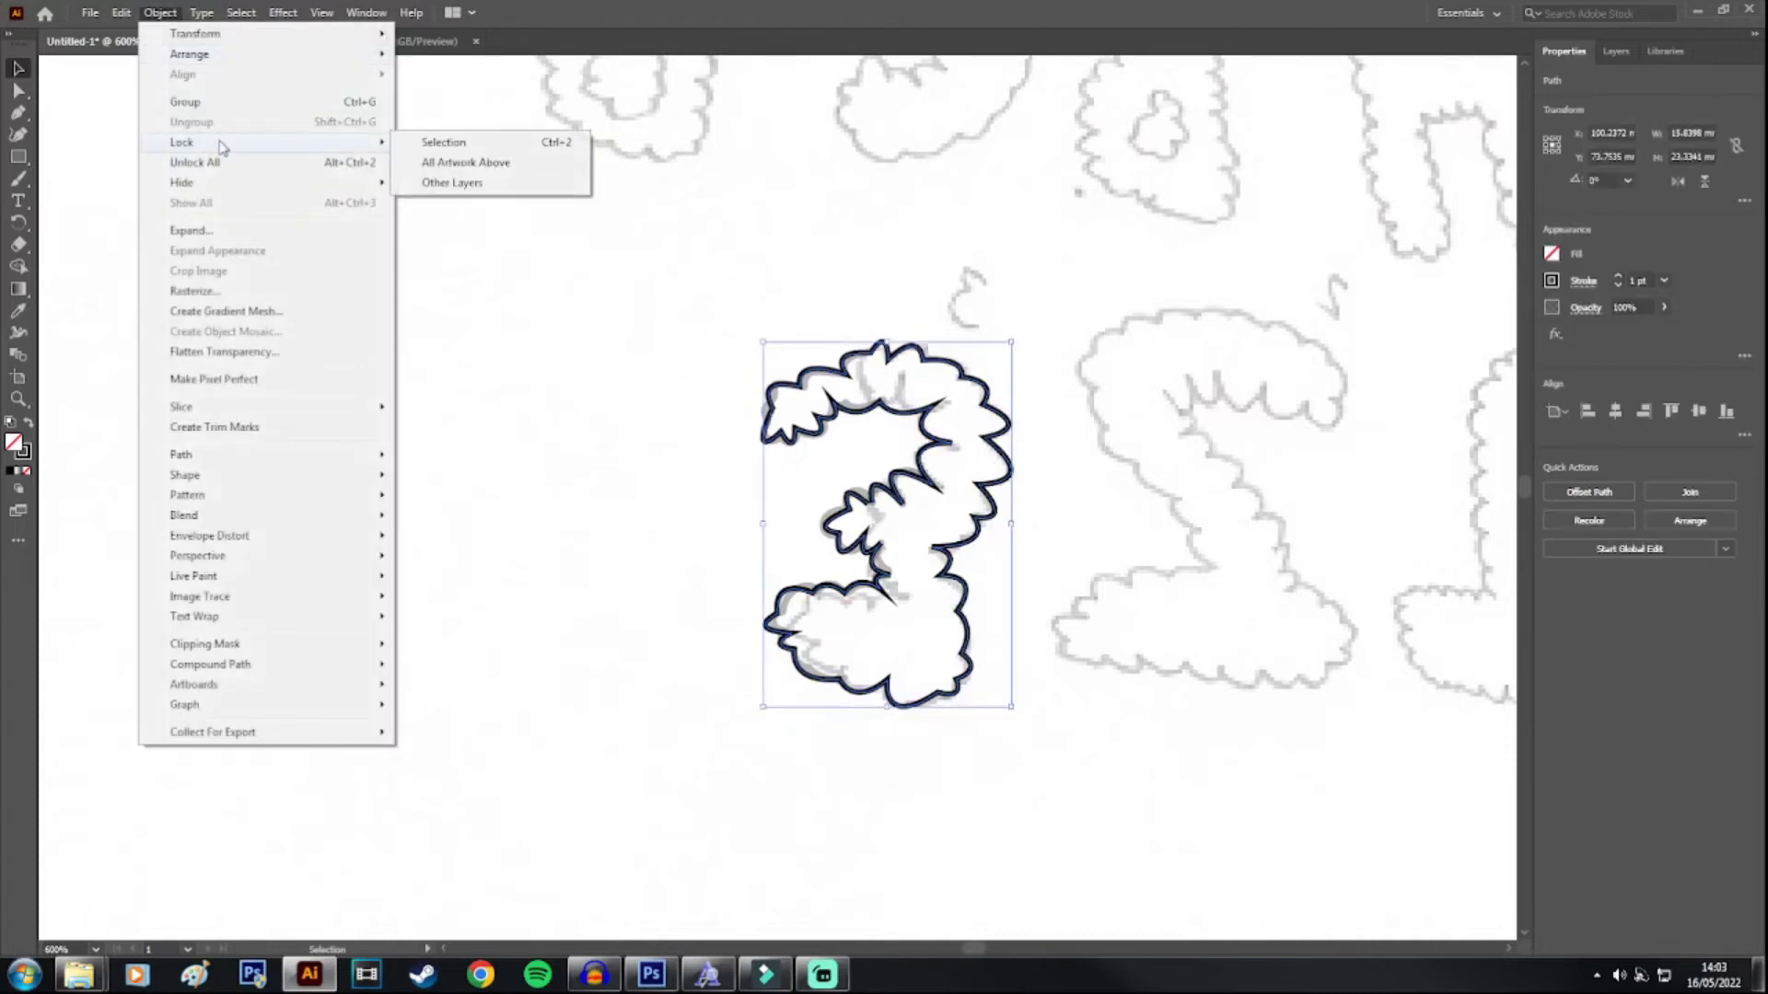
left_click(185, 102)
left_click(160, 11)
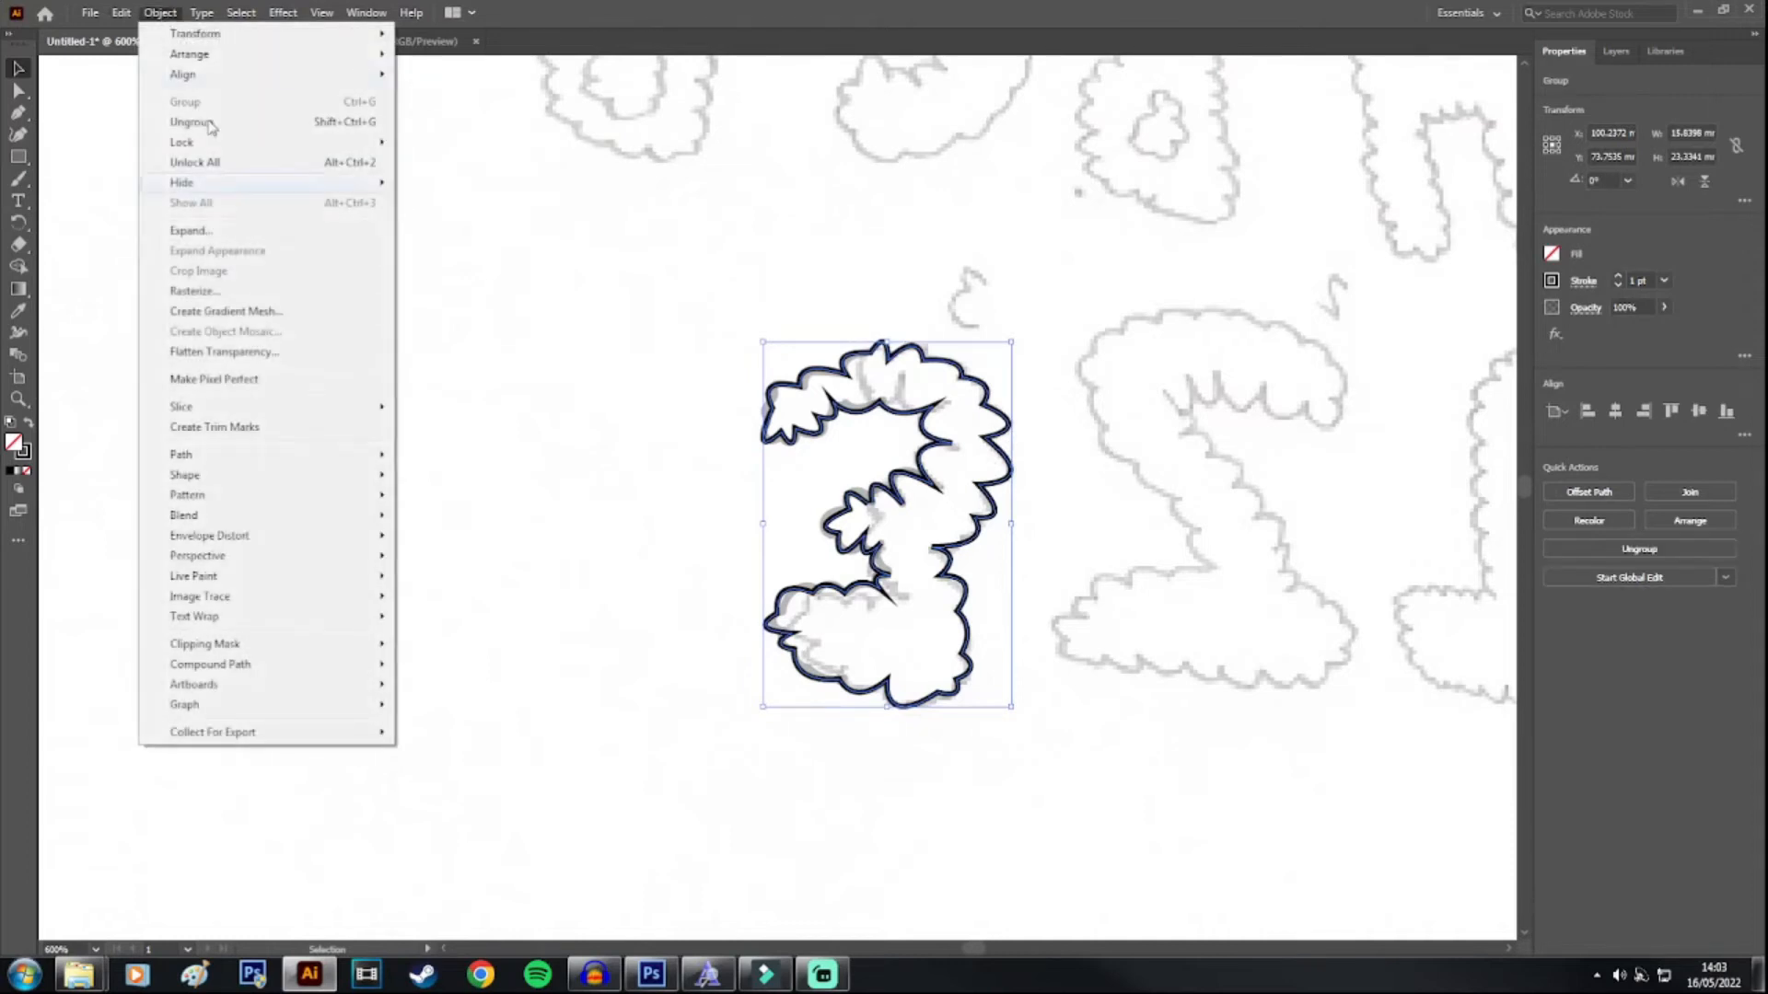
left_click(204, 231)
left_click(812, 590)
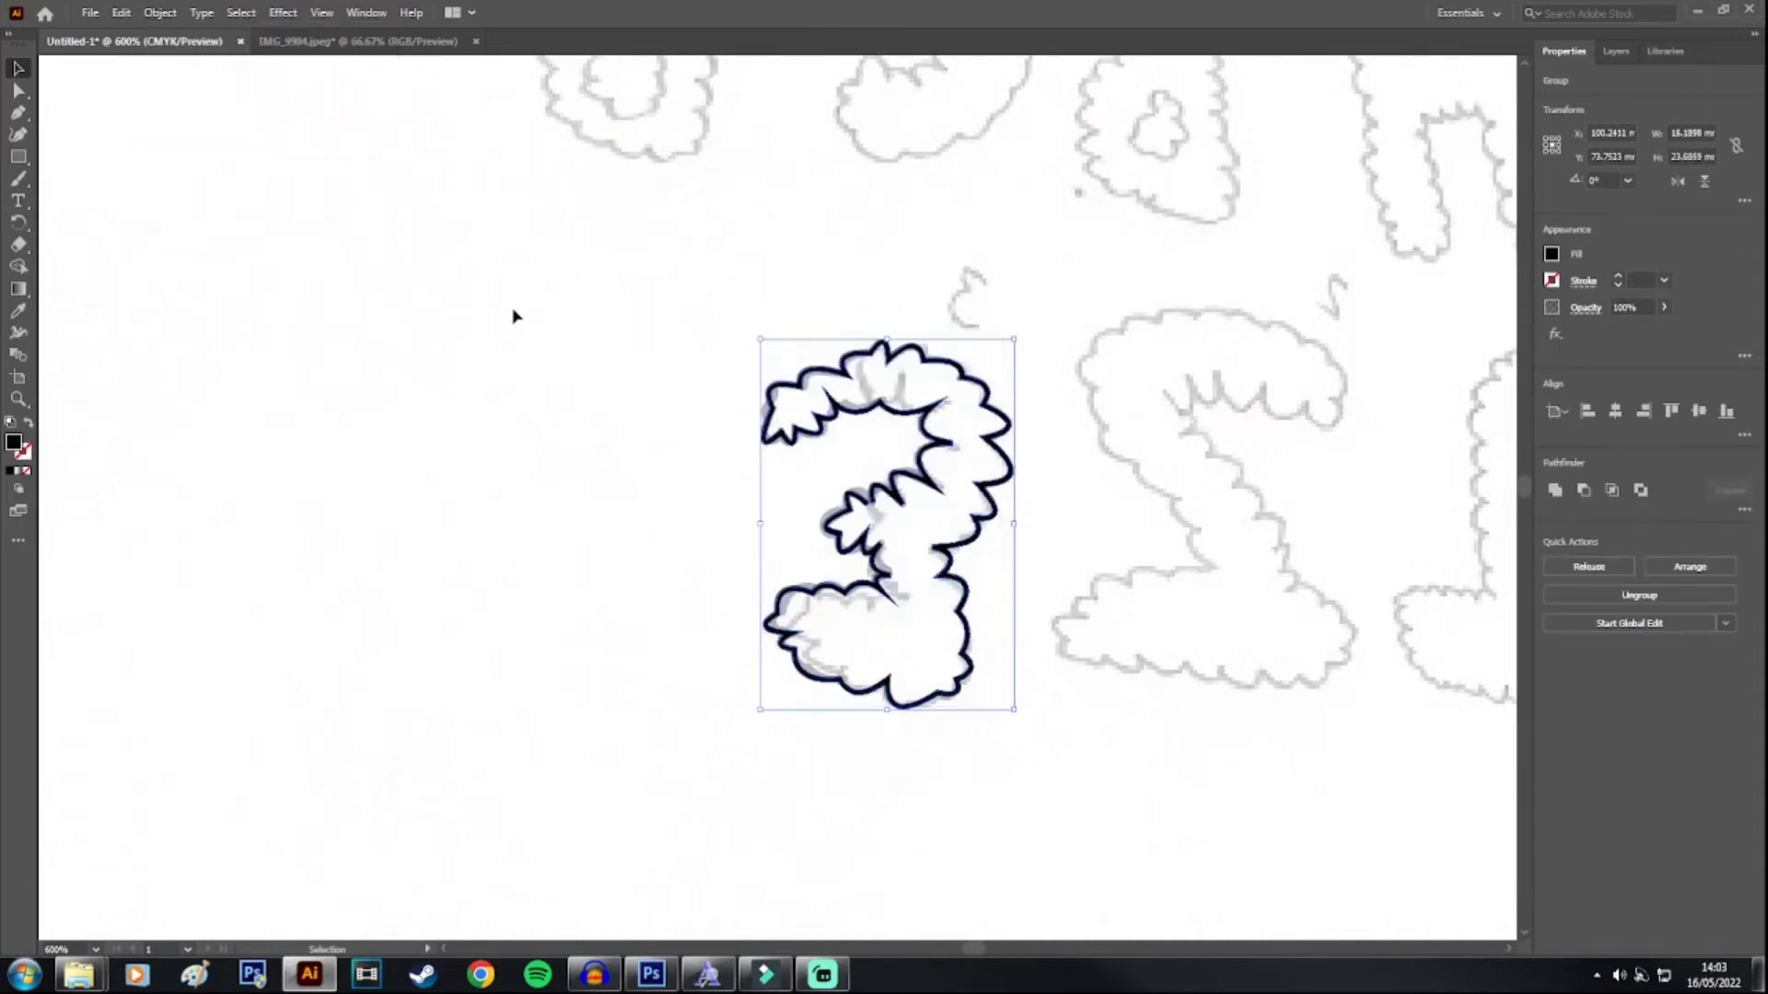
Step: Fill the inside of the expanded 3 with solid black using the Live Paint Bucket
key("k")
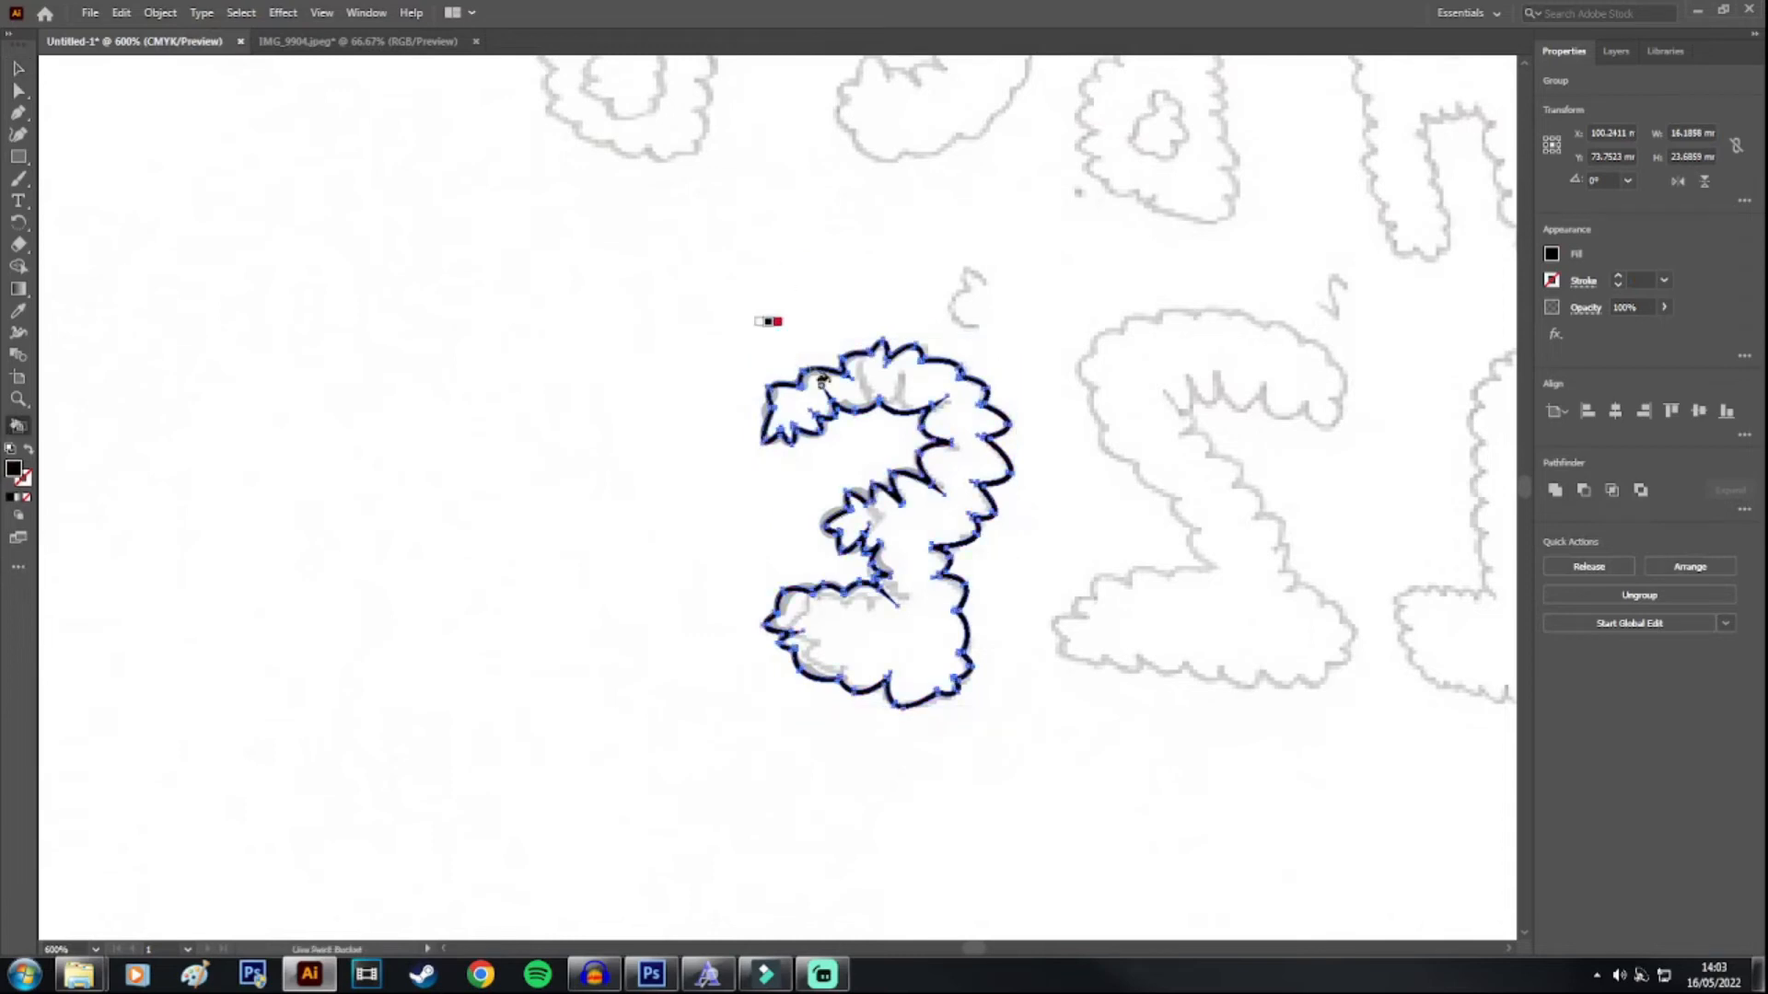
left_click(945, 389)
left_click(18, 68)
left_click(528, 205)
left_click_drag(1222, 879, 1230, 884)
left_click_drag(1179, 214, 645, 755)
left_click_drag(527, 219, 1224, 870)
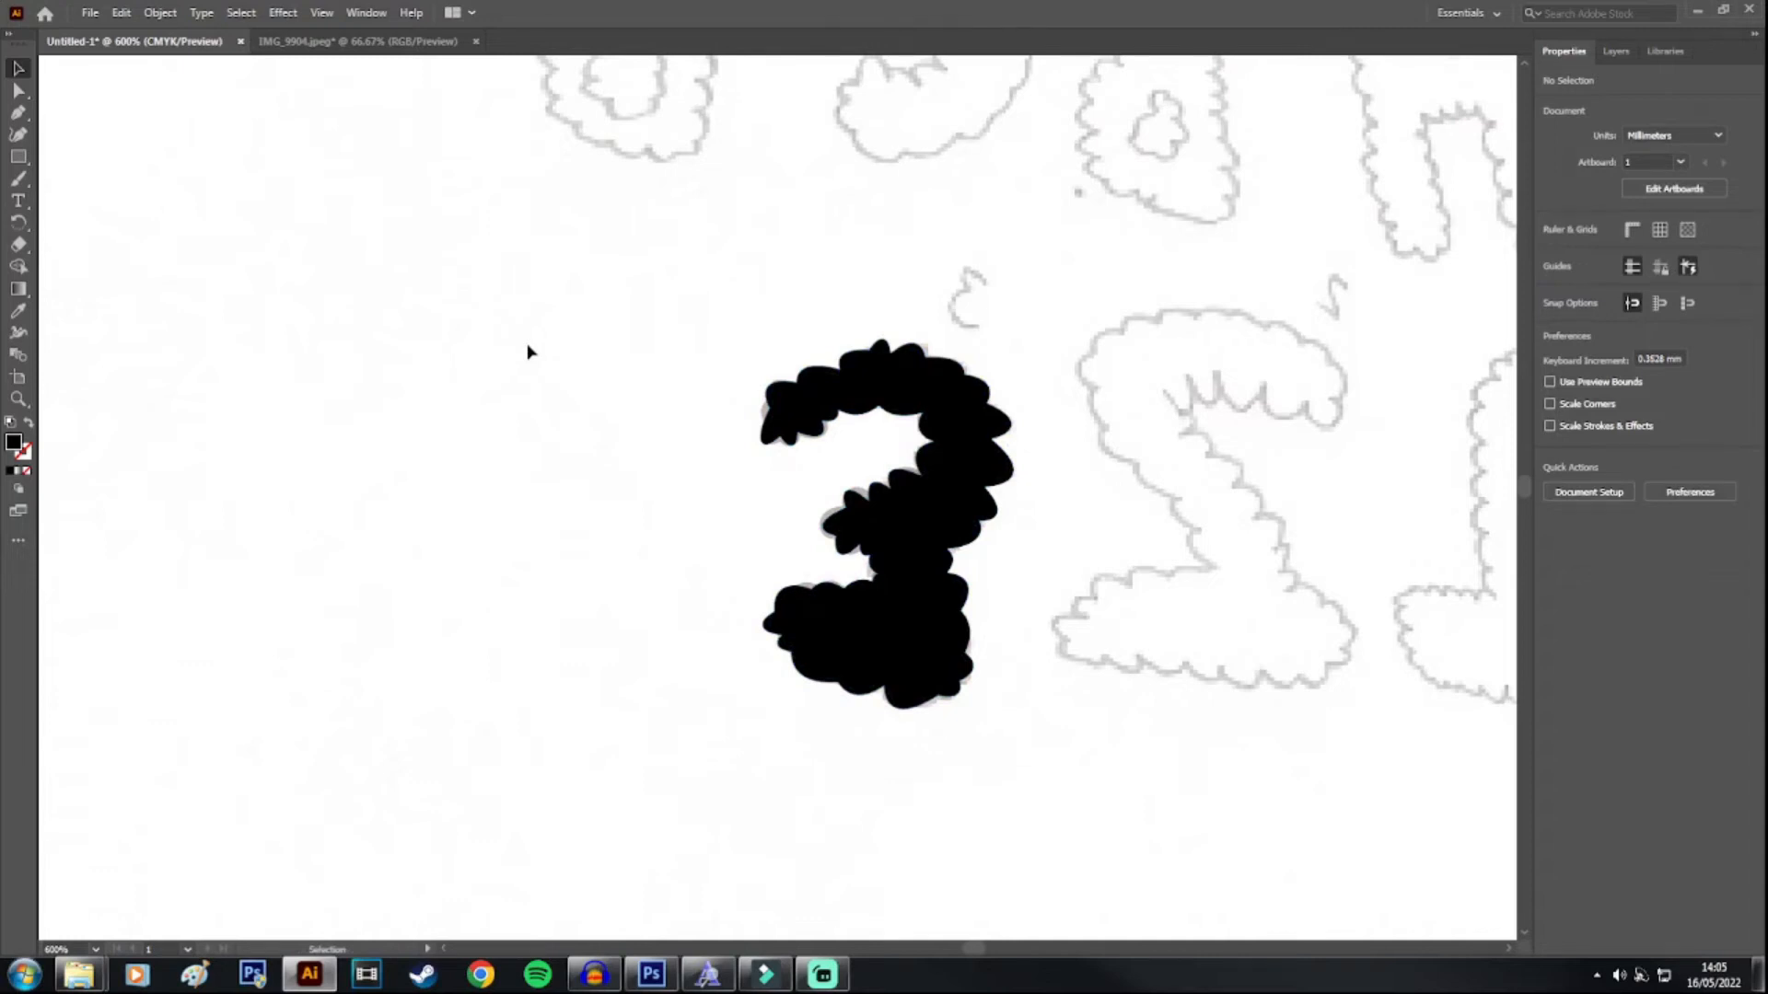
Step: Resize the filled 3 from its corner with Free Transform and reposition it over the sketch
left_click_drag(612, 312, 1112, 757)
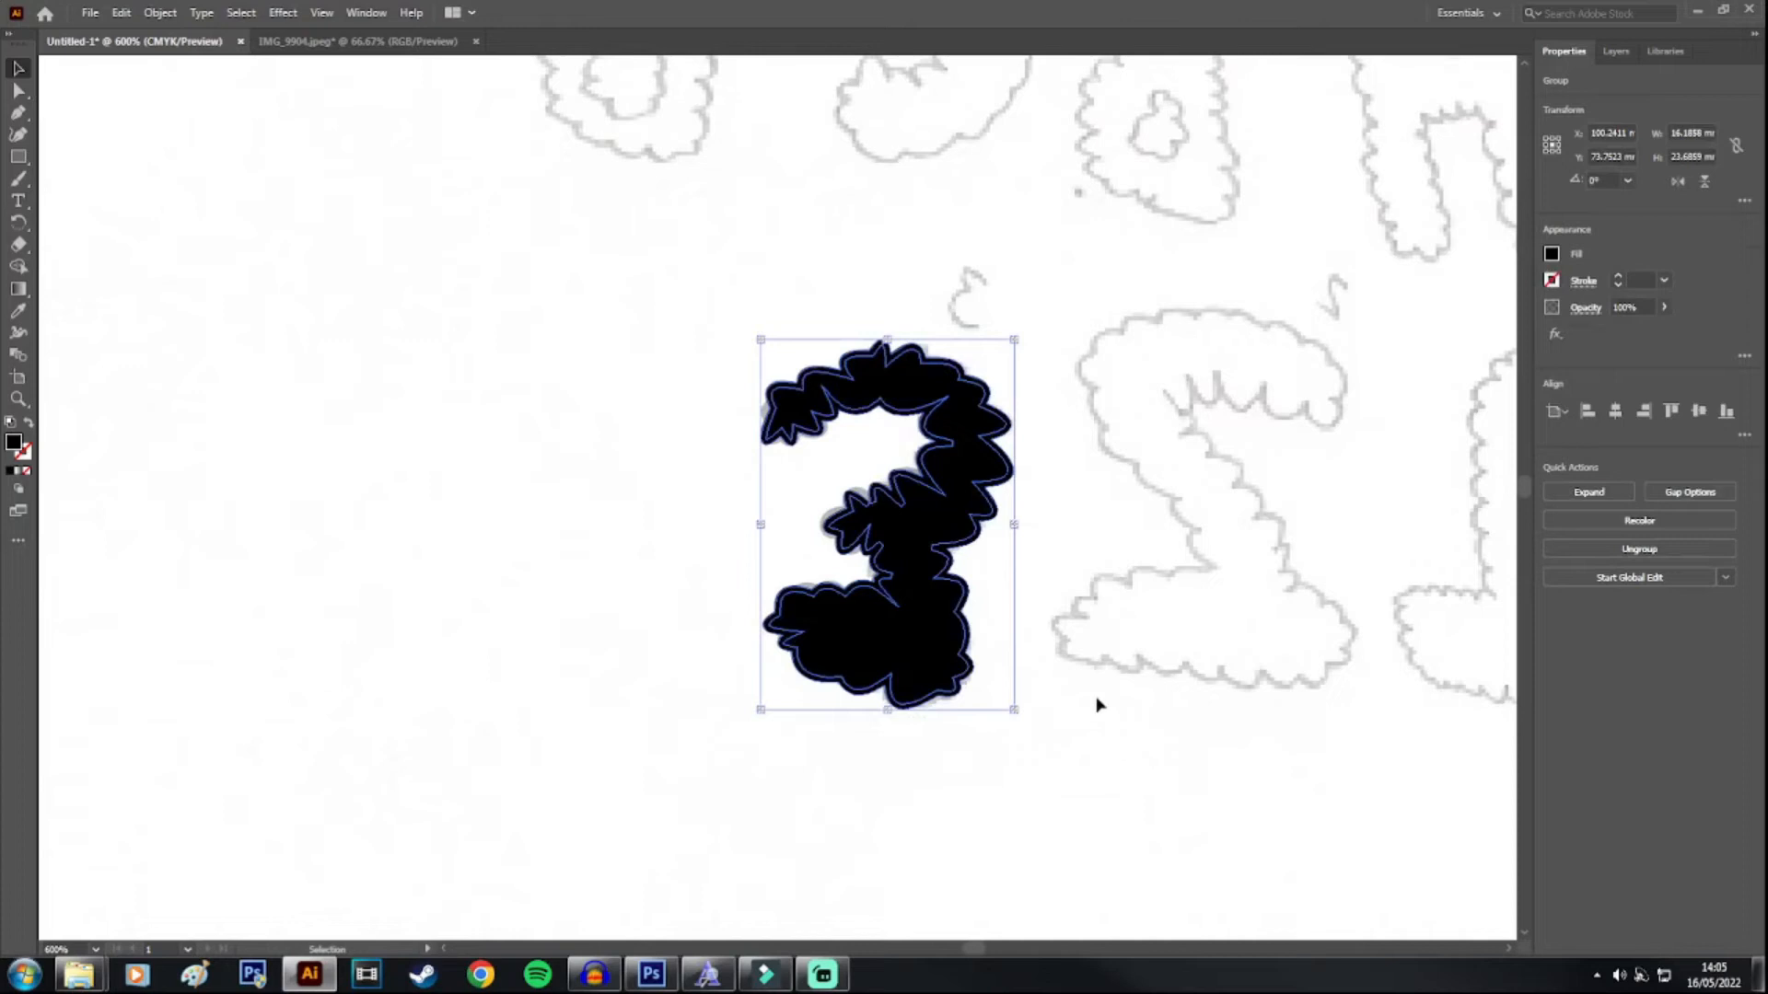
left_click(966, 279)
left_click_drag(669, 294, 926, 463)
key("e")
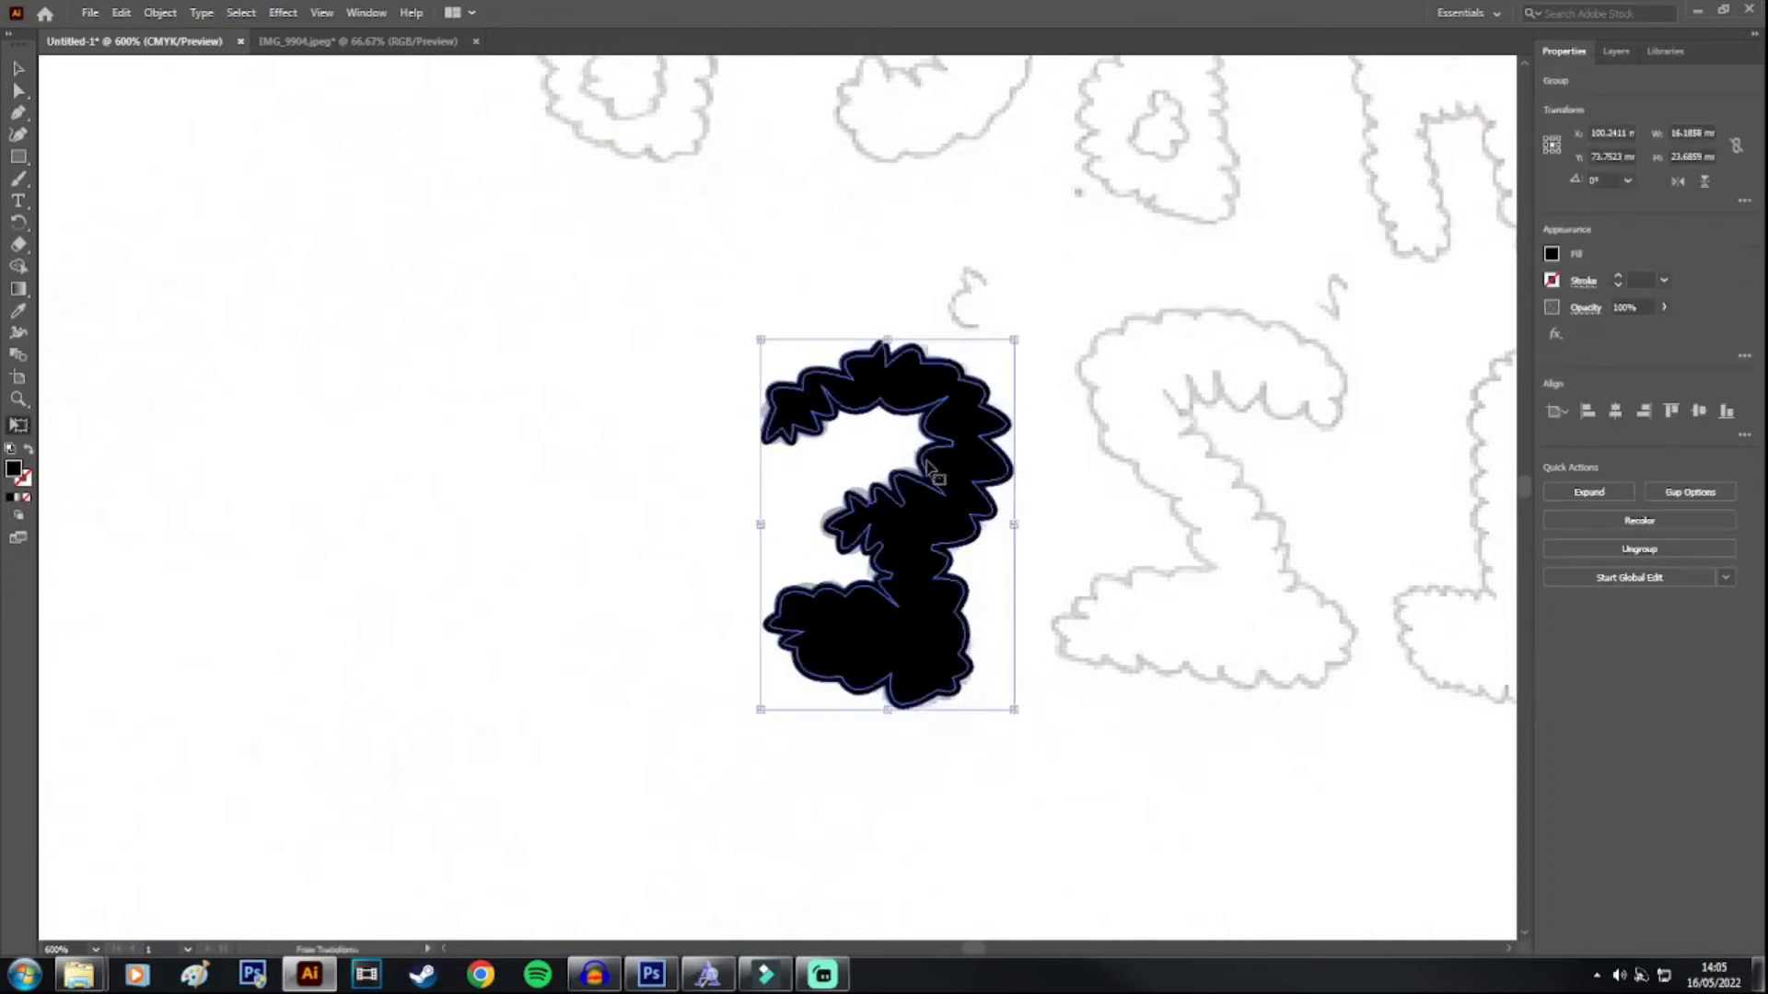
left_click_drag(1012, 338, 932, 432)
left_click(18, 69)
left_click(509, 195)
left_click_drag(521, 328, 1070, 875)
left_click_drag(882, 569, 971, 479)
left_click(1065, 280)
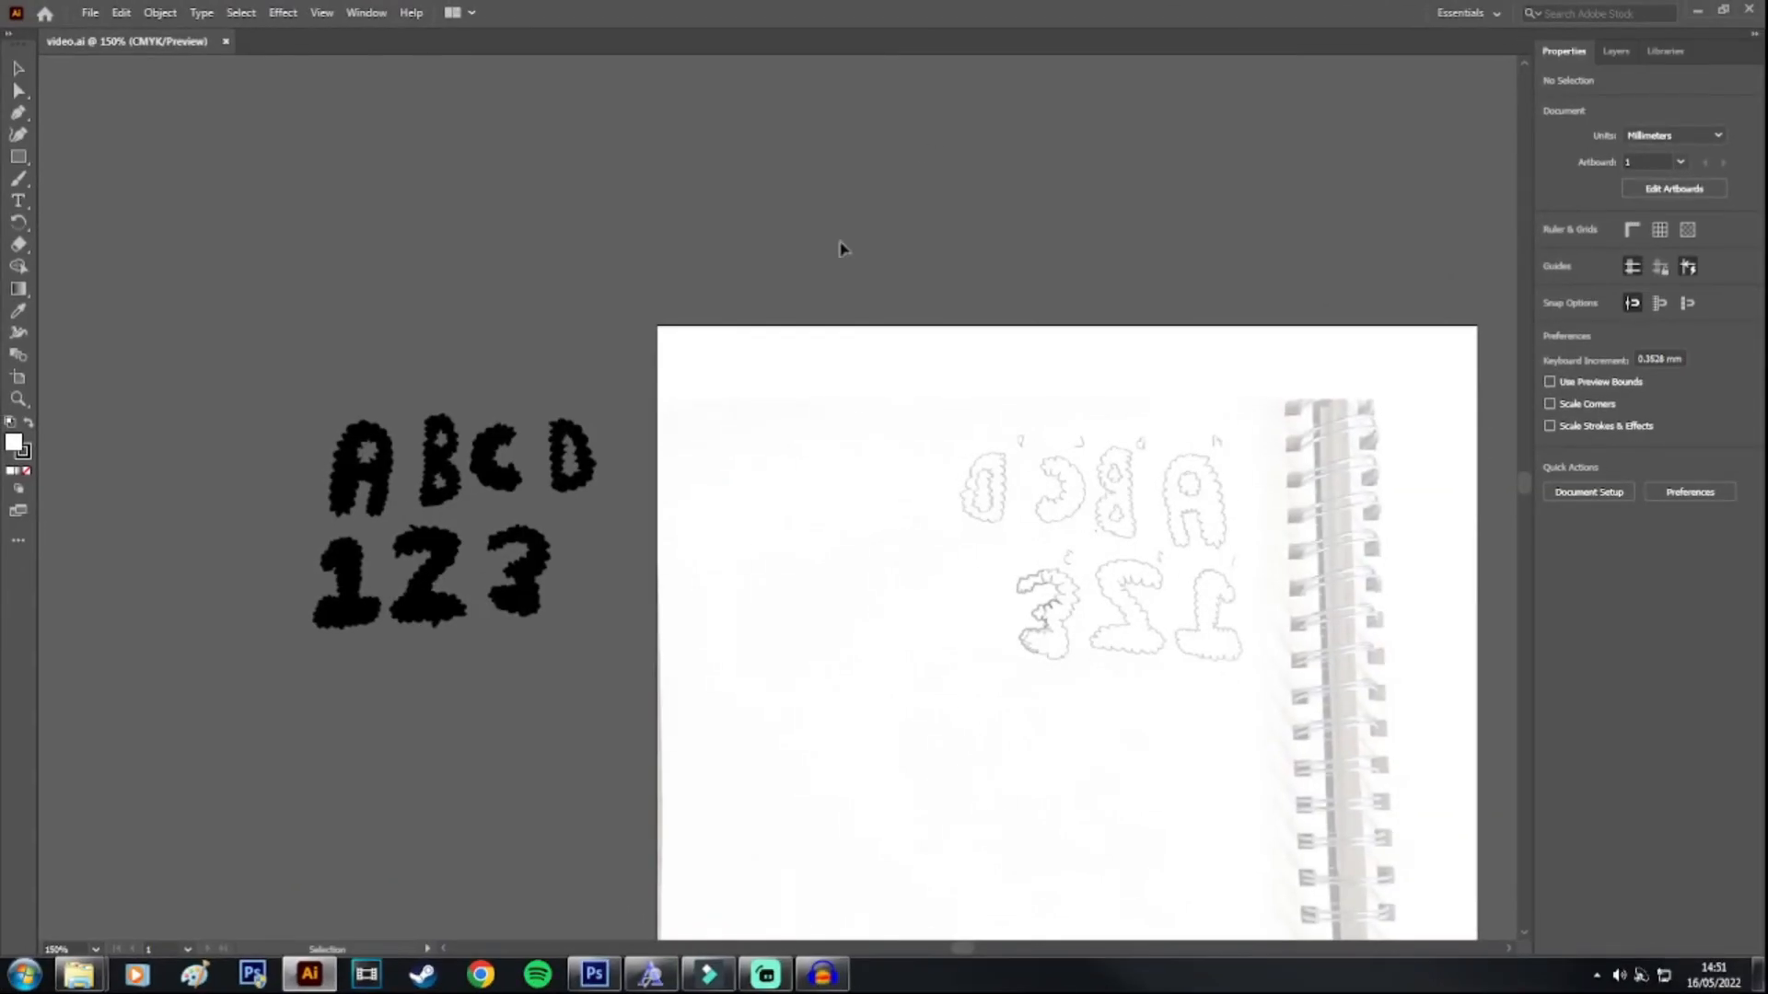
mouse_move(959, 947)
left_mouse_down()
mouse_move(928, 947)
mouse_move(947, 945)
left_mouse_up()
scroll(945, 732, "down", 2)
left_click_drag(529, 265, 932, 613)
left_click(561, 230)
left_click_drag(513, 180, 907, 648)
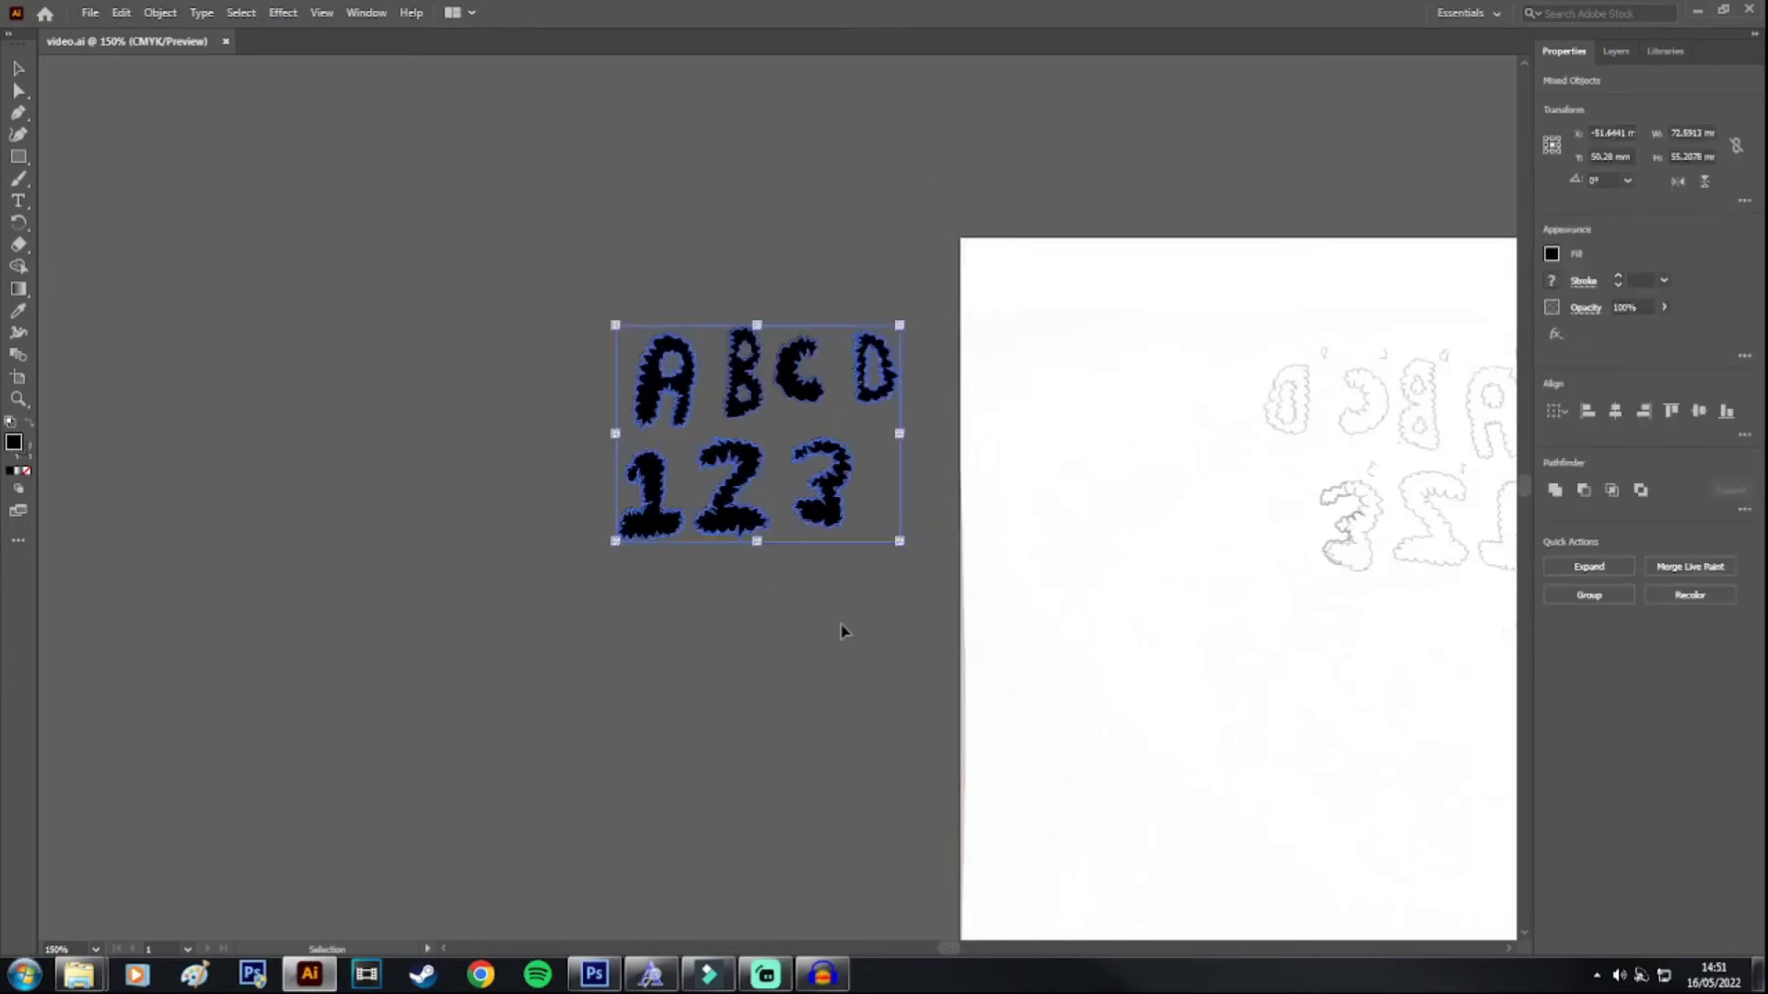
left_click(769, 635)
left_click_drag(471, 211, 925, 610)
left_click(300, 157)
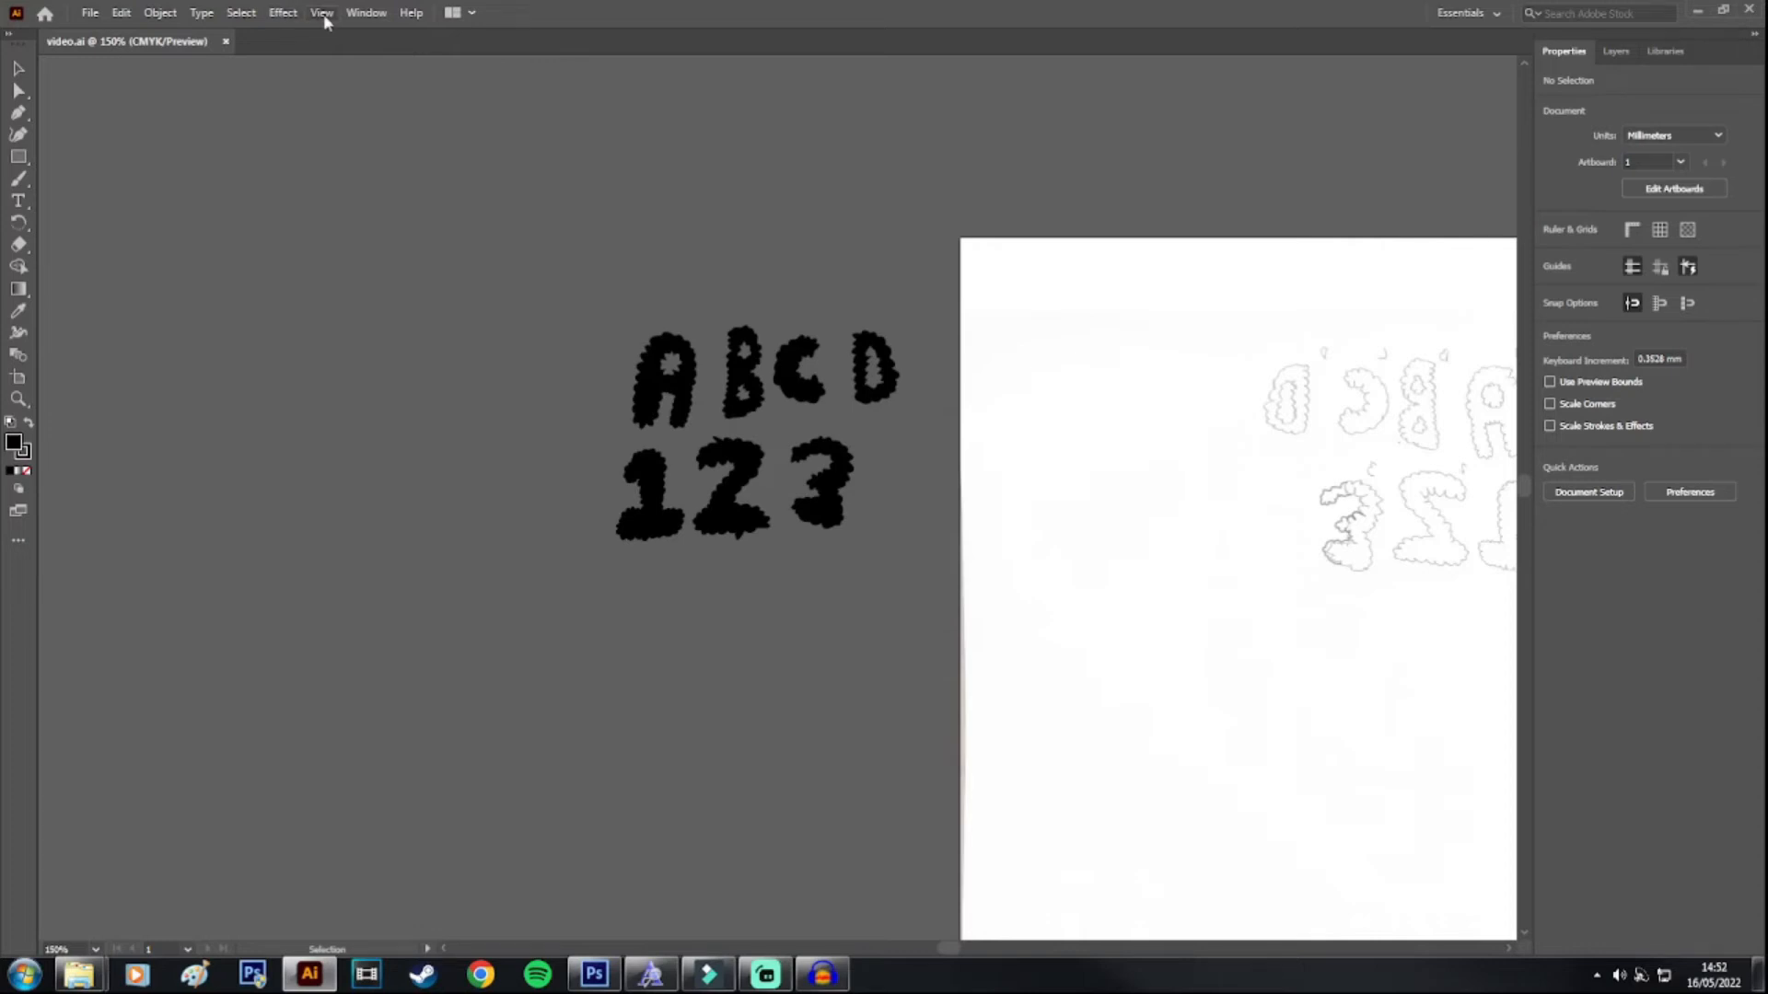
Step: Open the Fontself Maker 3.5.7 extension and place it beside the traced letters and numbers
left_click(383, 22)
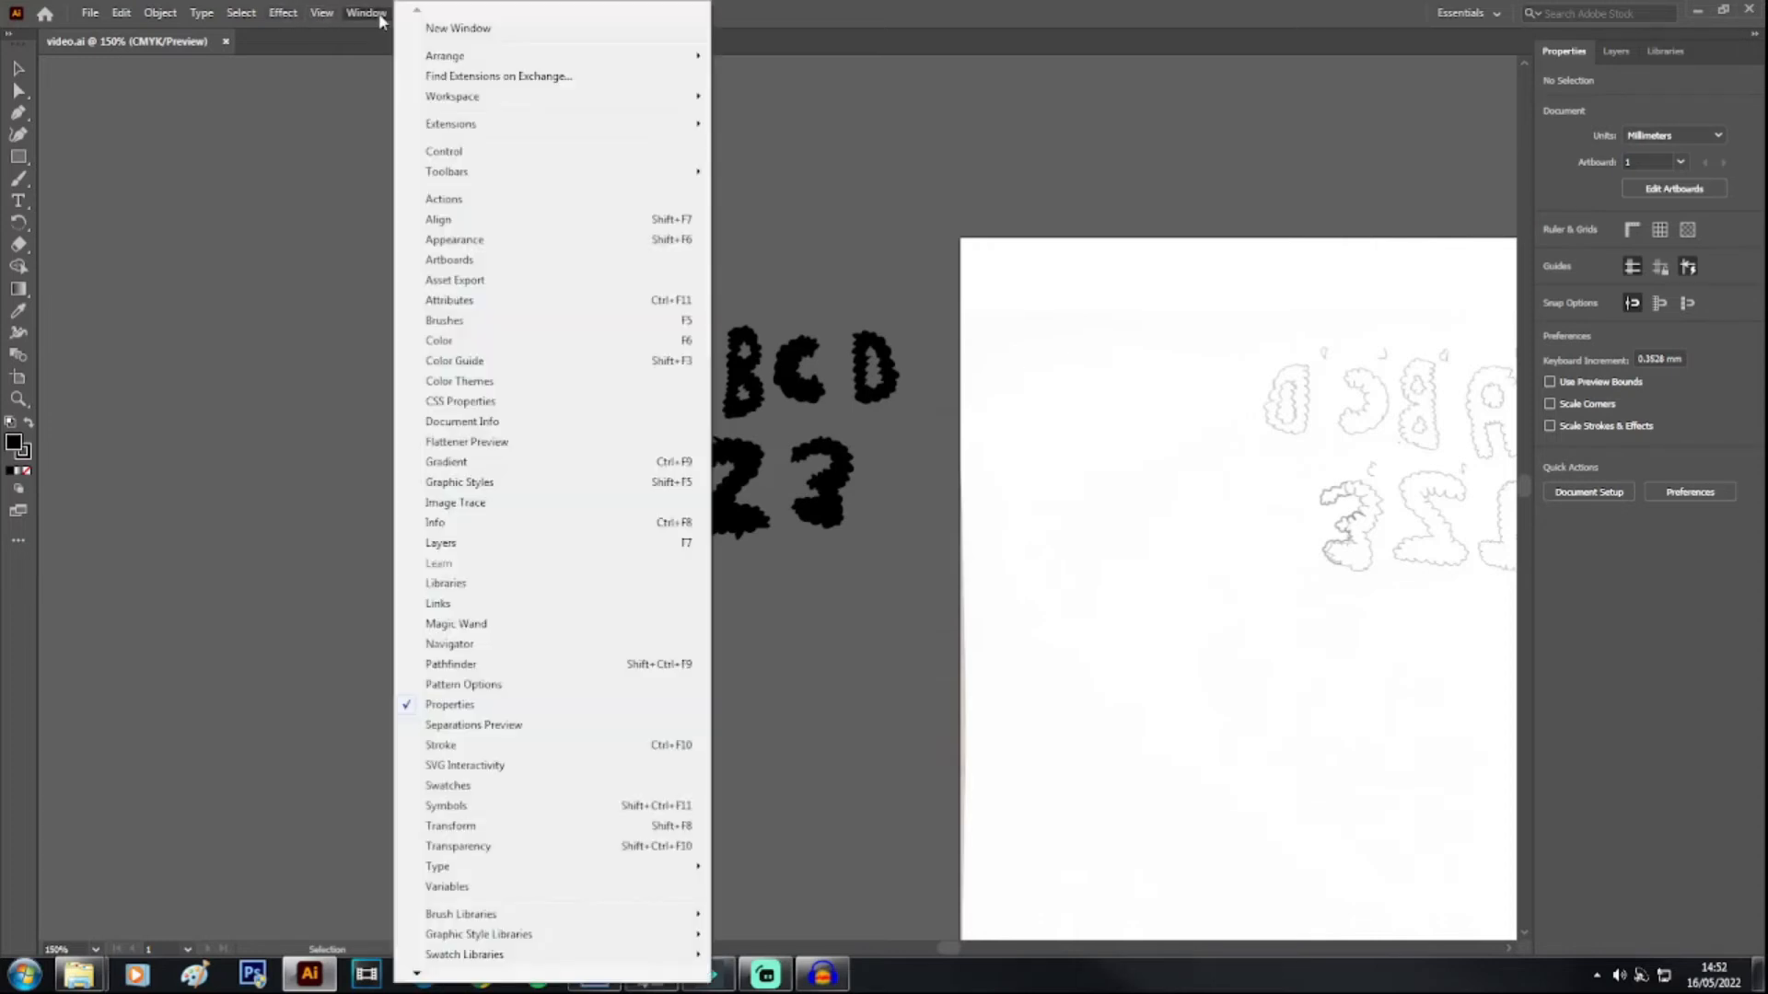
mouse_move(514, 126)
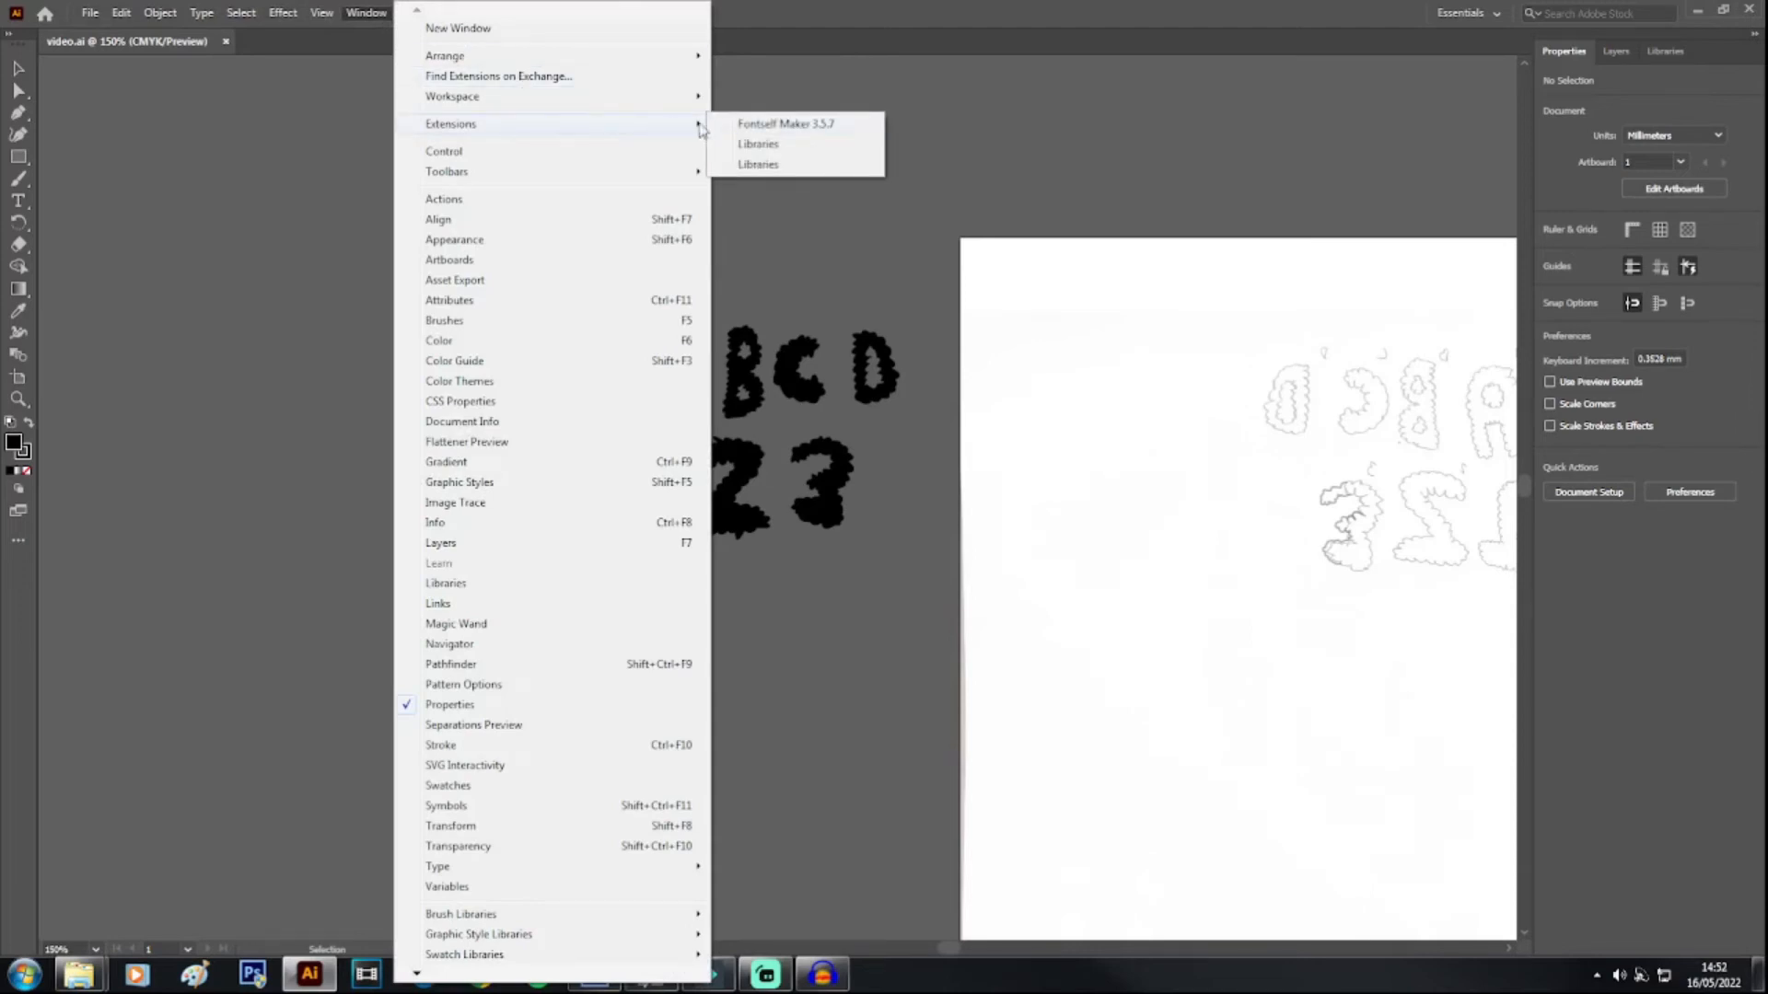
left_click(801, 129)
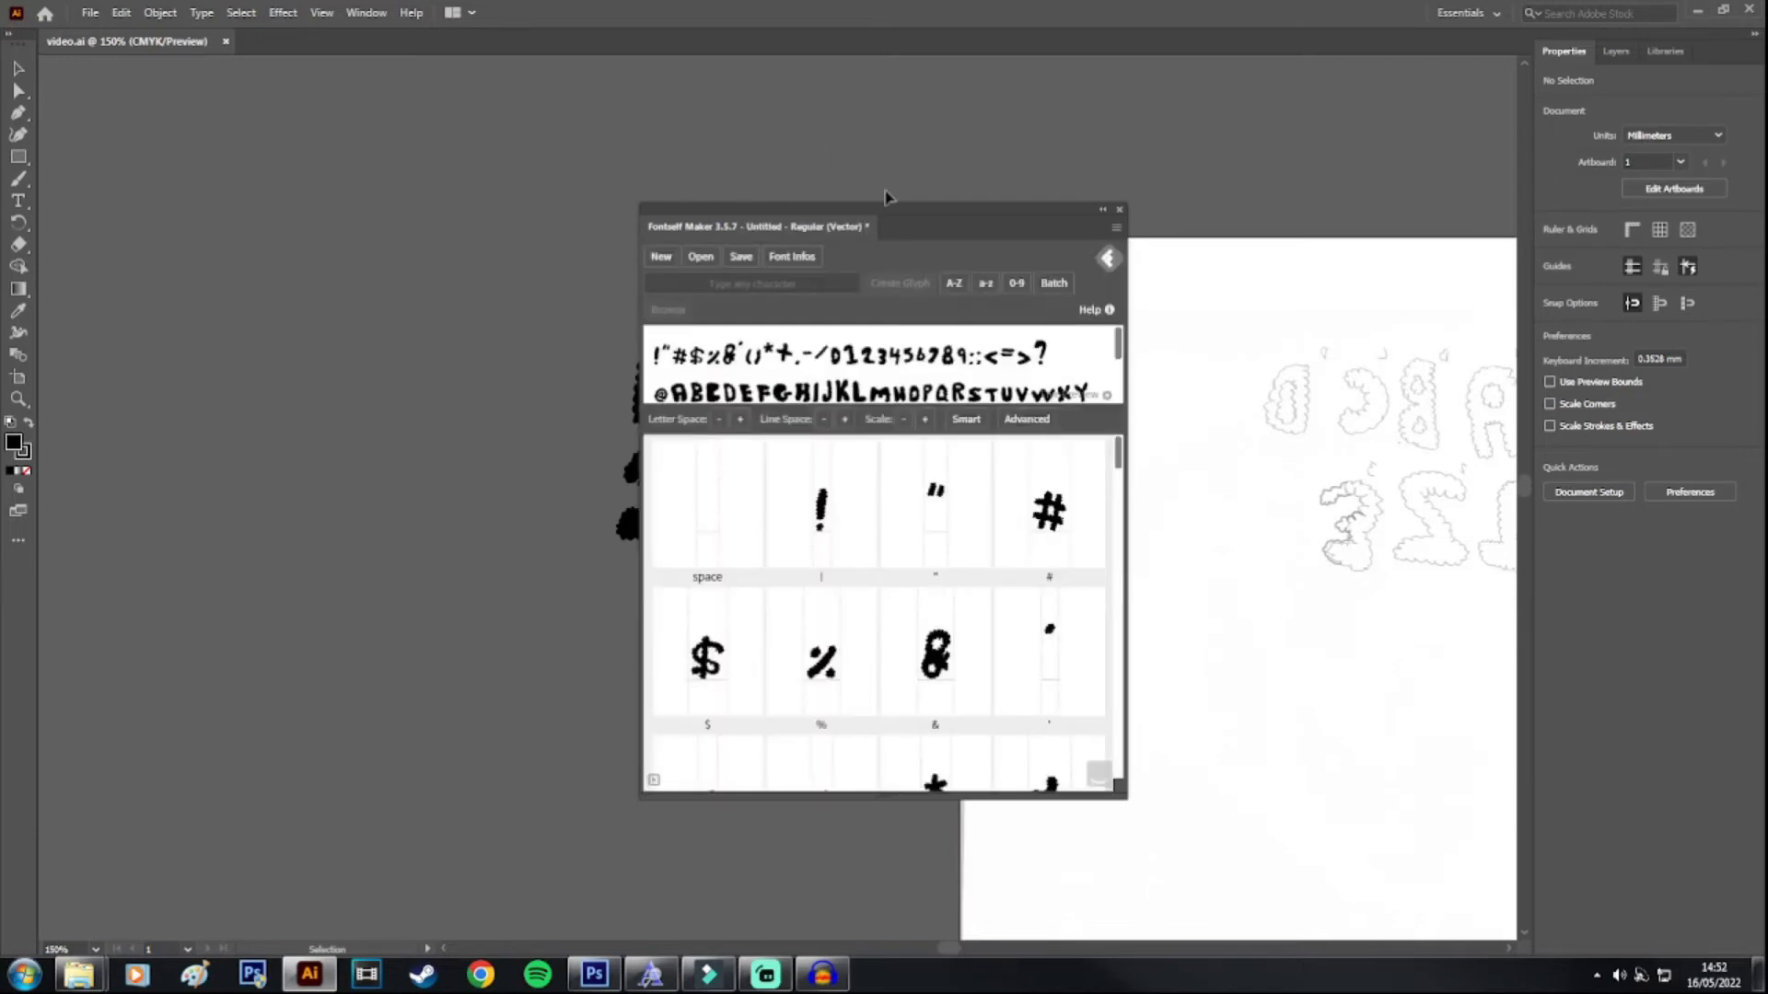
left_click_drag(912, 237, 1261, 230)
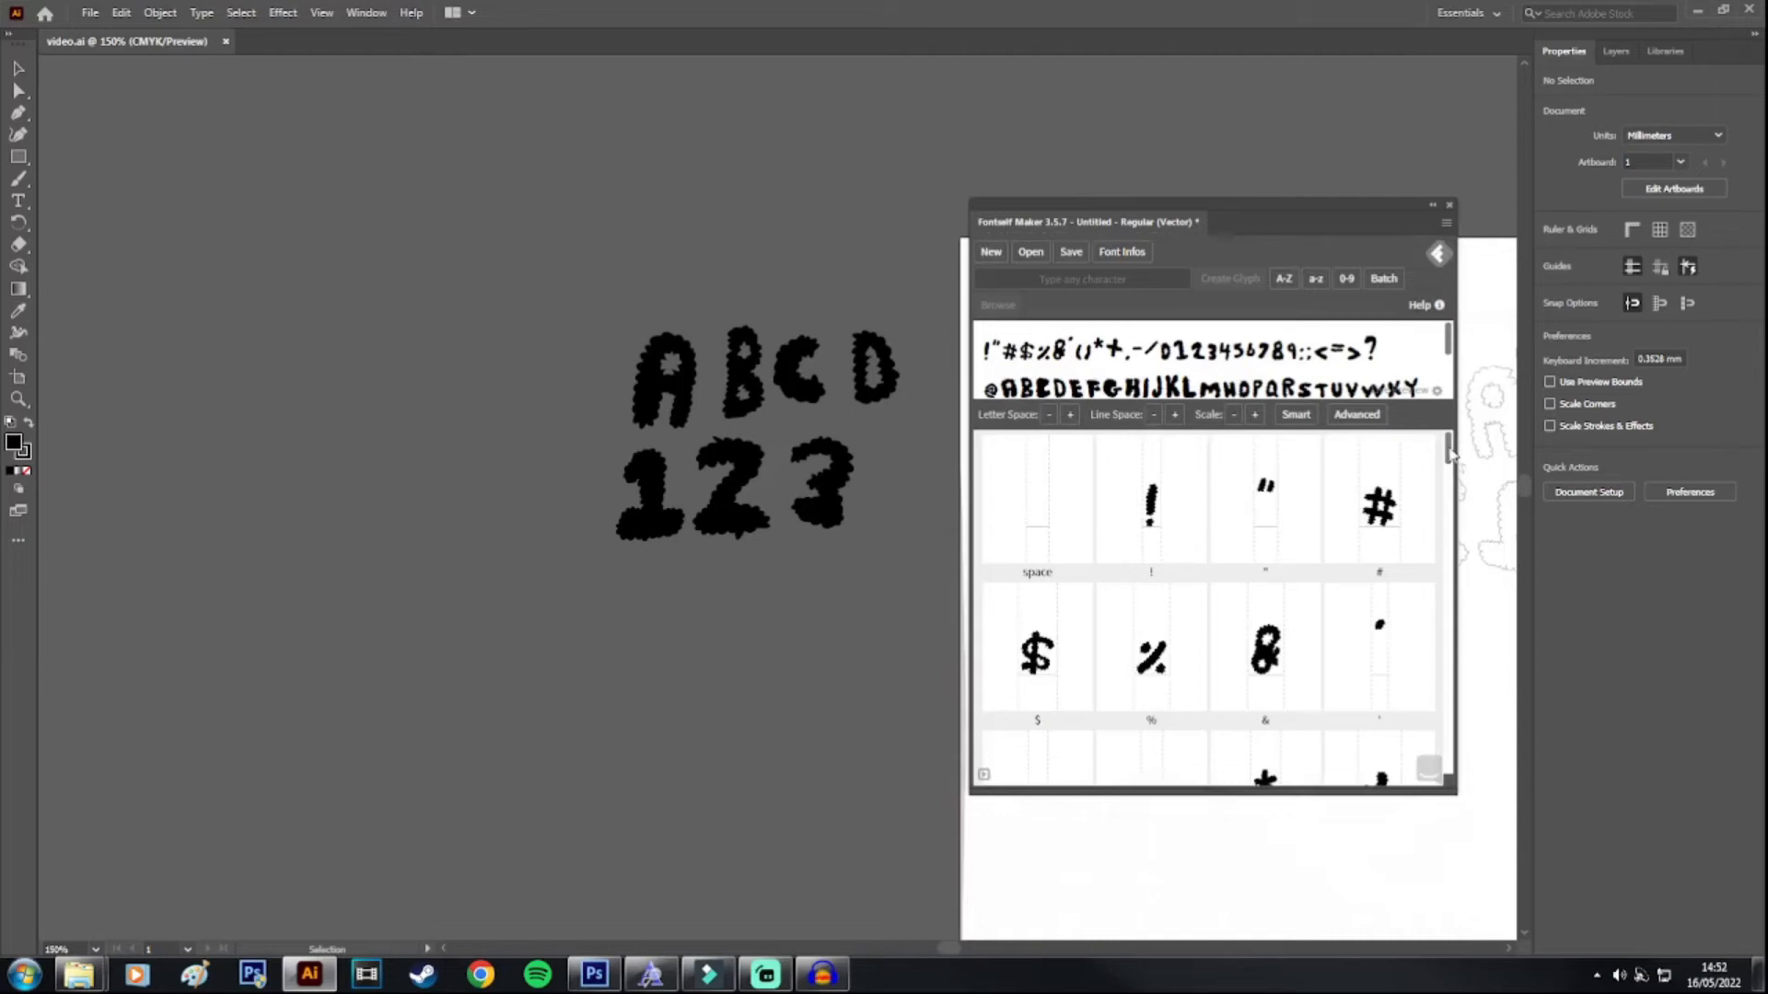
Step: Delete the existing 2 glyph from the font in Fontself Maker
left_click_drag(1448, 451, 1447, 507)
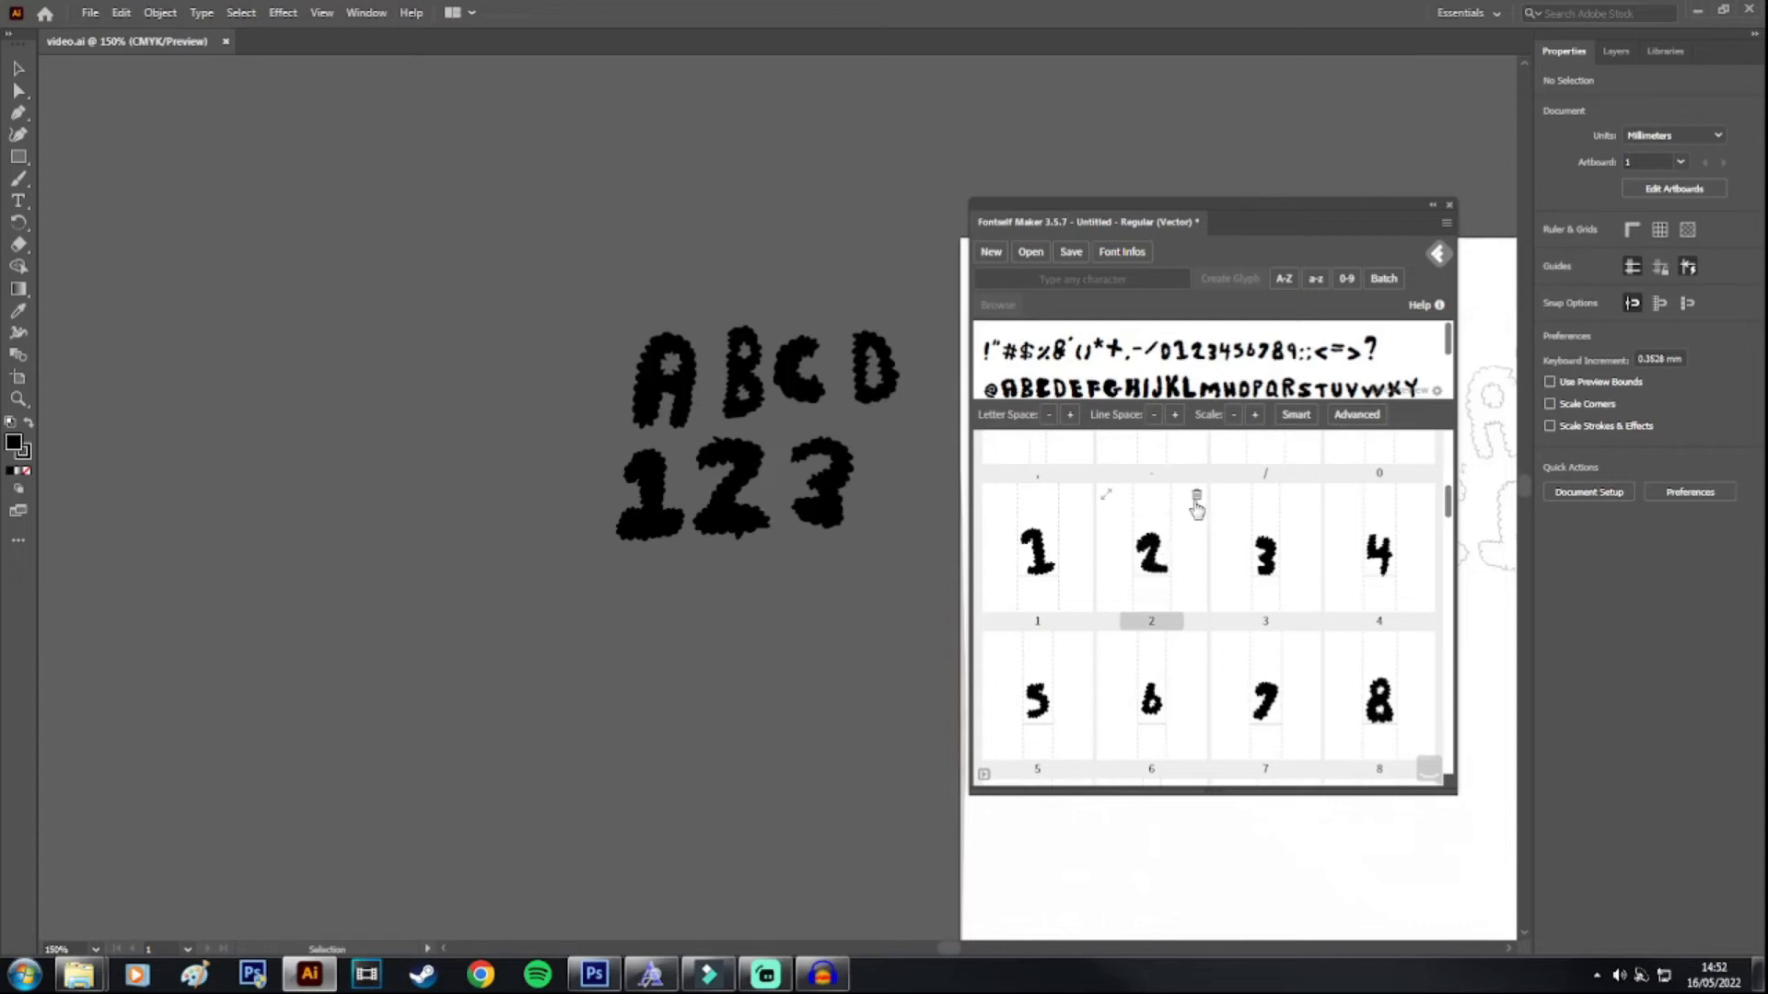
left_click(1196, 499)
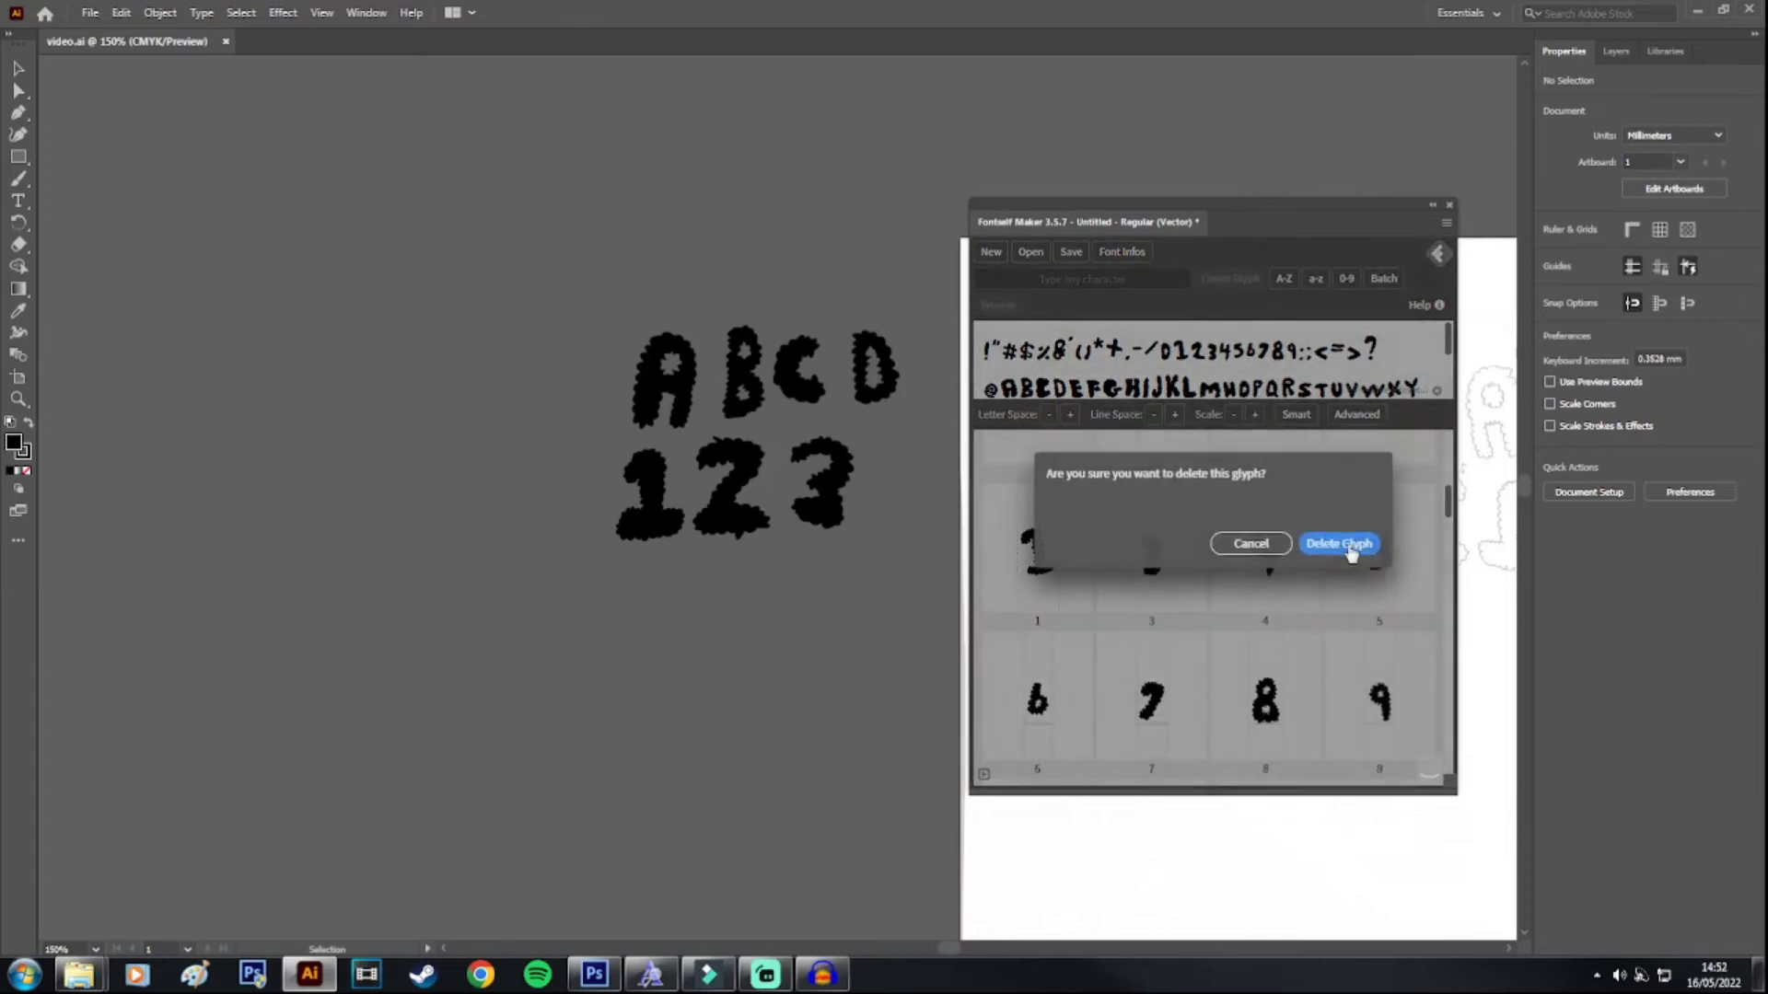
left_click(1352, 550)
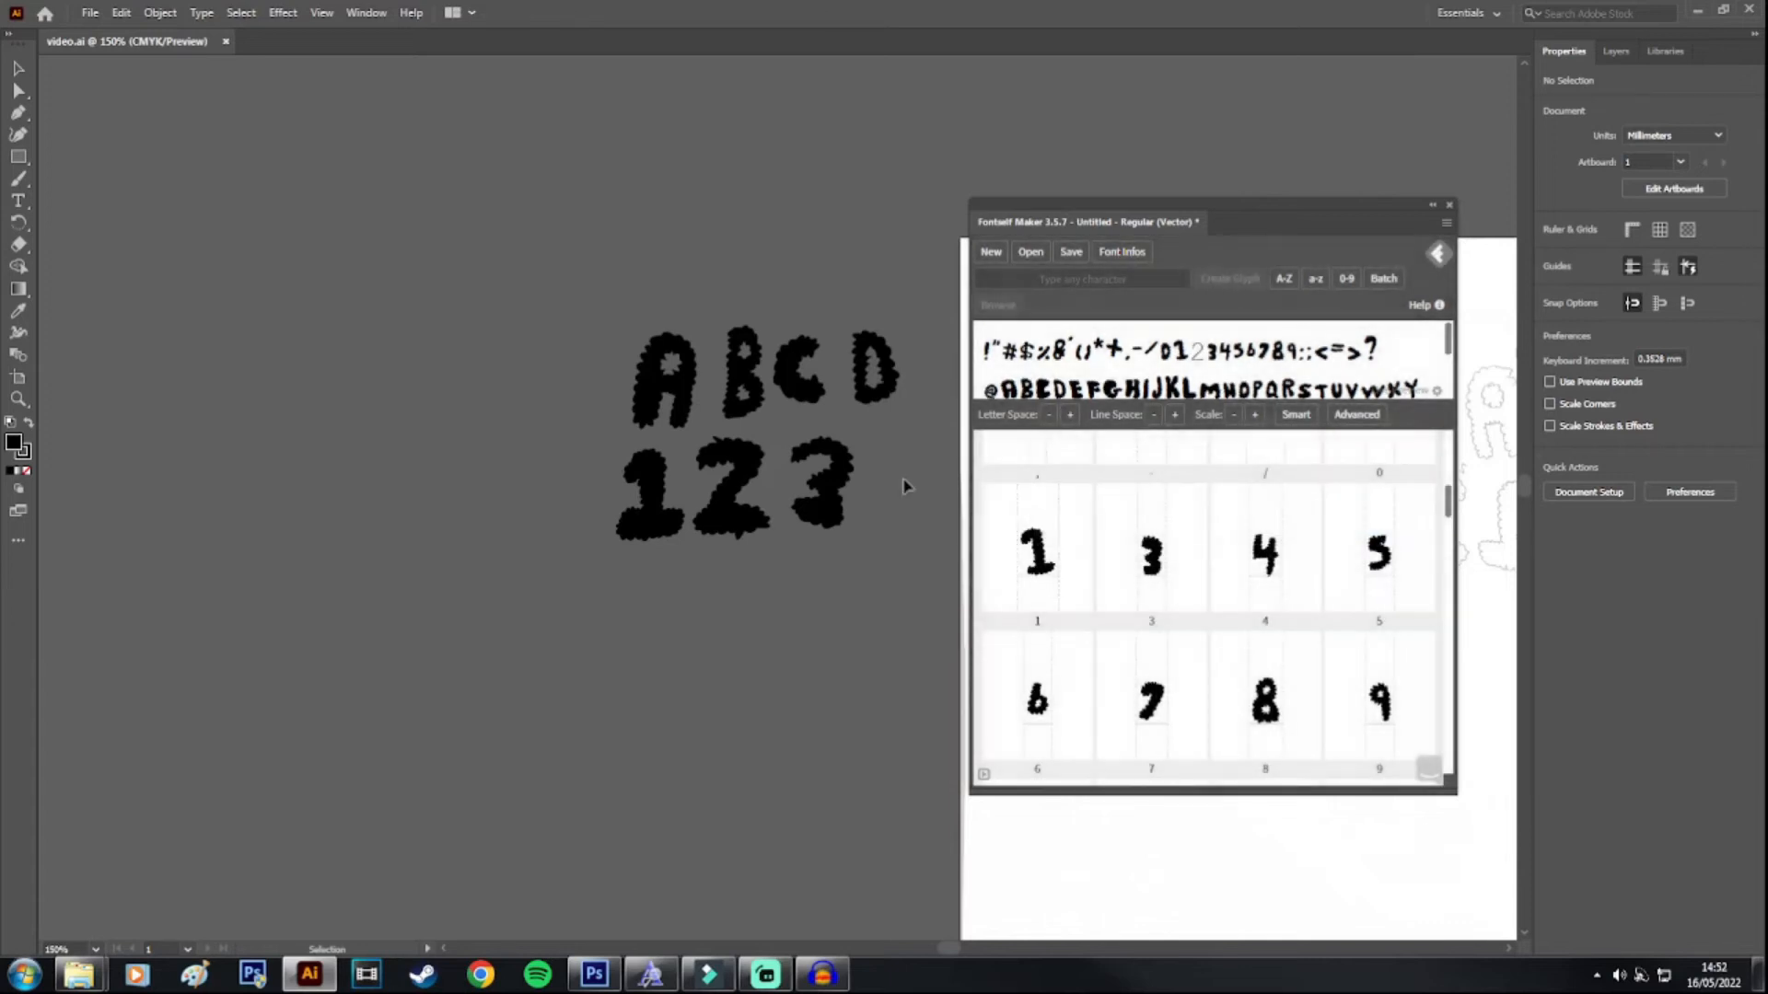
Step: Create a new glyph from the traced 2 as a batch character and assign it to the character 2
left_click(704, 447)
left_click_drag(742, 465, 1198, 548)
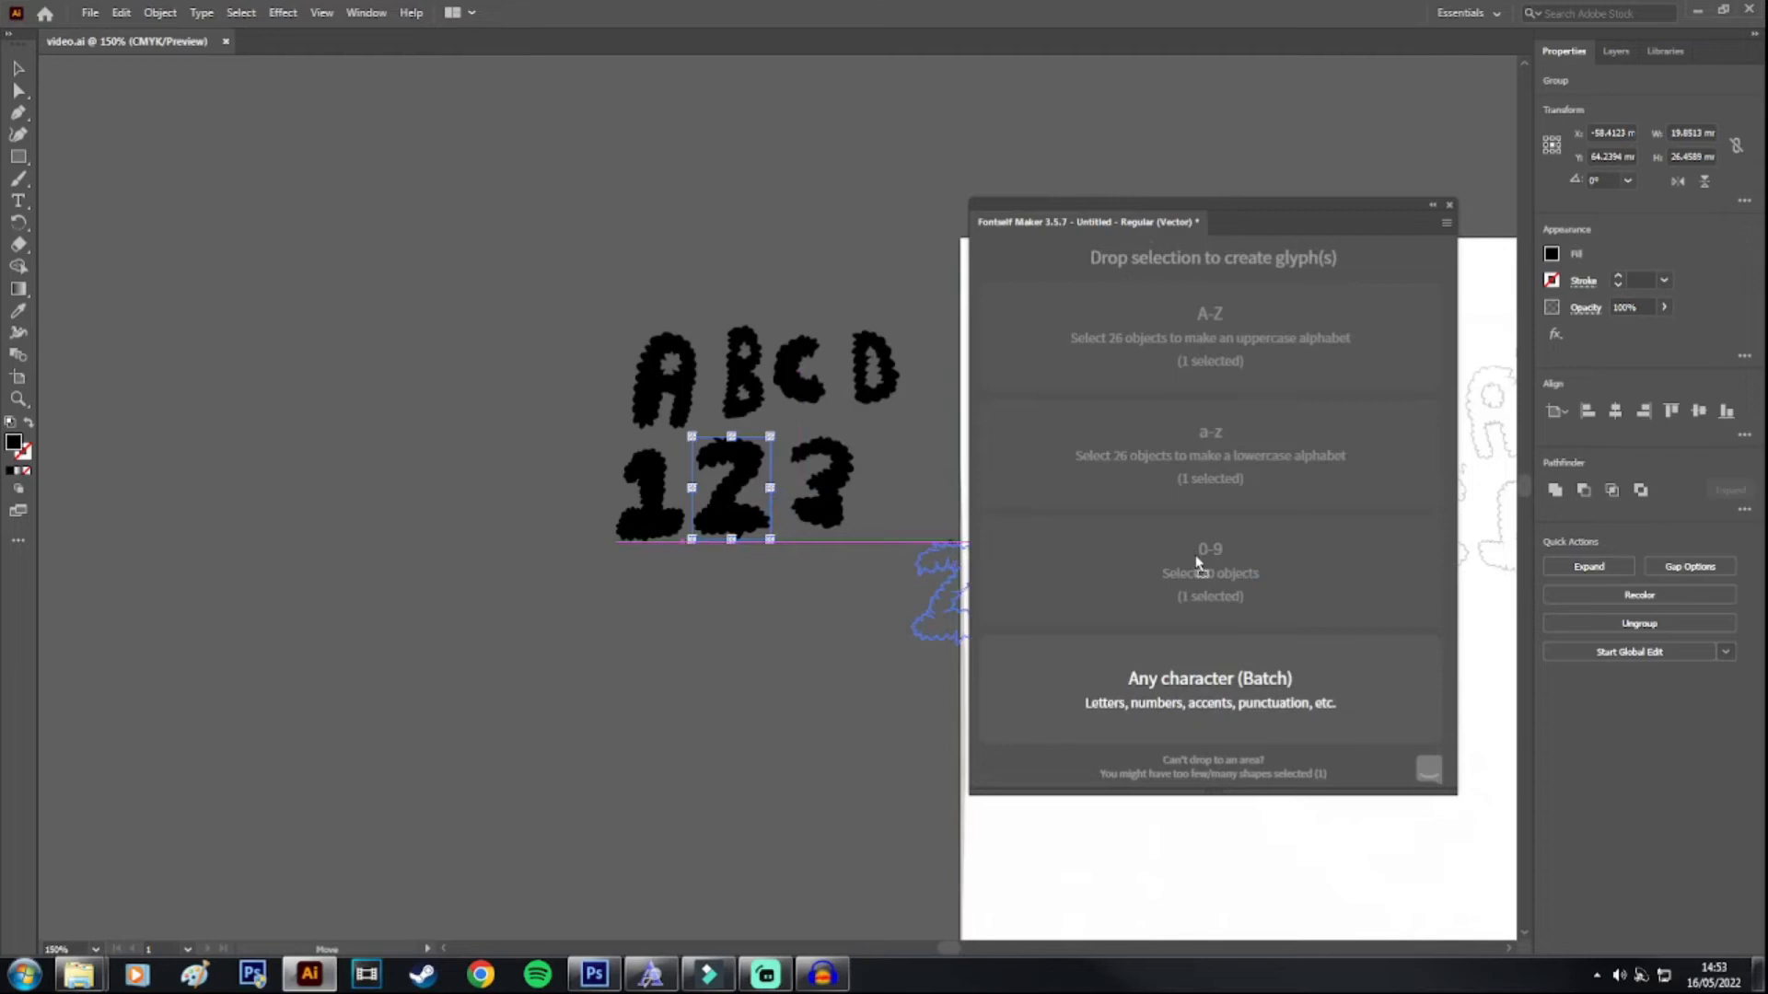
left_click_drag(1199, 629, 1203, 691)
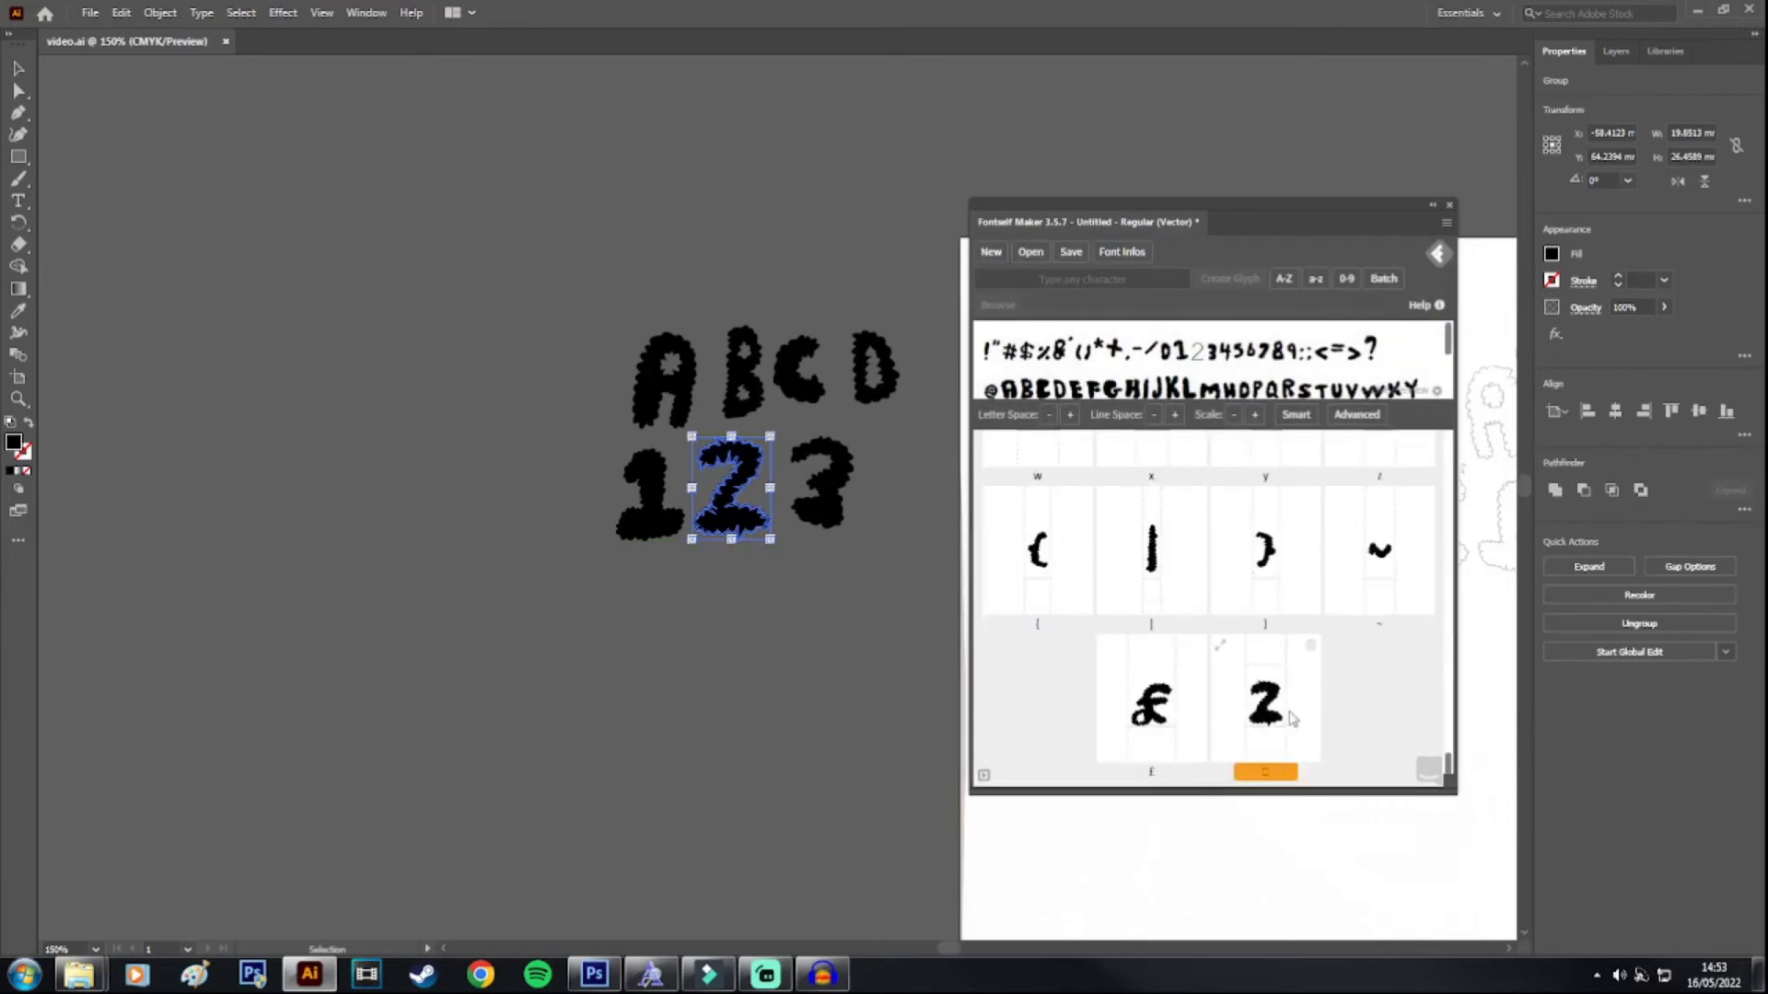
left_click(1268, 766)
left_click(1365, 760)
left_click_drag(1448, 758, 1468, 497)
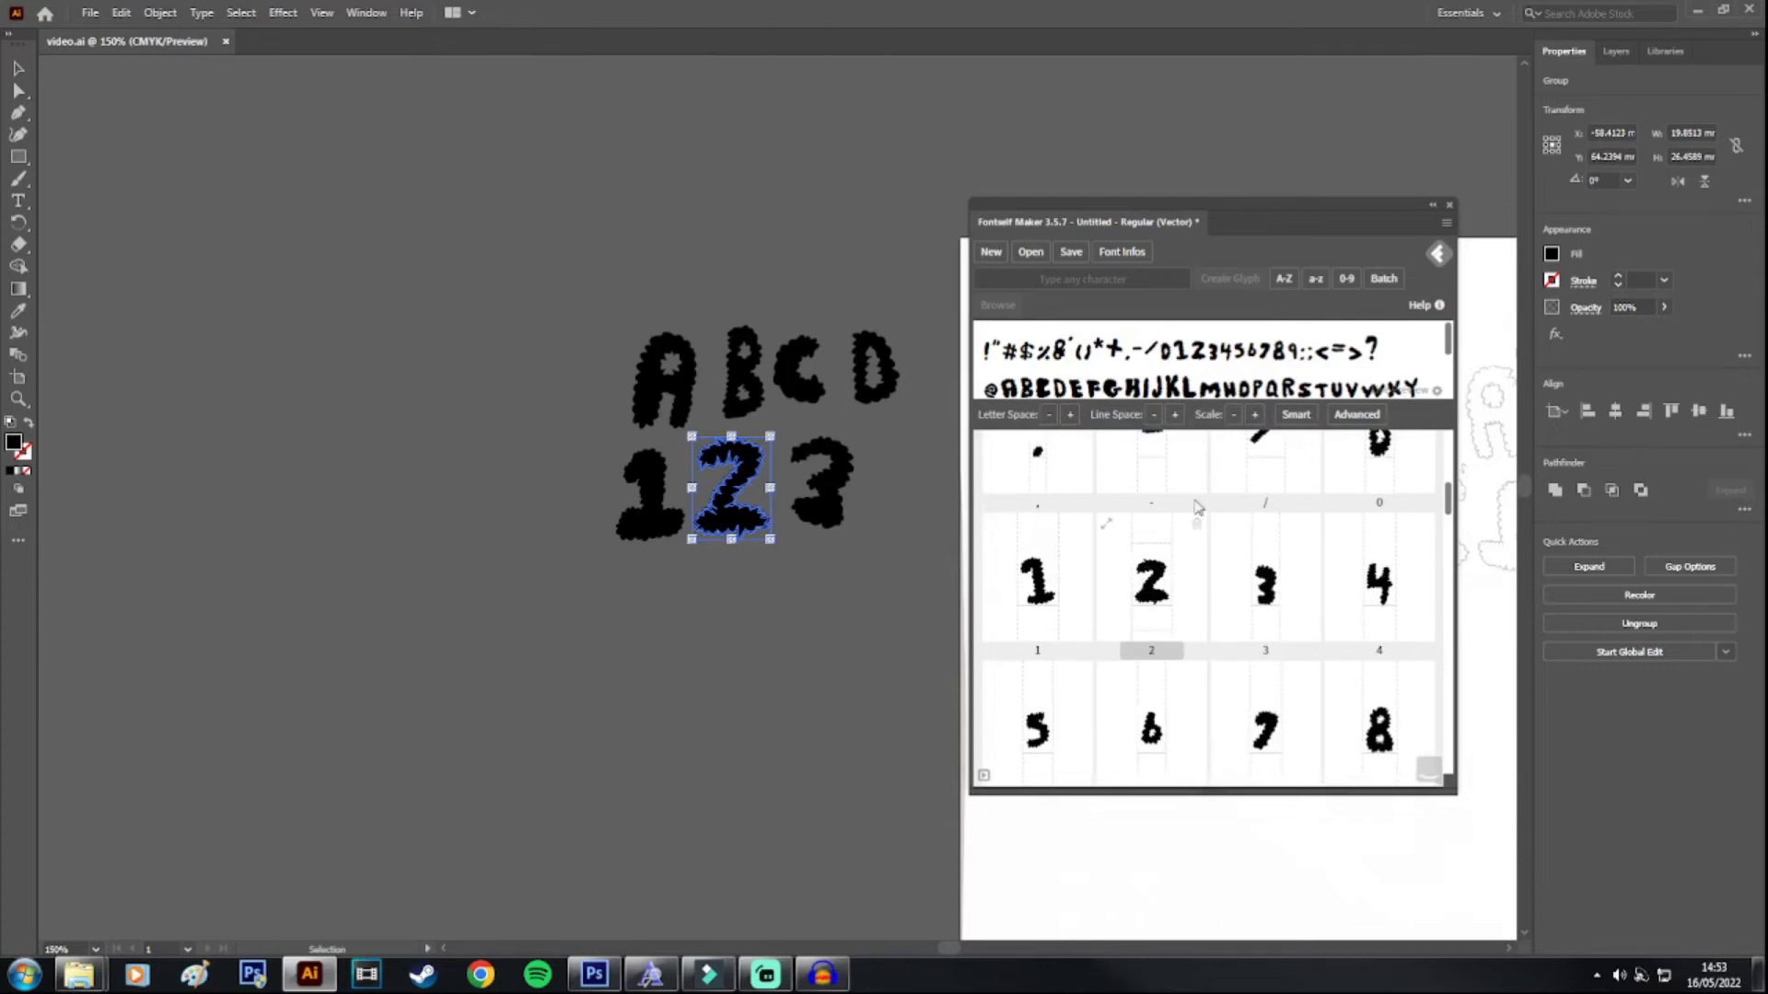
Step: Try to create glyphs from the traced B and C together as batch characters, dismissing the alert
left_click_drag(1448, 505, 1433, 619)
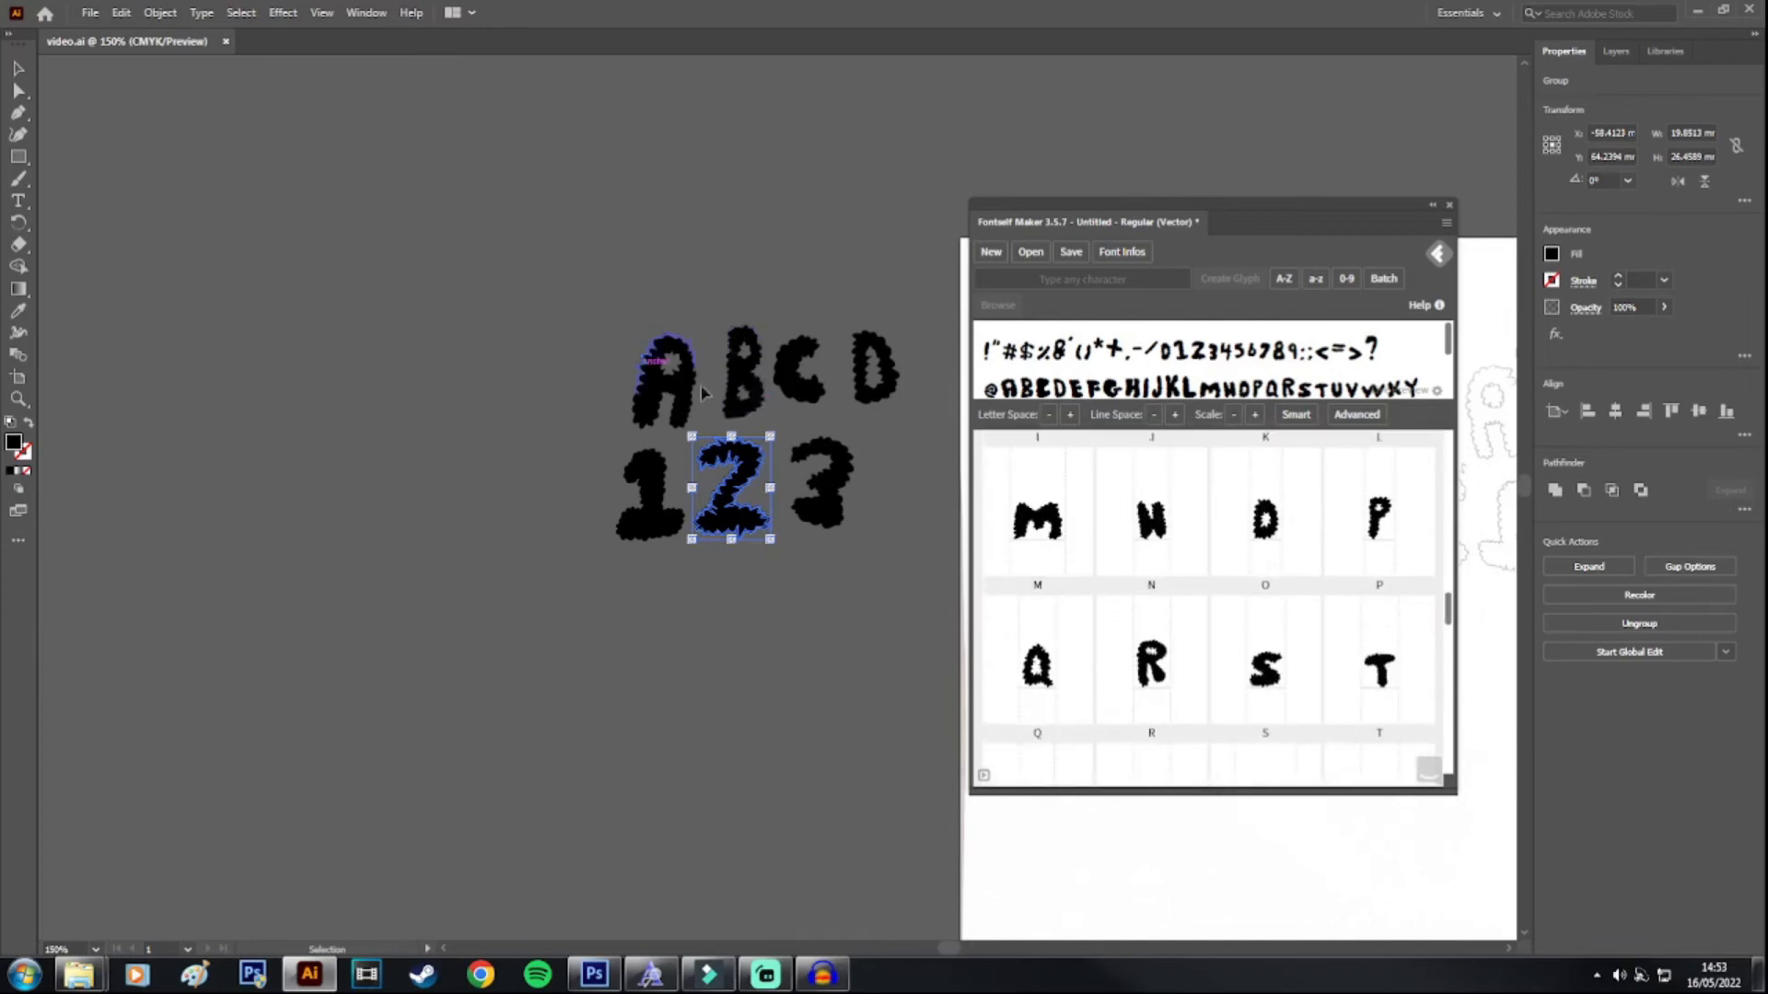
left_click(548, 378)
left_click_drag(886, 356, 1179, 691)
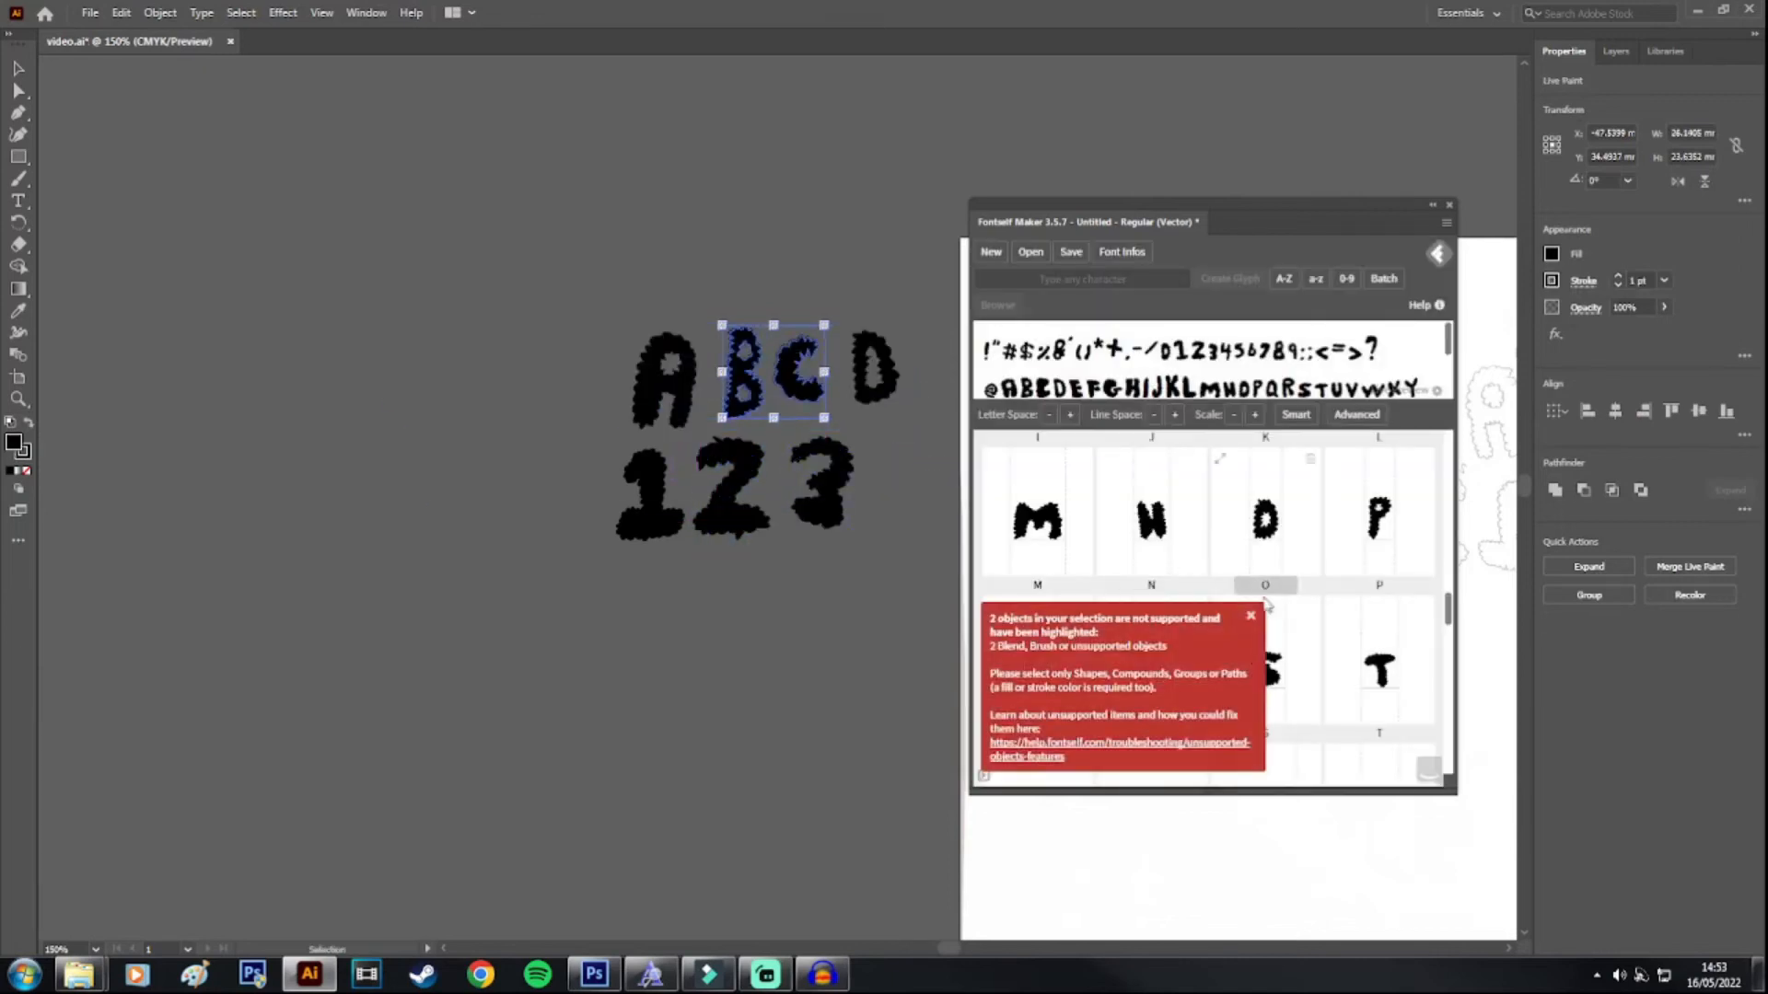
left_click(1251, 626)
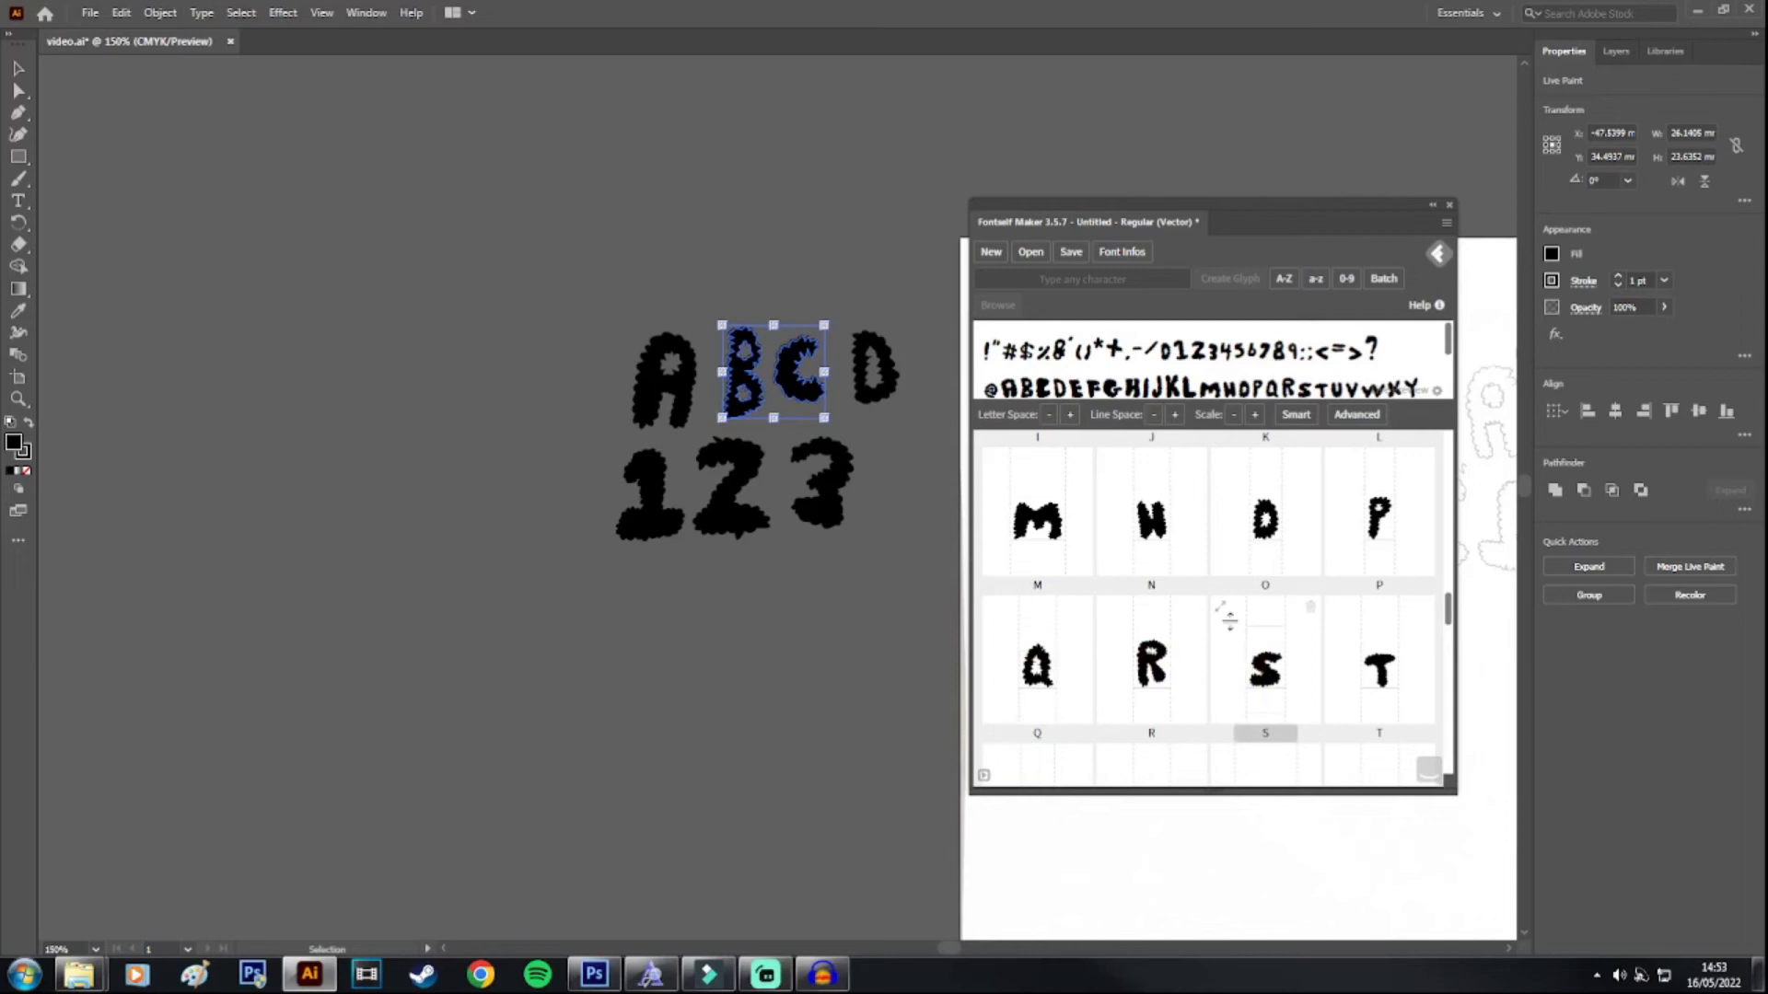
left_click(837, 640)
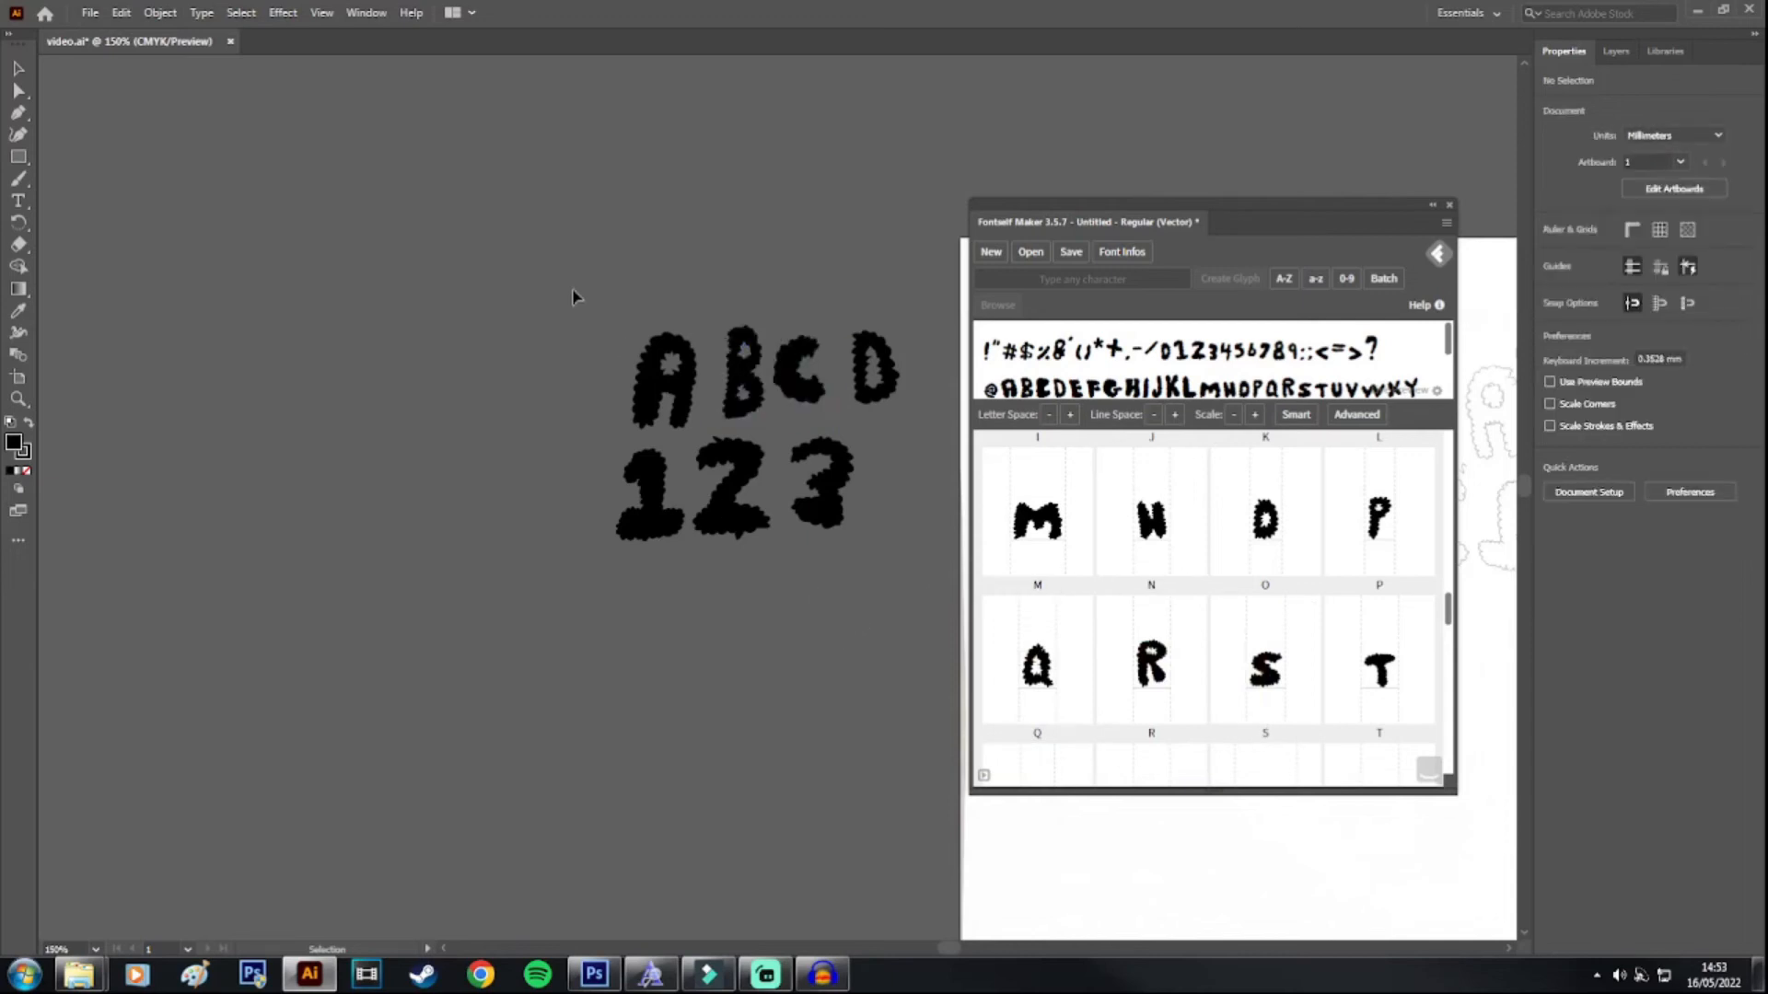
Step: Add the traced A to the existing font as a batch glyph
left_click(679, 387)
left_click_drag(679, 387, 1225, 704)
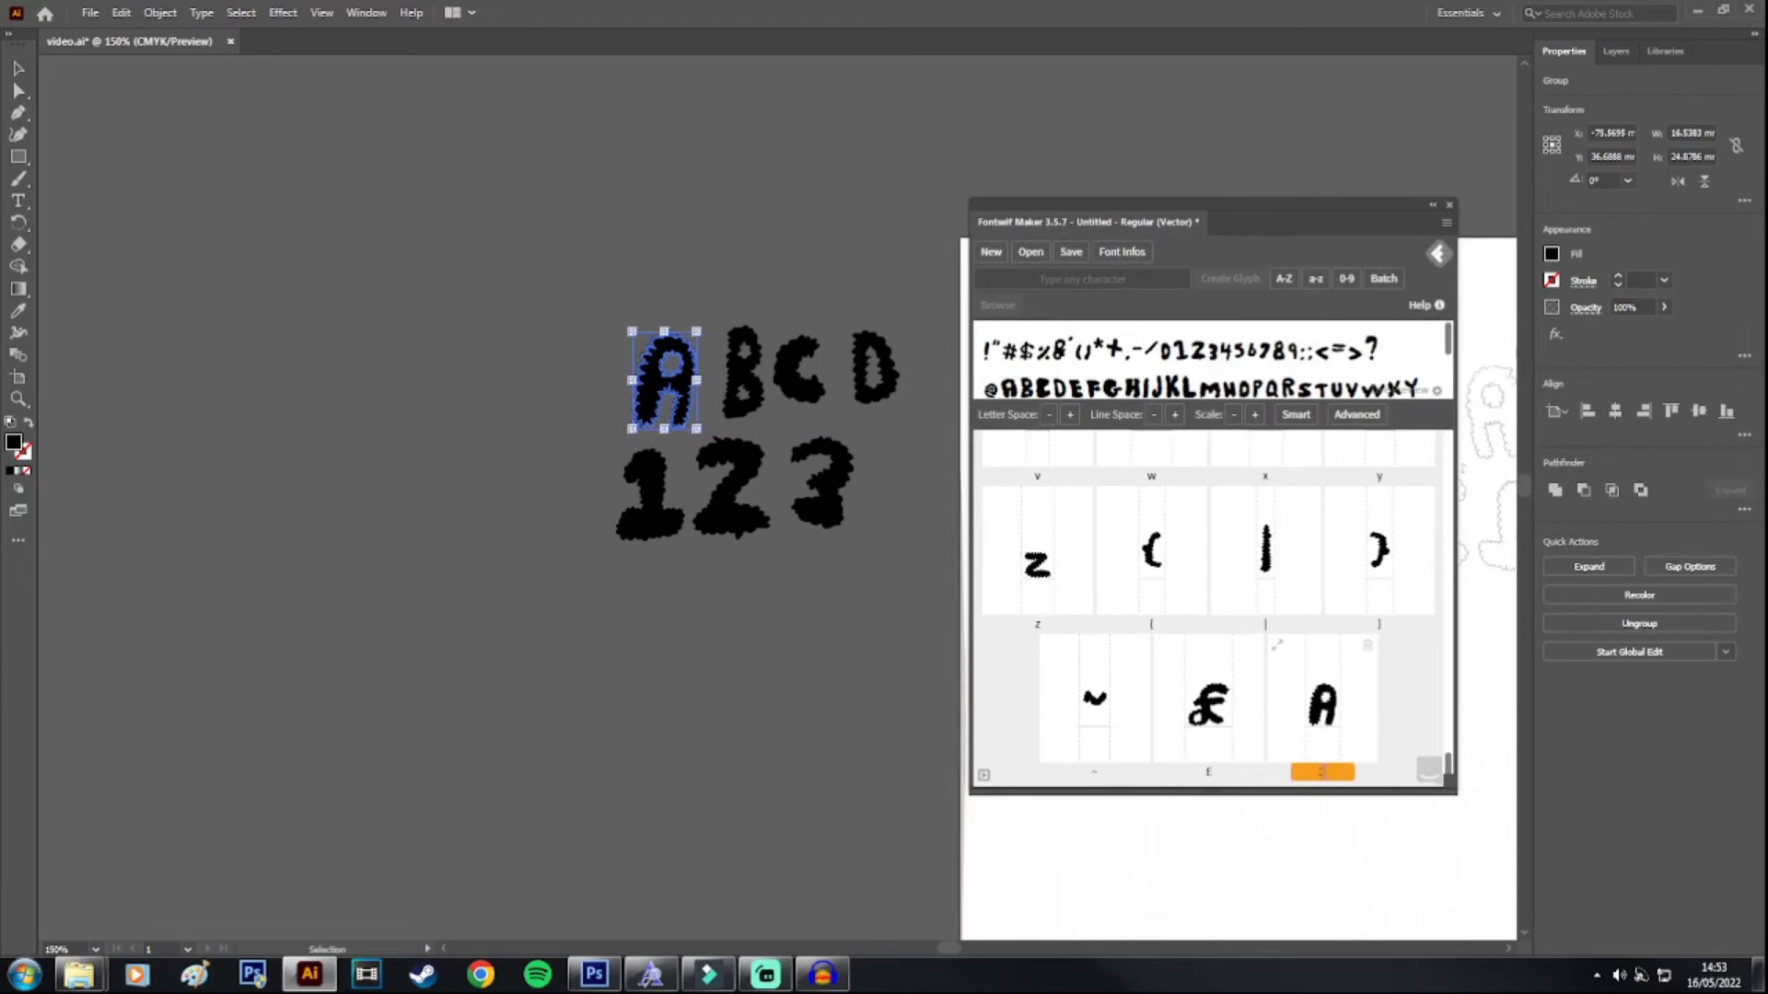
left_click(749, 274)
Step: Try to add the traced B to the existing font as a batch glyph
left_click(742, 393)
left_click_drag(746, 394, 1224, 698)
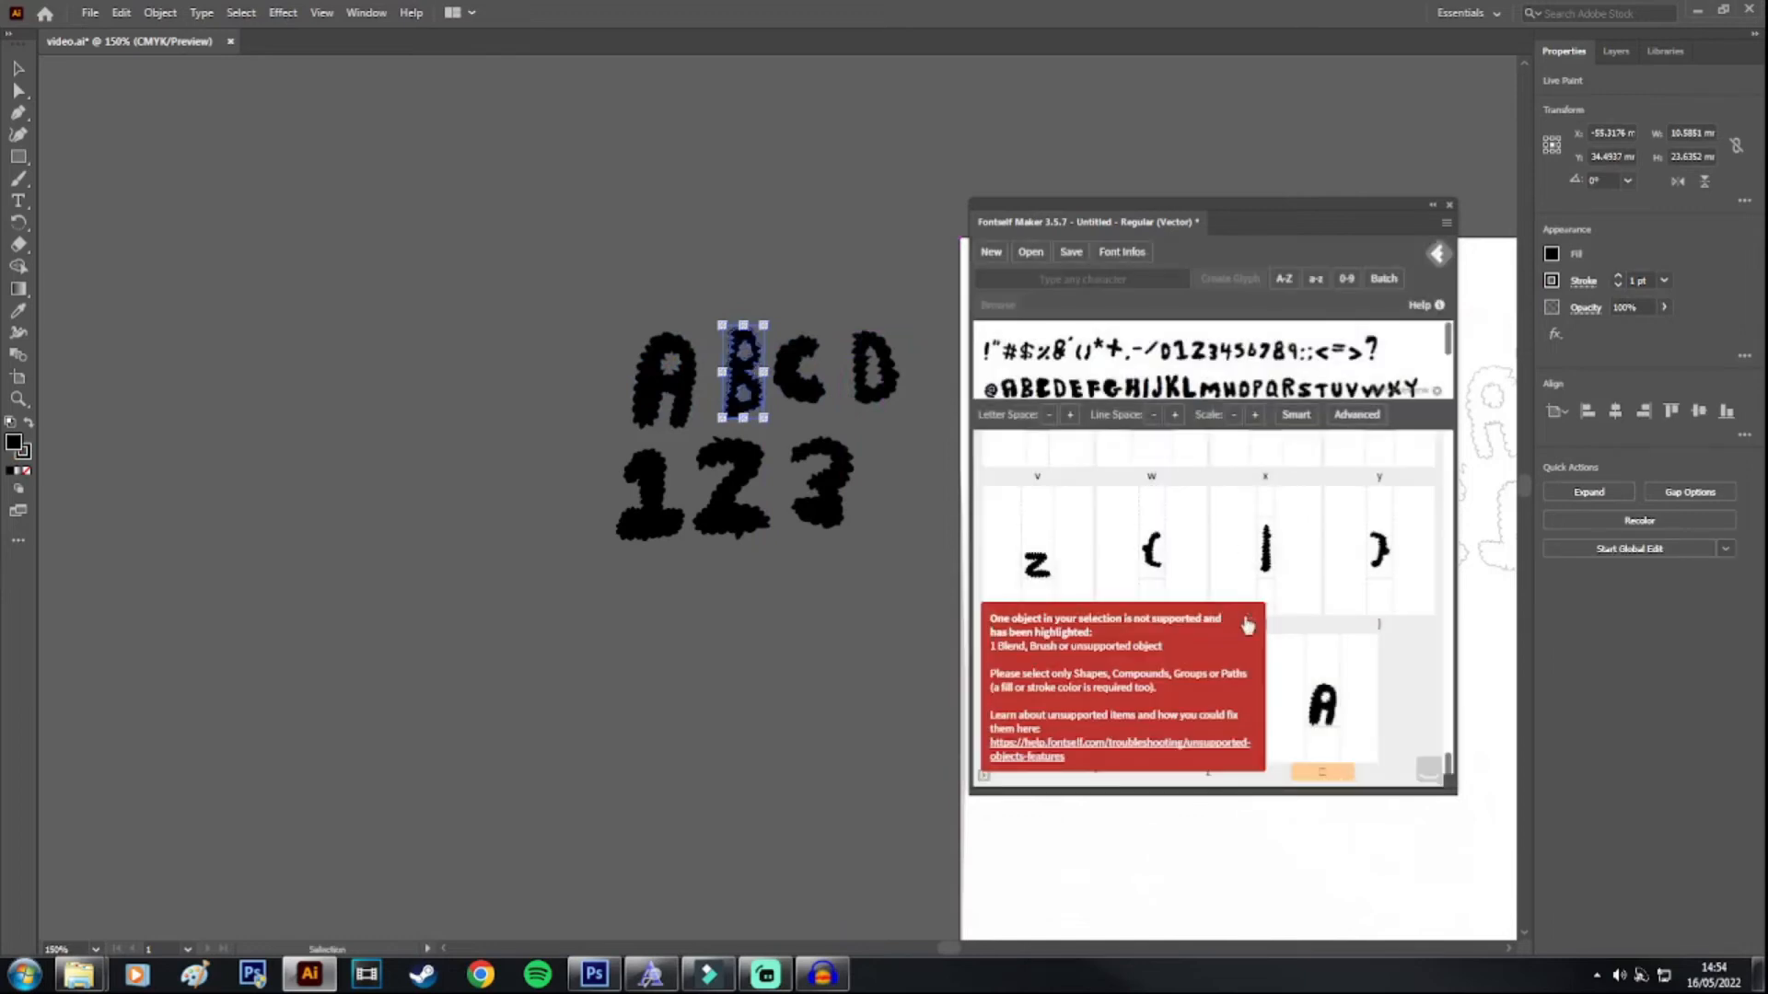
left_click(890, 217)
Step: Add the traced A as the first glyph of the new empty font
scroll(1201, 581, "down", 2)
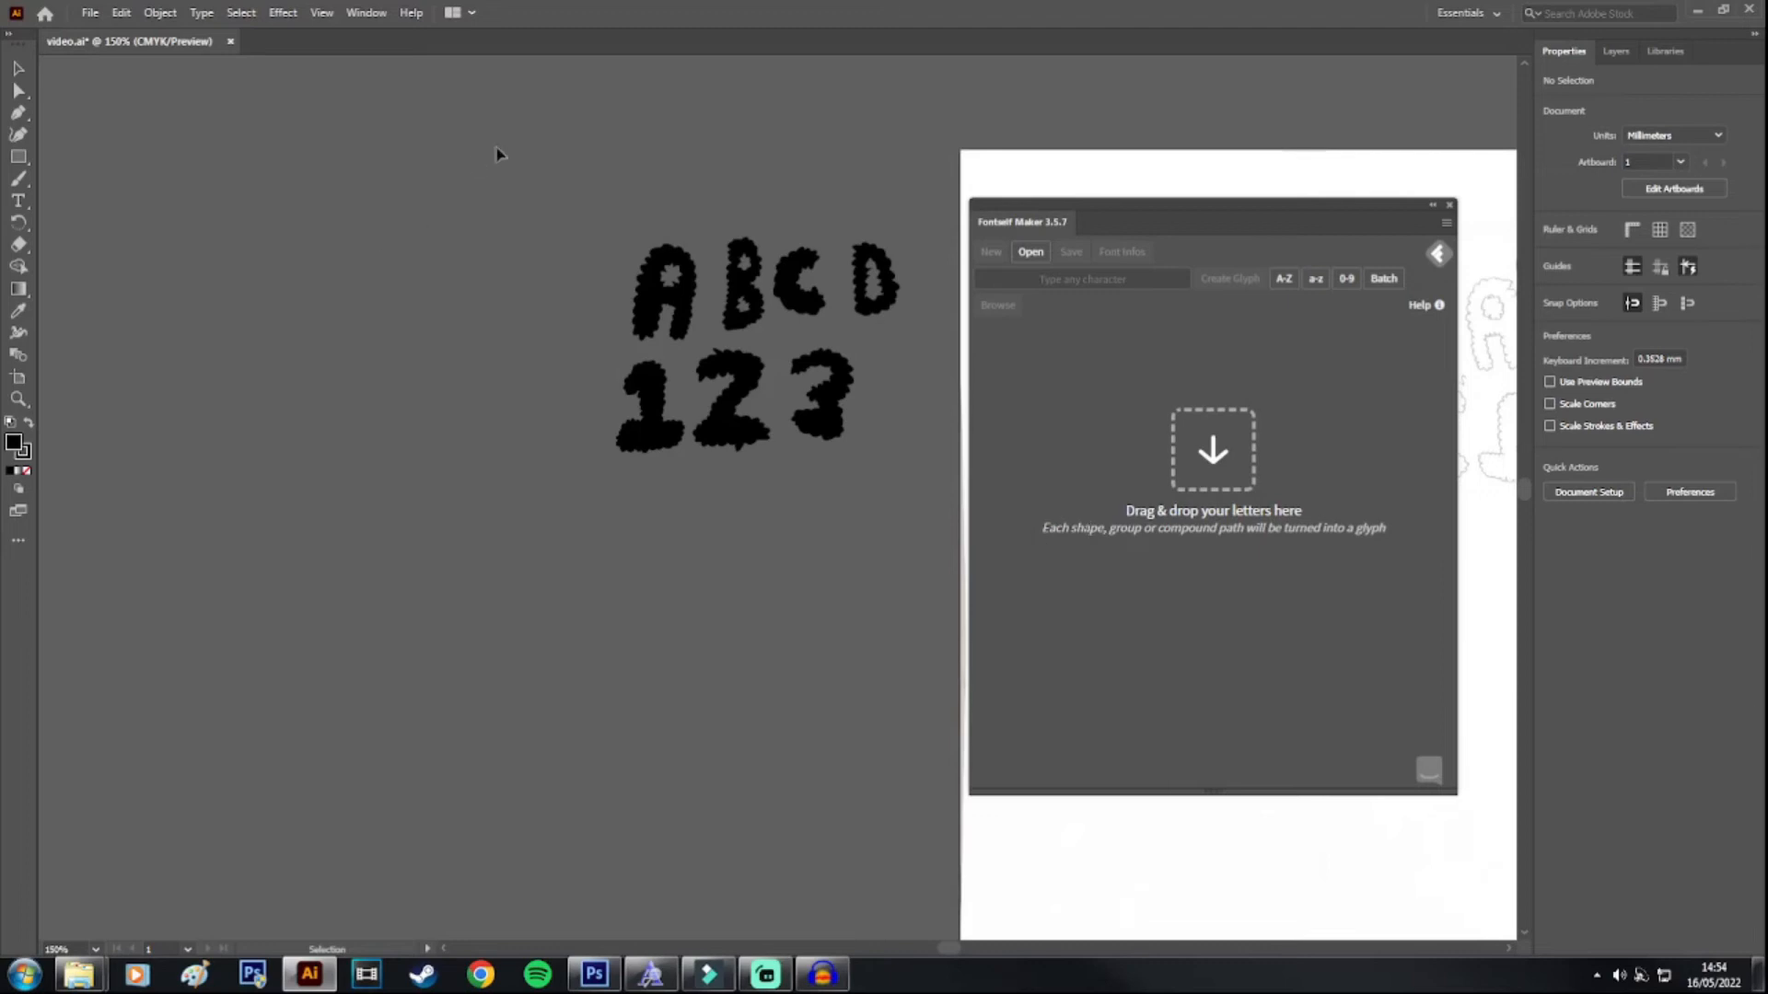
left_click(663, 294)
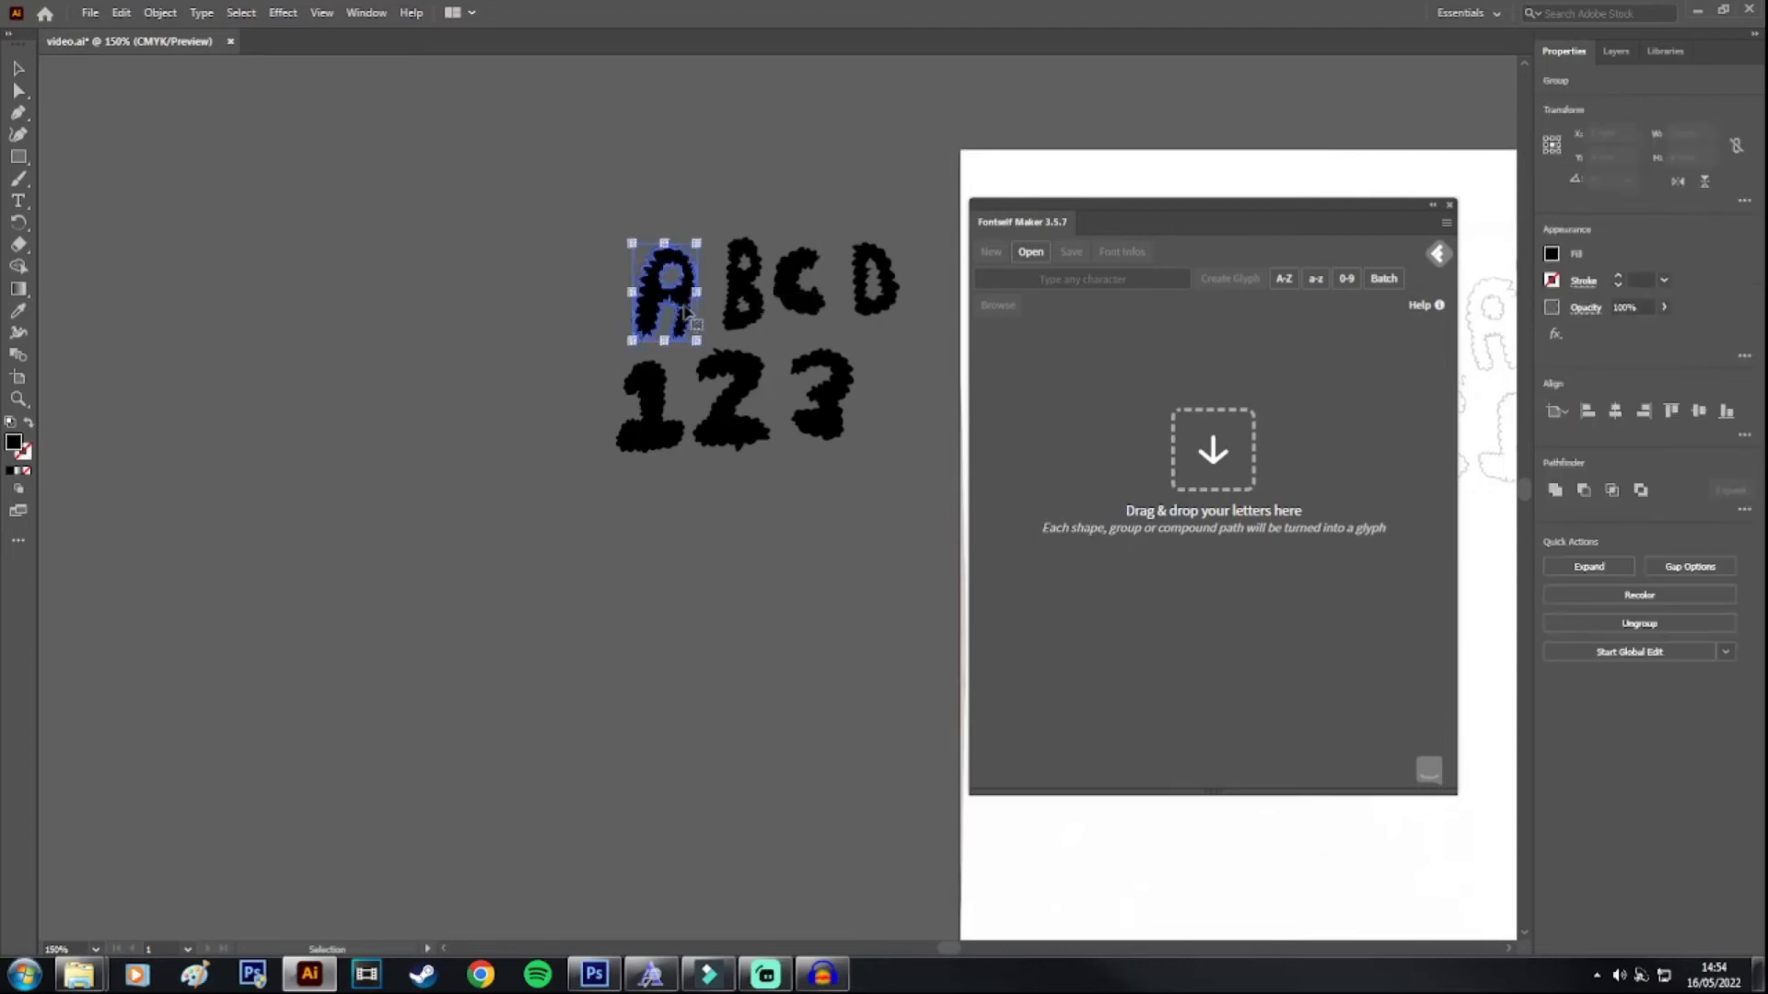
left_click_drag(686, 313, 1224, 681)
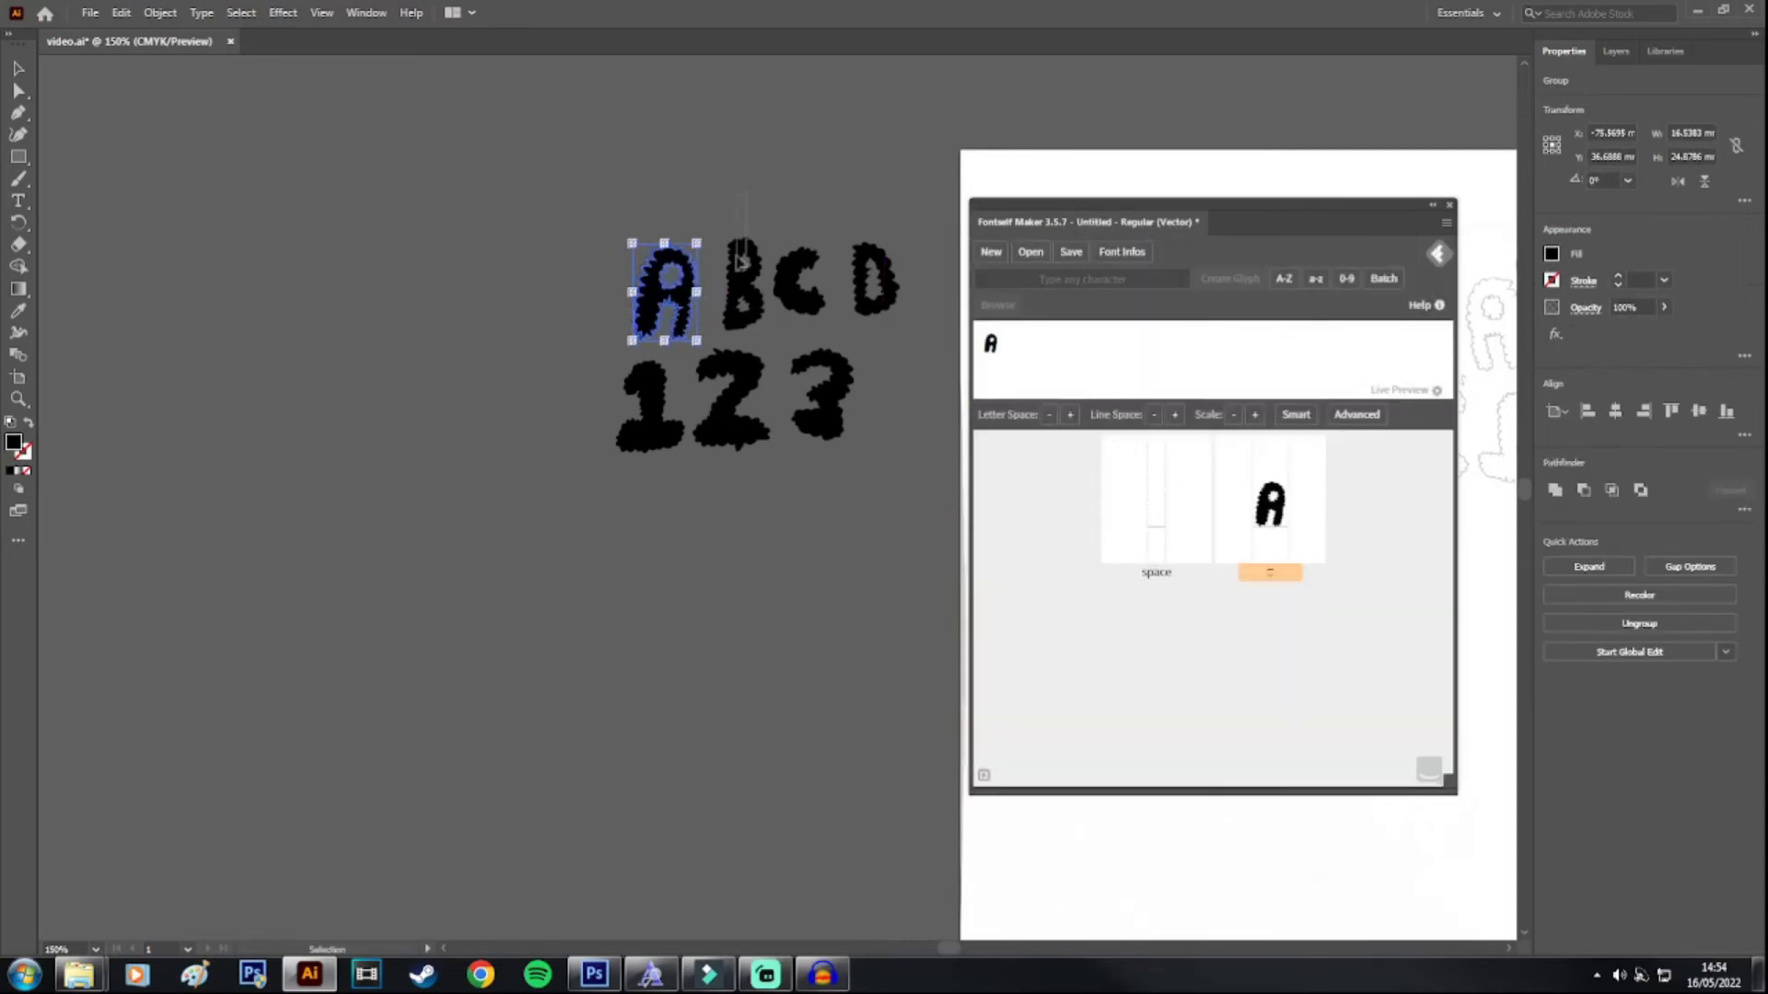
Step: Try to add the traced B and C one at a time as glyphs of the new font, dismissing each alert
left_click(741, 267)
left_click_drag(741, 277, 1234, 690)
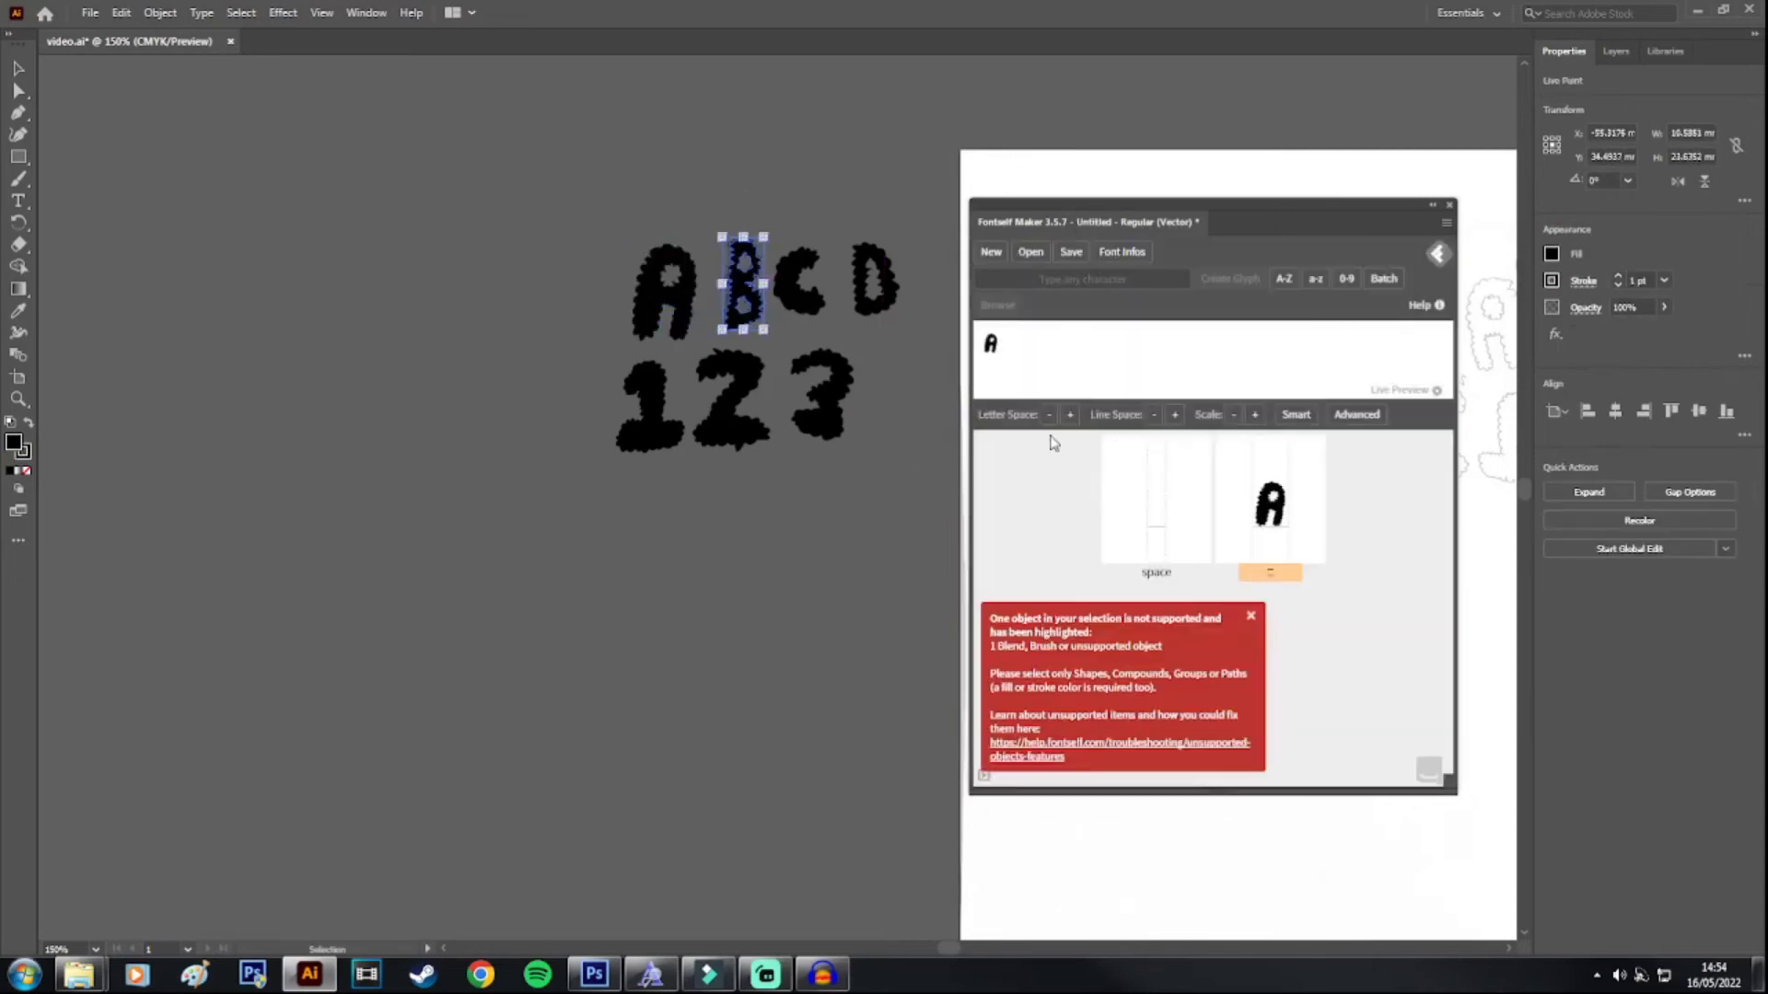
left_click(1251, 626)
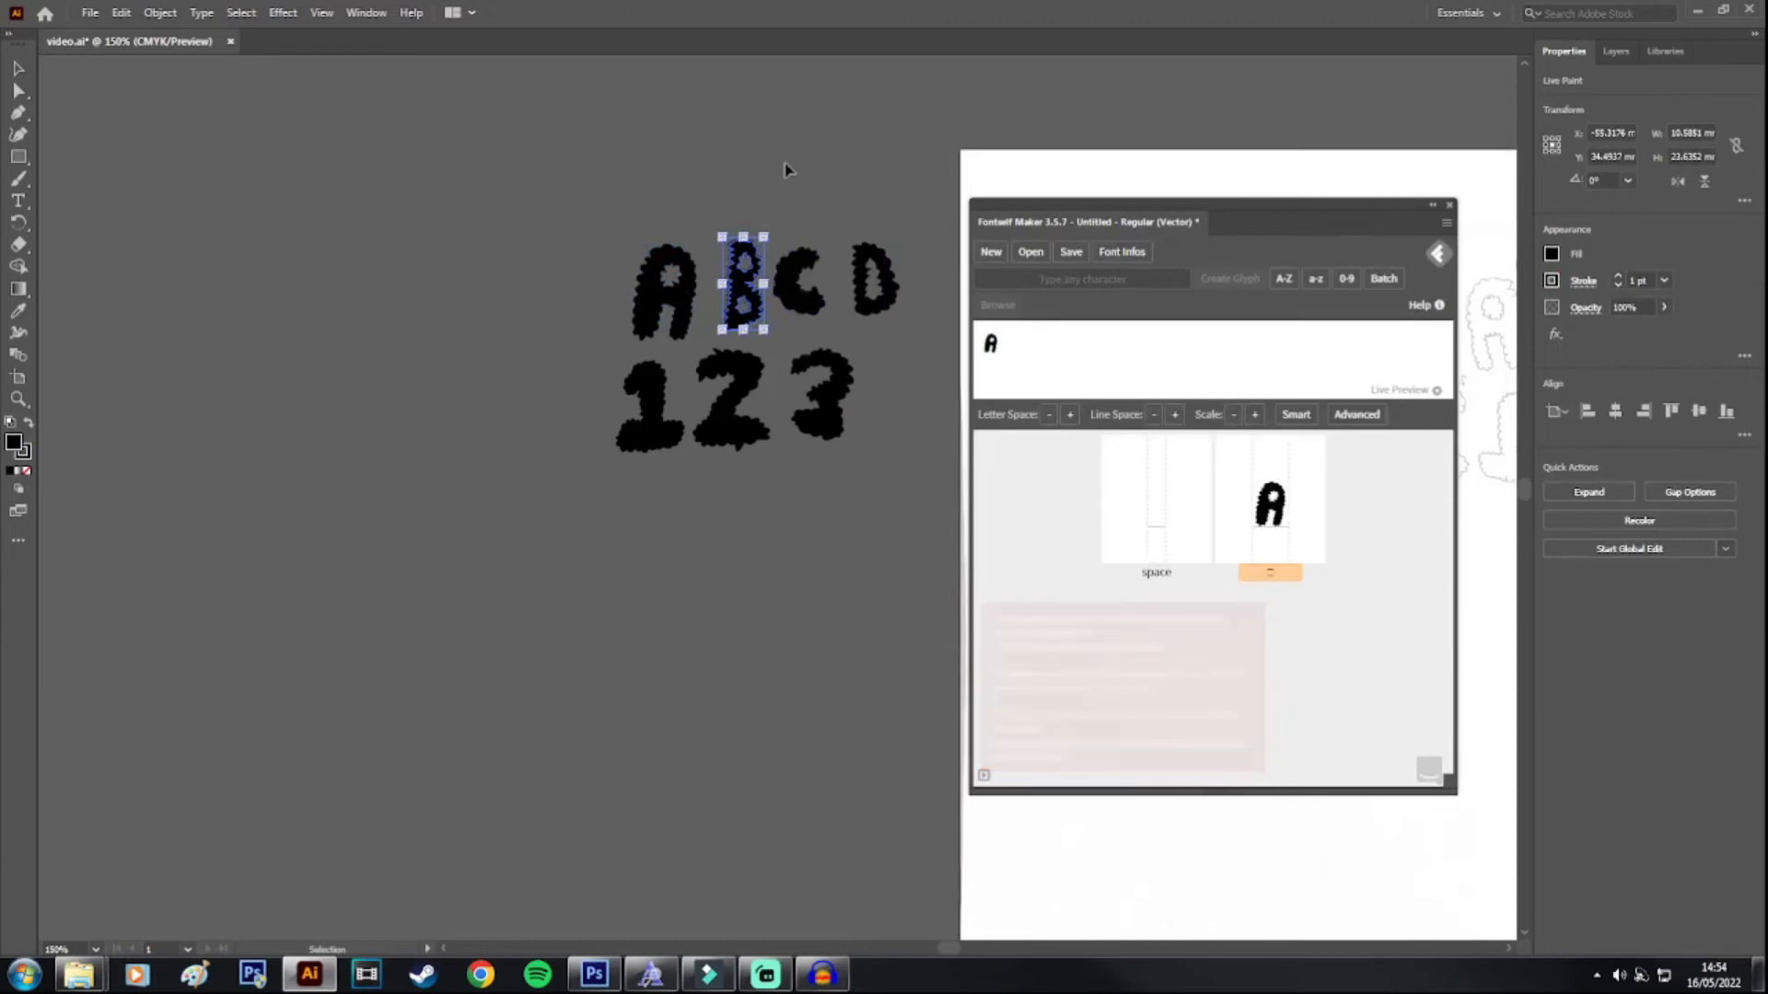
left_click(792, 198)
left_click(799, 284)
left_click_drag(799, 284, 1224, 671)
left_click(1250, 618)
Step: Add the traced D to the new font as a batch glyph
left_click(924, 193)
left_click(876, 279)
left_click_drag(876, 279, 1186, 672)
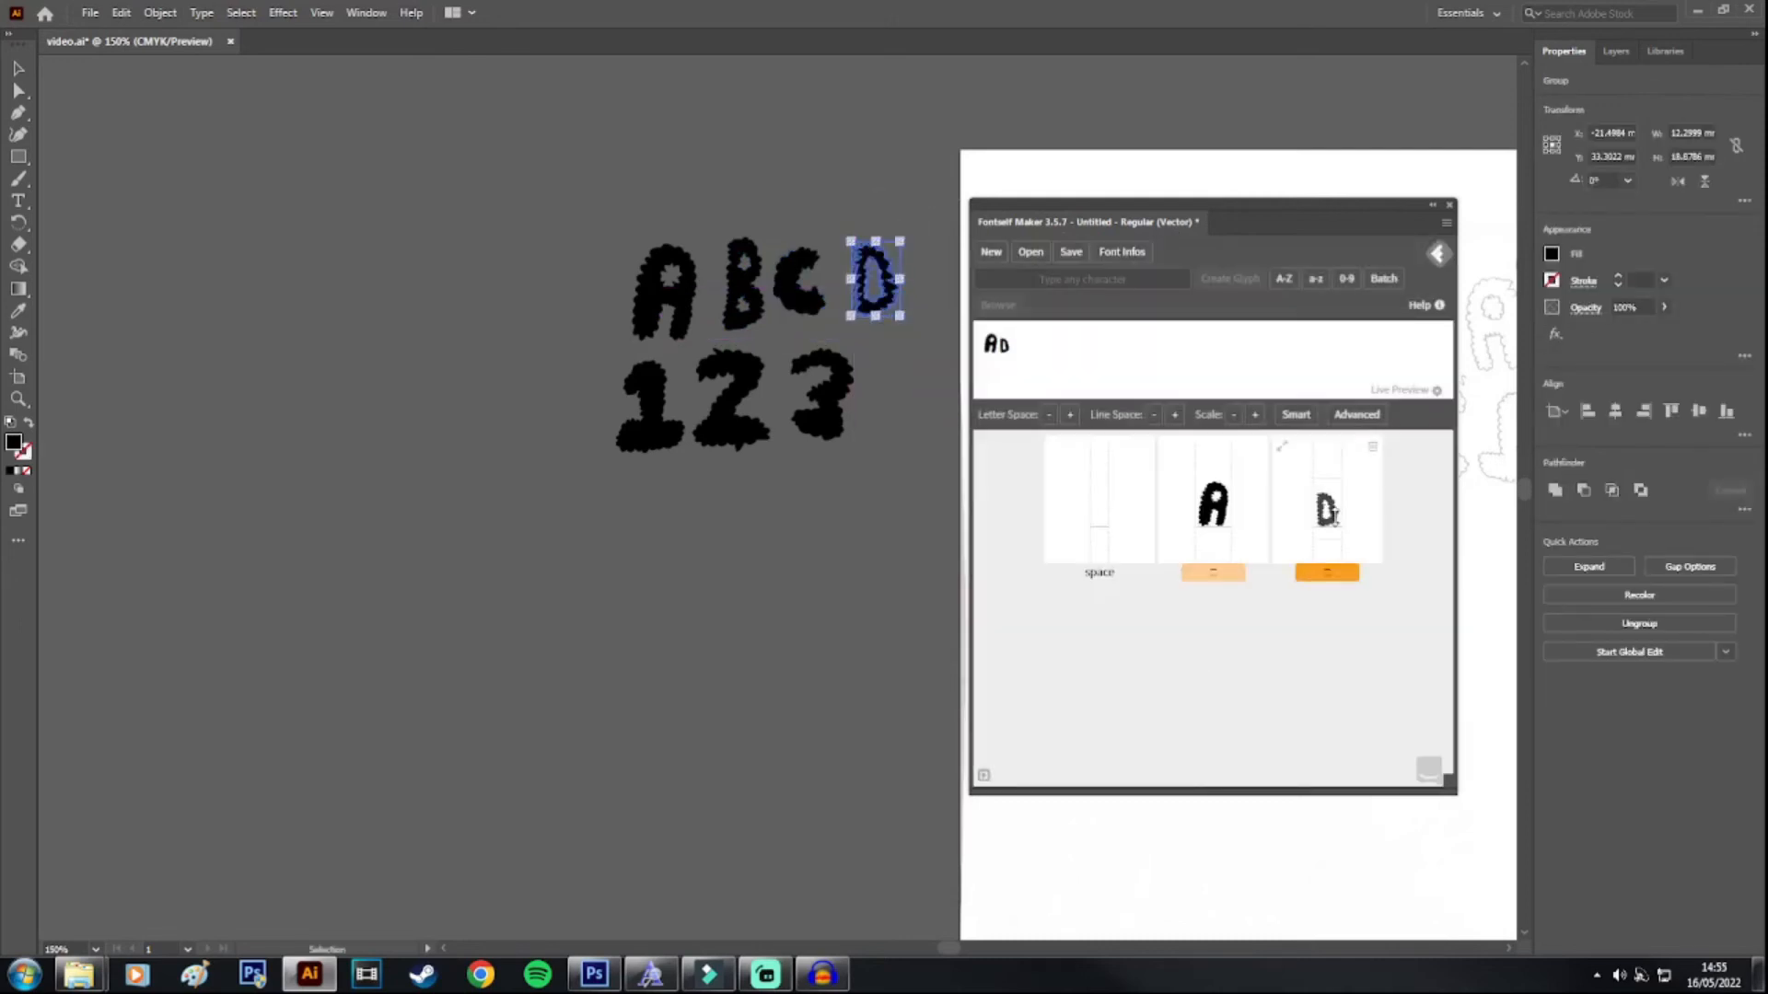
Step: Move the B above the row of letters, try to add it as a glyph, and dismiss the alert
left_click(727, 192)
left_click_drag(713, 209, 1195, 666)
left_click(736, 221)
left_click(810, 147)
left_click(728, 186)
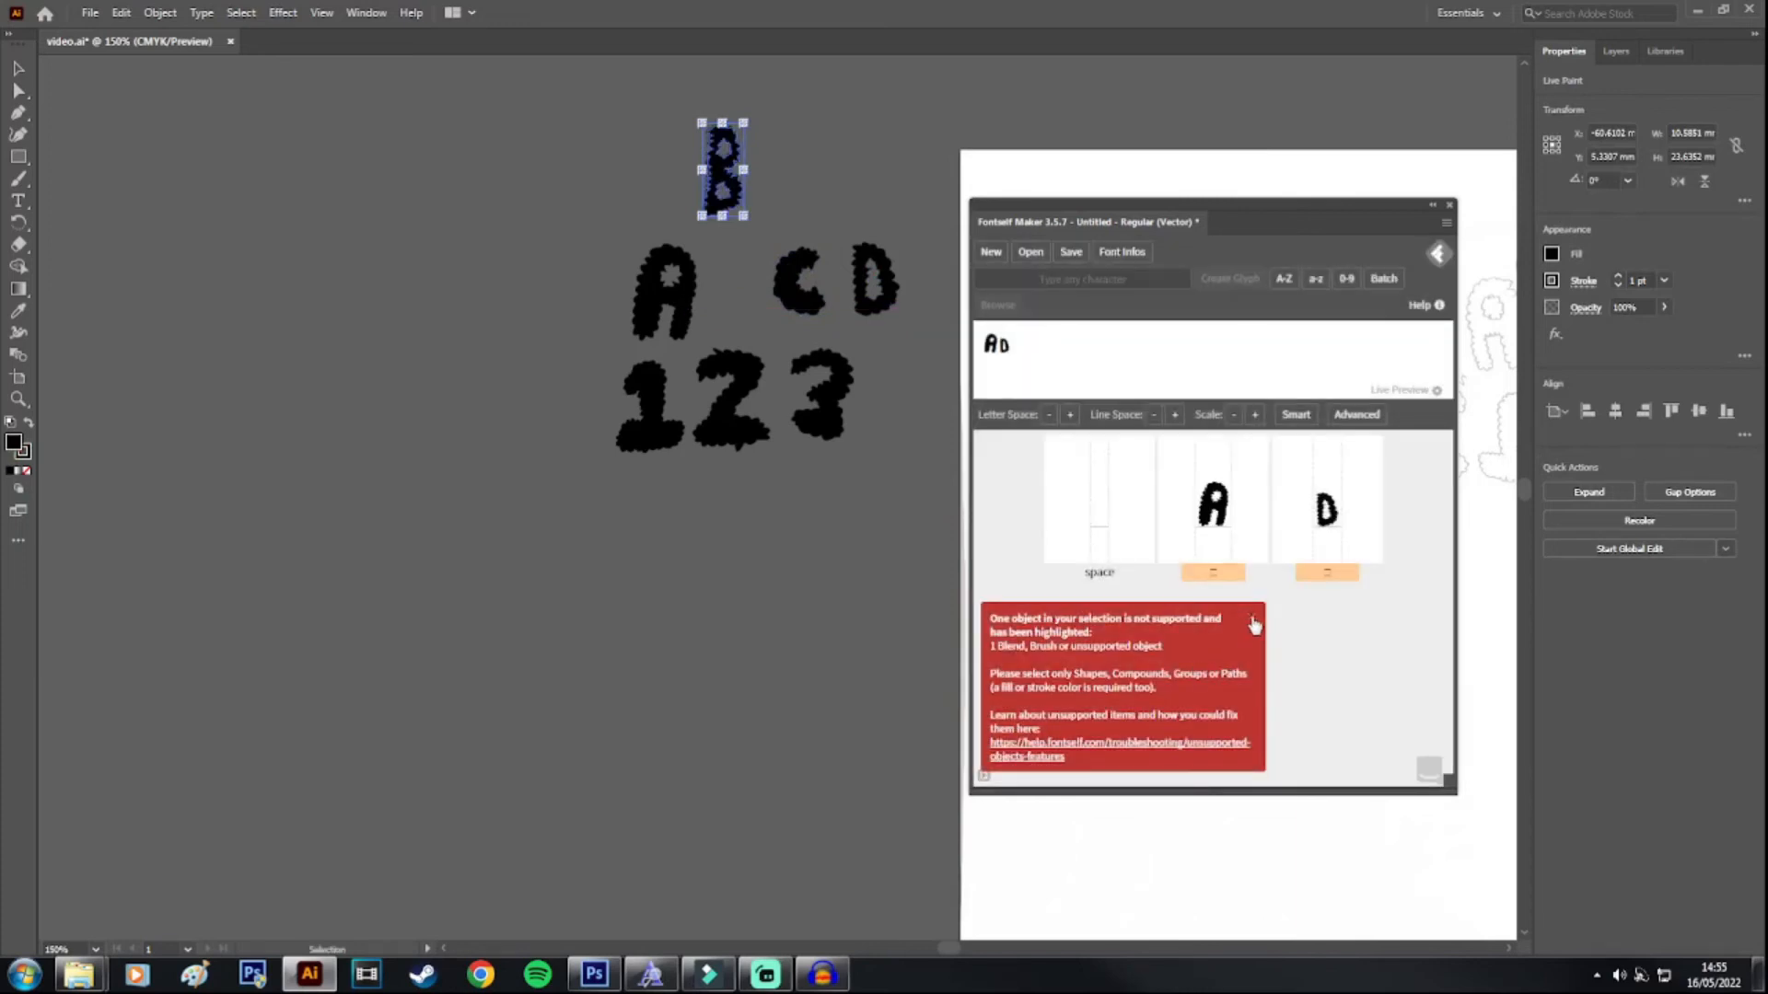
left_click(1252, 621)
left_click(793, 103)
left_click_drag(811, 94, 647, 281)
left_click(863, 76)
left_click_drag(815, 119, 552, 197)
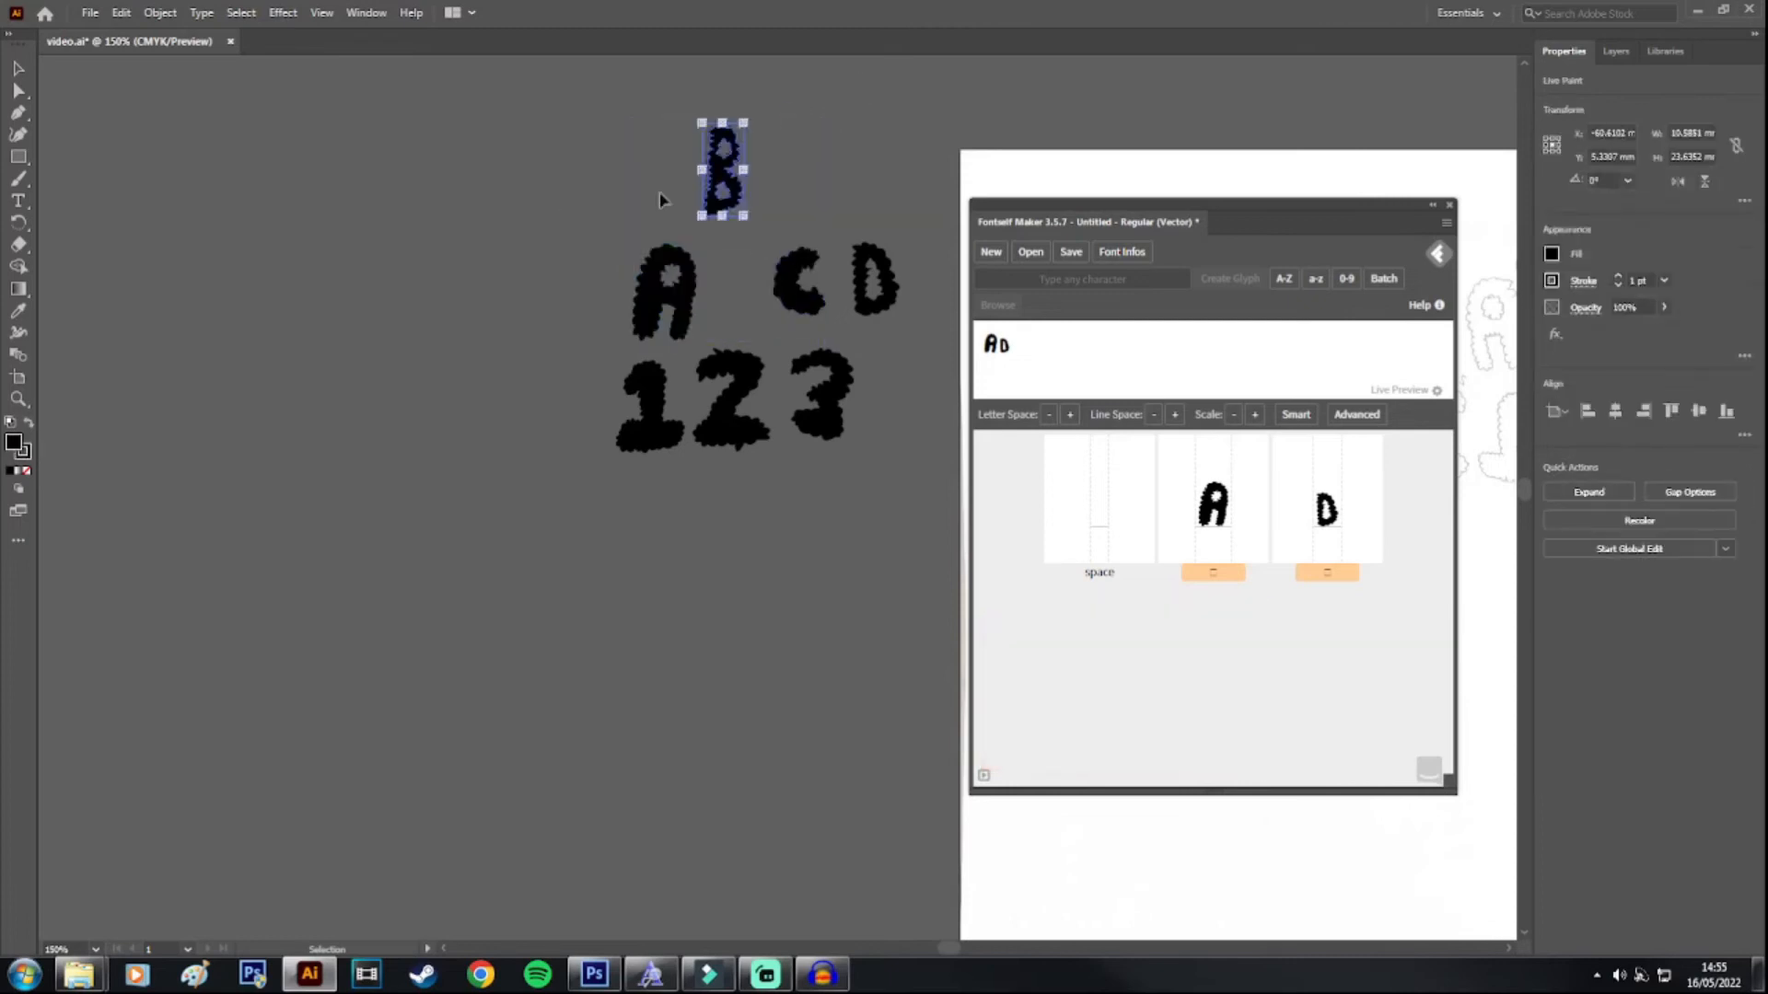
left_click(794, 148)
left_click_drag(809, 90, 633, 258)
left_click(801, 88)
left_click_drag(656, 191, 657, 192)
Step: Add the traced 1, 2 and 3 together to the new font as batch glyphs
left_click_drag(748, 484, 540, 422)
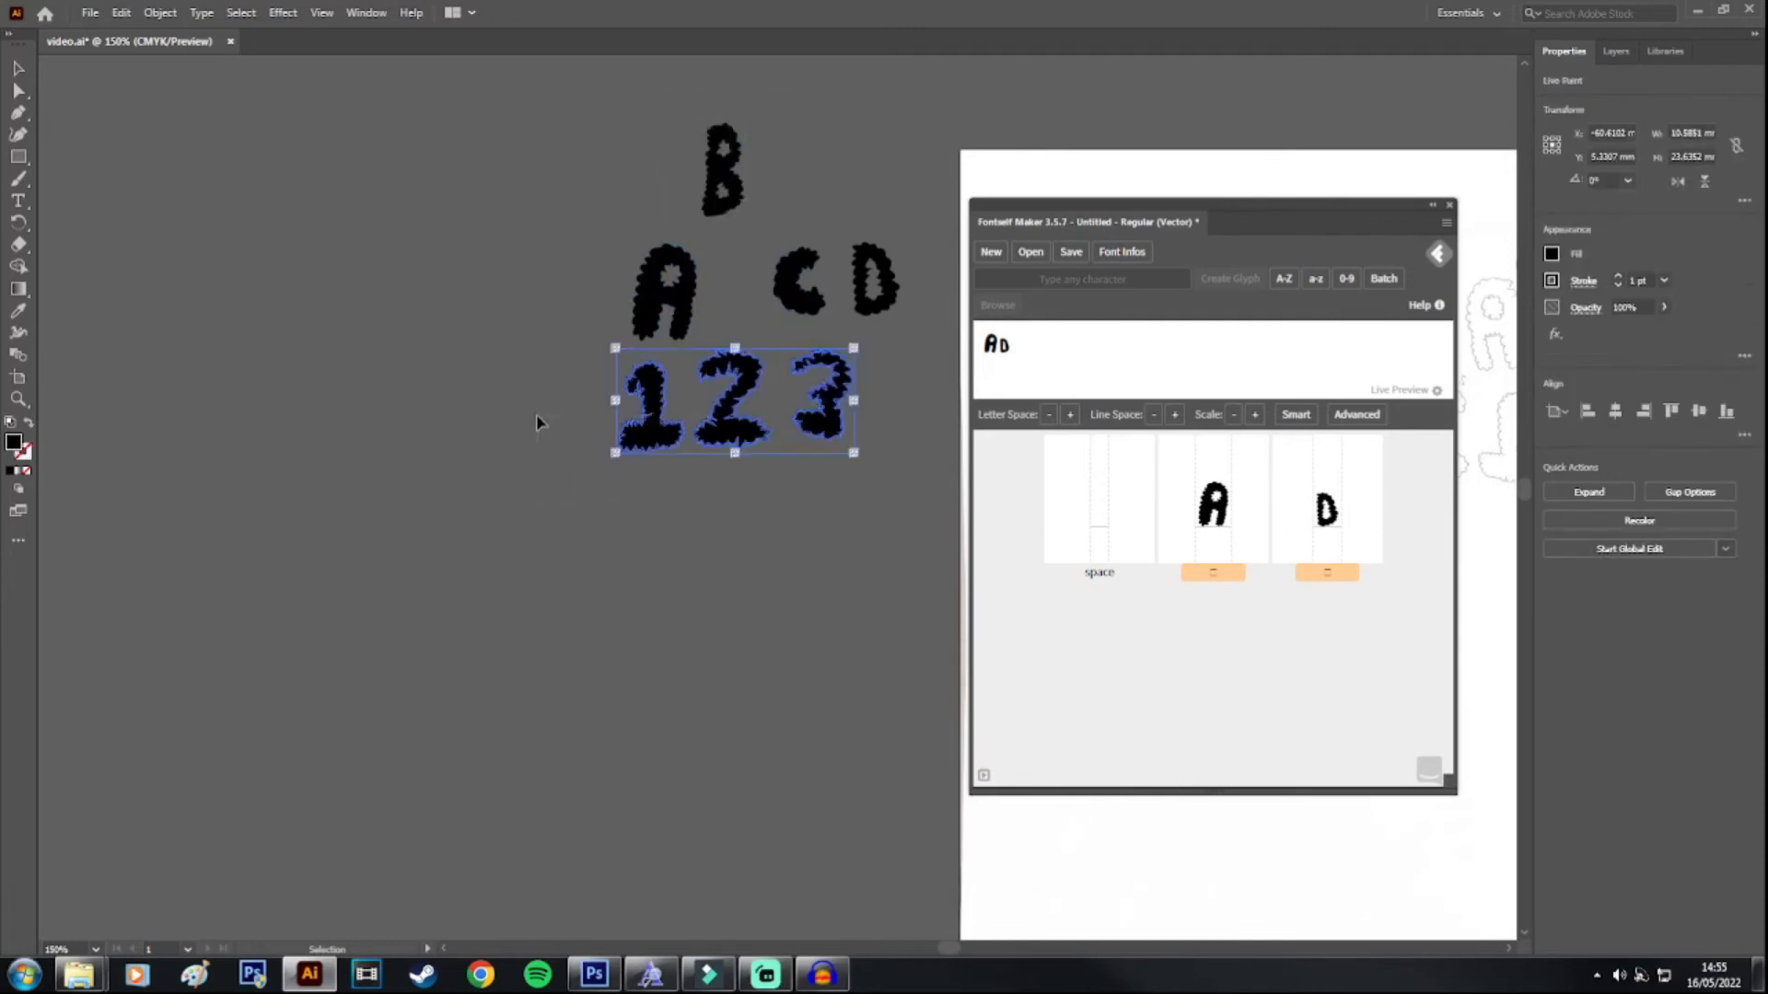
left_click_drag(658, 414, 1144, 721)
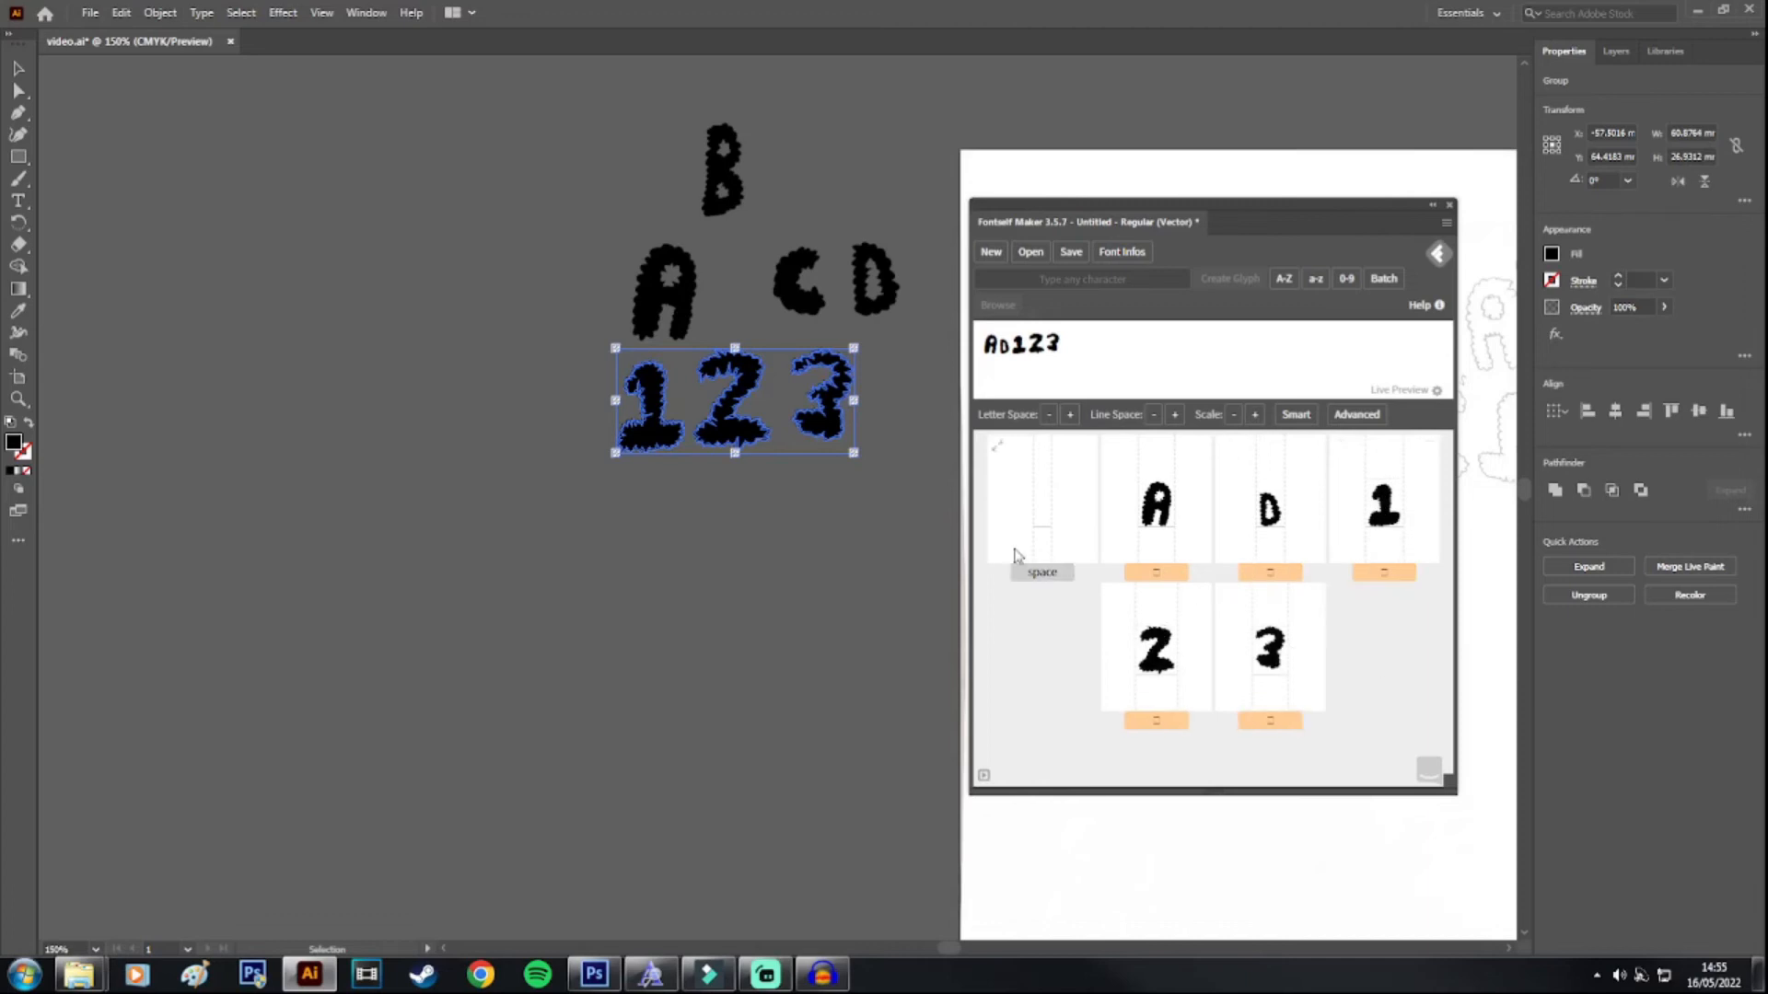
Step: Move the A and the C away from the other characters on the canvas
left_click(799, 111)
left_click_drag(686, 304, 465, 284)
mouse_move(807, 269)
left_mouse_down()
mouse_move(876, 107)
mouse_move(867, 135)
left_mouse_up()
Step: Try to add the B as a glyph again, and enlarge it slightly and place it between the A and the C
left_click(722, 174)
left_click_drag(722, 175, 1202, 626)
key("e")
key("v")
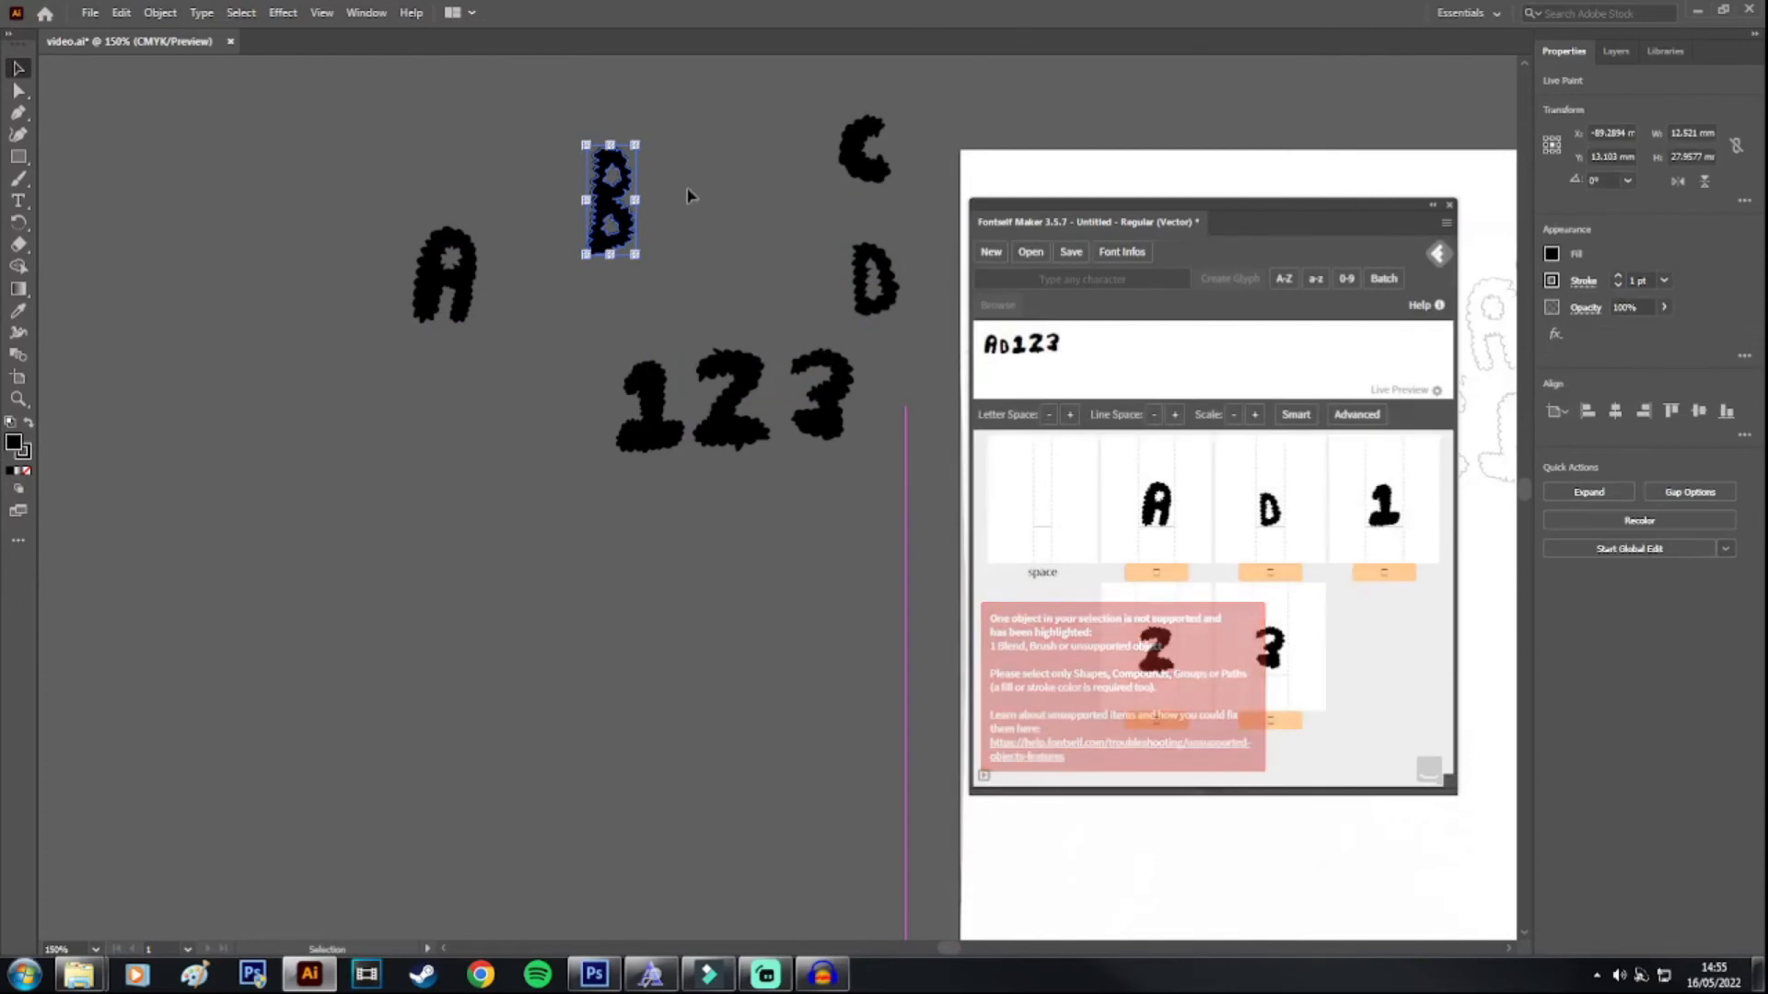
left_click(286, 178)
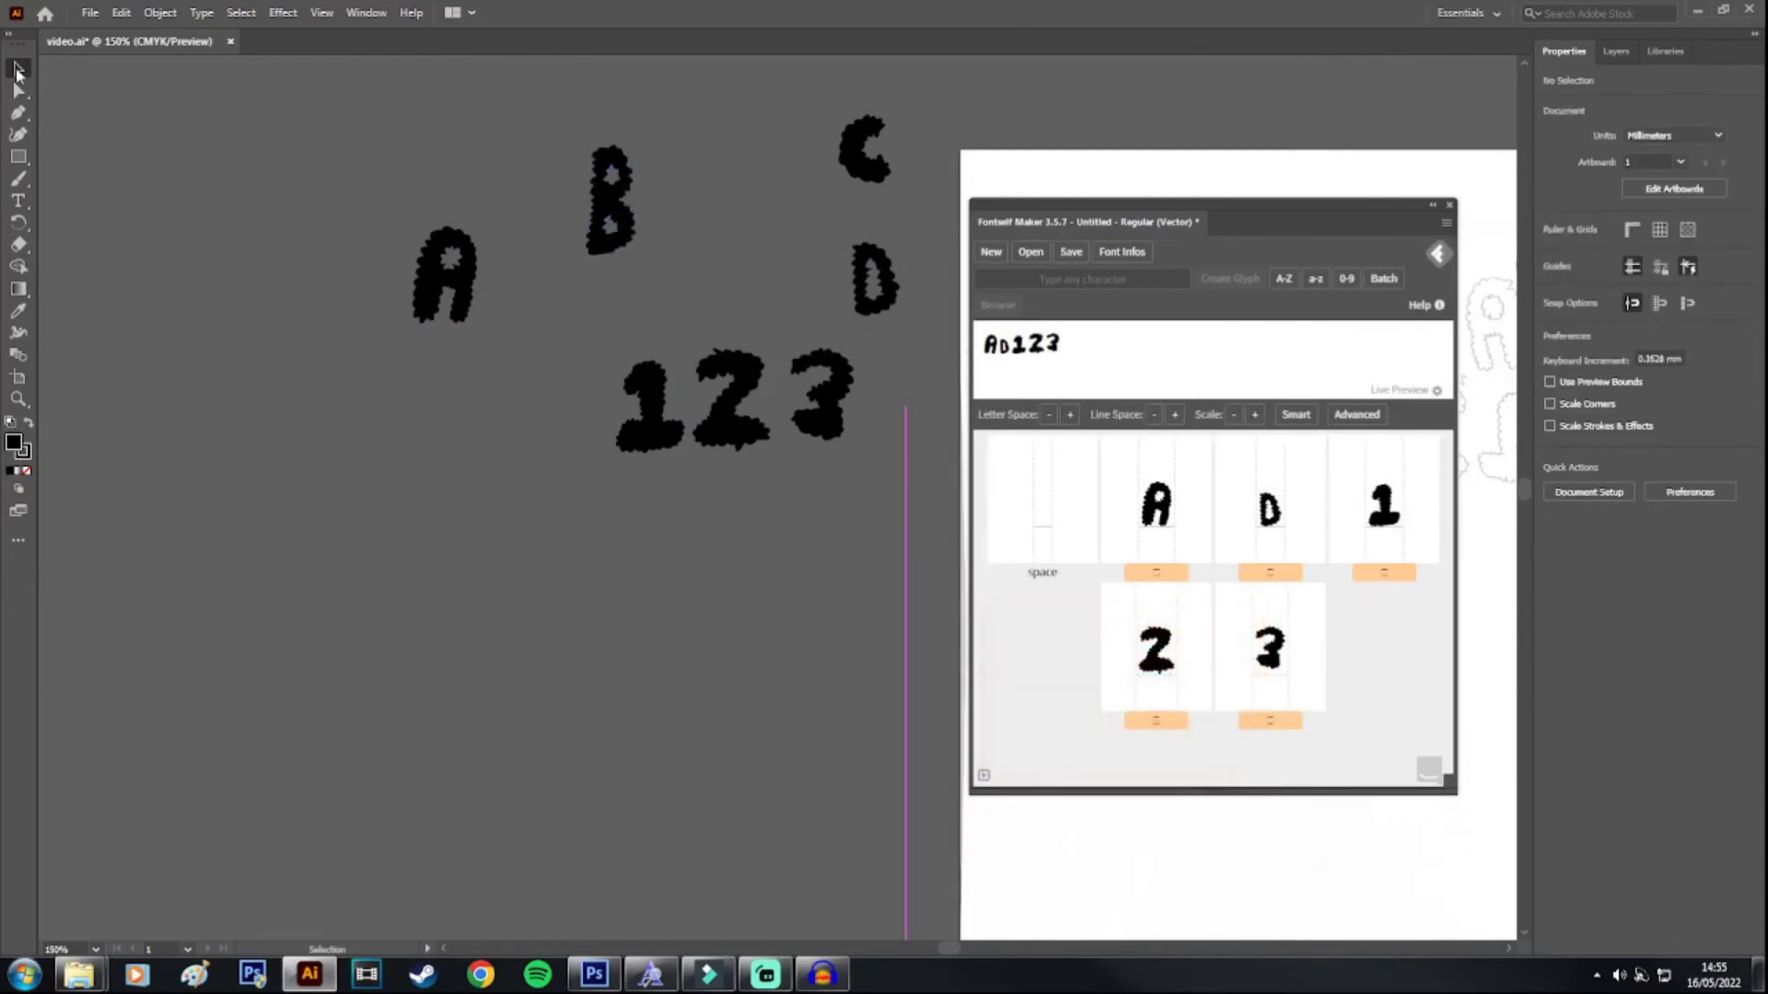
Step: Move the B clear of the A, expand its object, fill and stroke, and add it to the font as a glyph
mouse_move(527, 111)
left_mouse_down()
mouse_move(597, 162)
mouse_move(489, 426)
mouse_move(656, 169)
mouse_move(589, 198)
mouse_move(691, 218)
mouse_move(677, 212)
left_mouse_up()
left_click(732, 108)
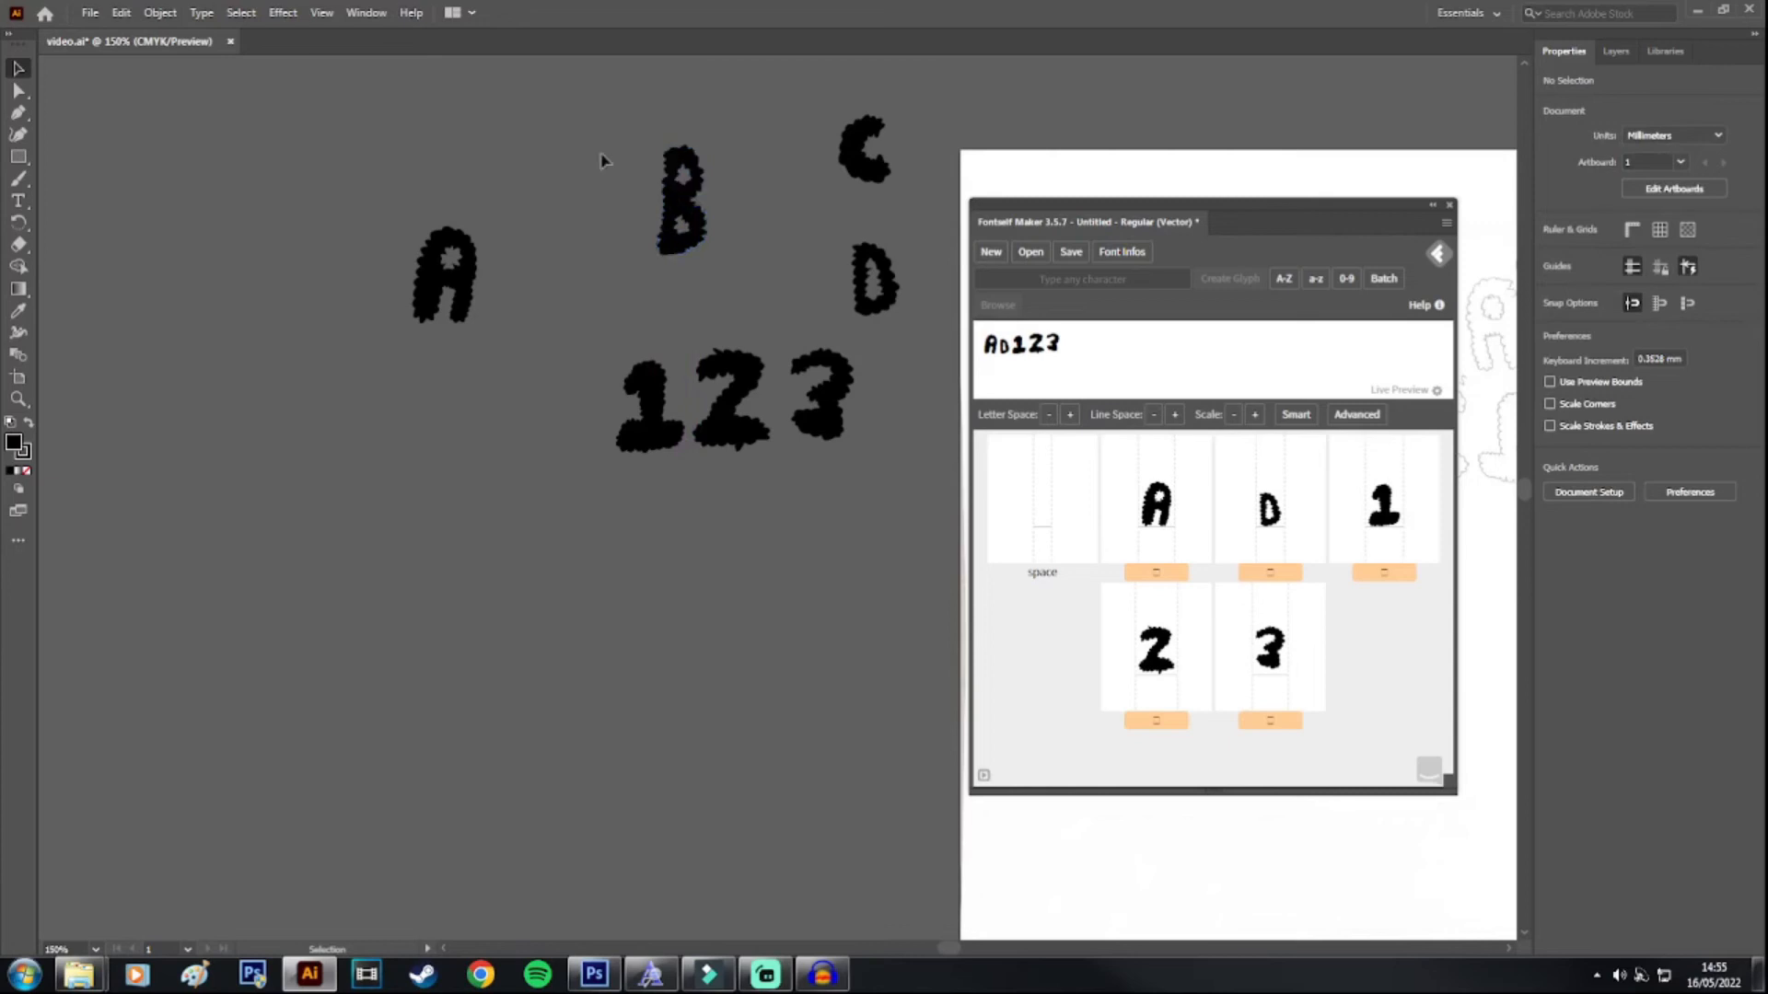
left_click_drag(586, 110, 746, 269)
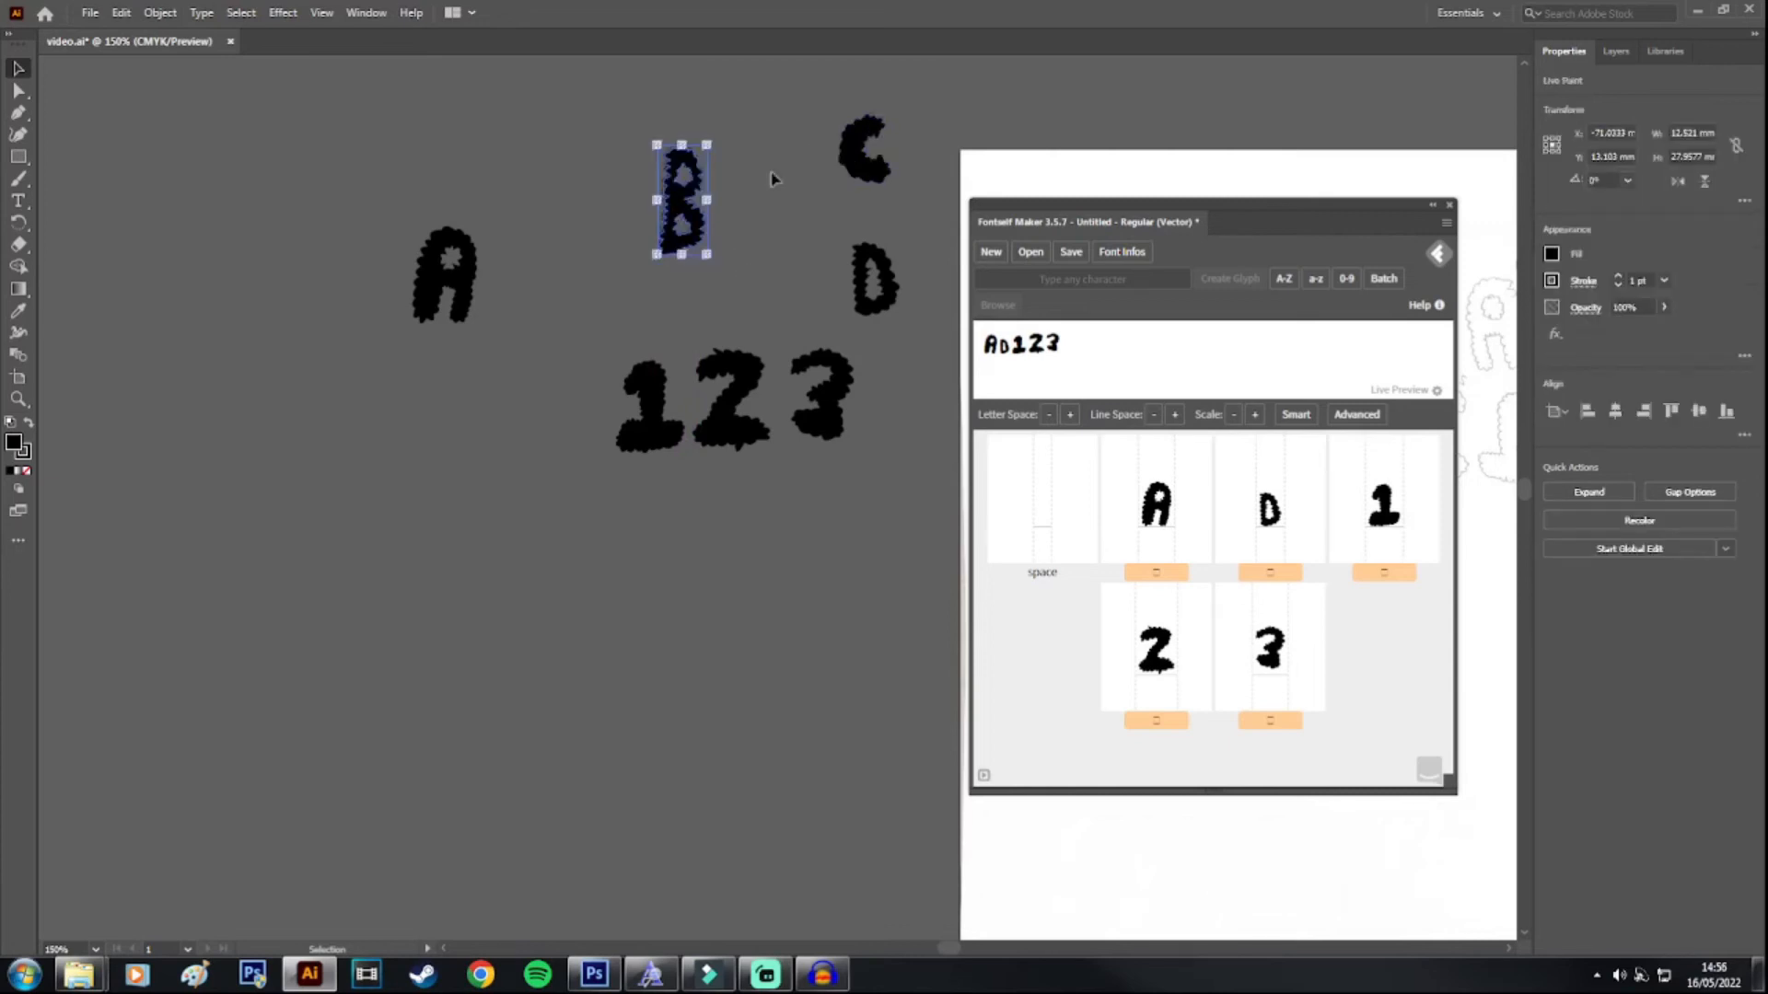
left_click(773, 149)
left_click_drag(773, 149, 587, 295)
left_click(160, 12)
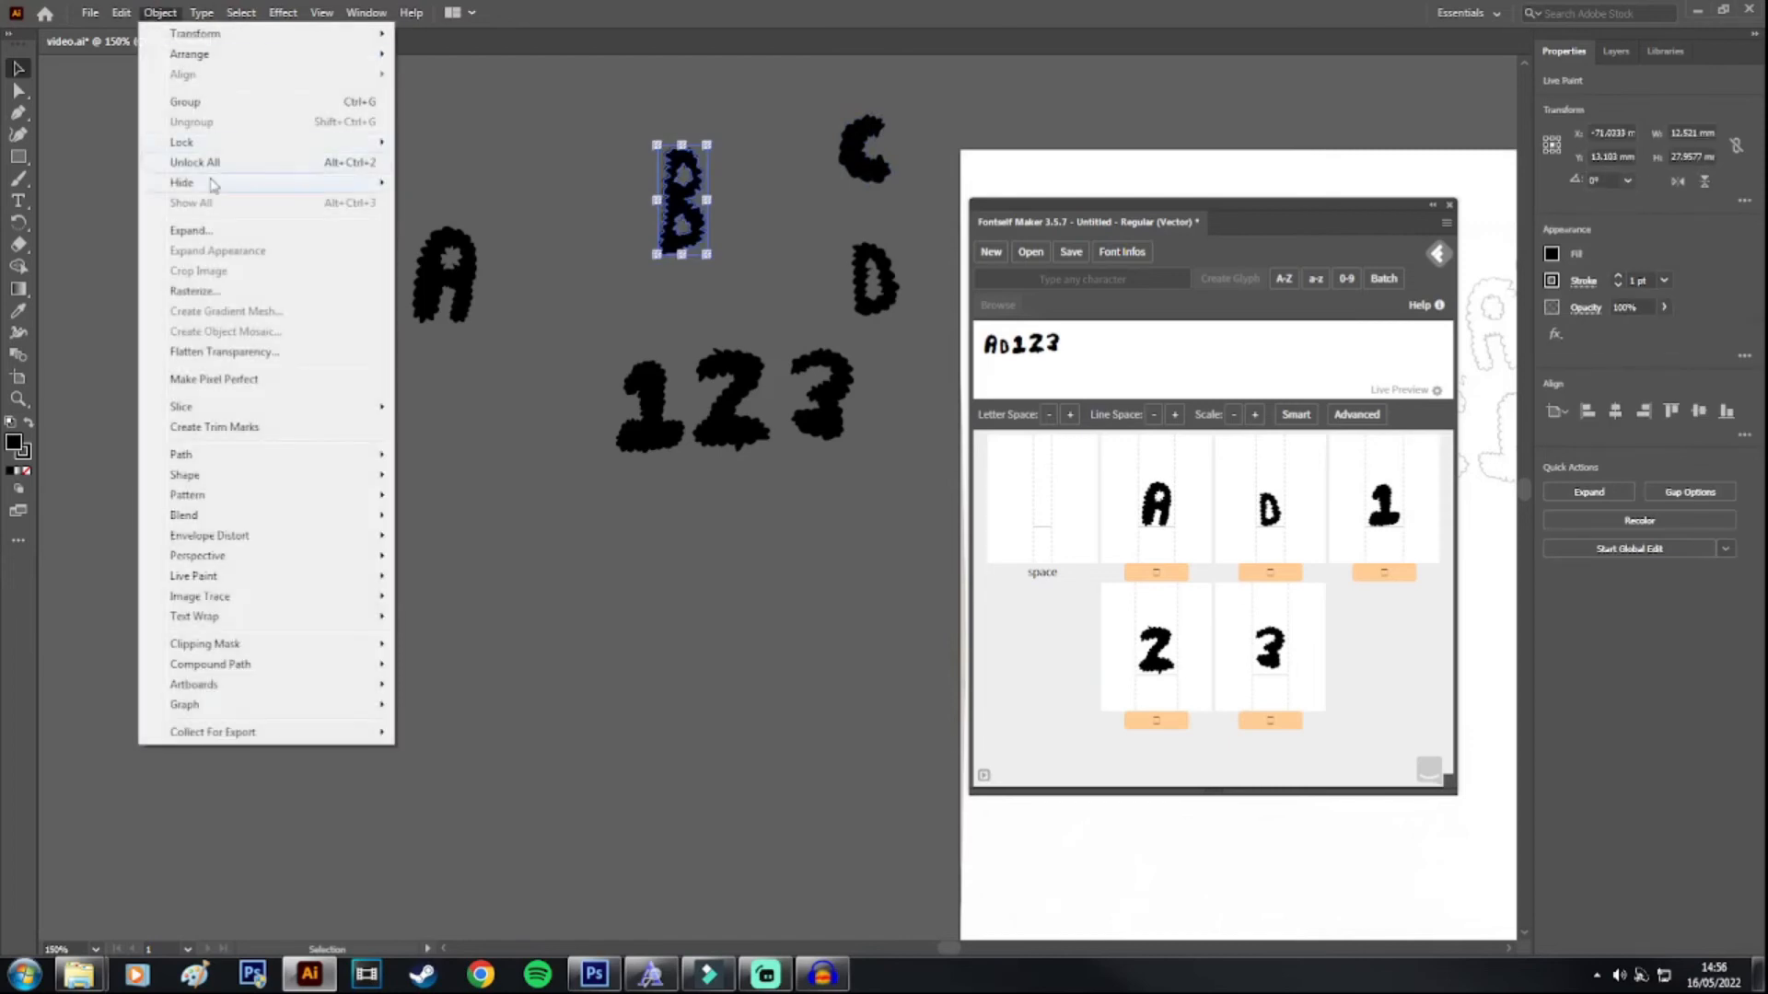
left_click(219, 229)
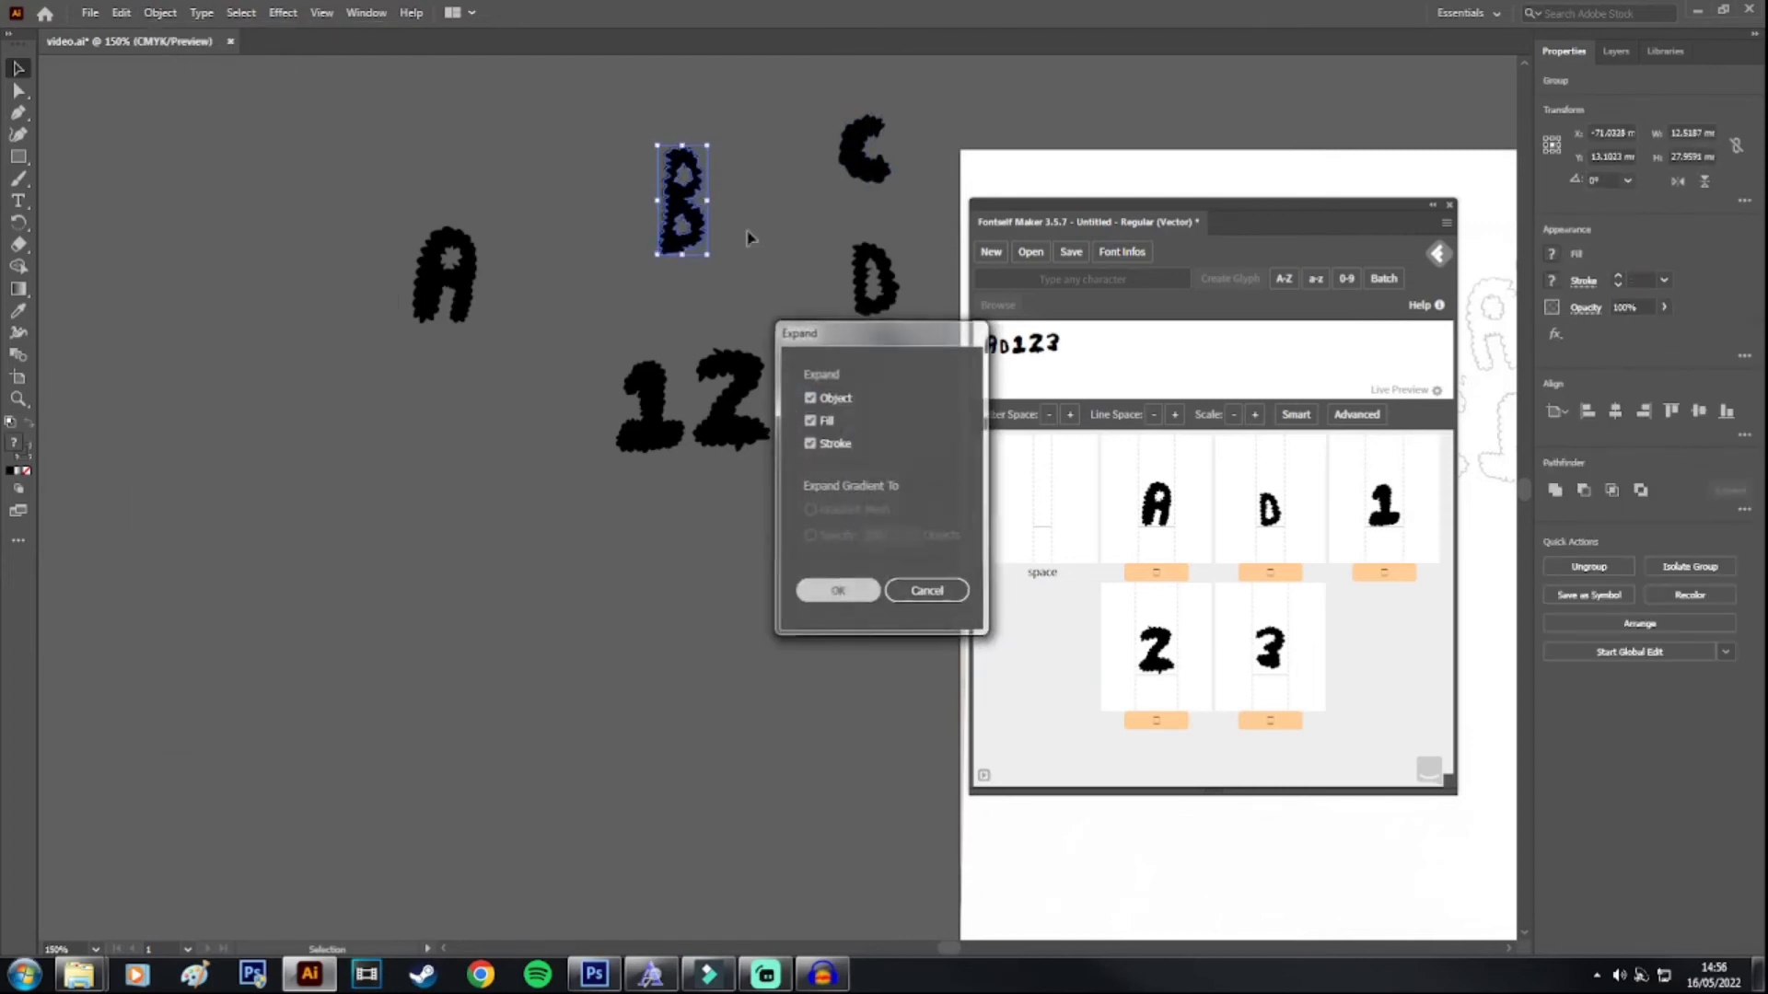
key("Return")
left_click(752, 90)
left_click_drag(700, 182, 1221, 657)
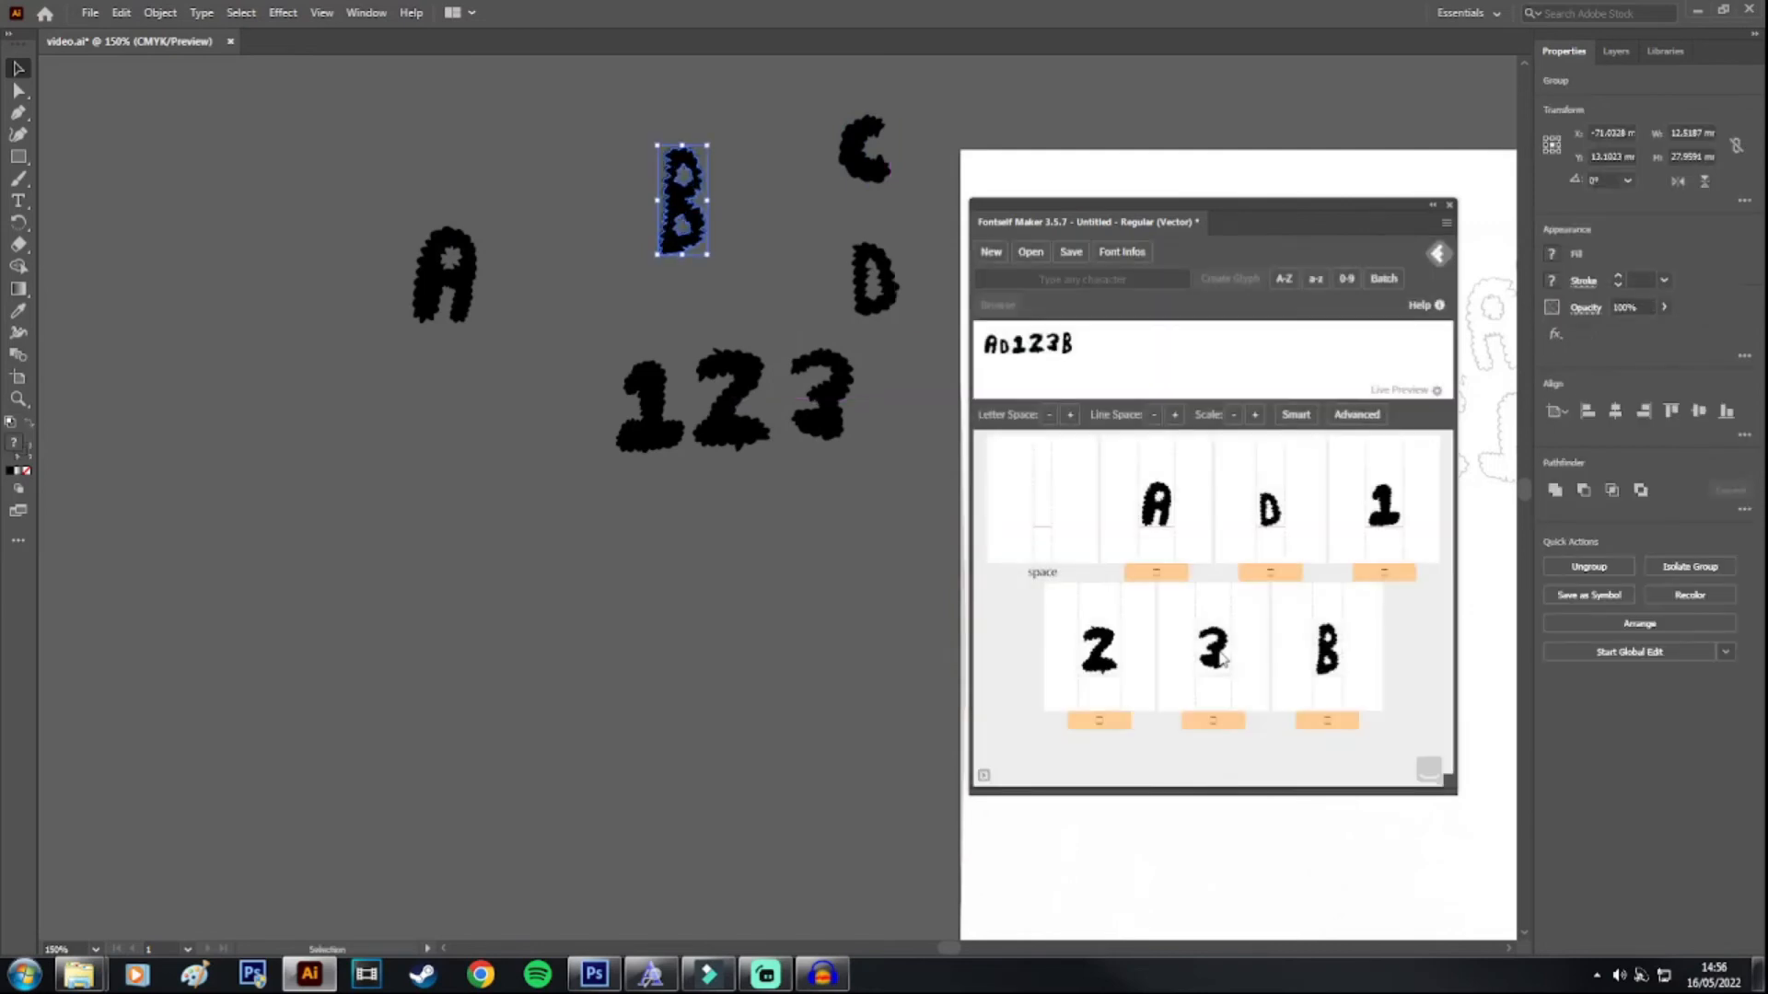
Step: Move the B aside, expand the object, fill and stroke of the C, and add the C to the font as a glyph
left_click_drag(686, 200, 503, 138)
left_click_drag(847, 170, 1201, 688)
left_click(715, 265)
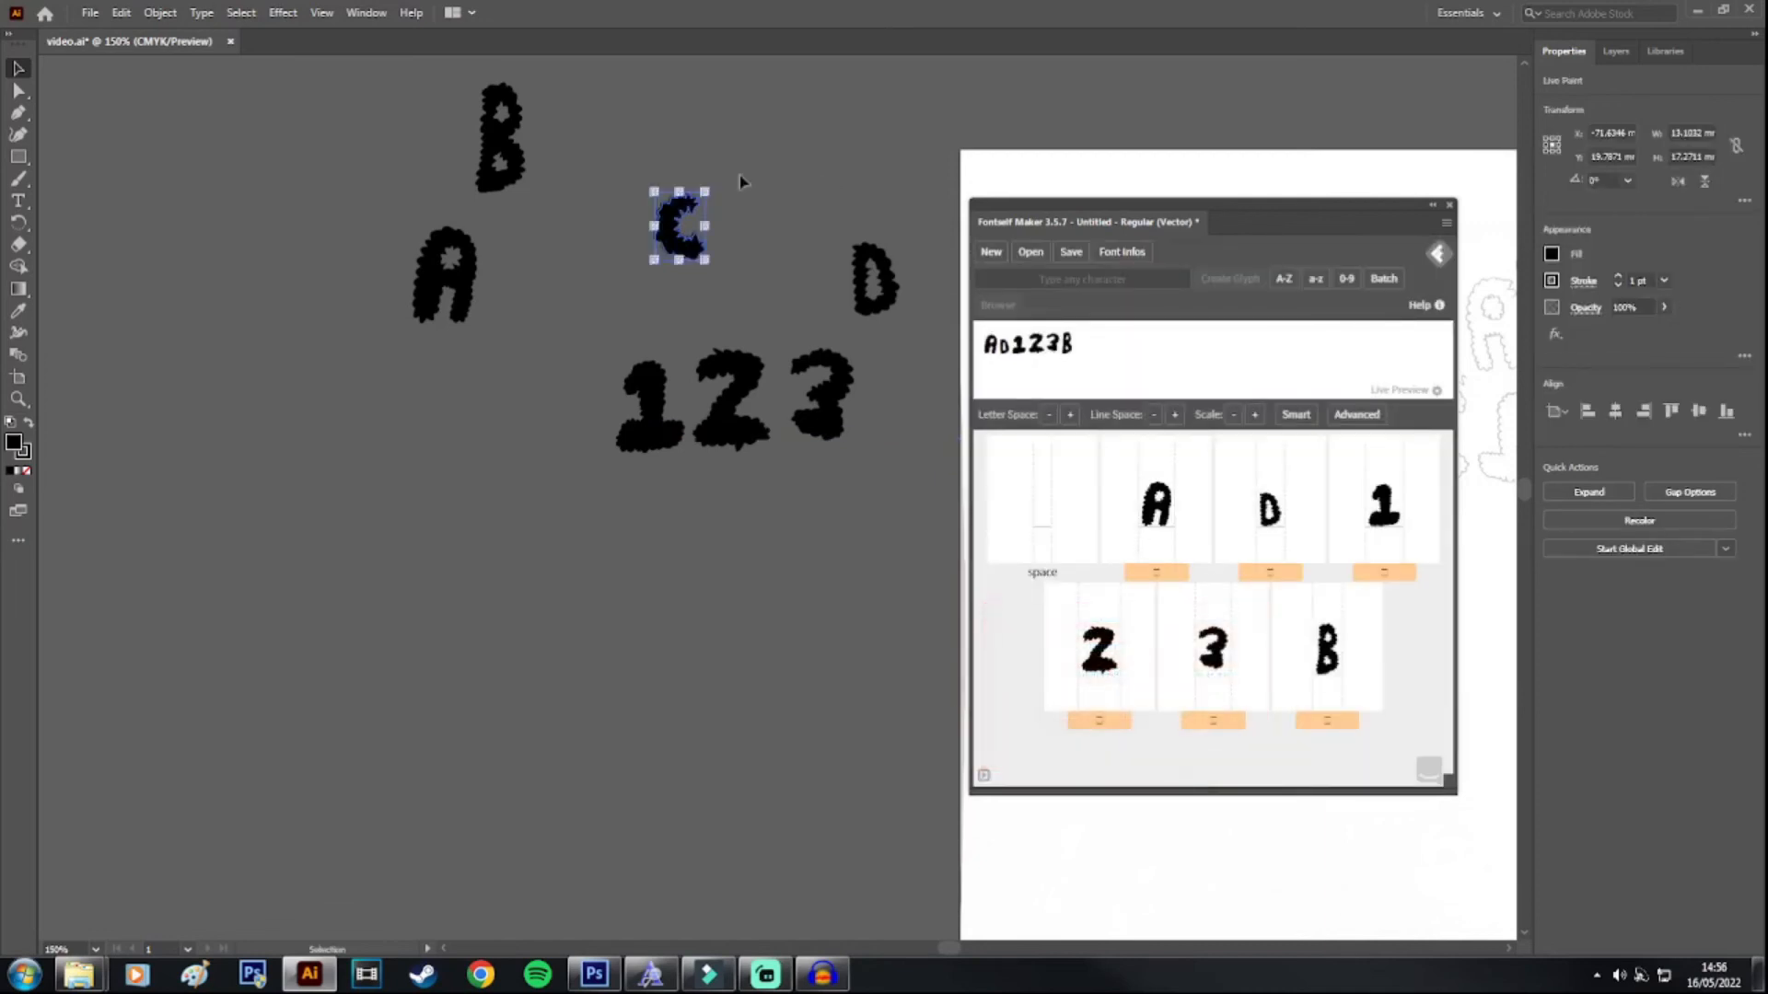
left_click(181, 15)
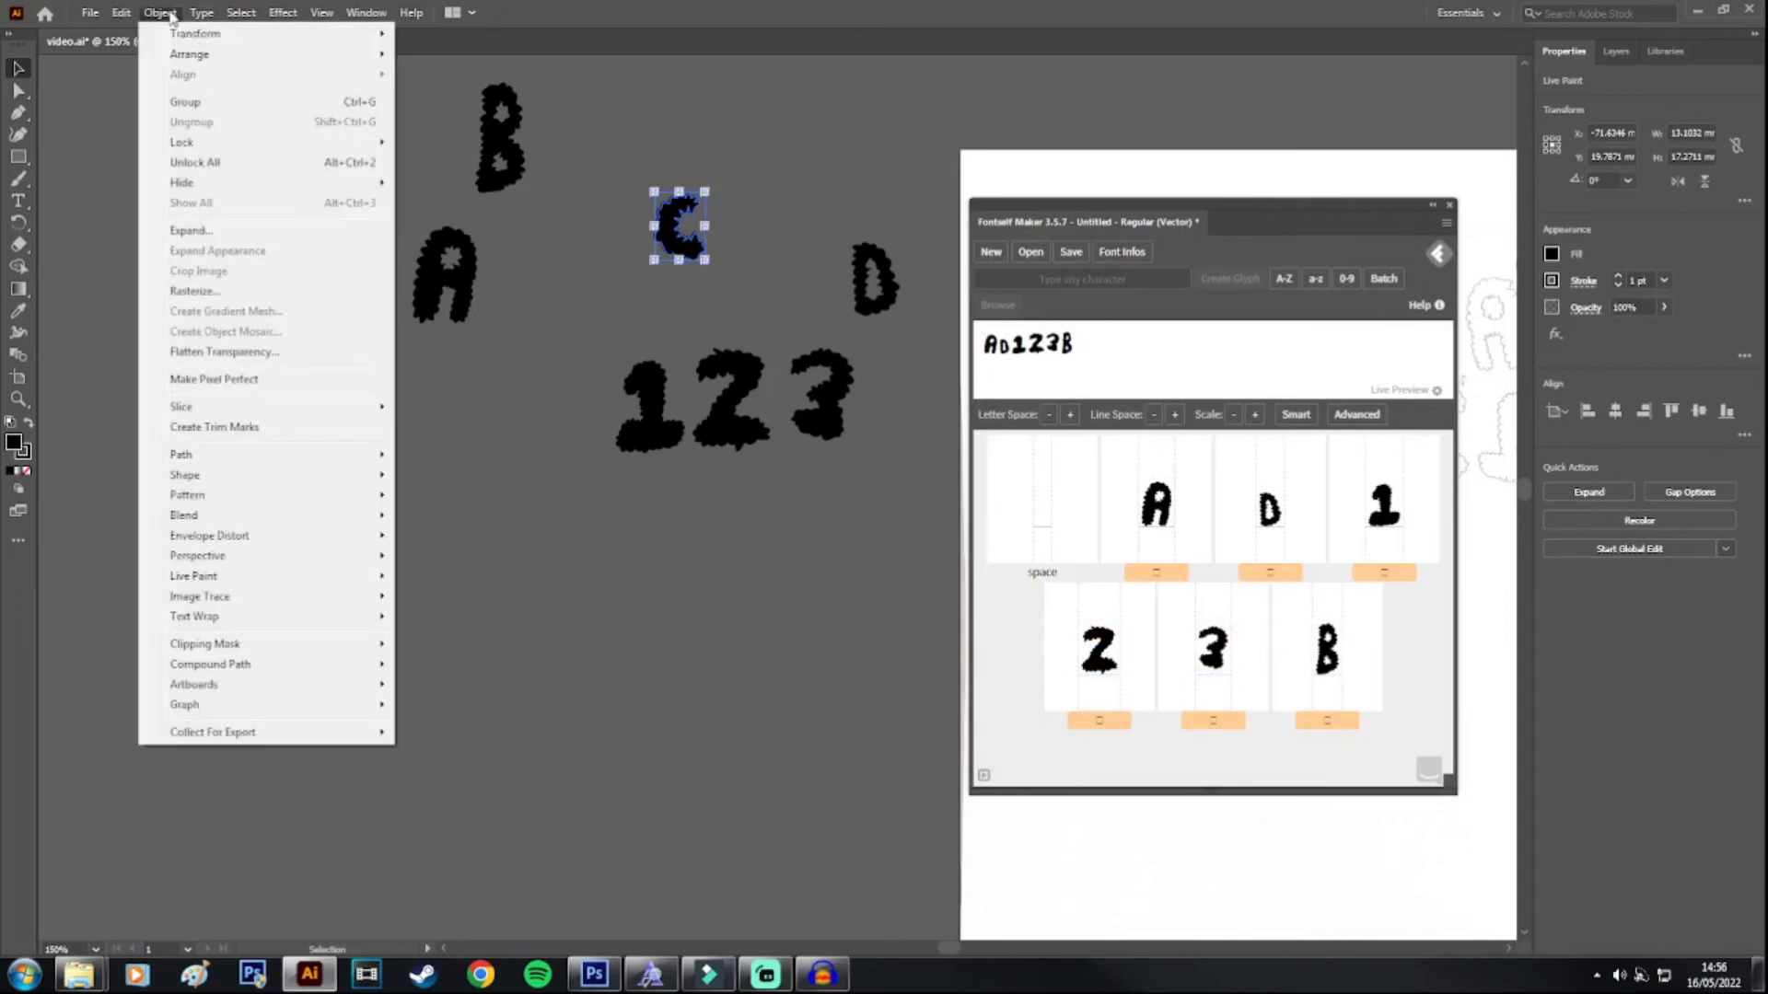
left_click(216, 225)
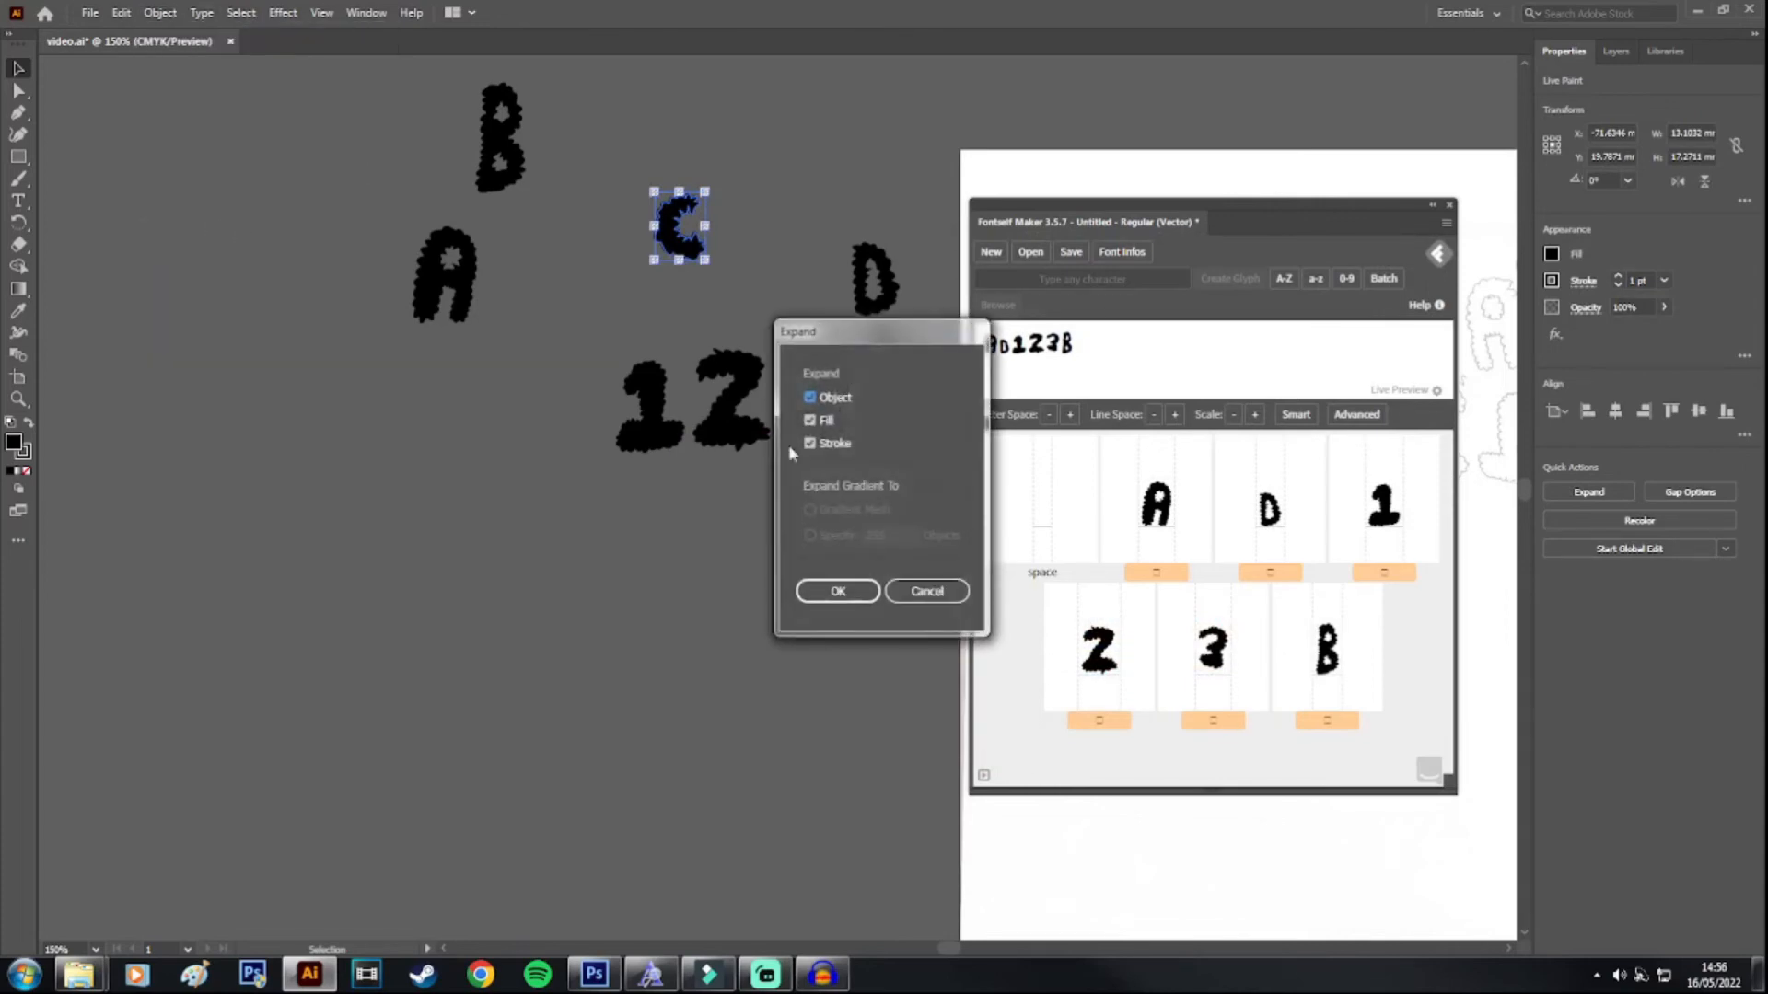
left_click(836, 591)
left_click_drag(678, 226, 1182, 691)
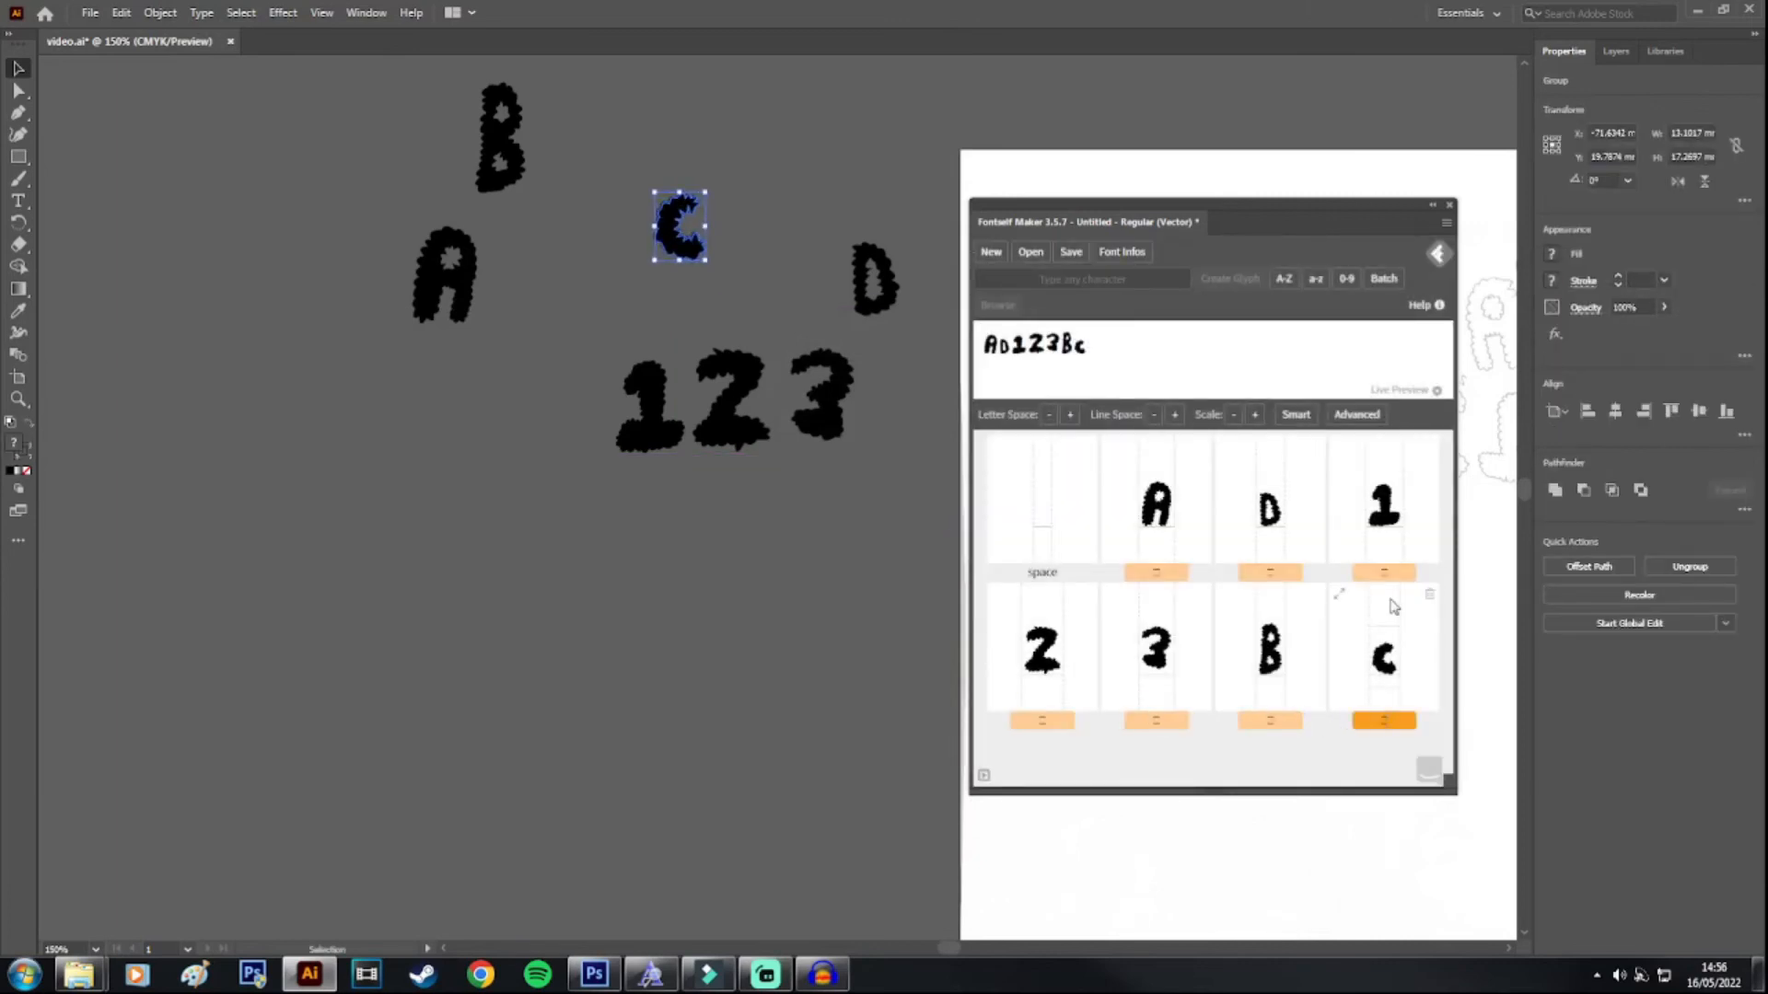
Step: Assign each unassigned glyph its matching character: A, D, 1, 2, 3, B and C
left_click(1156, 573)
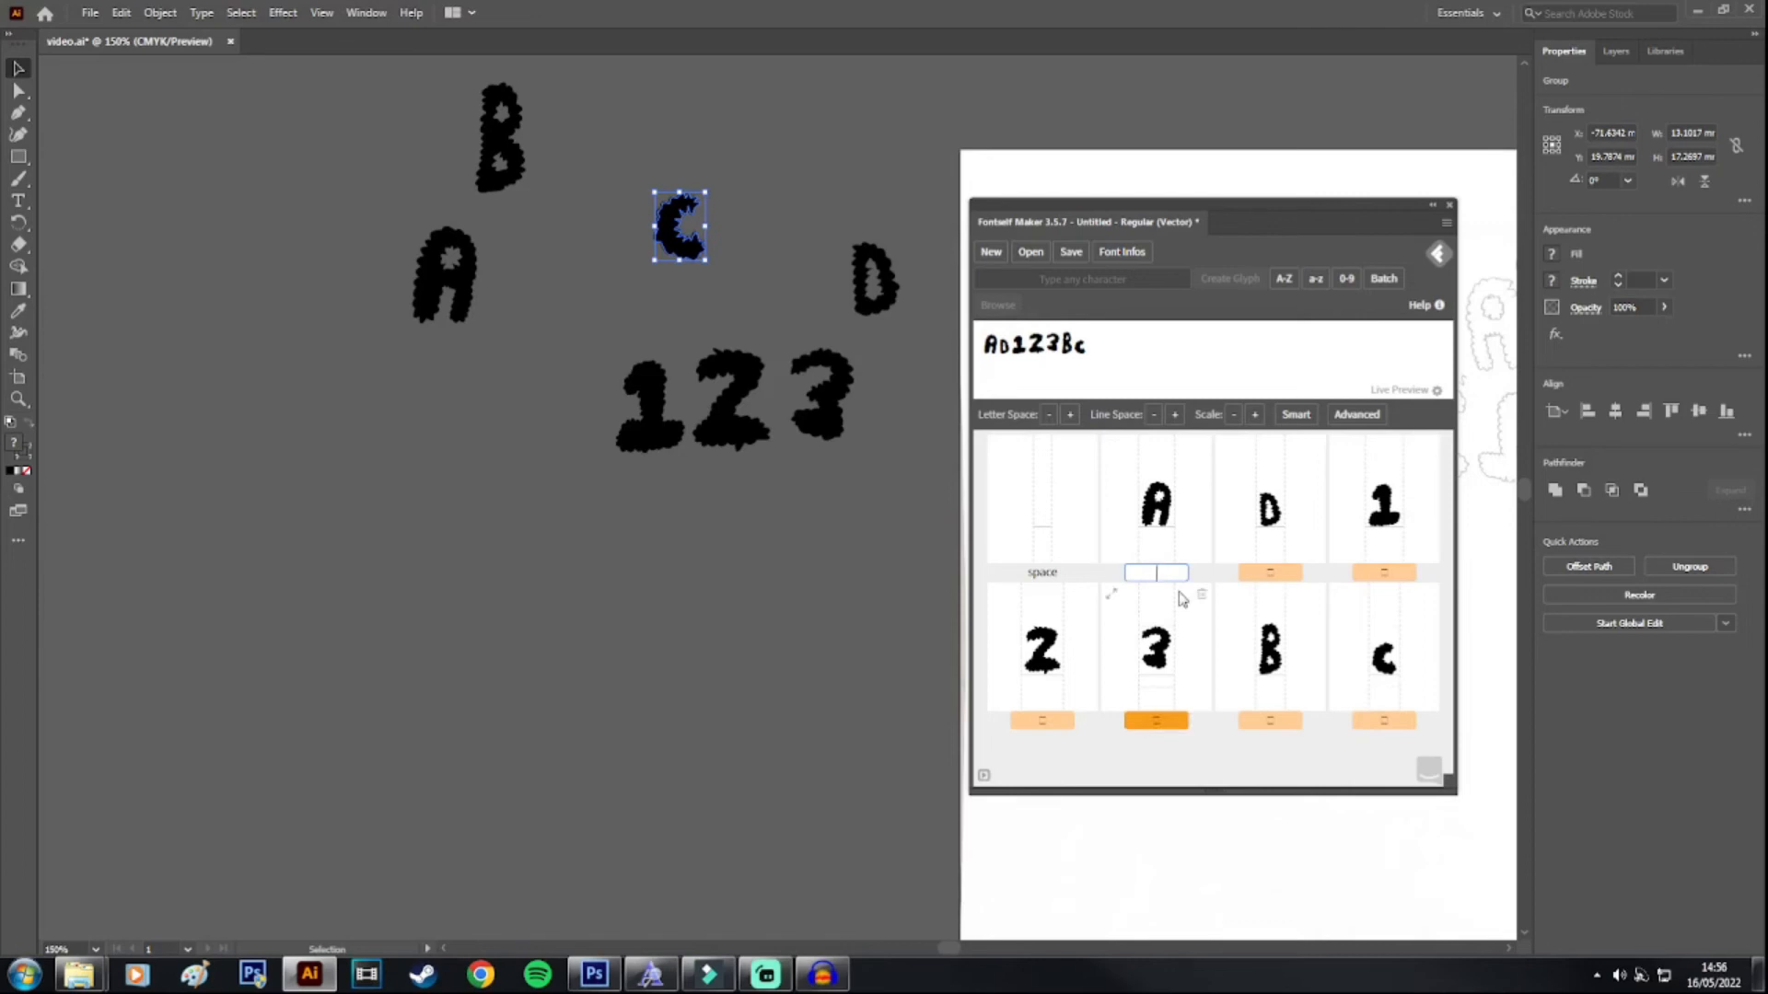
left_click(1271, 573)
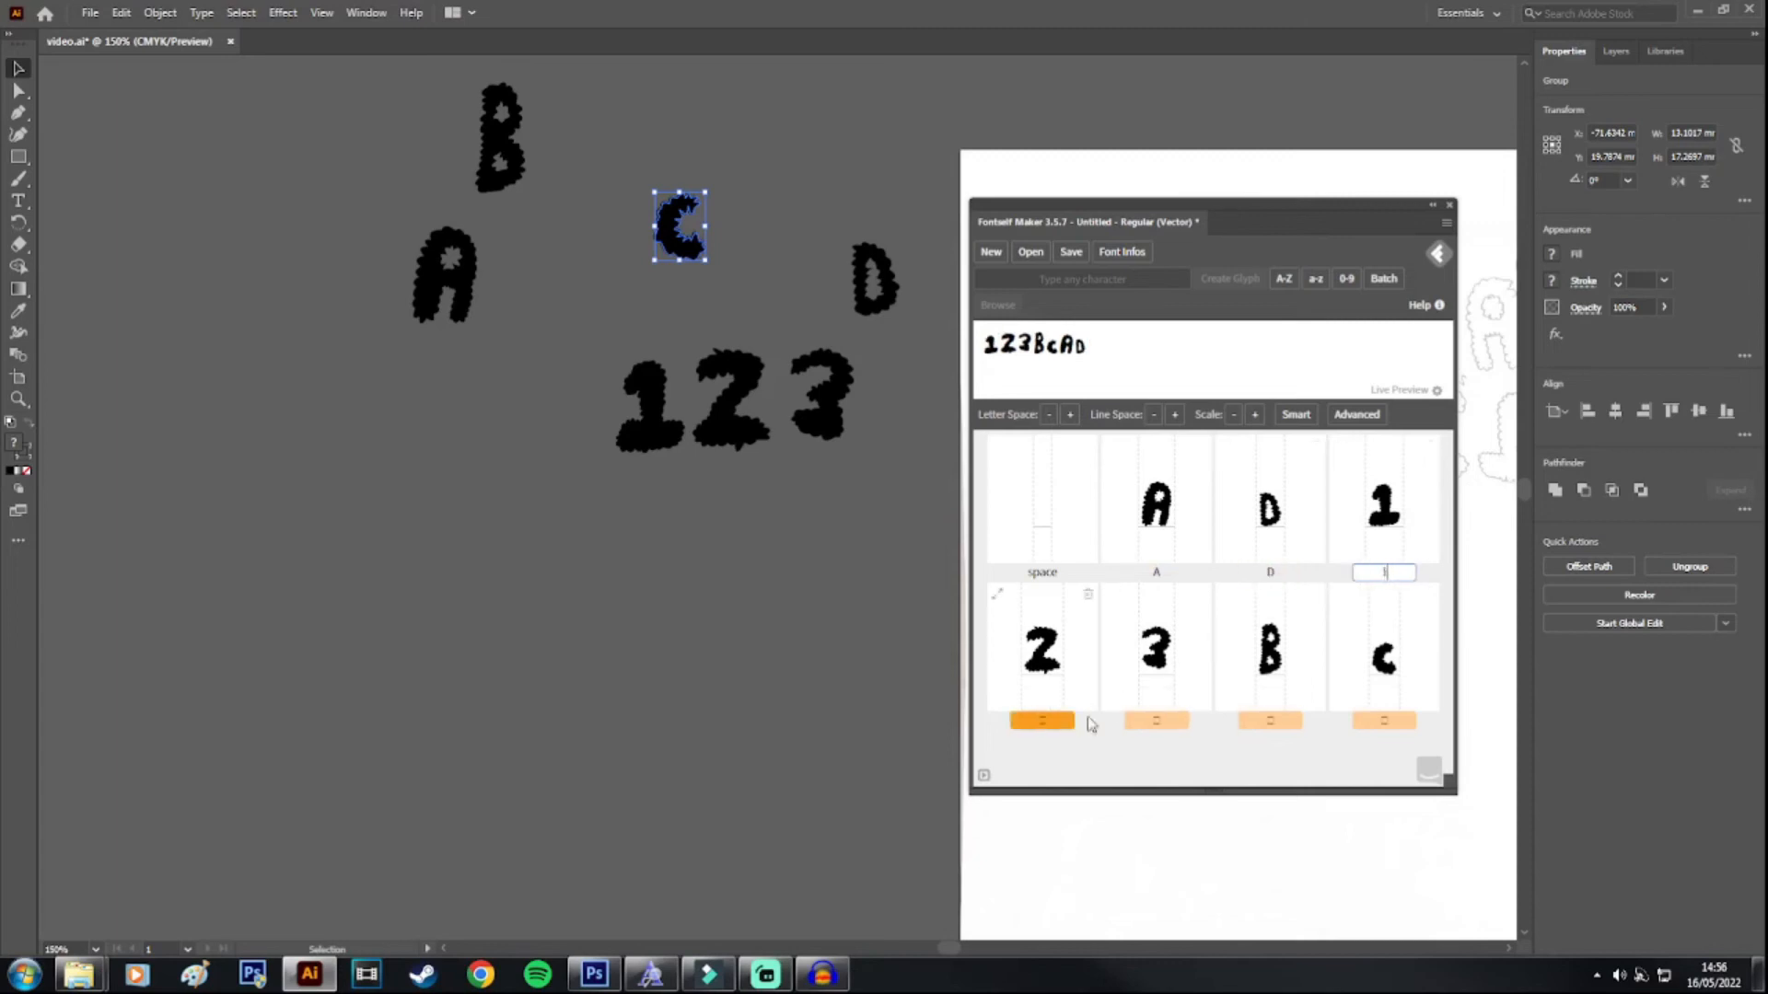
left_click(1030, 722)
type("2")
left_click(1151, 721)
type("3")
left_click(1270, 720)
type("B")
left_click(1384, 720)
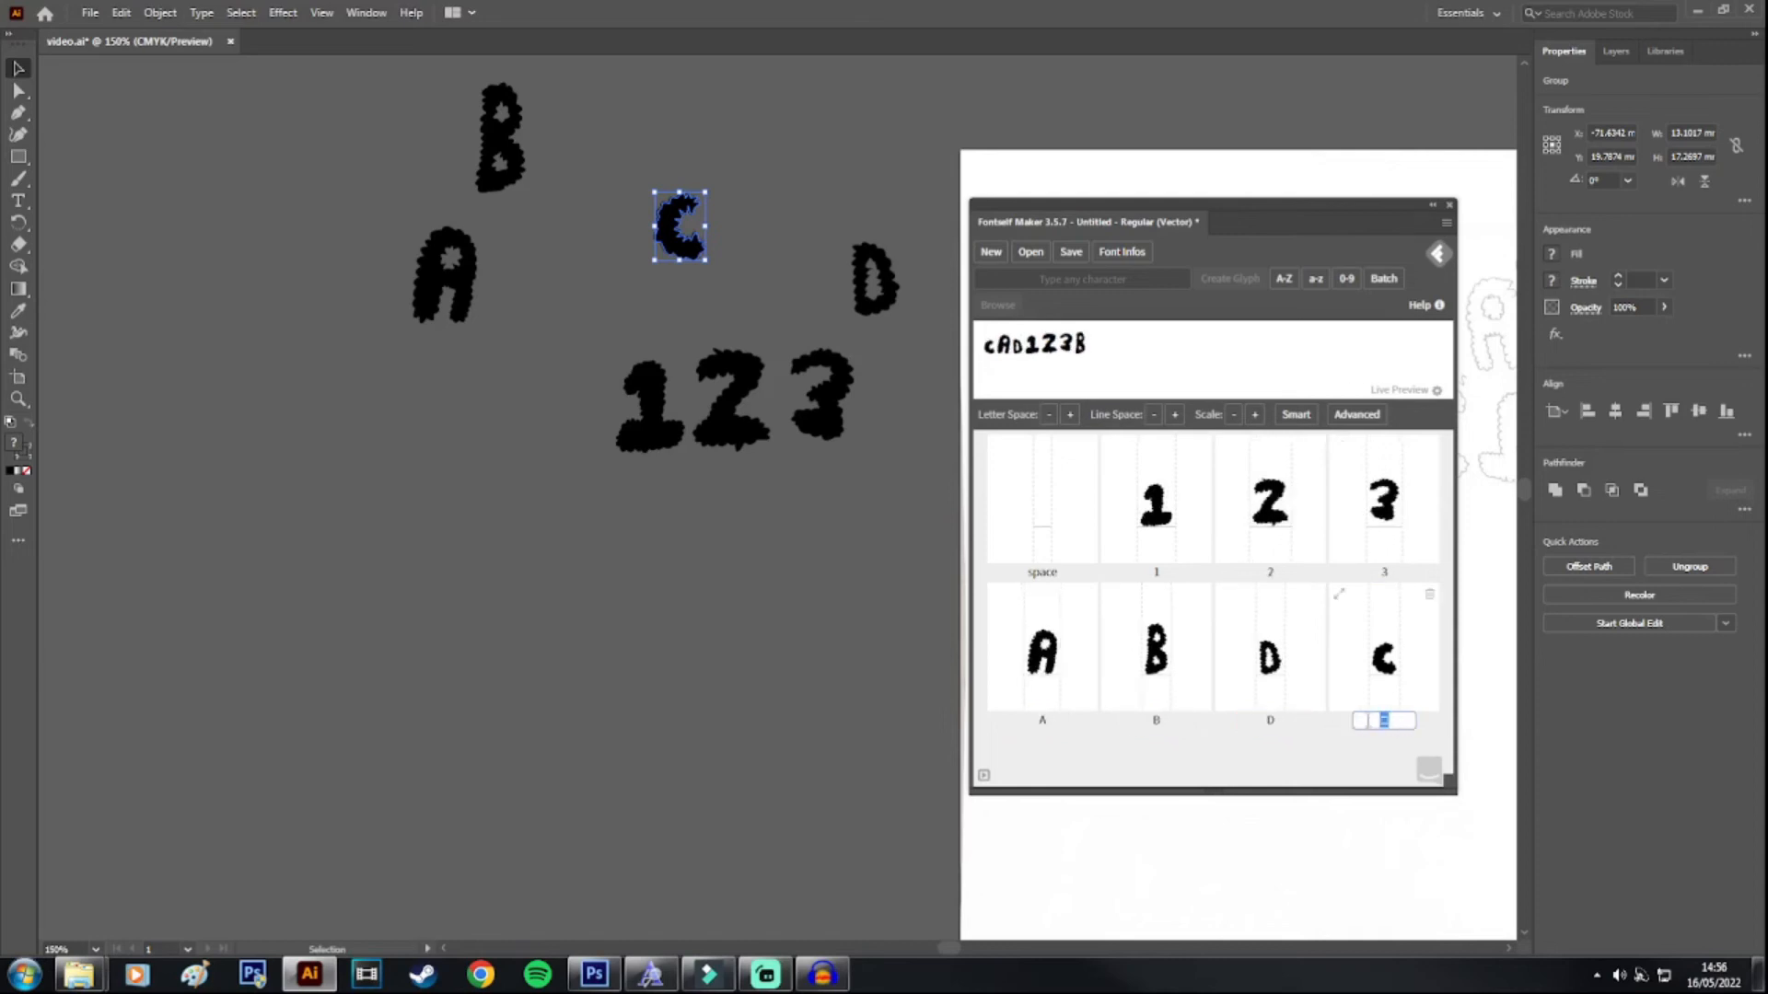
key("Return")
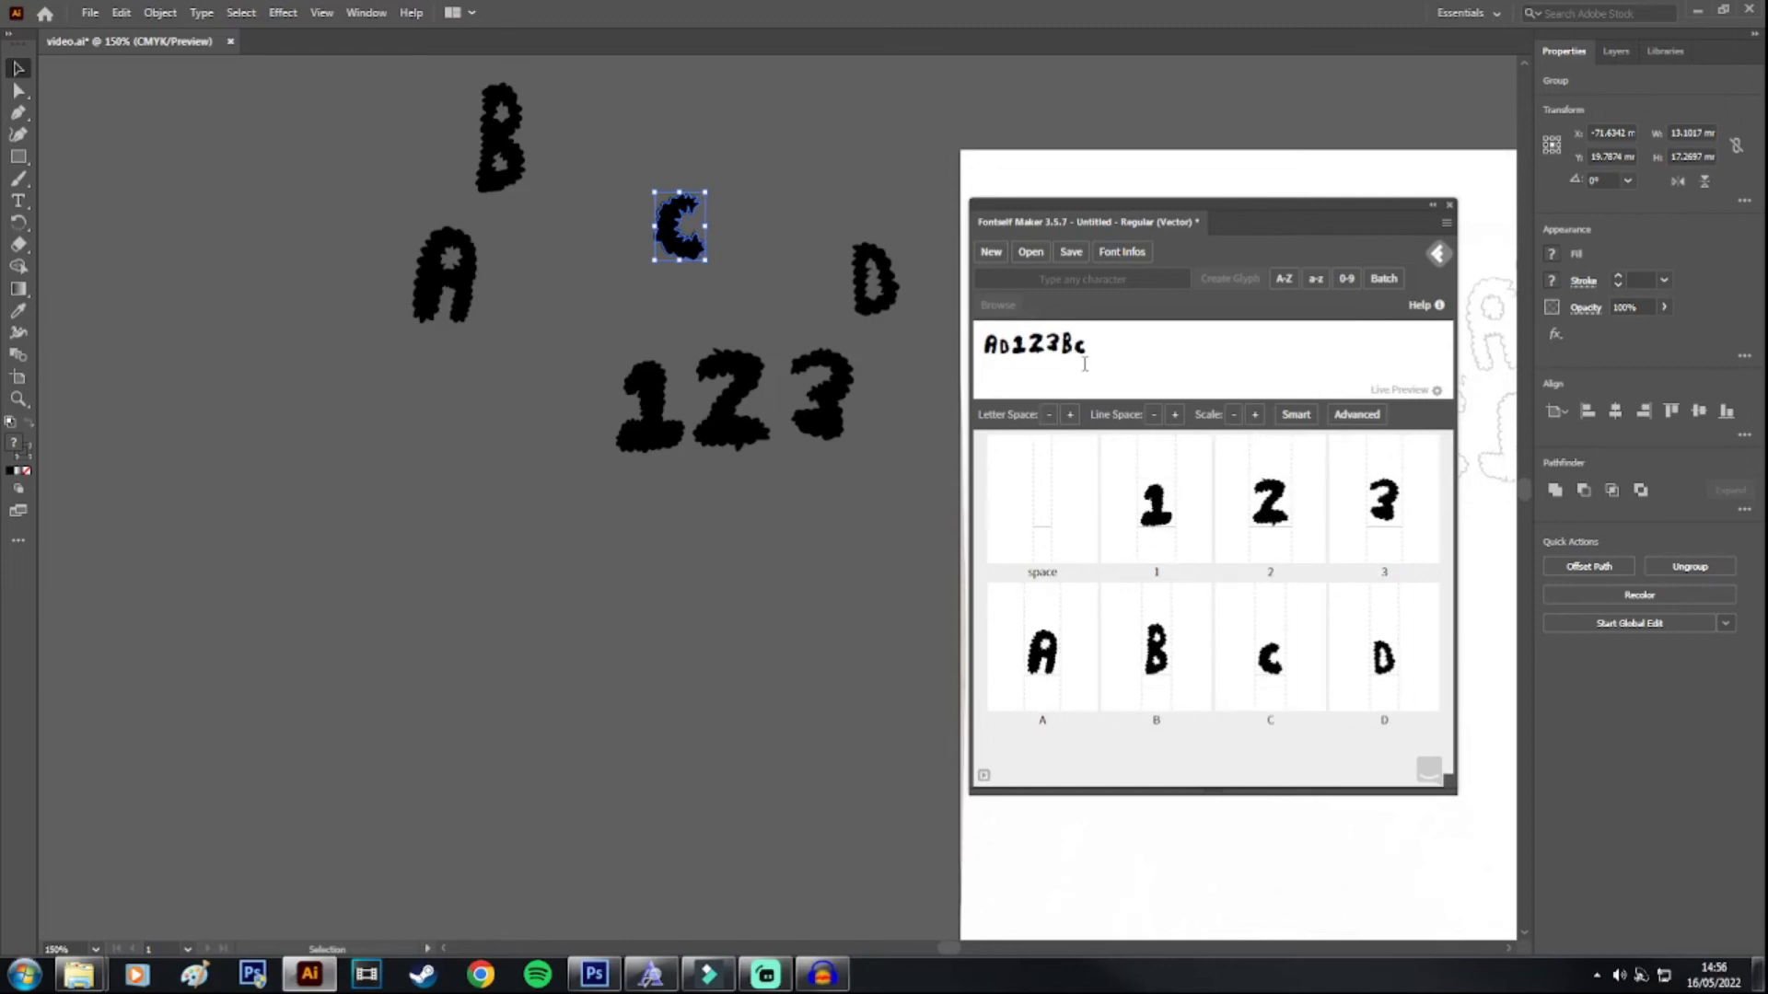
Step: Add the sample text 123 ABCD after the existing characters in the live preview and select its ABCD part
type("123")
type(" ABCD")
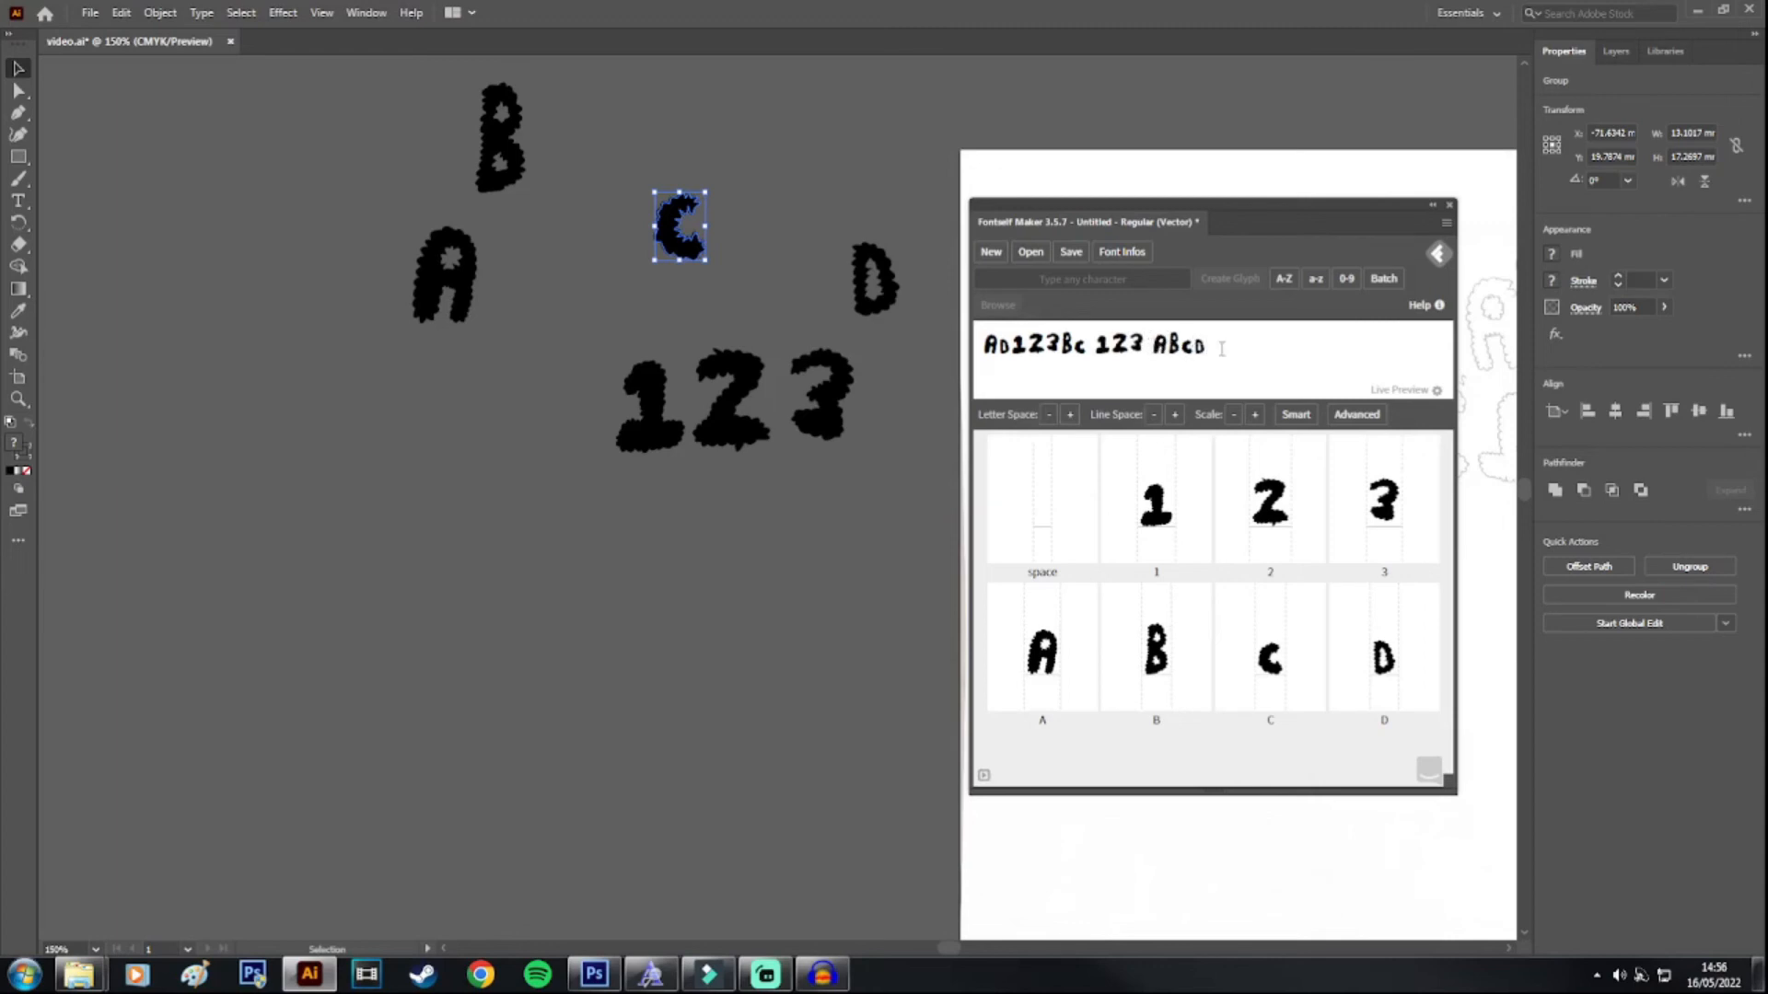
left_click_drag(1222, 348, 1153, 355)
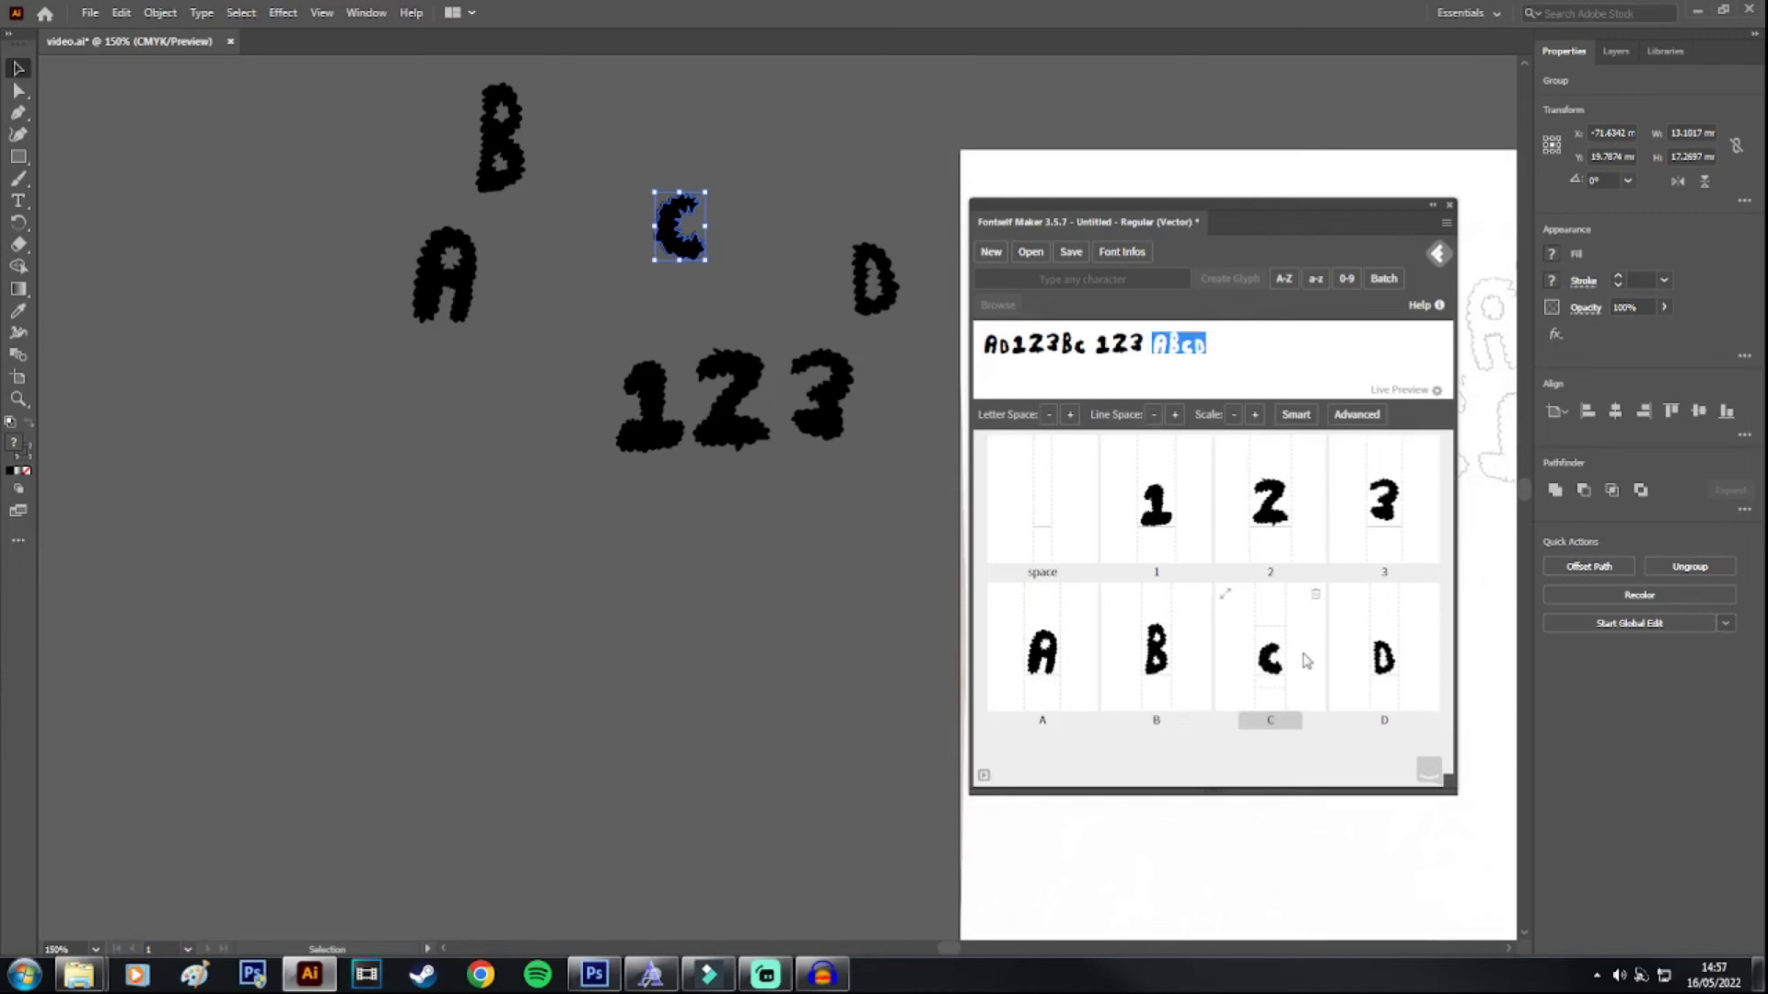
Step: Raise the C glyph above the baseline as a test and bring it back down level with the other letters
left_click_drag(1271, 657, 1278, 643)
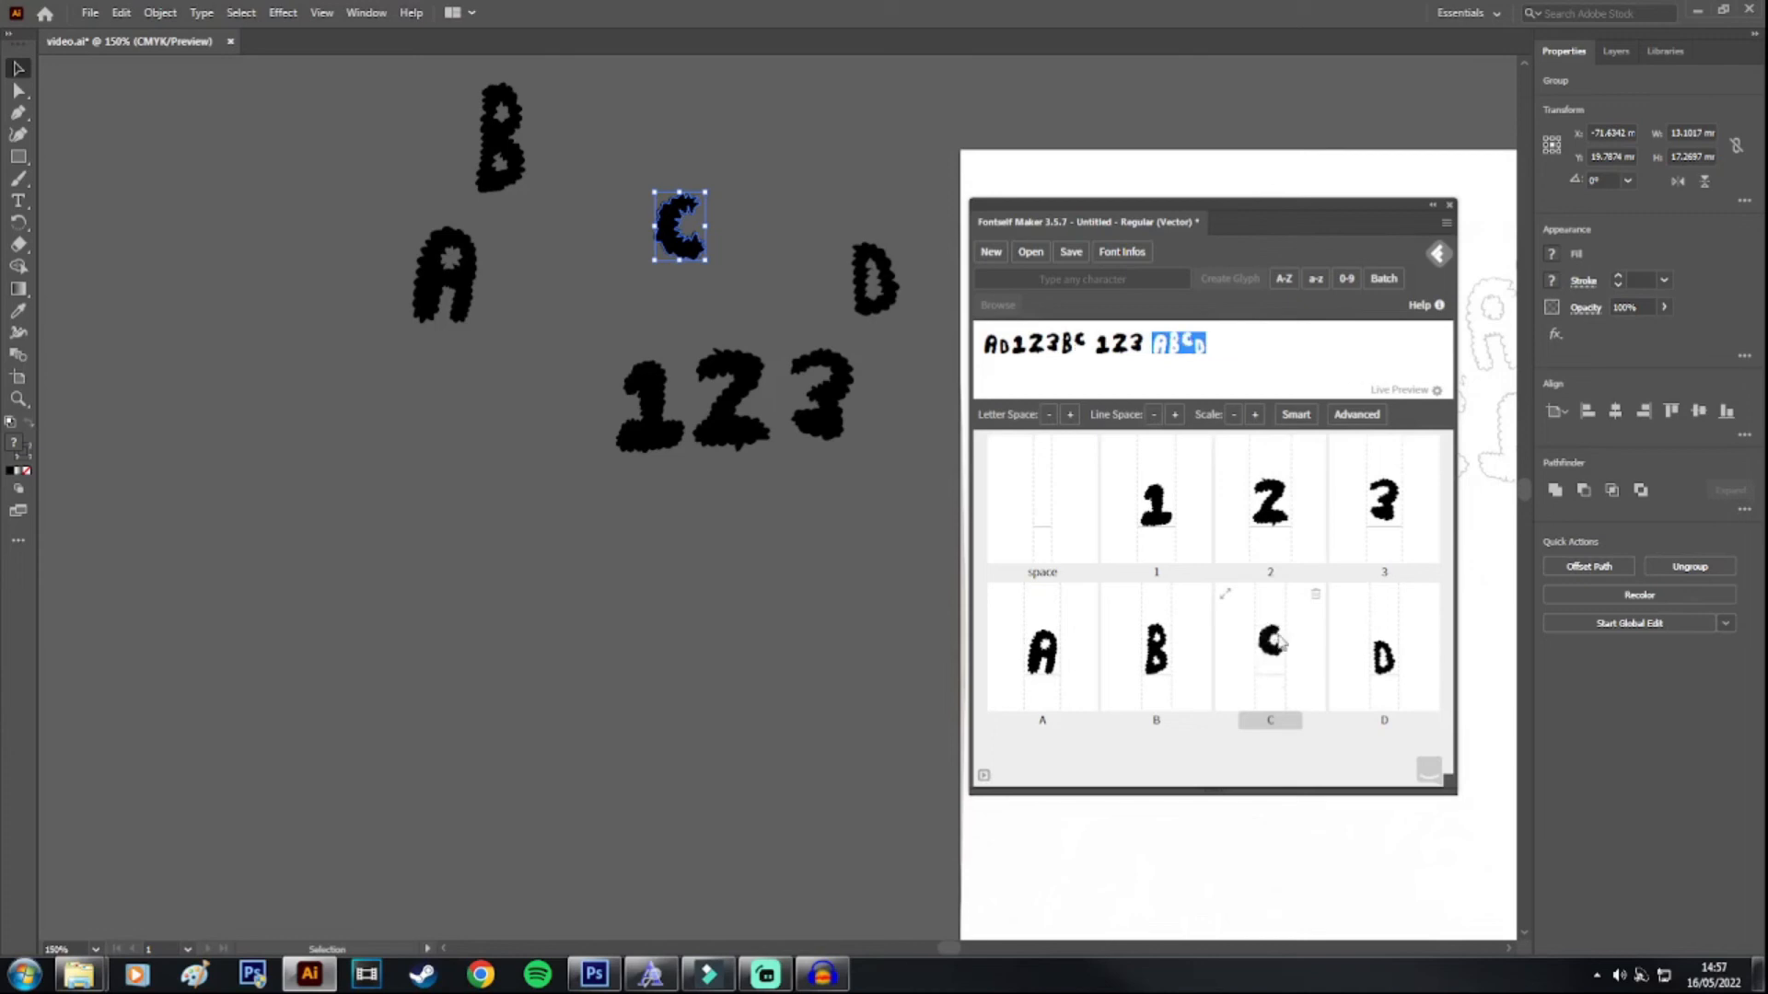
left_click(1220, 342)
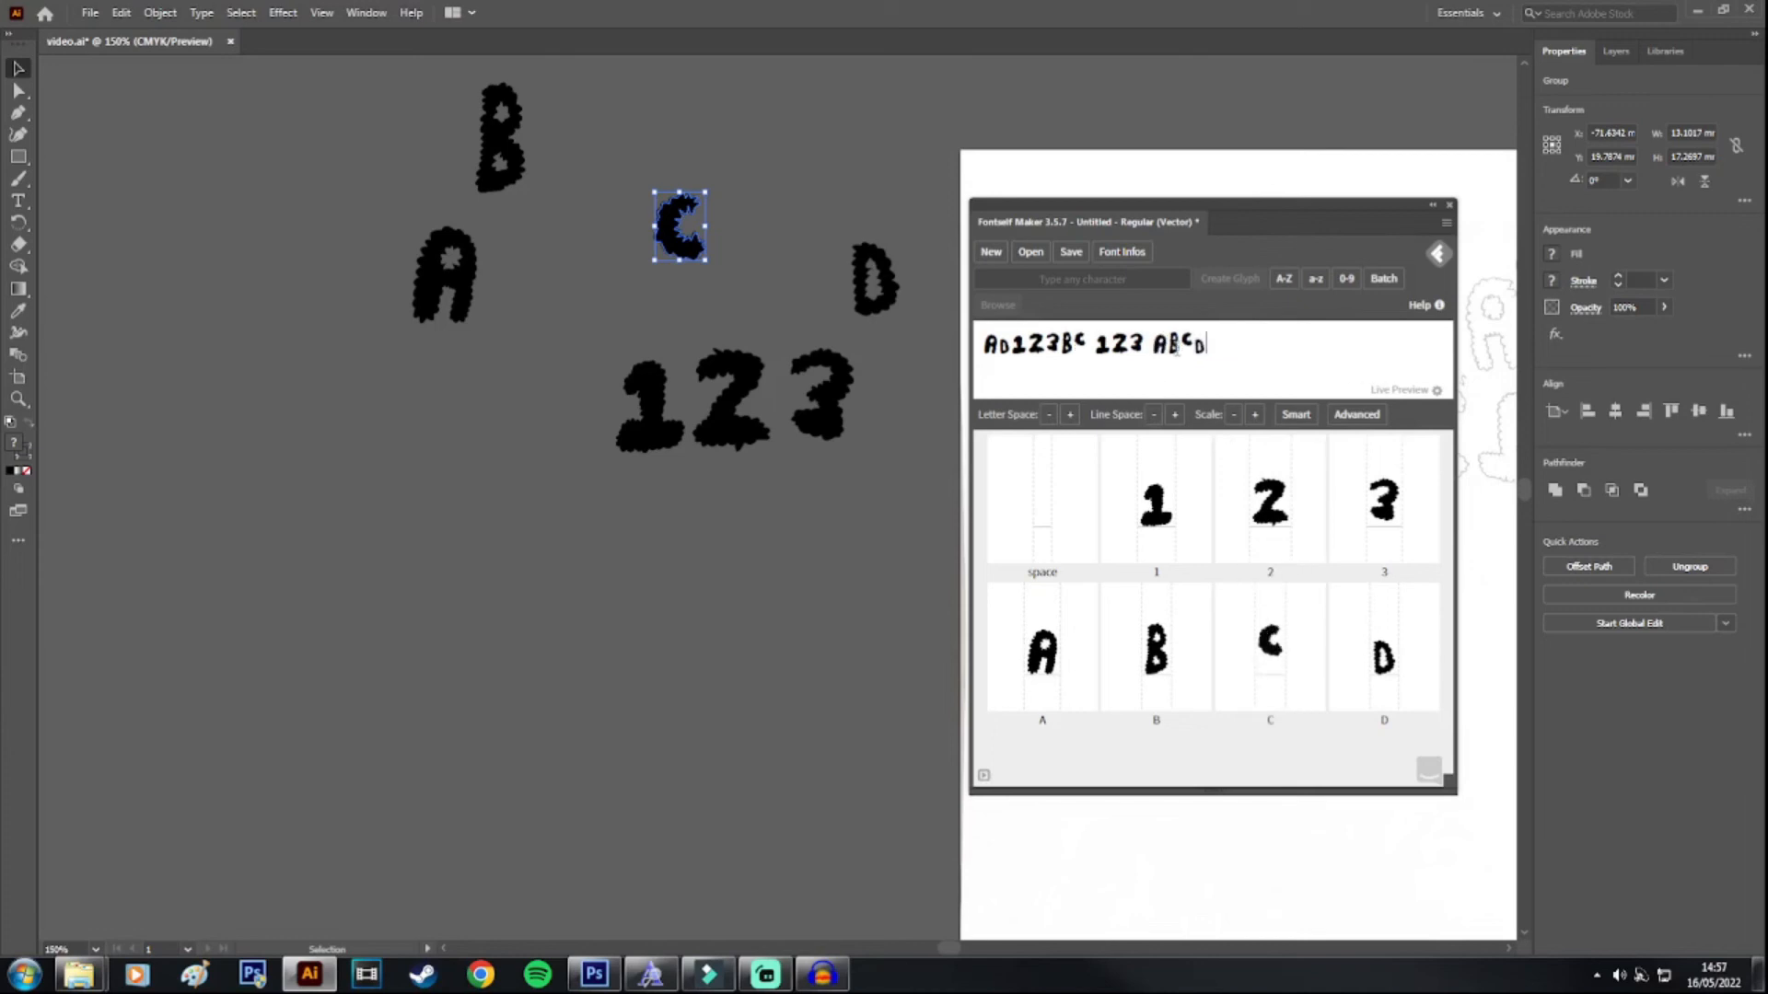
left_click_drag(1270, 640, 1275, 661)
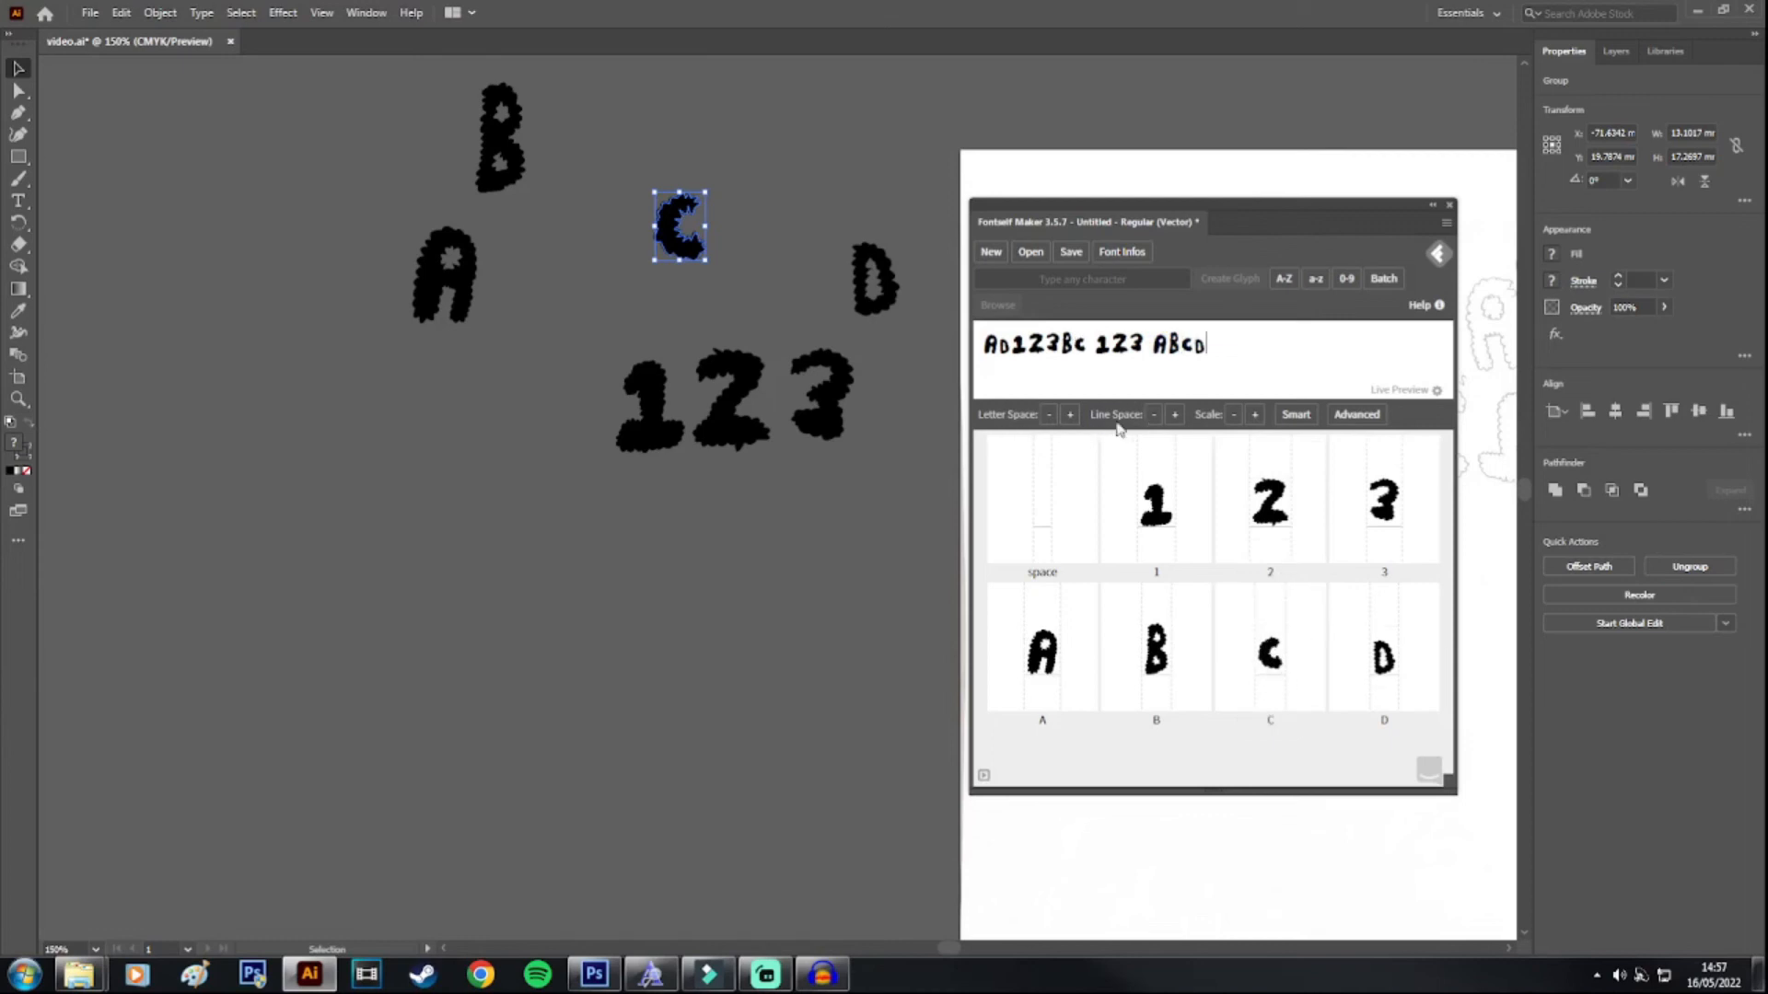
Step: Increase the scale of all glyphs, and lower and raise the line spacing by one increment
left_click(1255, 415)
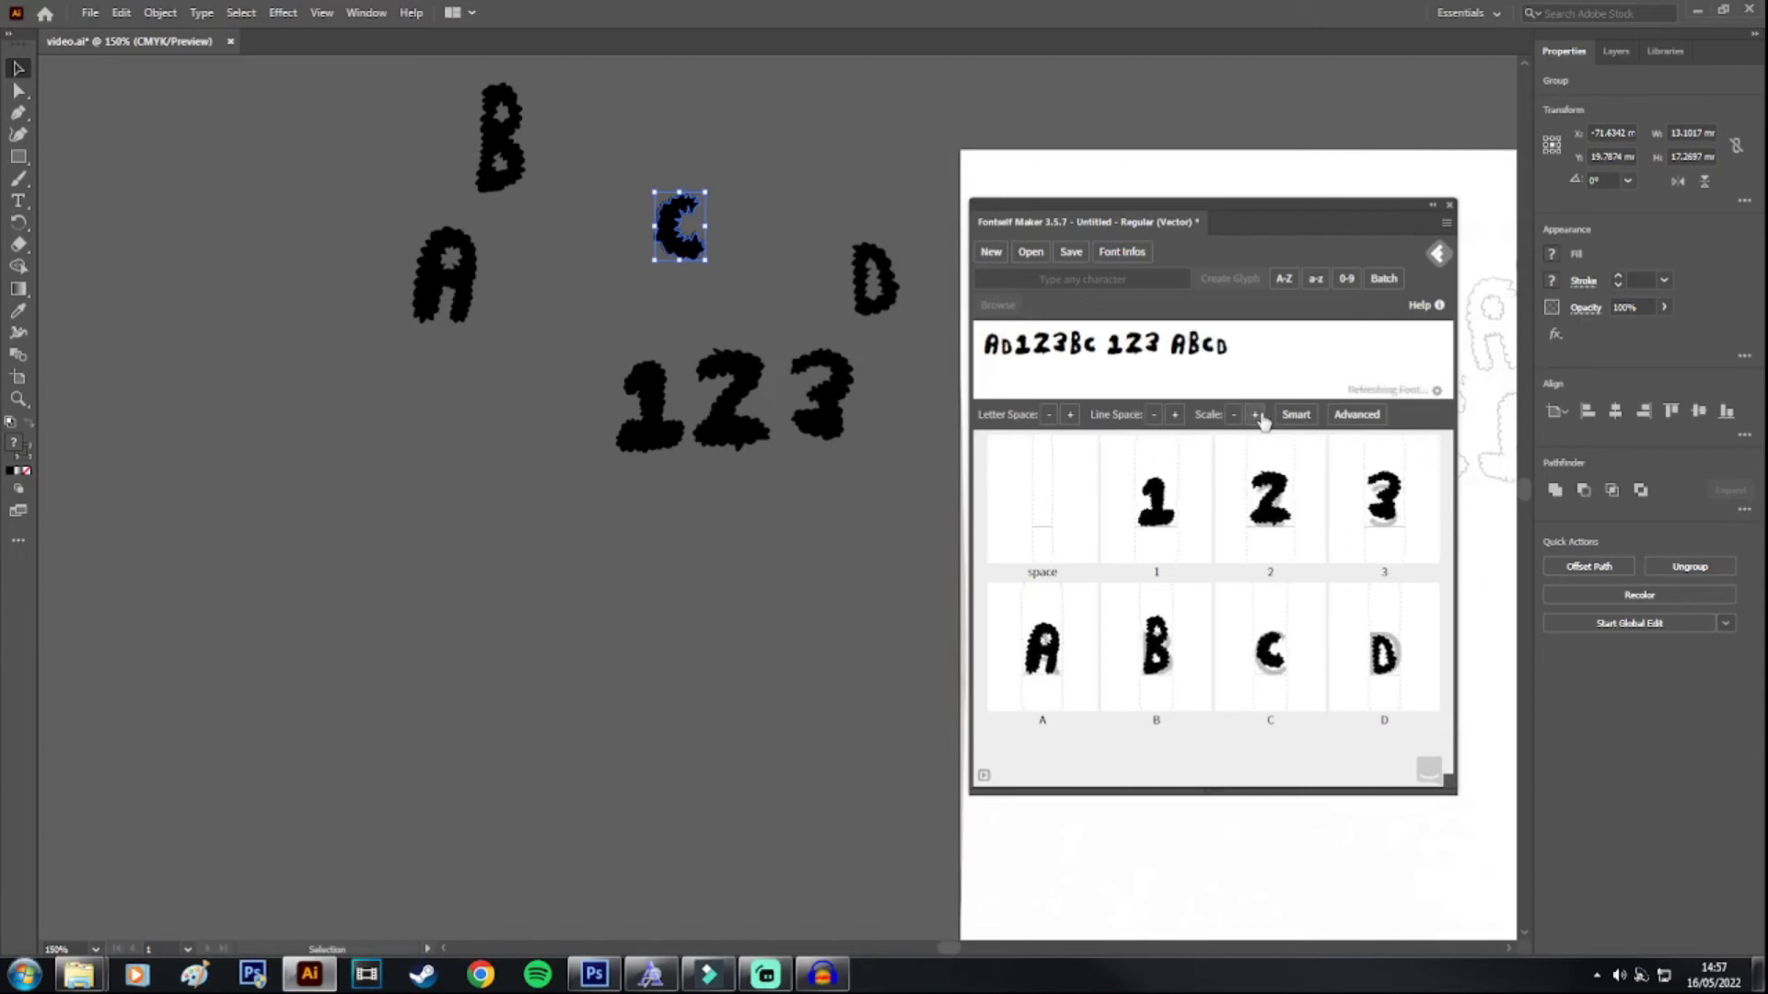
left_click(1153, 415)
left_click(1174, 415)
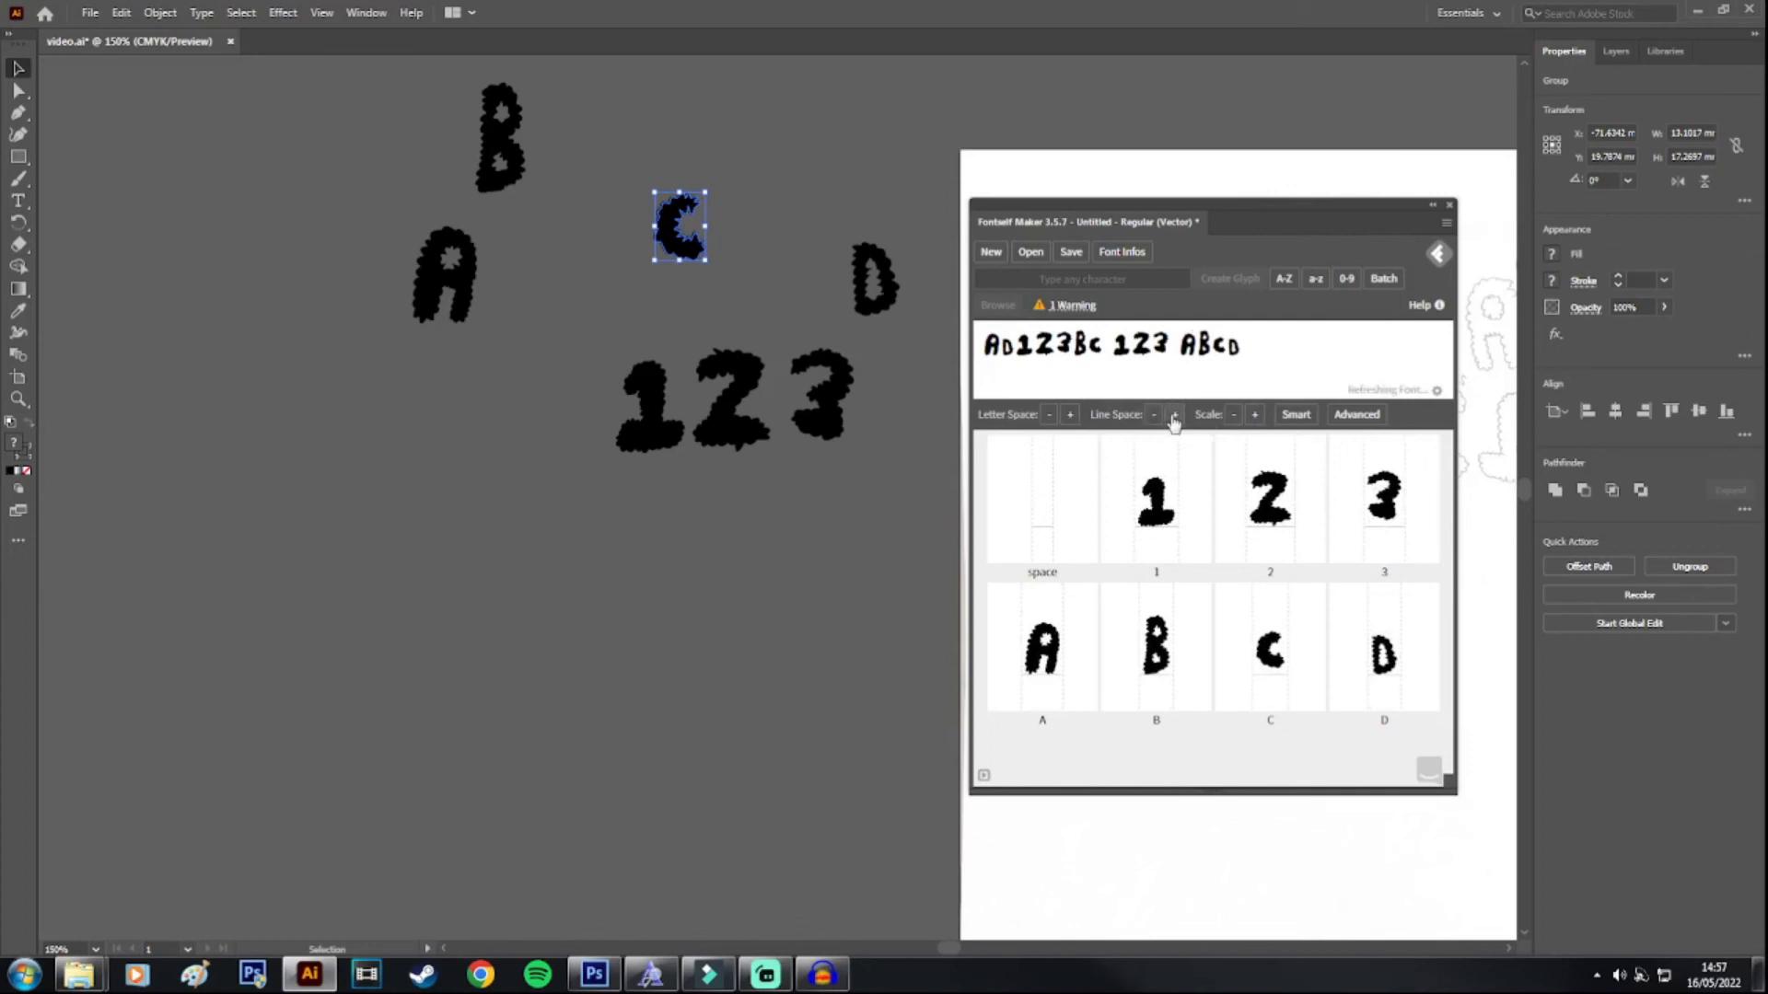
Step: Increase the font's letter spacing by about ten increments
left_click(1069, 416)
left_click(1068, 415)
left_click(1066, 415)
left_click(1066, 415)
left_click(1066, 415)
left_click(1067, 416)
left_click(1067, 416)
left_click(1066, 415)
left_click(1066, 416)
left_click(1066, 415)
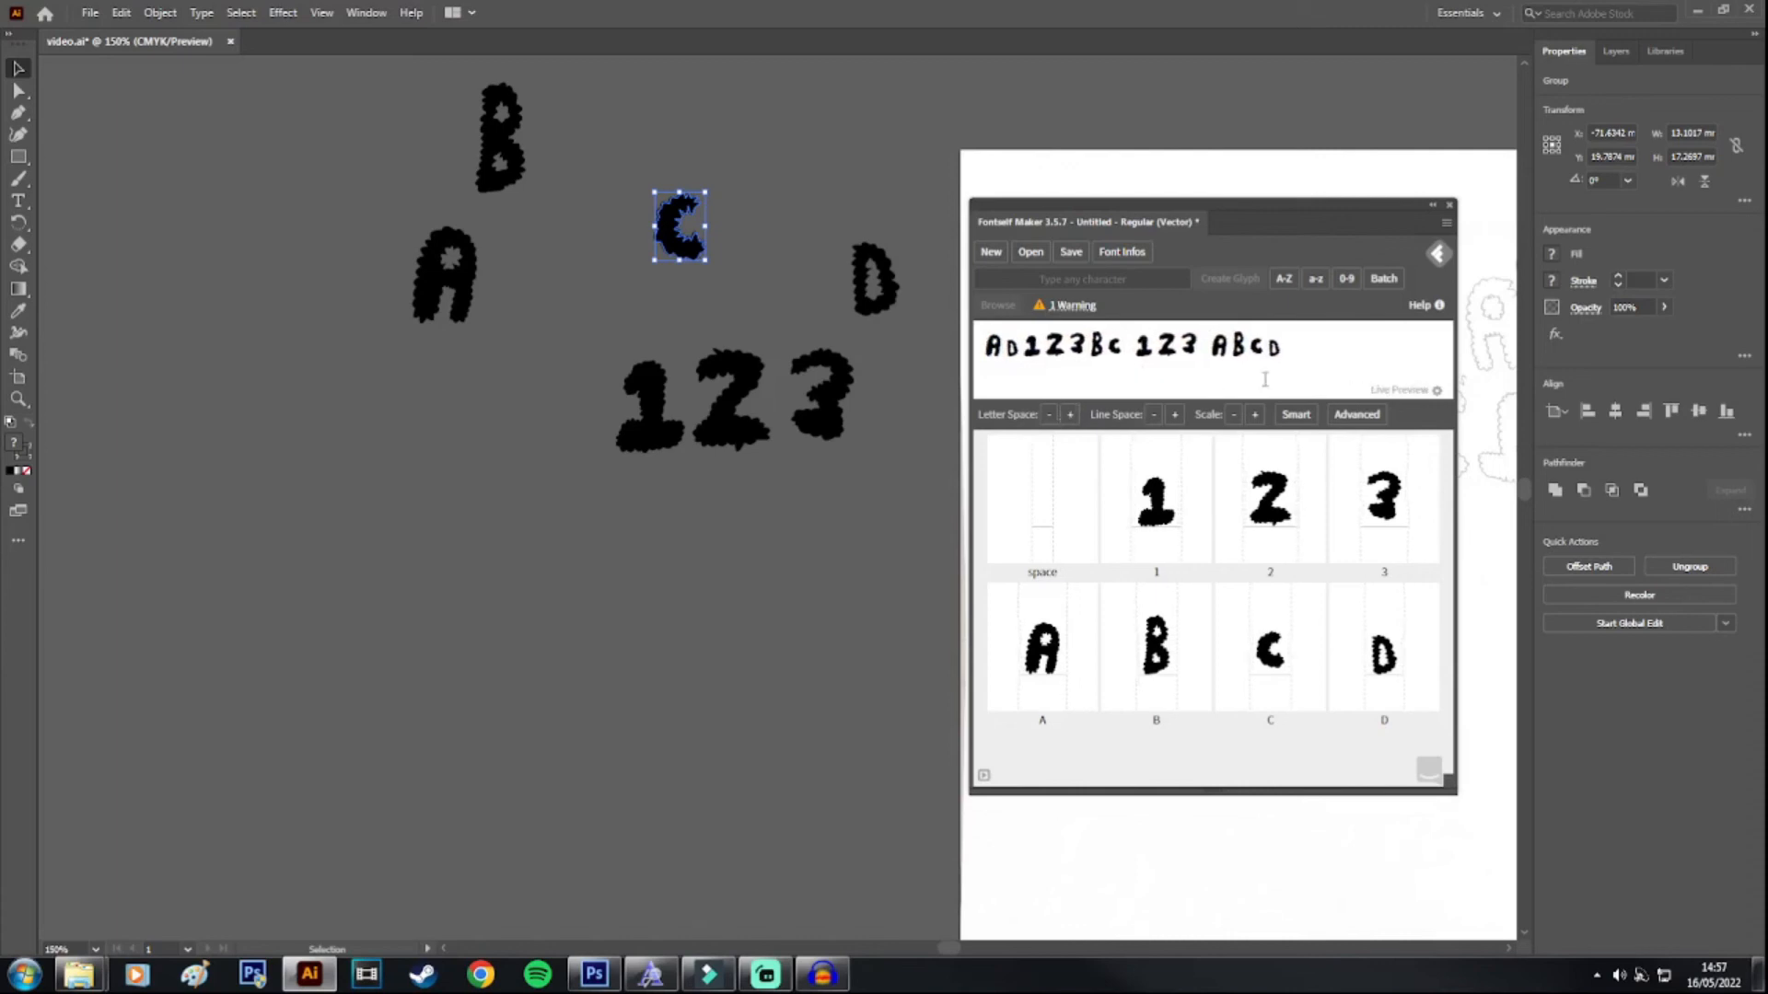
mouse_move(1271, 482)
left_mouse_down()
mouse_move(1283, 467)
mouse_move(1275, 499)
left_mouse_up()
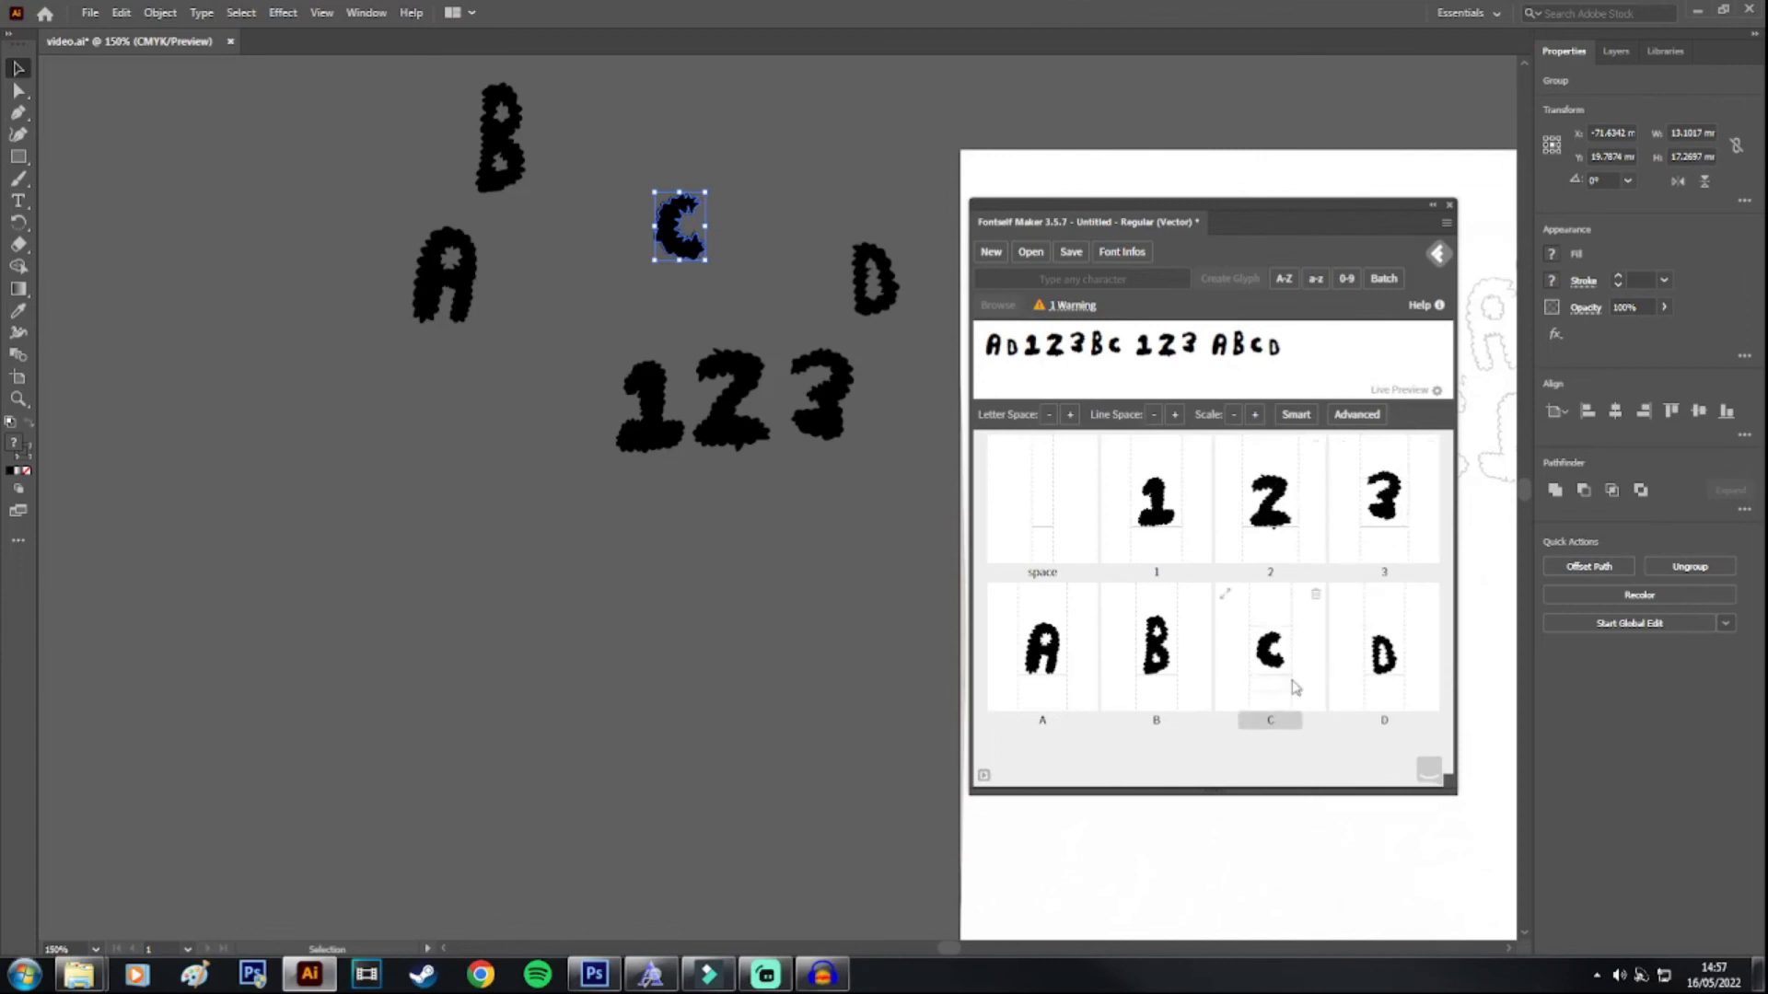
left_click_drag(1161, 636, 1056, 650)
left_click_drag(1275, 637, 1253, 642)
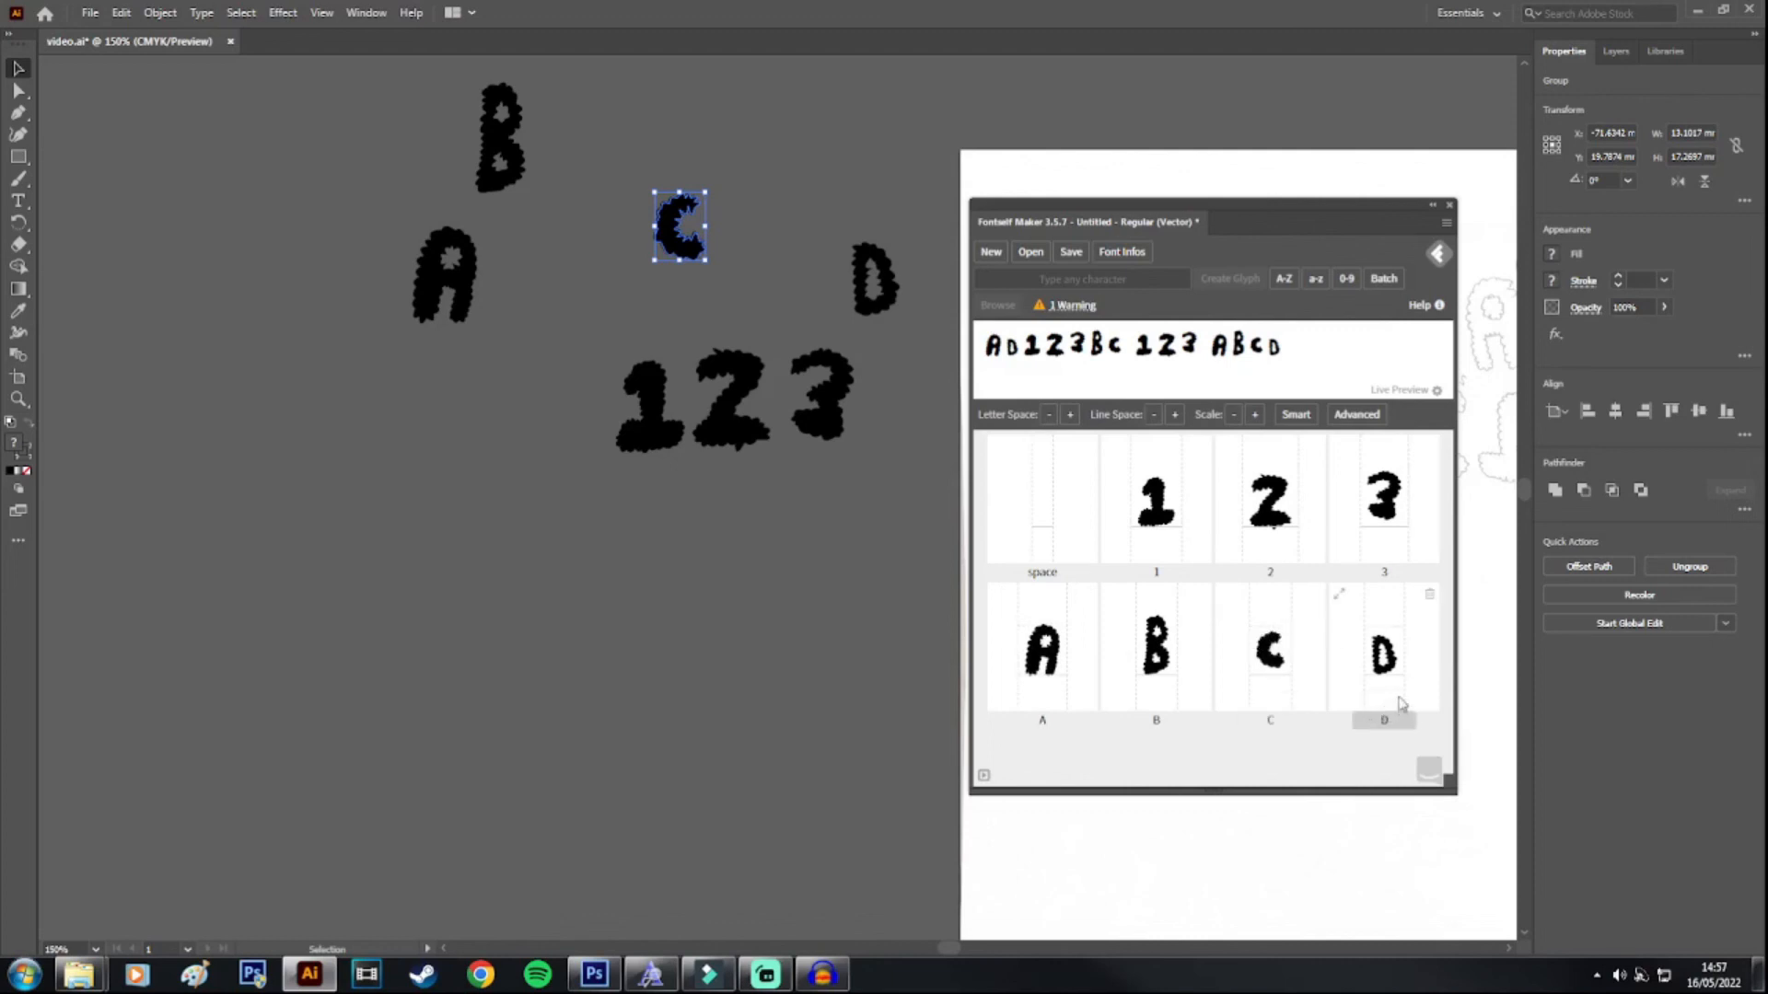
left_click(1342, 343)
Step: Name the font Test and save it to the Desktop as an OTF file
left_click(1071, 252)
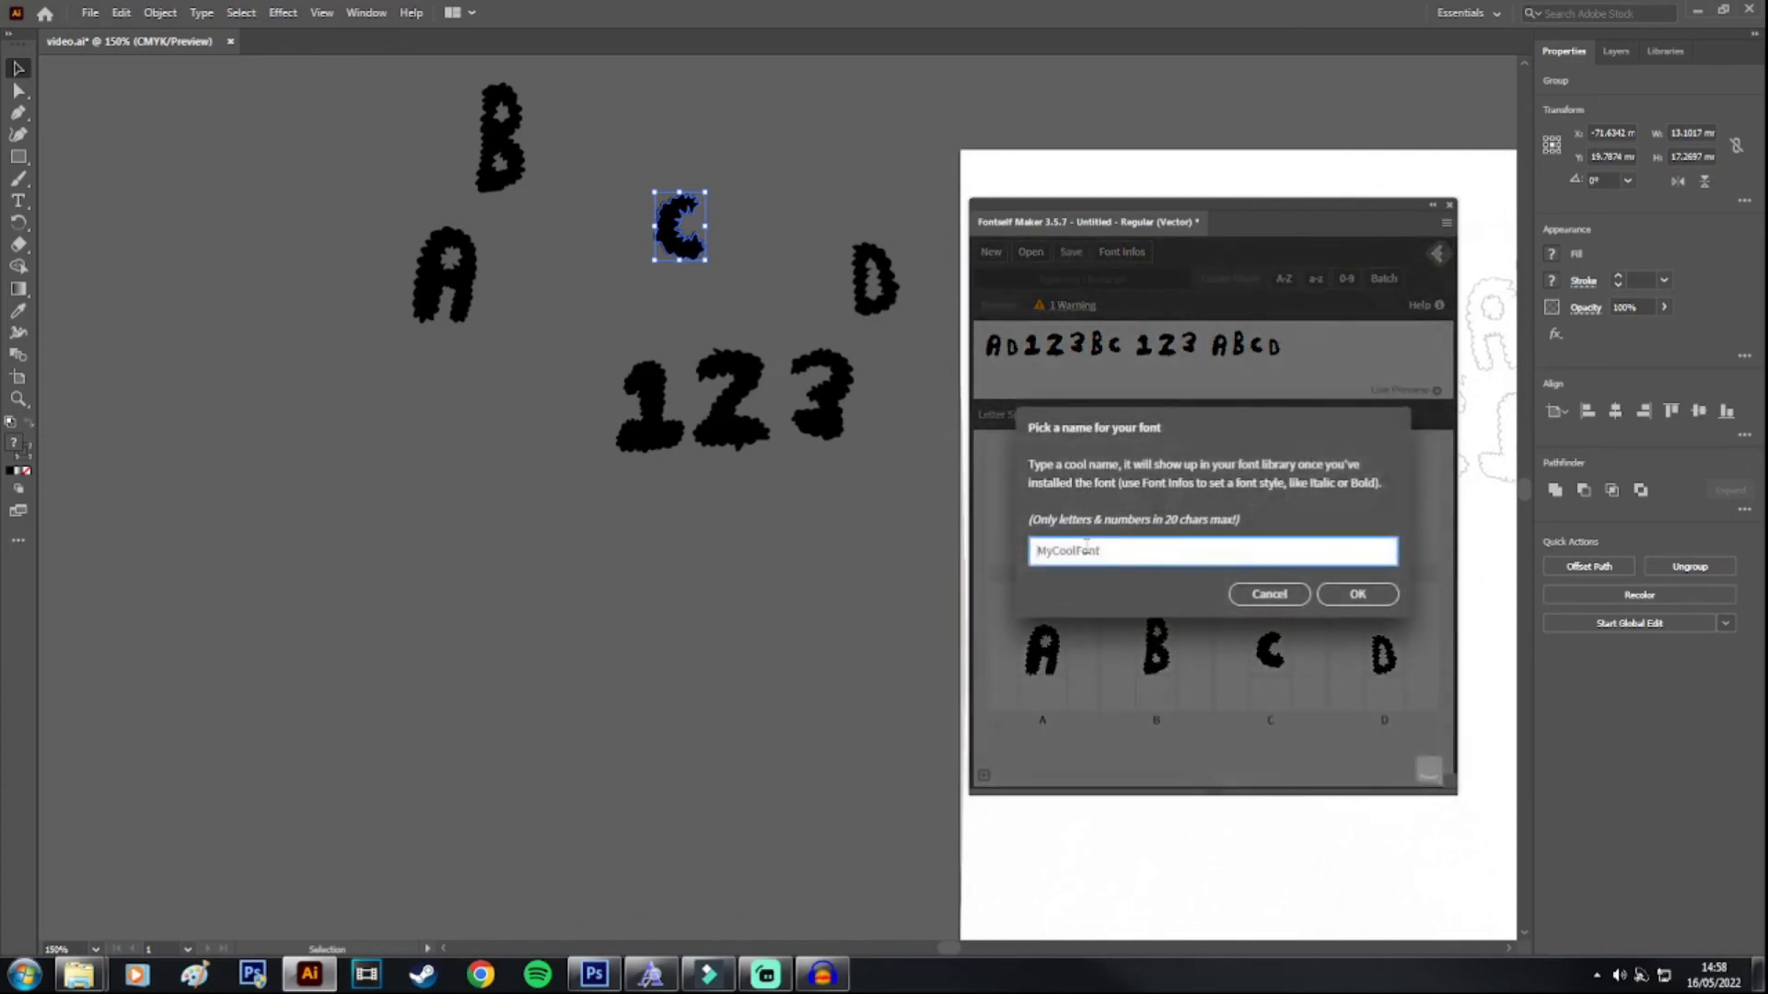
type("t")
left_click(1346, 595)
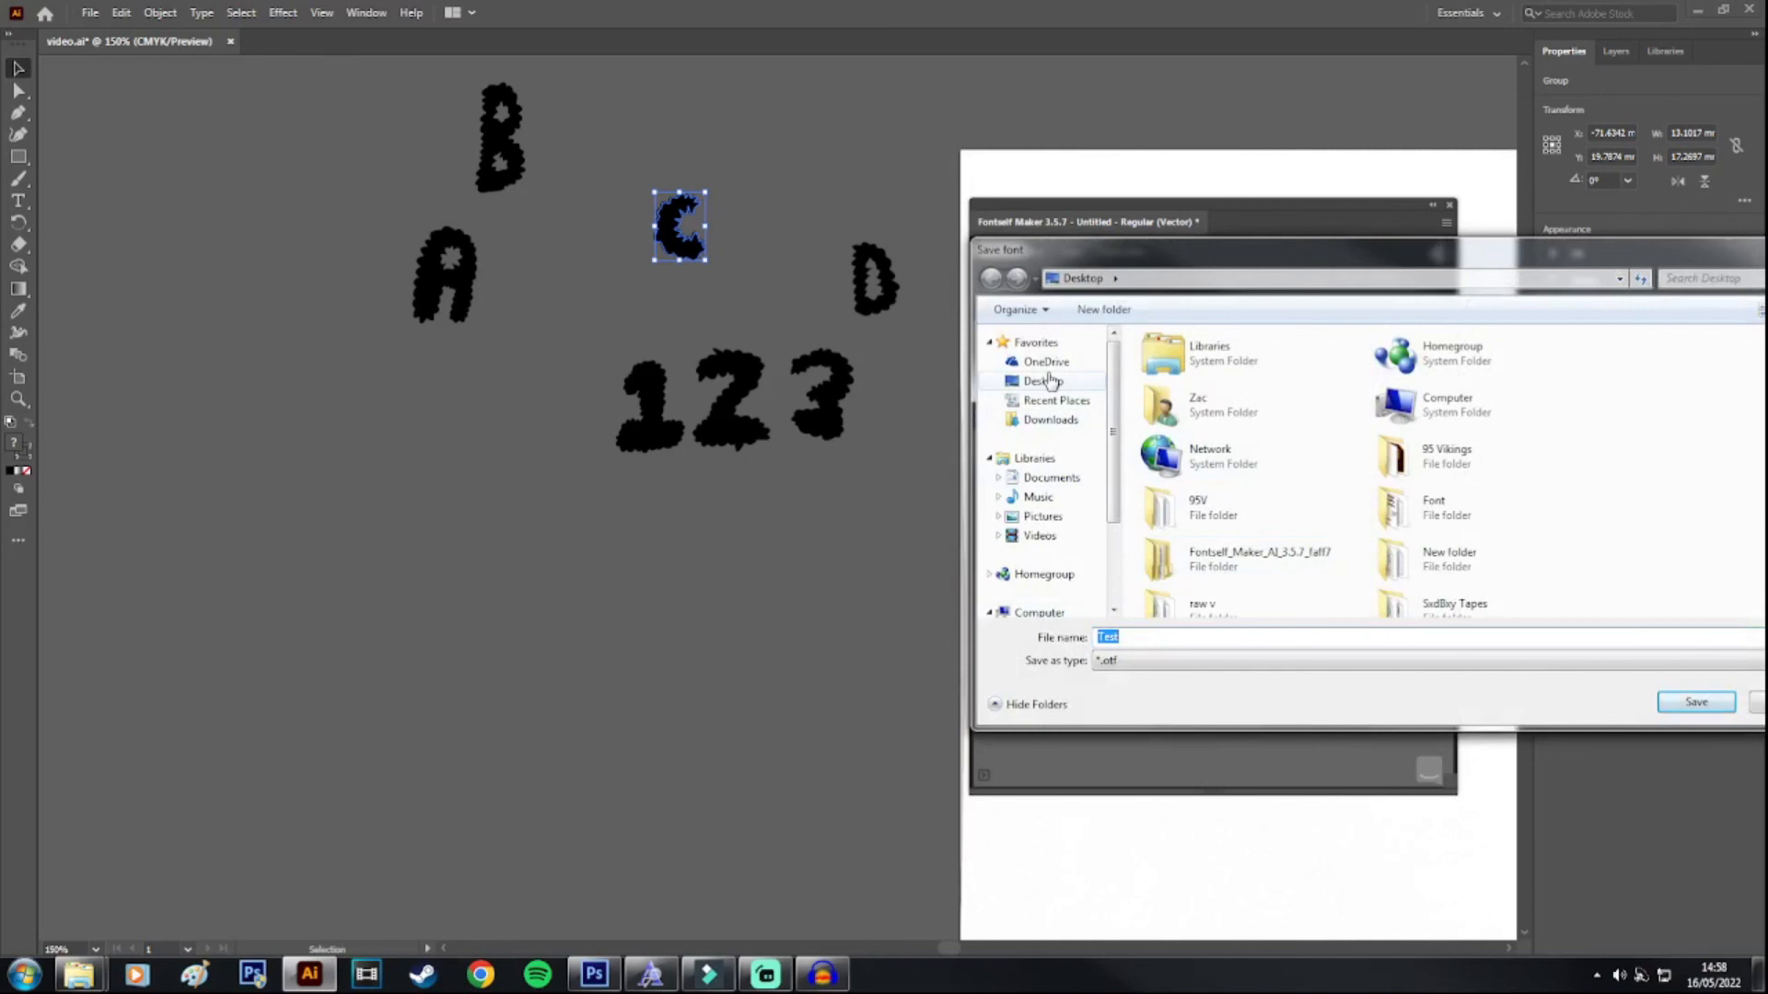
left_click_drag(1230, 244, 976, 230)
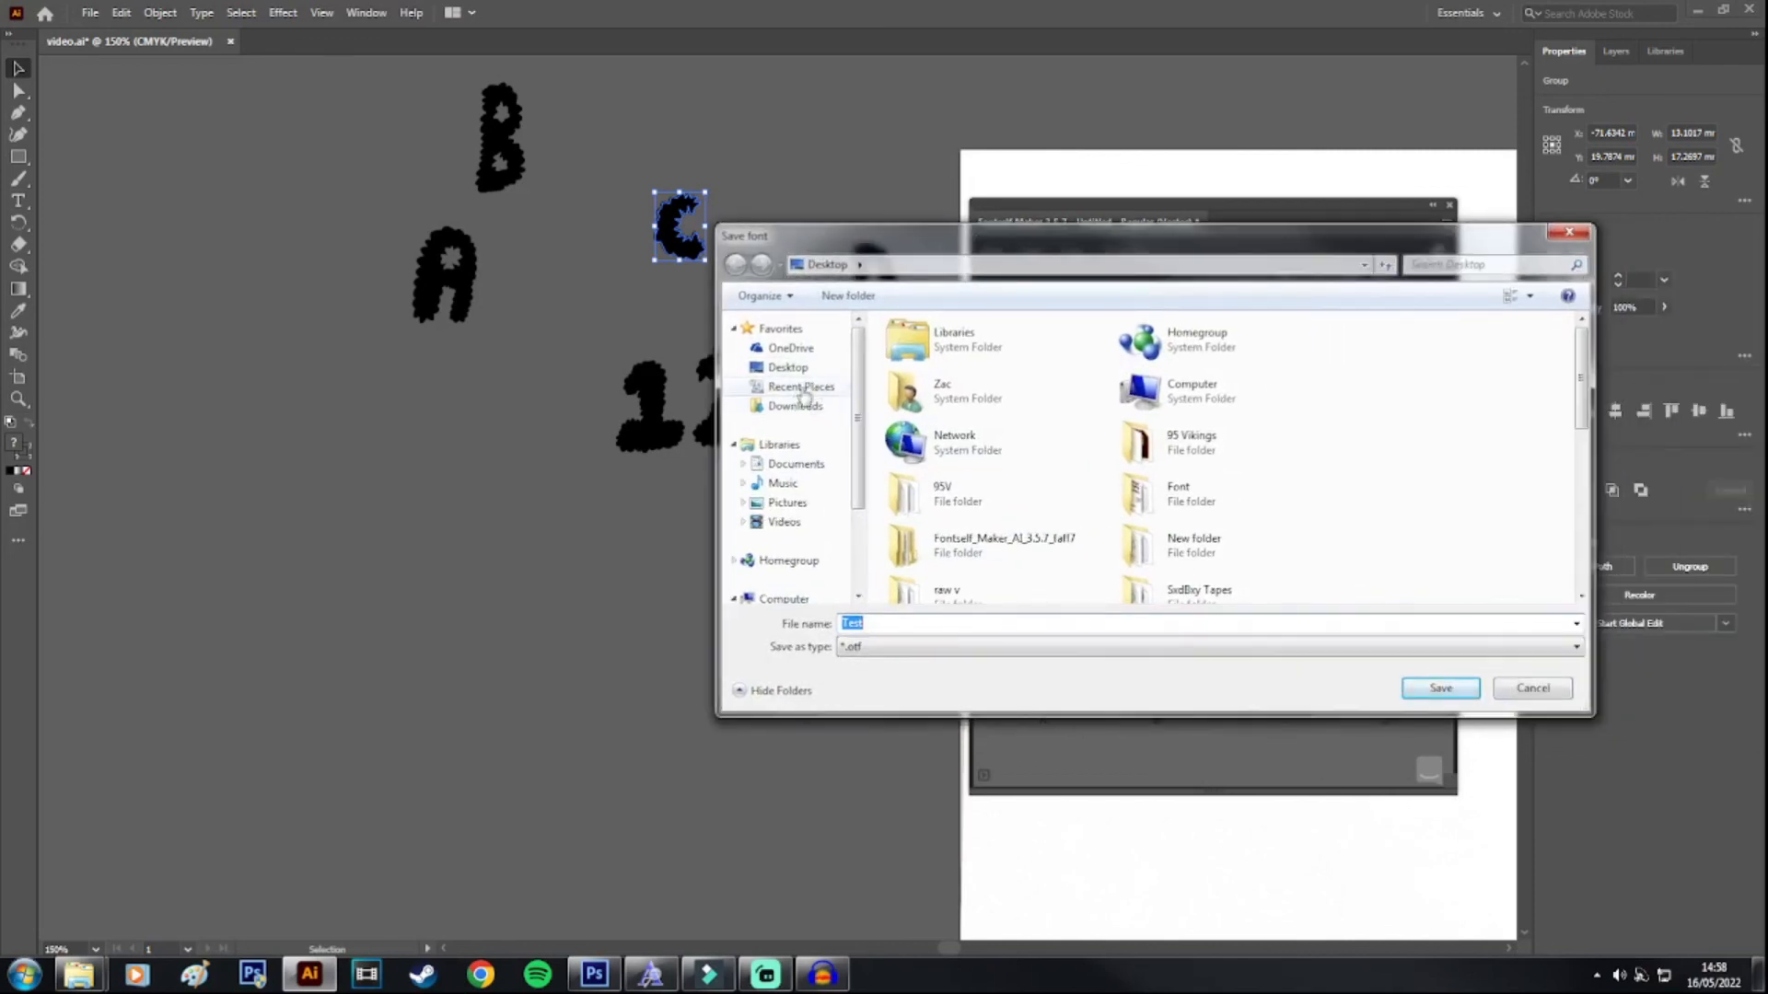
left_click(1441, 688)
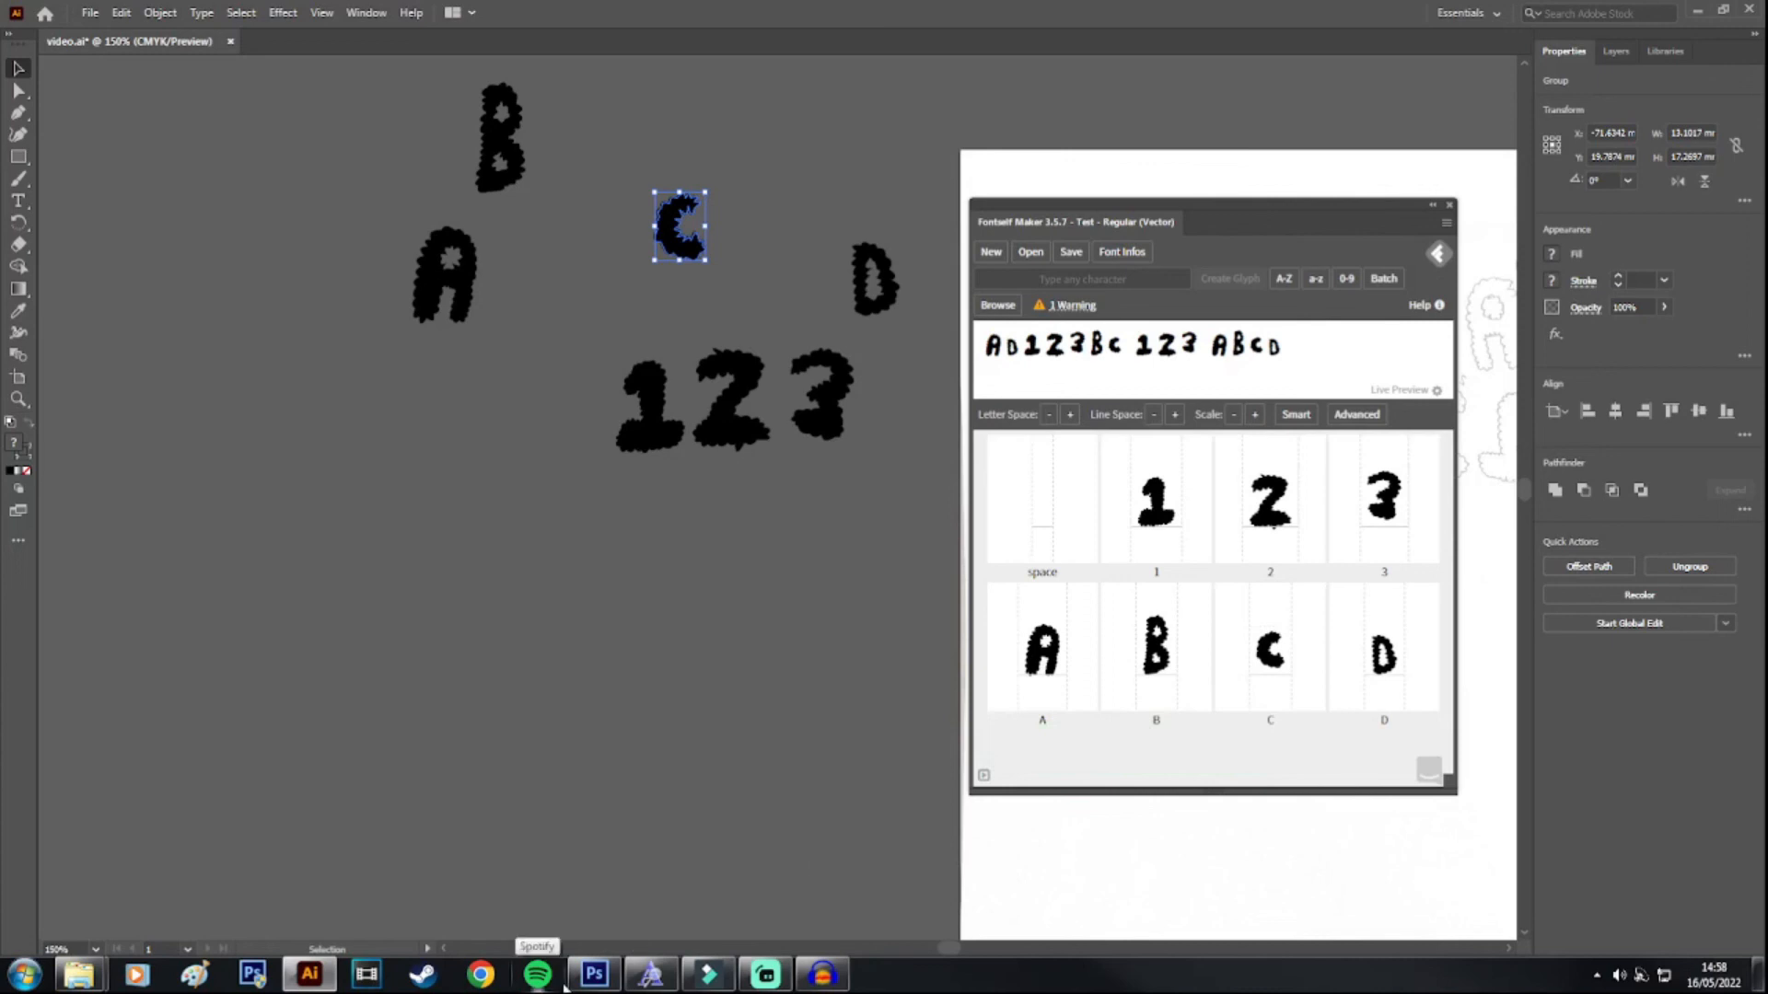
Step: View the saved Test font in the system font viewer and close the preview
left_click(1697, 8)
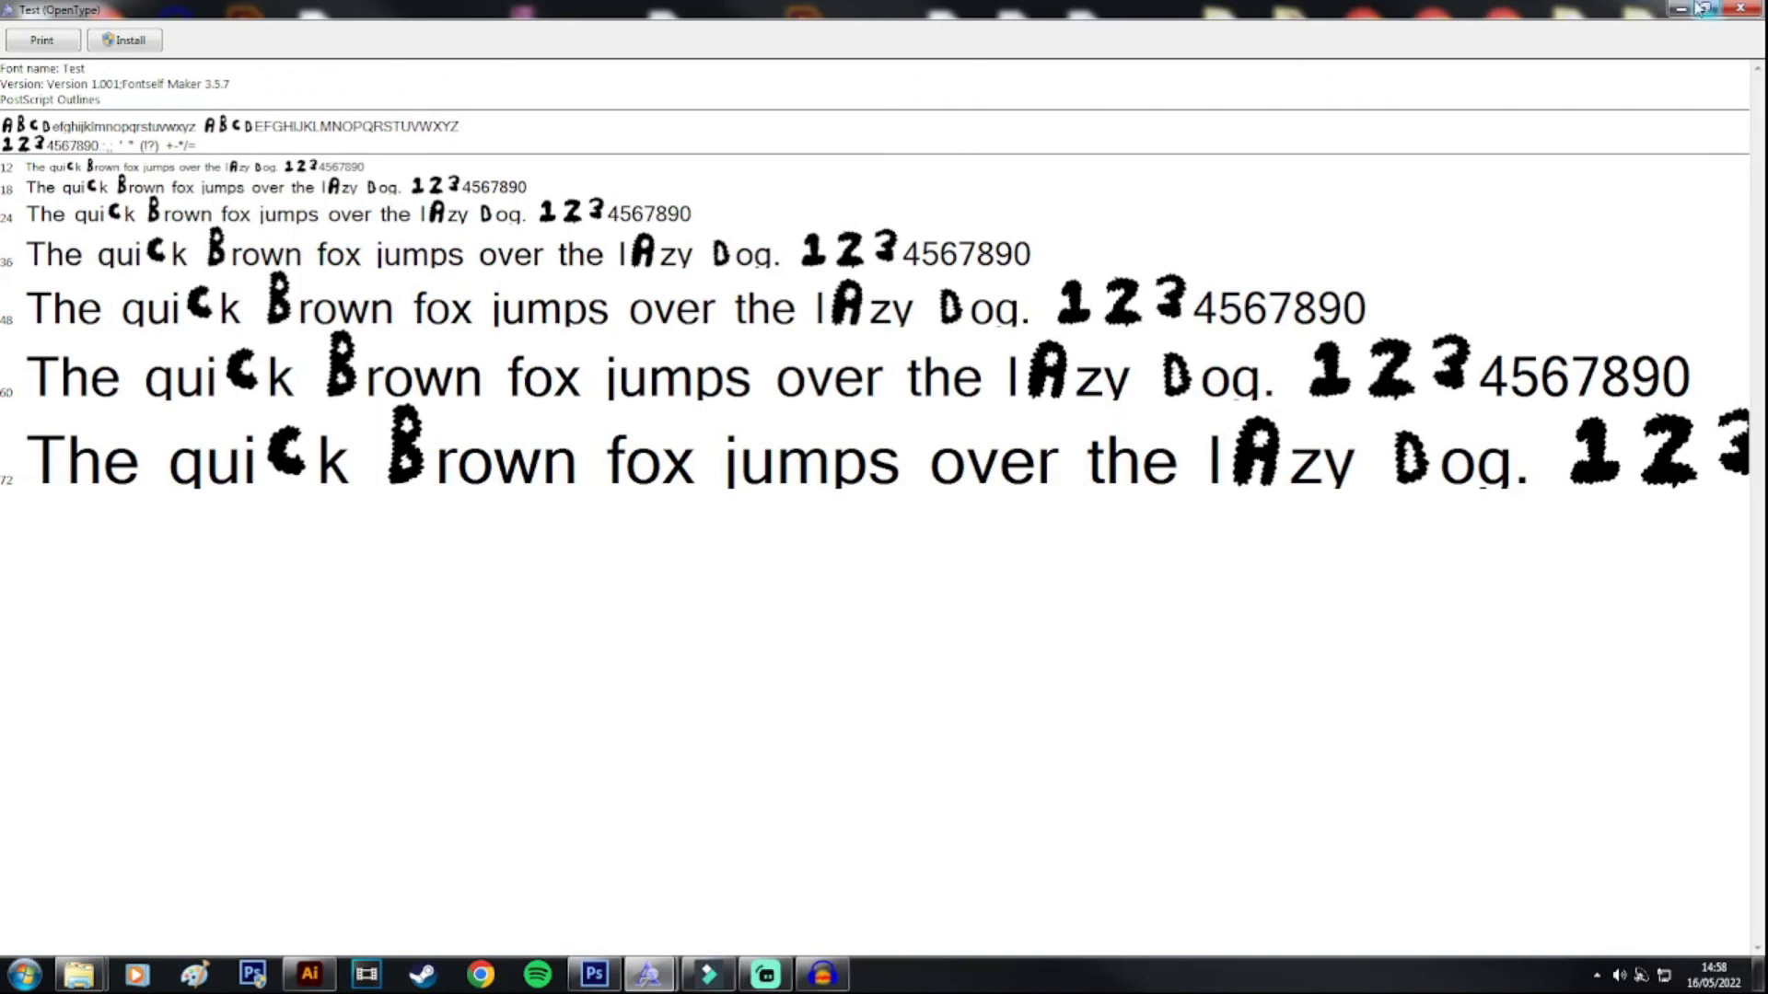
left_click(1739, 8)
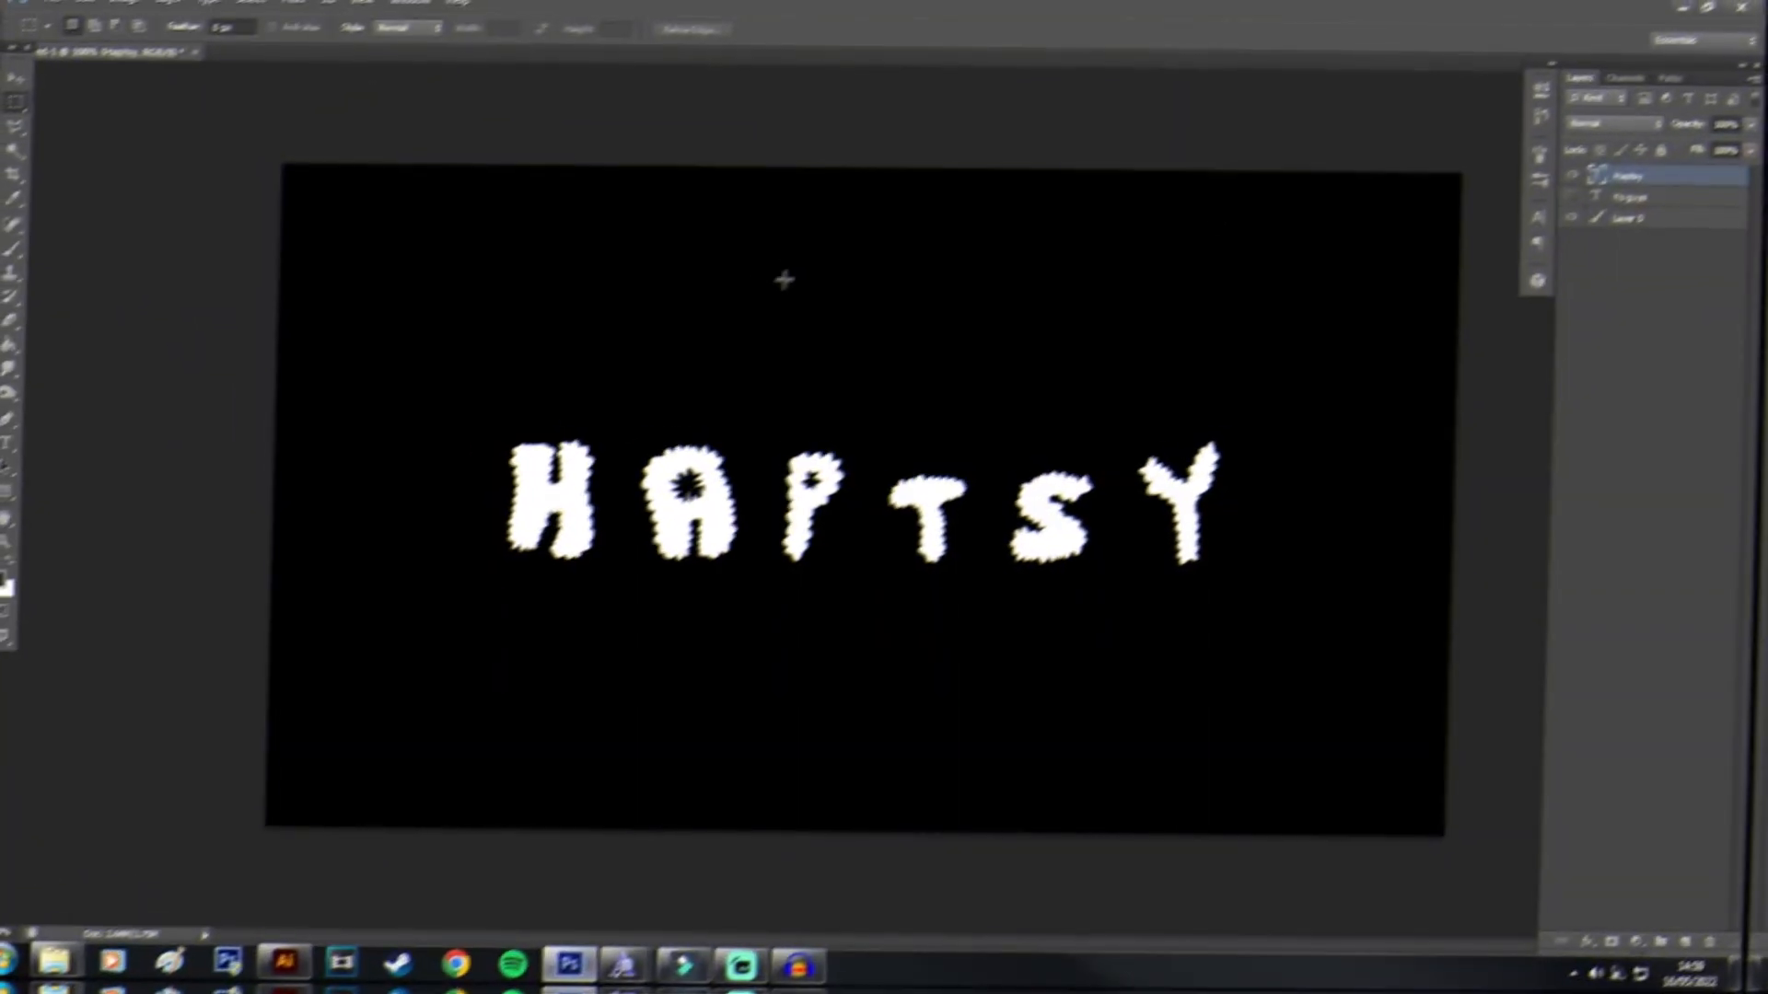
Step: In Photoshop, delete the text layer between the Haptsy layer and Layer 0
left_click(1633, 202)
key("Delete")
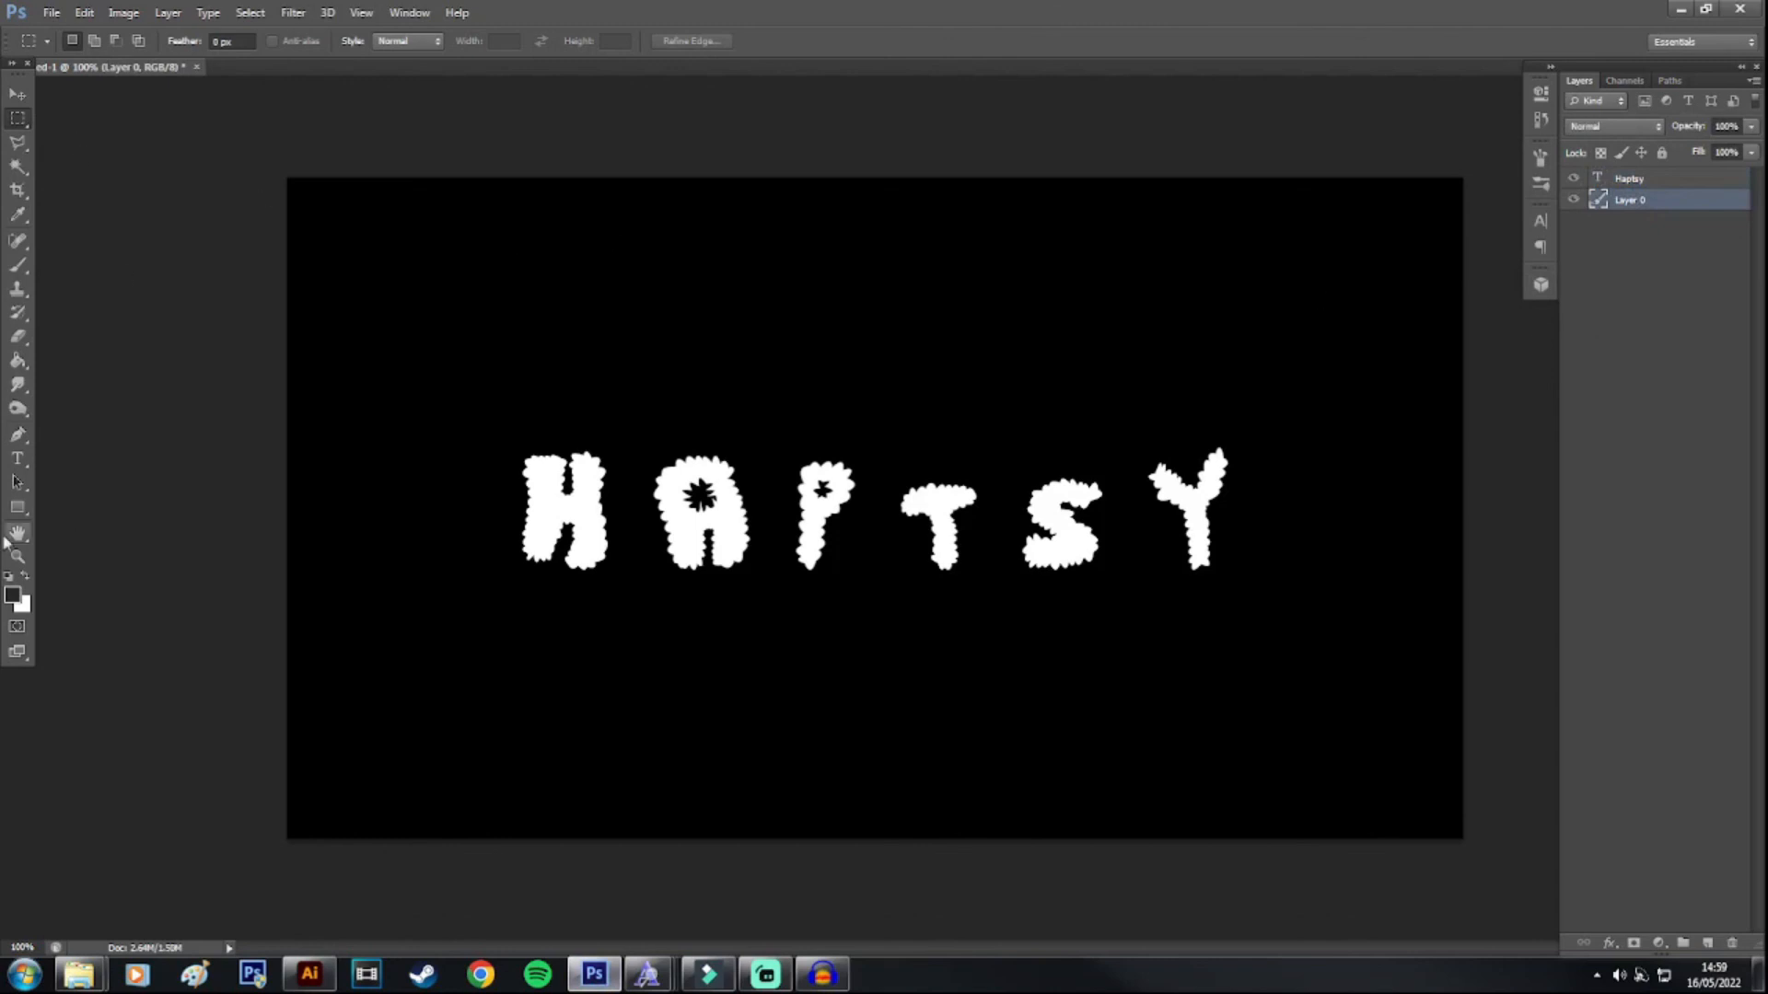
Step: Change the font of the whole HAPTSY text to High Jakarta and commit the edit
left_click(18, 459)
left_click(1190, 490)
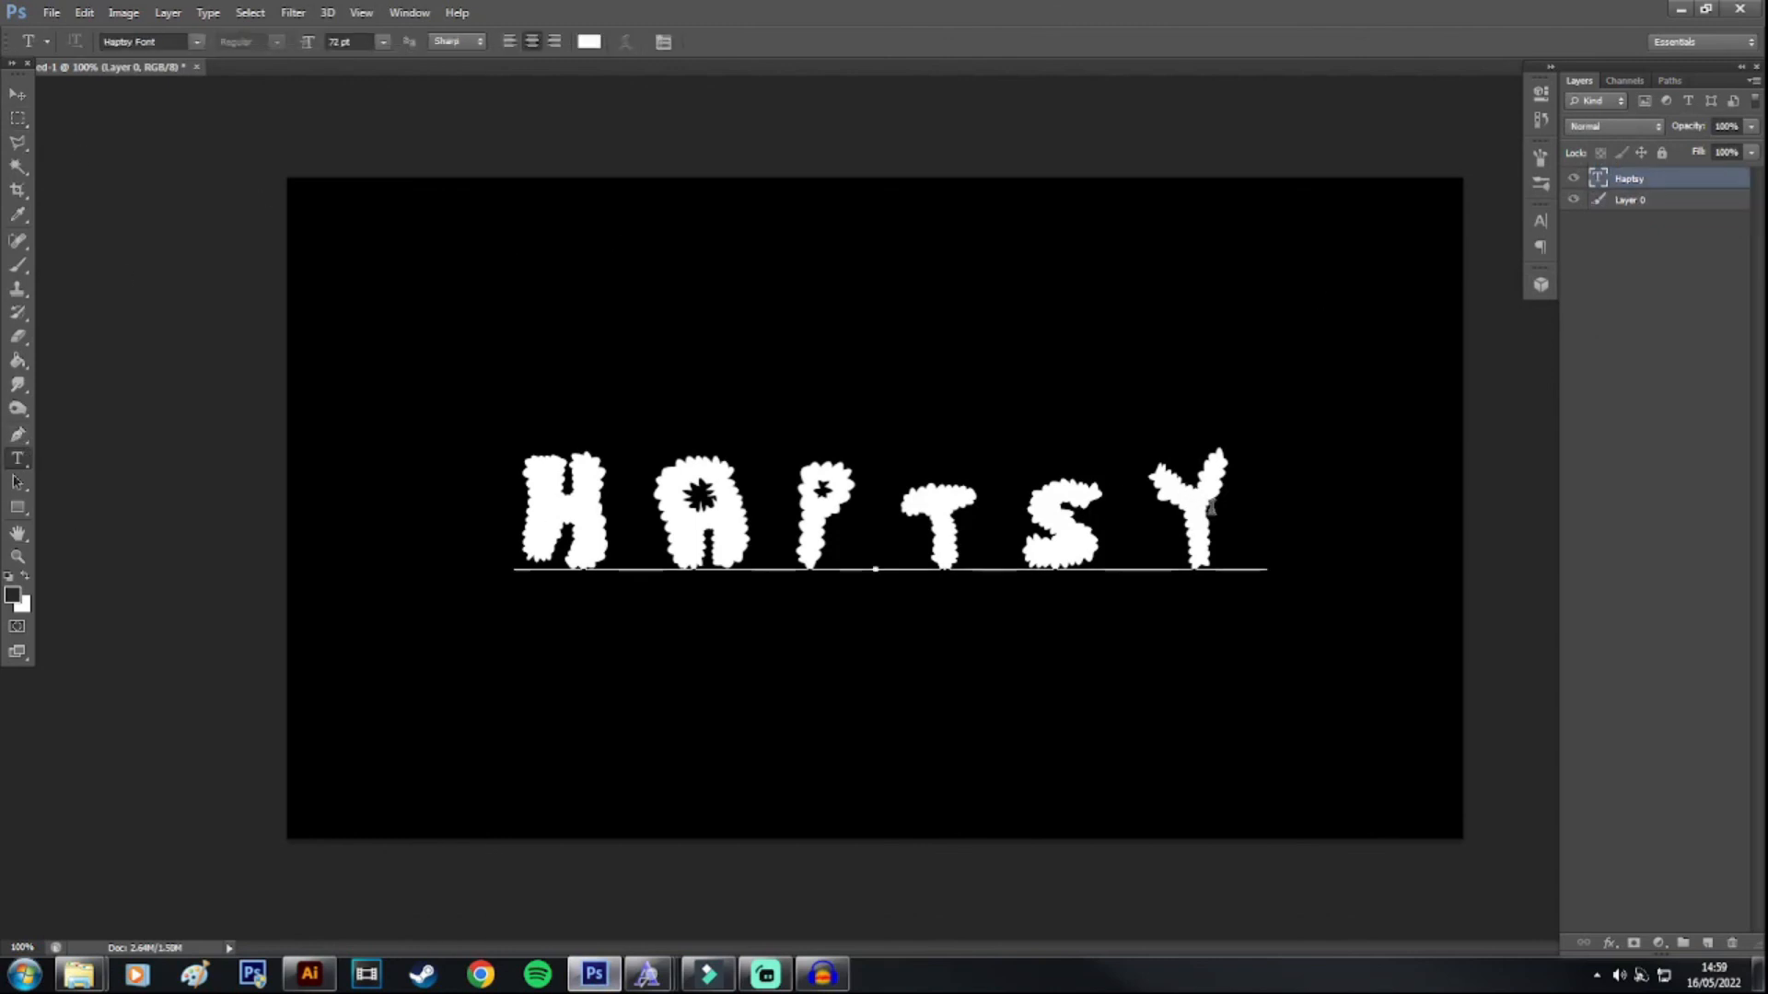
key("ctrl+a")
left_click(196, 41)
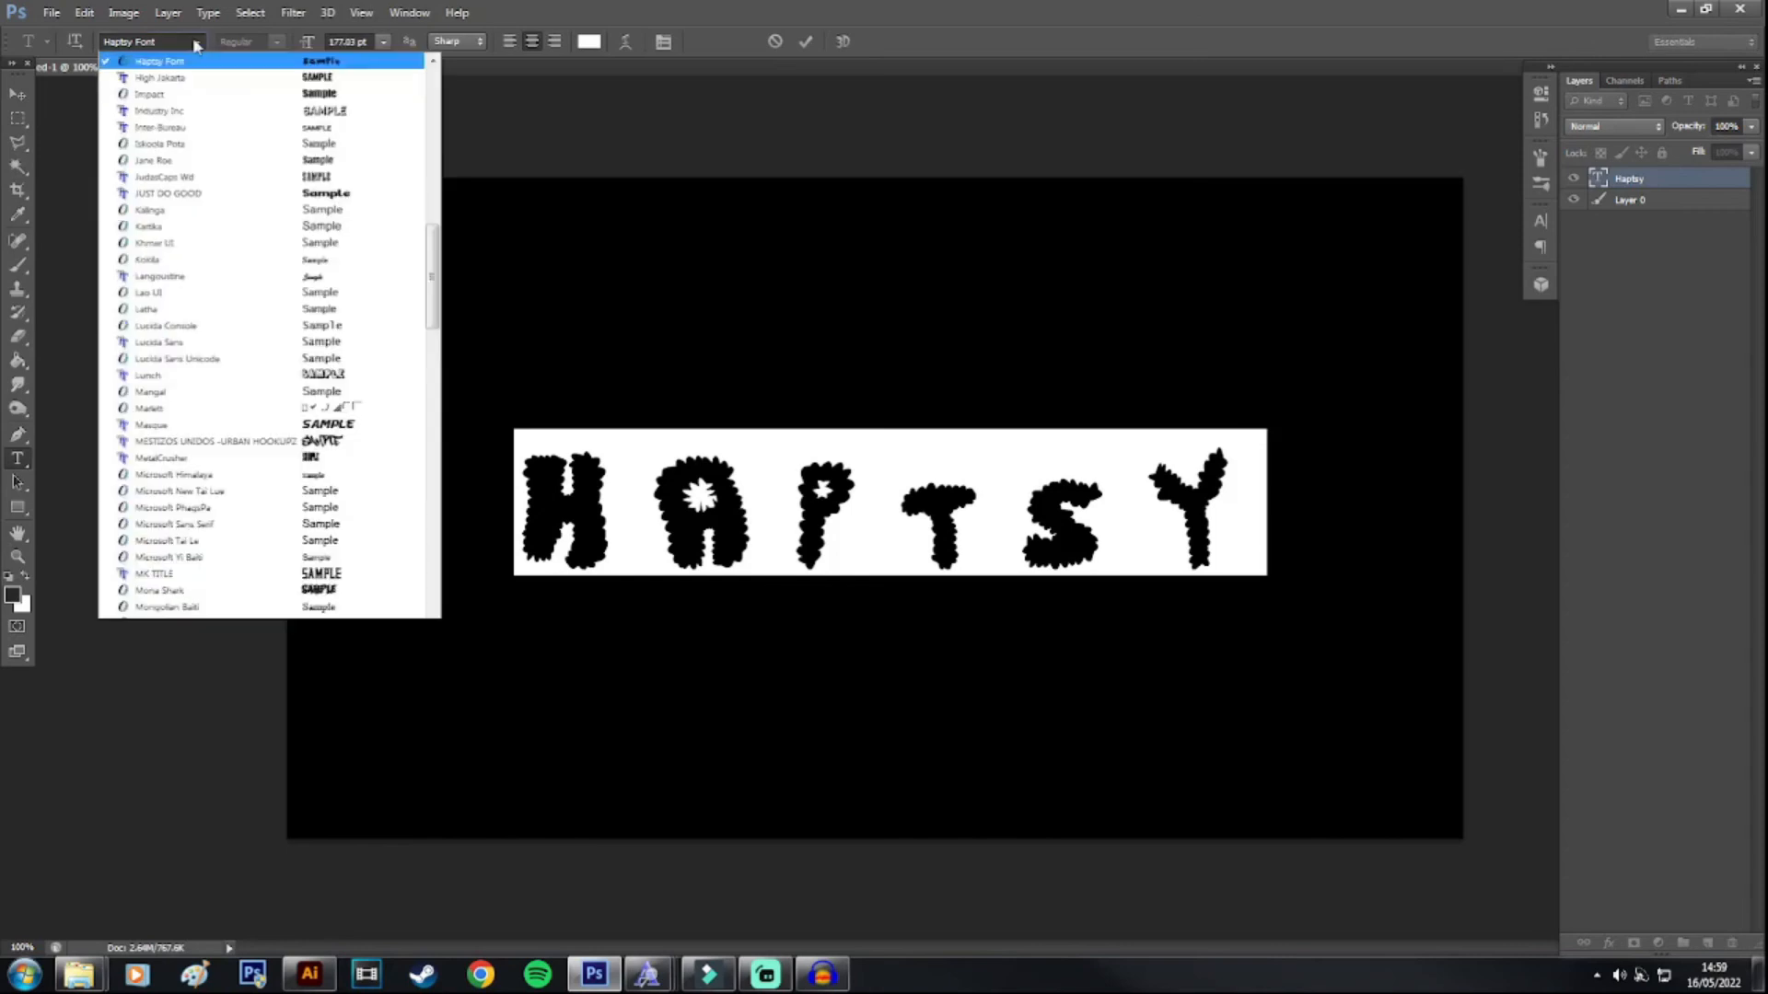
left_click(293, 90)
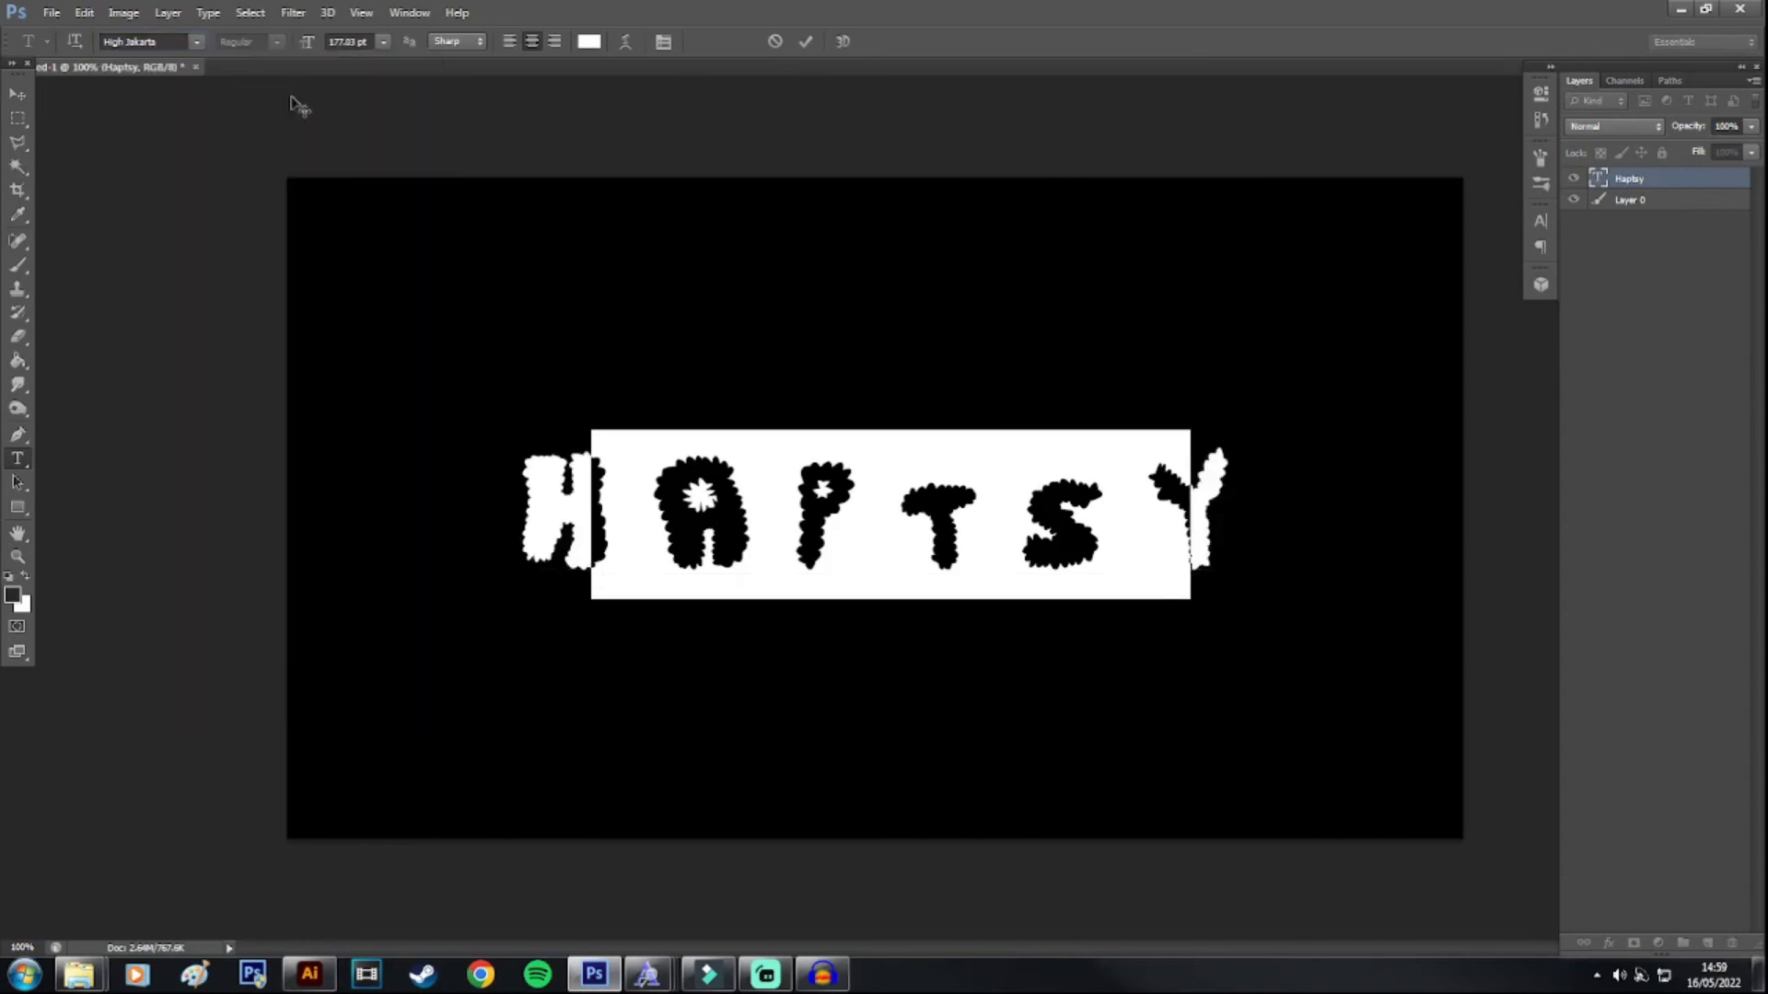
left_click(804, 41)
Step: Change the font of the whole HAPTSY text to Haptsy Font and commit the edit
left_click_drag(1144, 504, 5, 476)
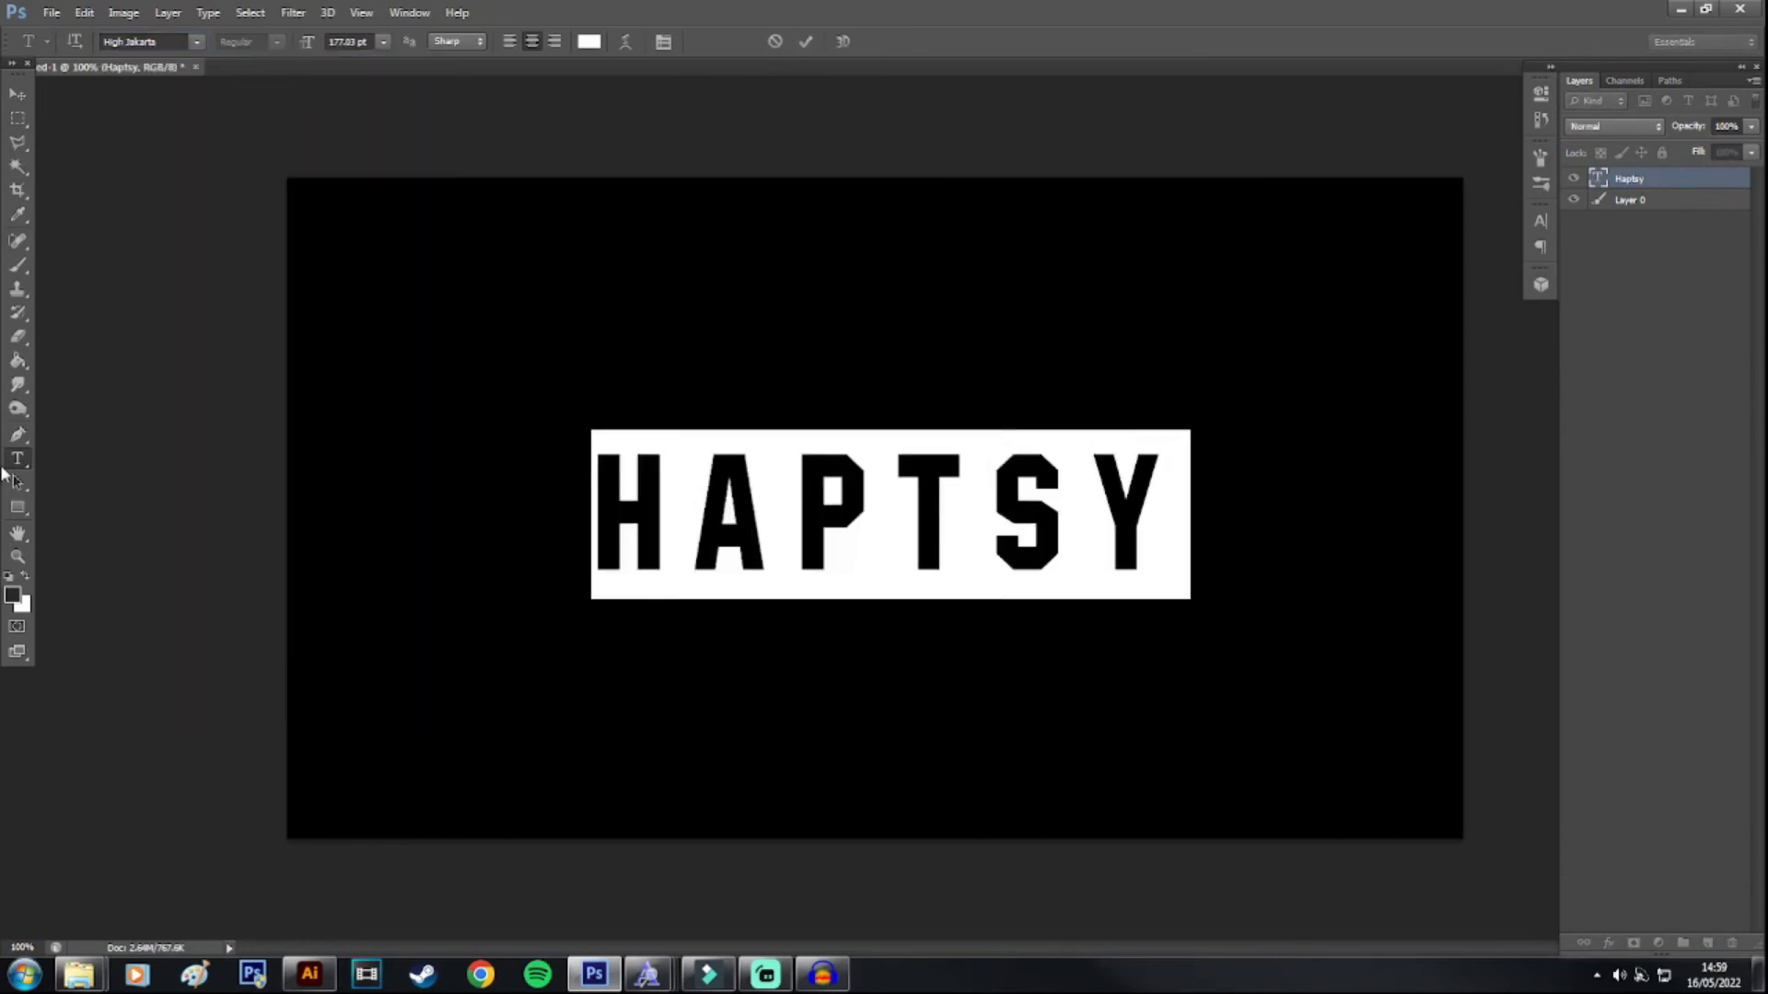
left_click(195, 44)
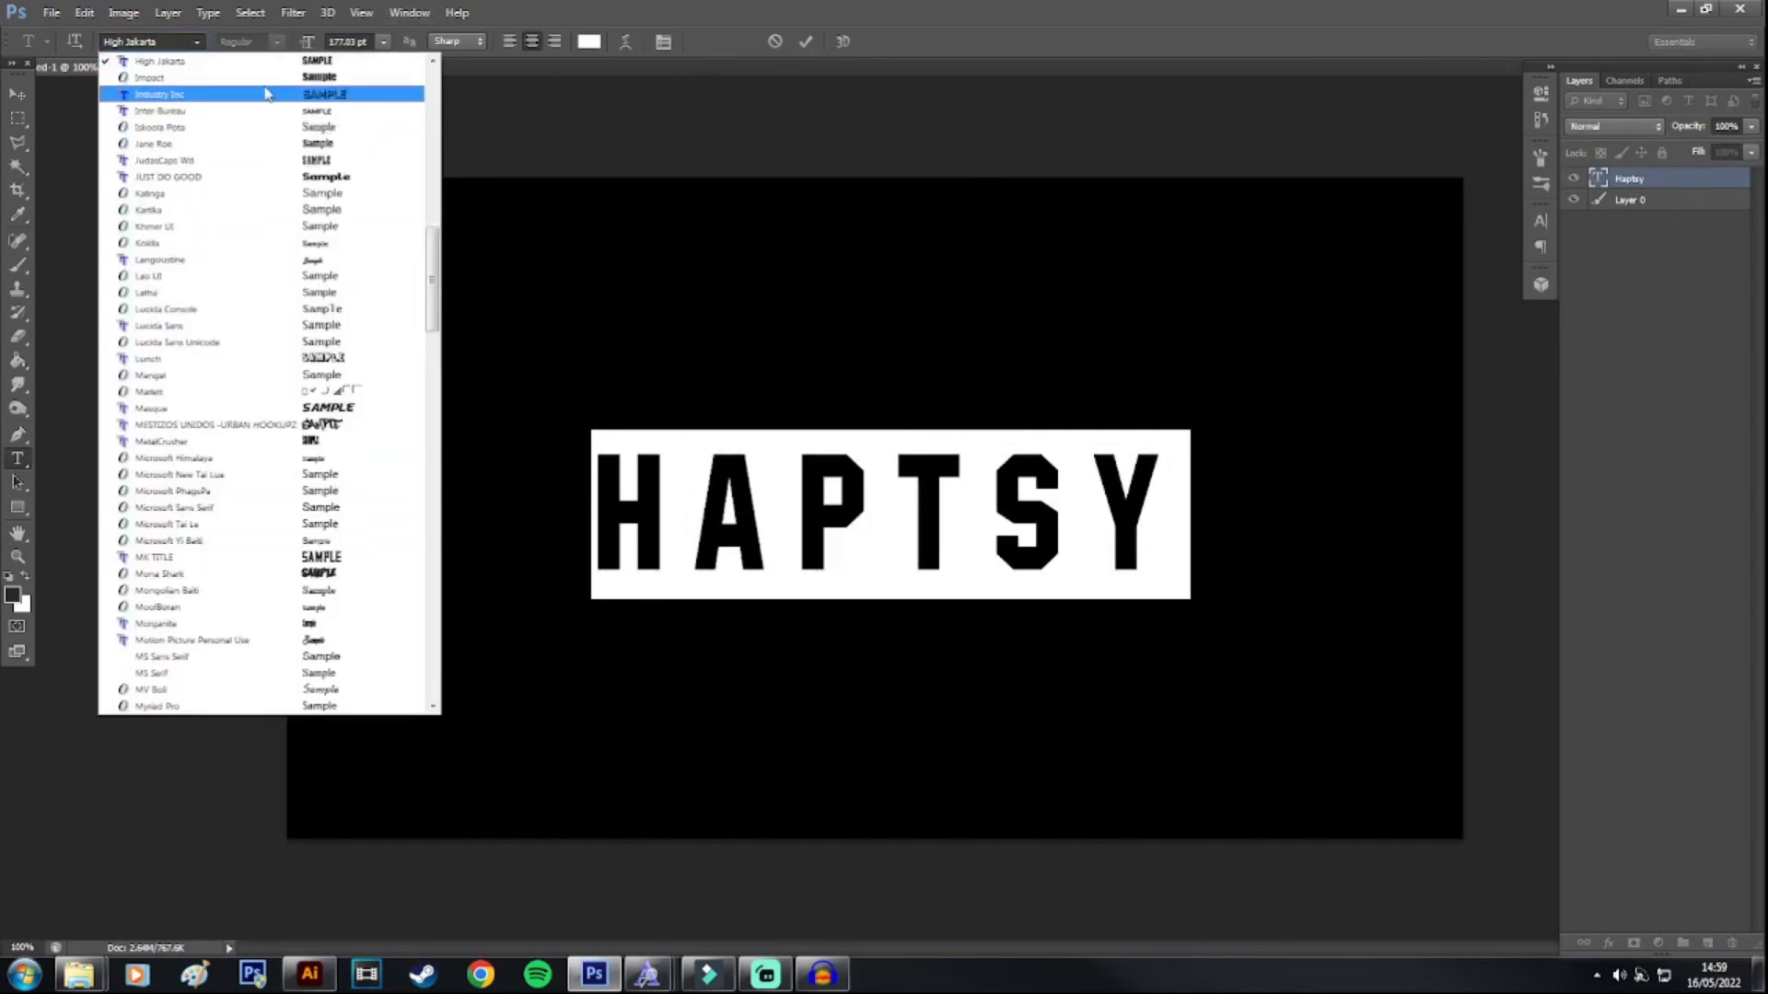
scroll(245, 399, "down", 5)
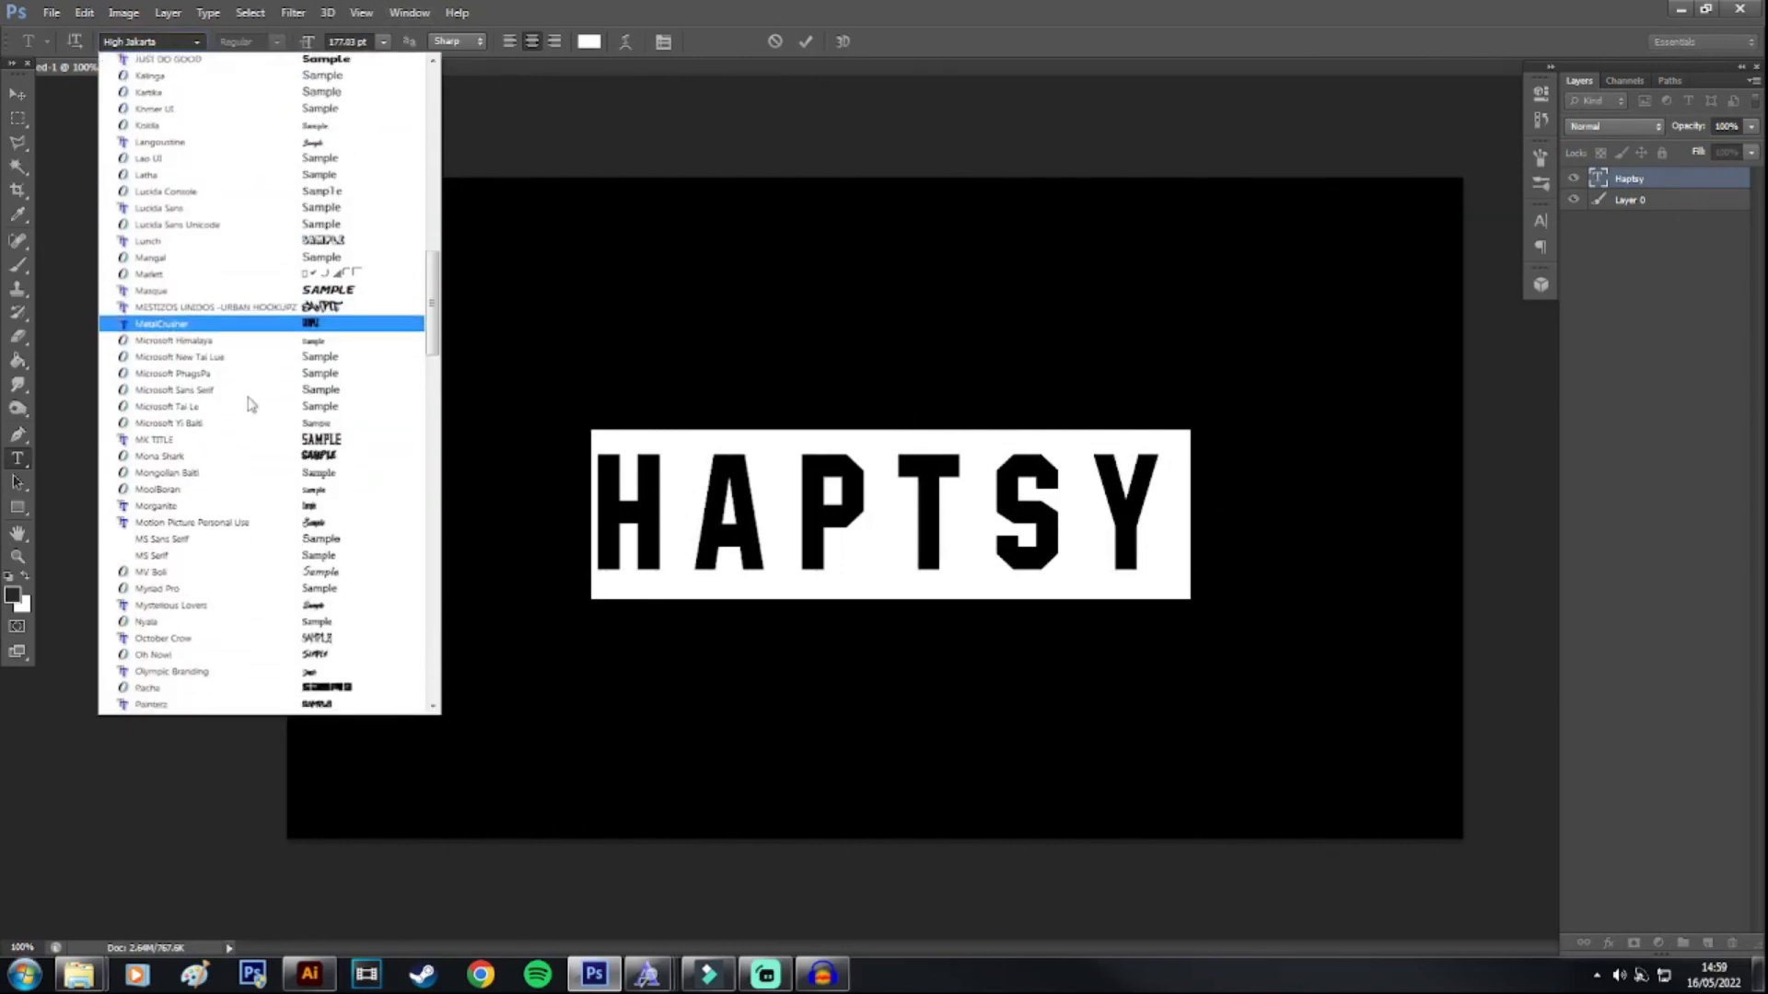
scroll(249, 489, "up", 5)
type("HACKED")
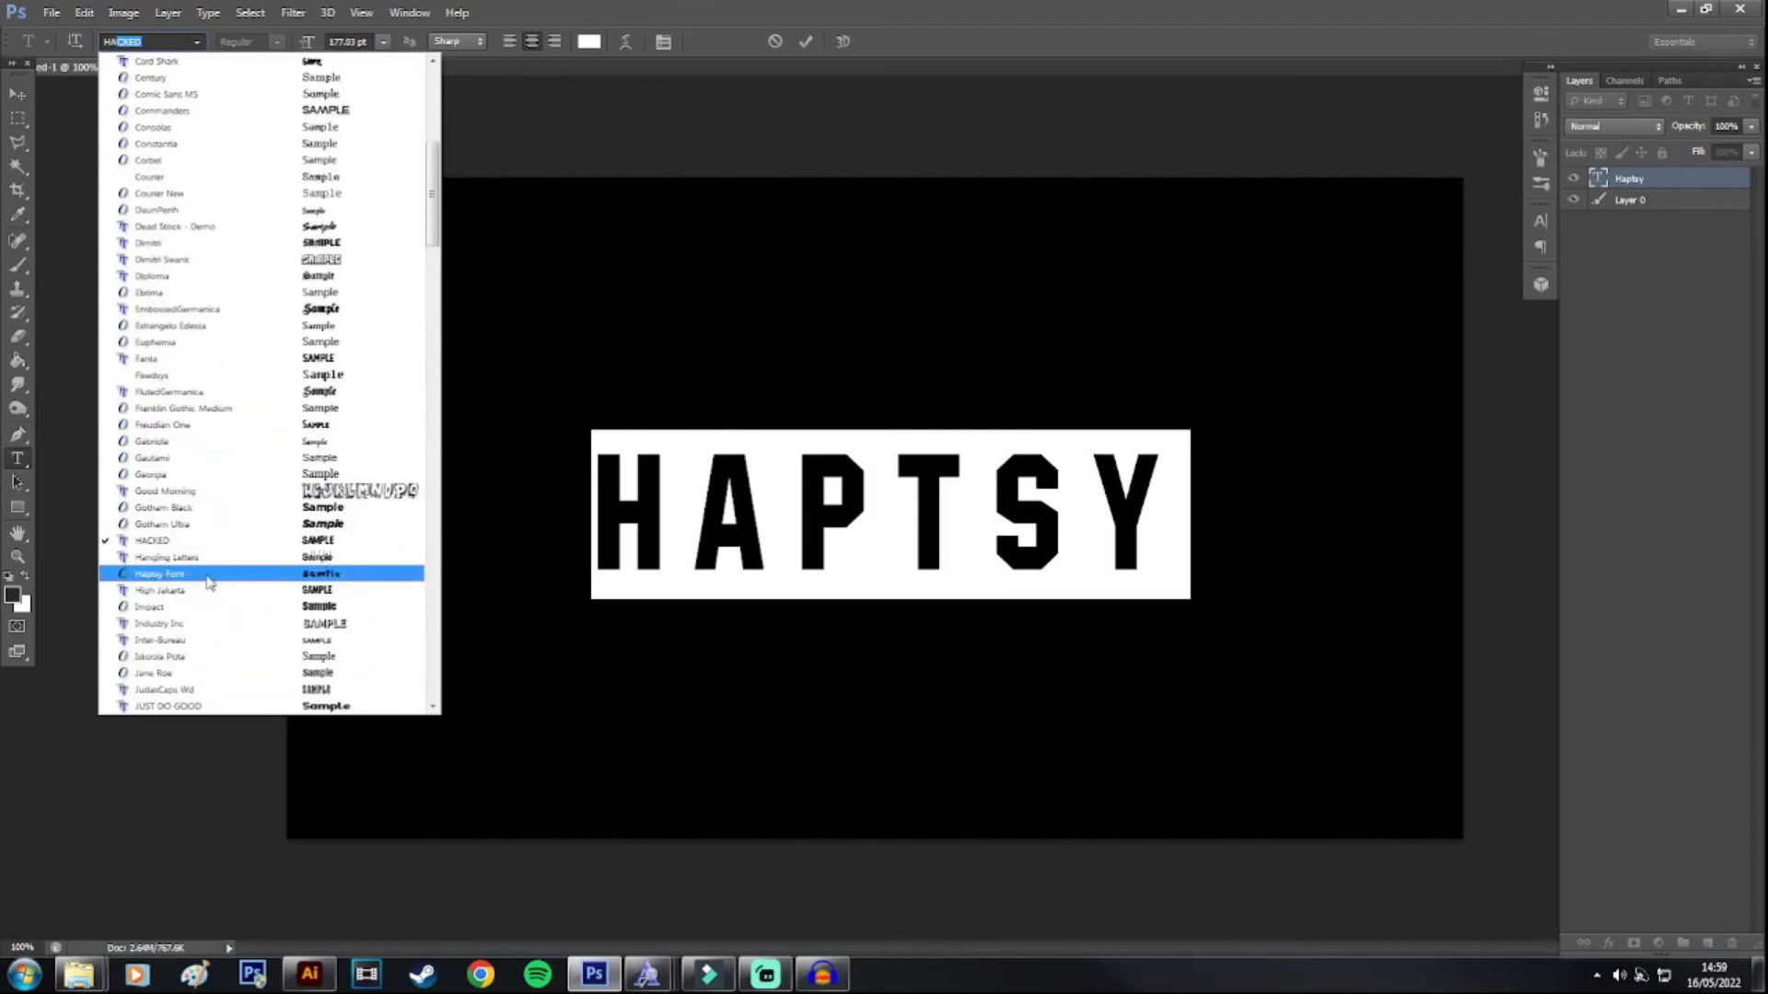
left_click(173, 575)
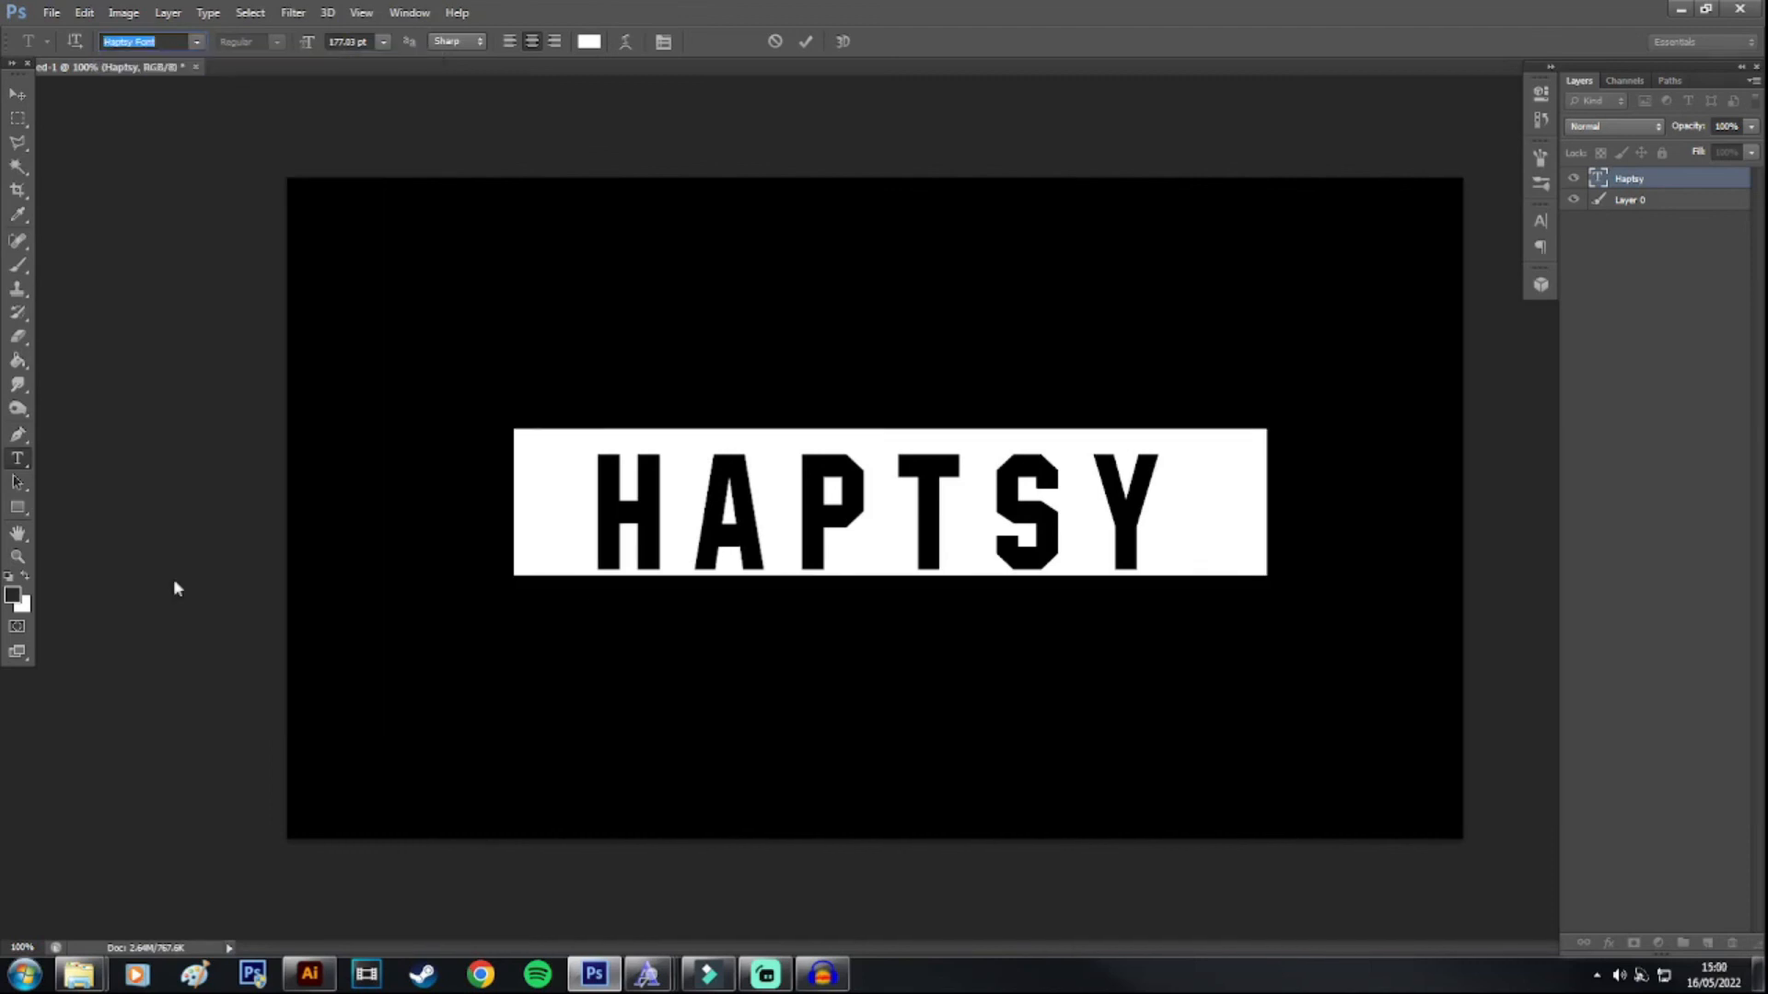
left_click(806, 42)
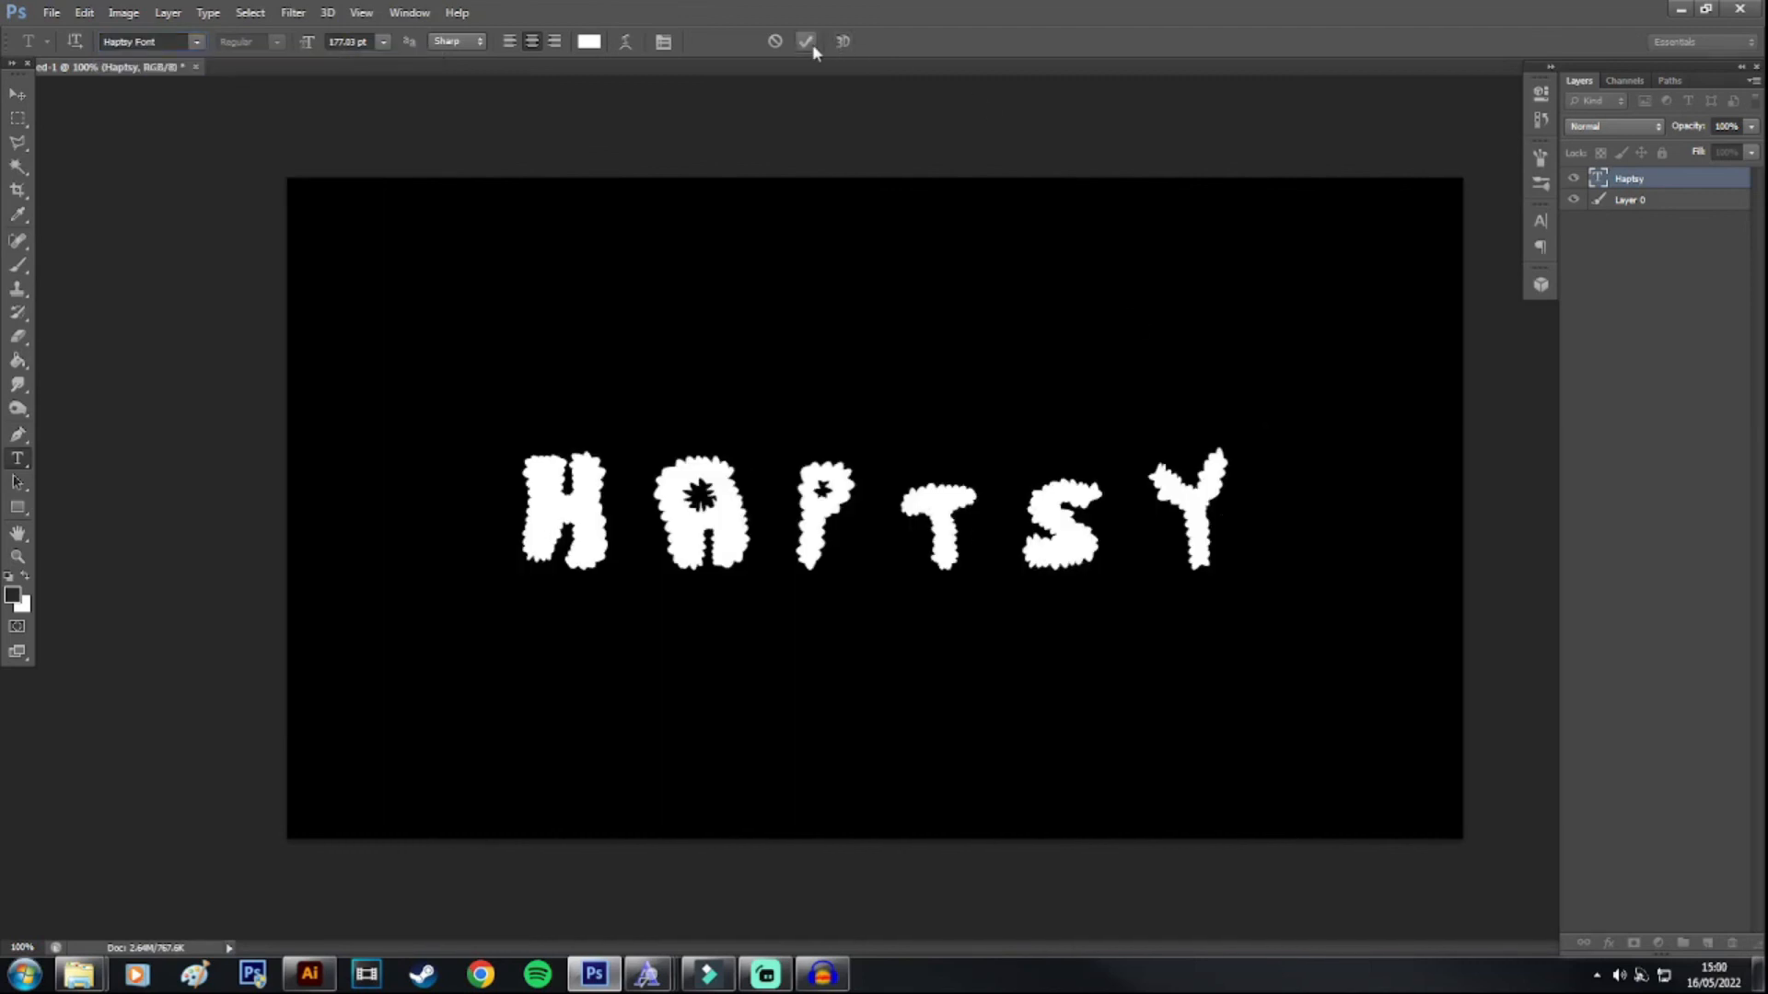
left_click(562, 500)
key("ctrl+a")
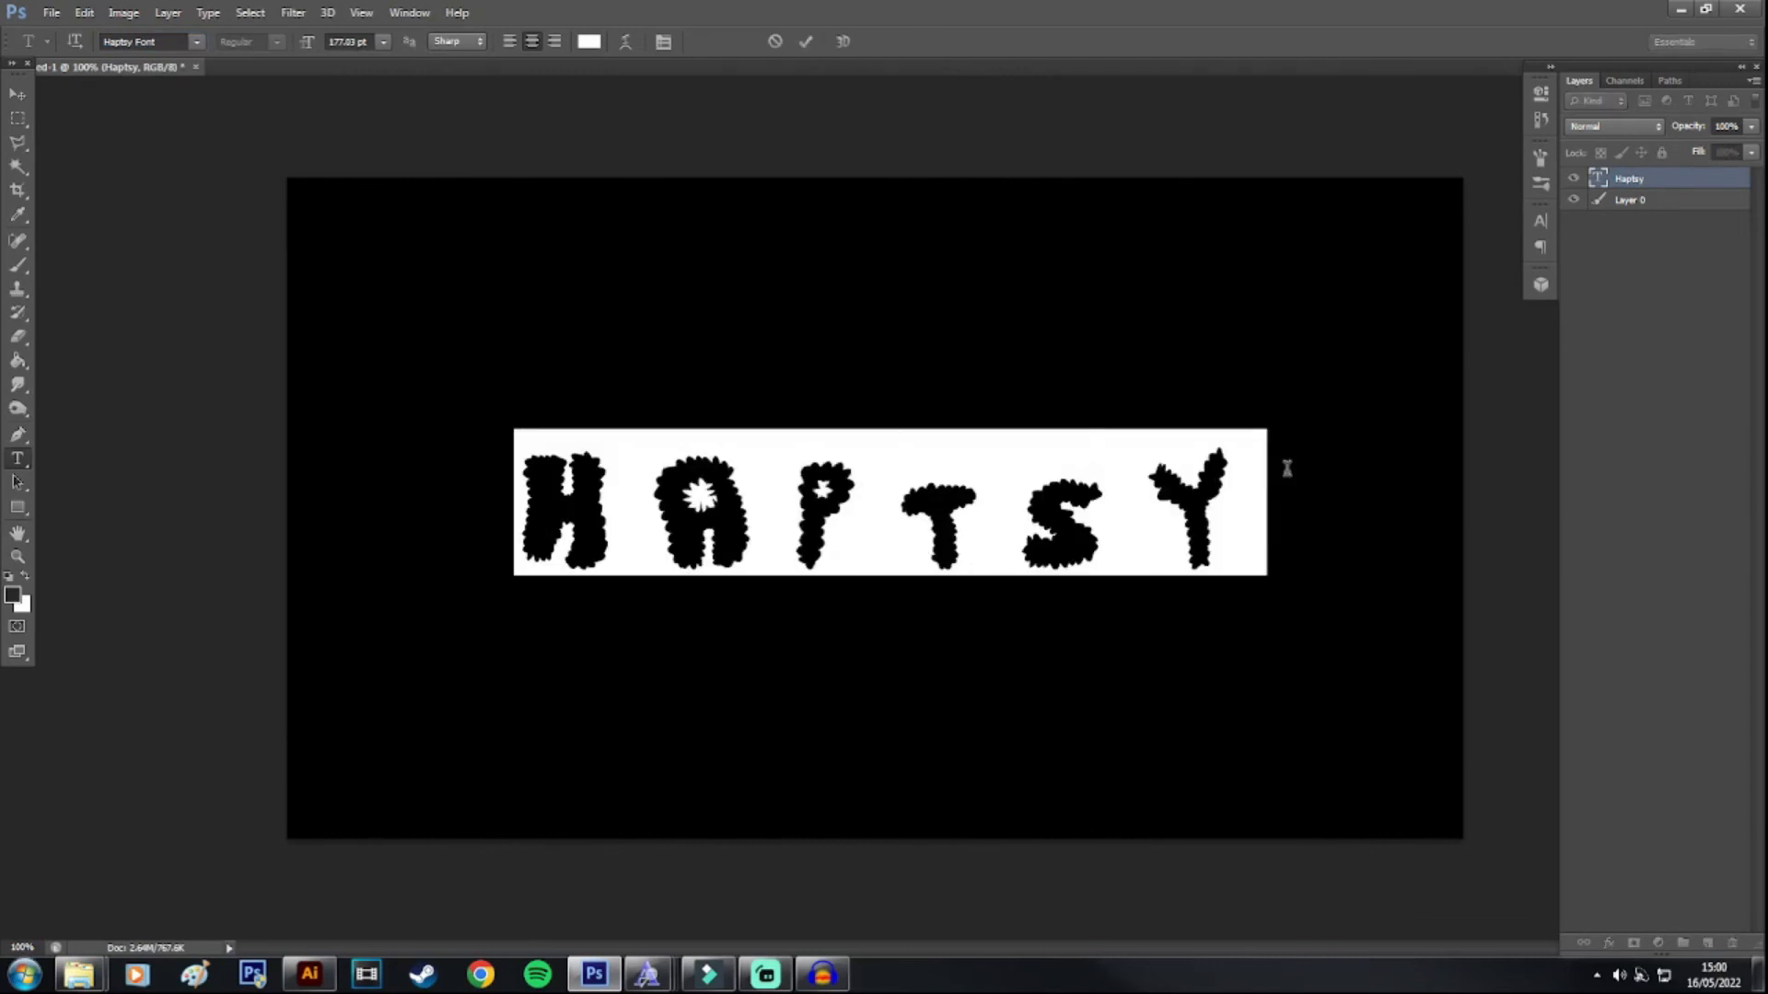
left_click(806, 41)
Step: Add a separate 72 pt text layer reading Hello in Haptsy Font and place it roughly centred just above the HAPTSY text
left_click(626, 259)
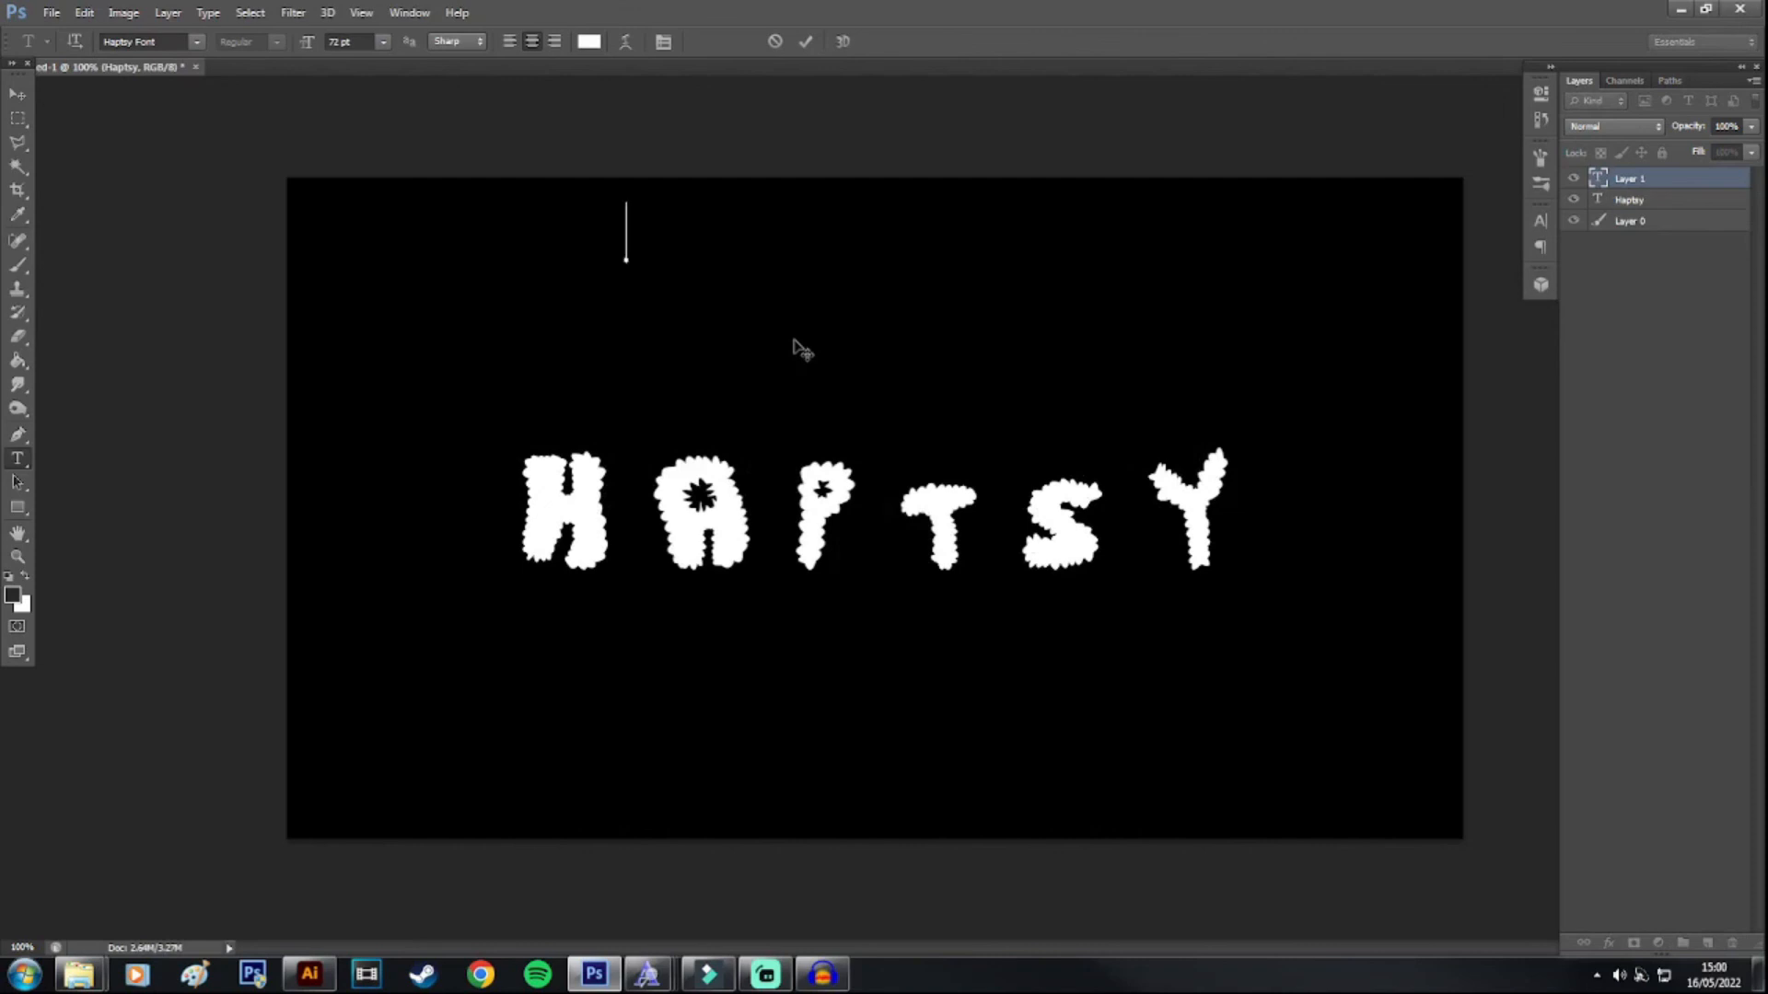
type("HEL")
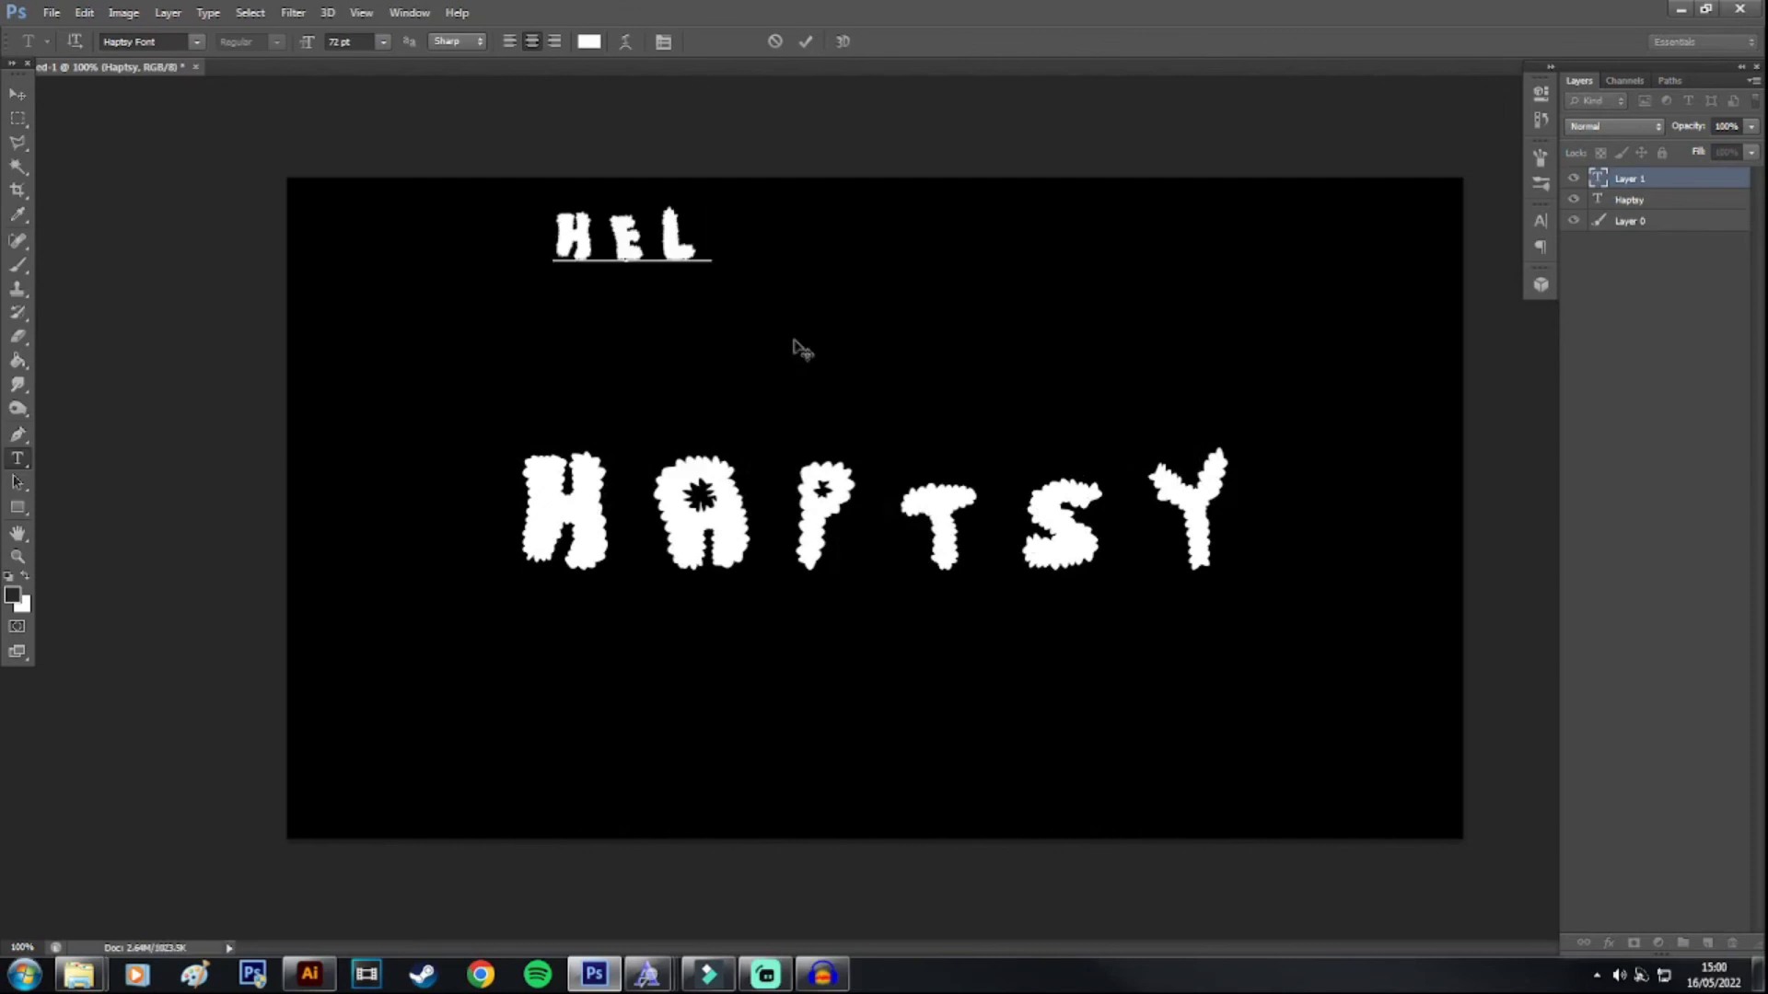
type("O")
key("BackSpace")
type("LO")
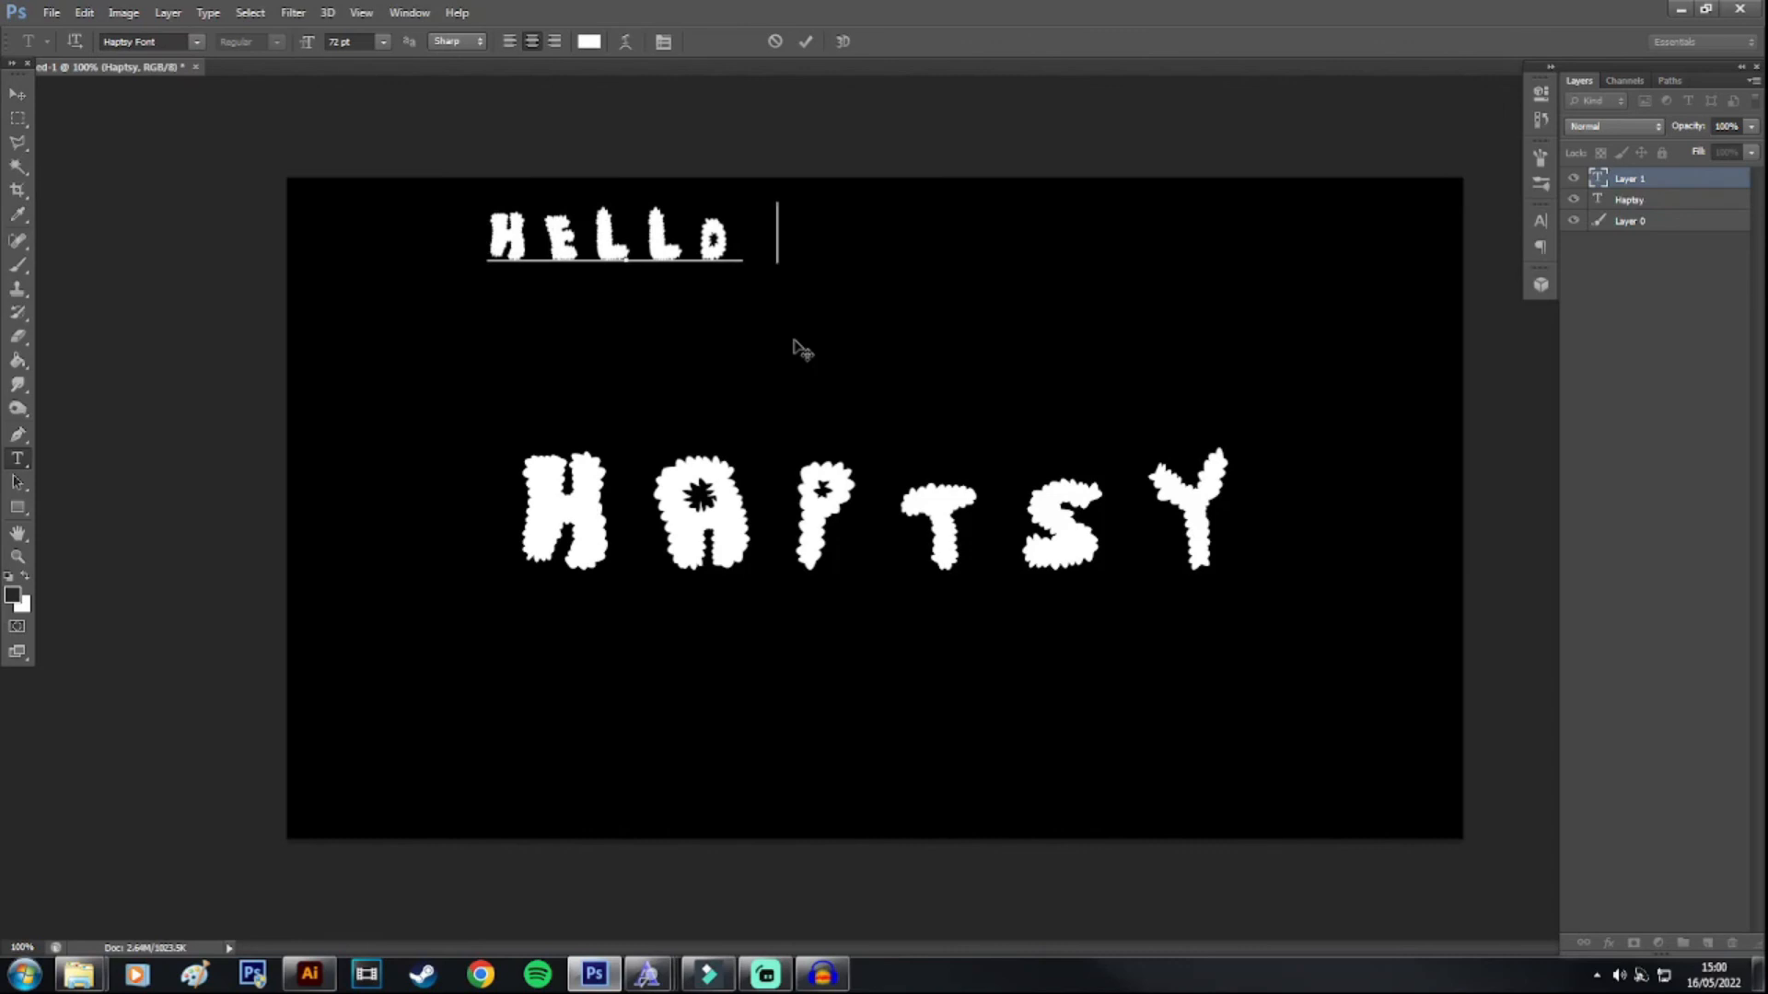
left_click(806, 41)
left_click(18, 94)
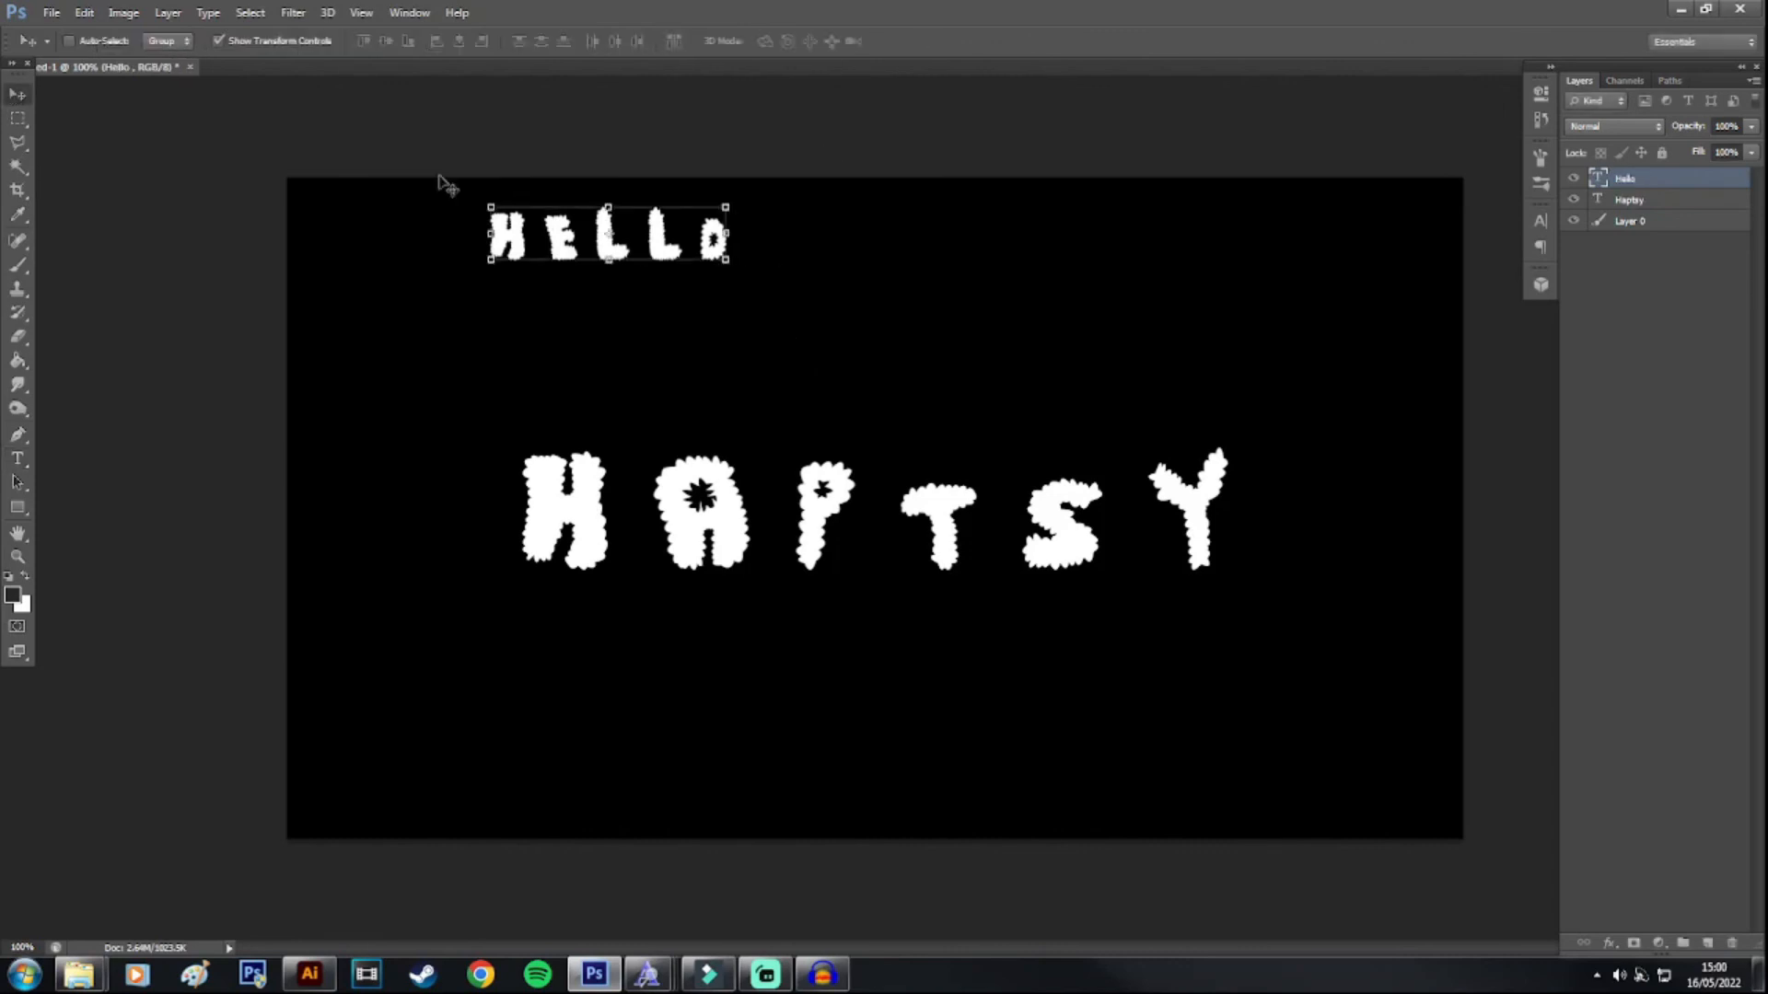
left_click_drag(578, 256, 852, 405)
left_click(17, 118)
left_click_drag(237, 150, 1506, 882)
left_click_drag(233, 168, 1607, 945)
left_click(1493, 891)
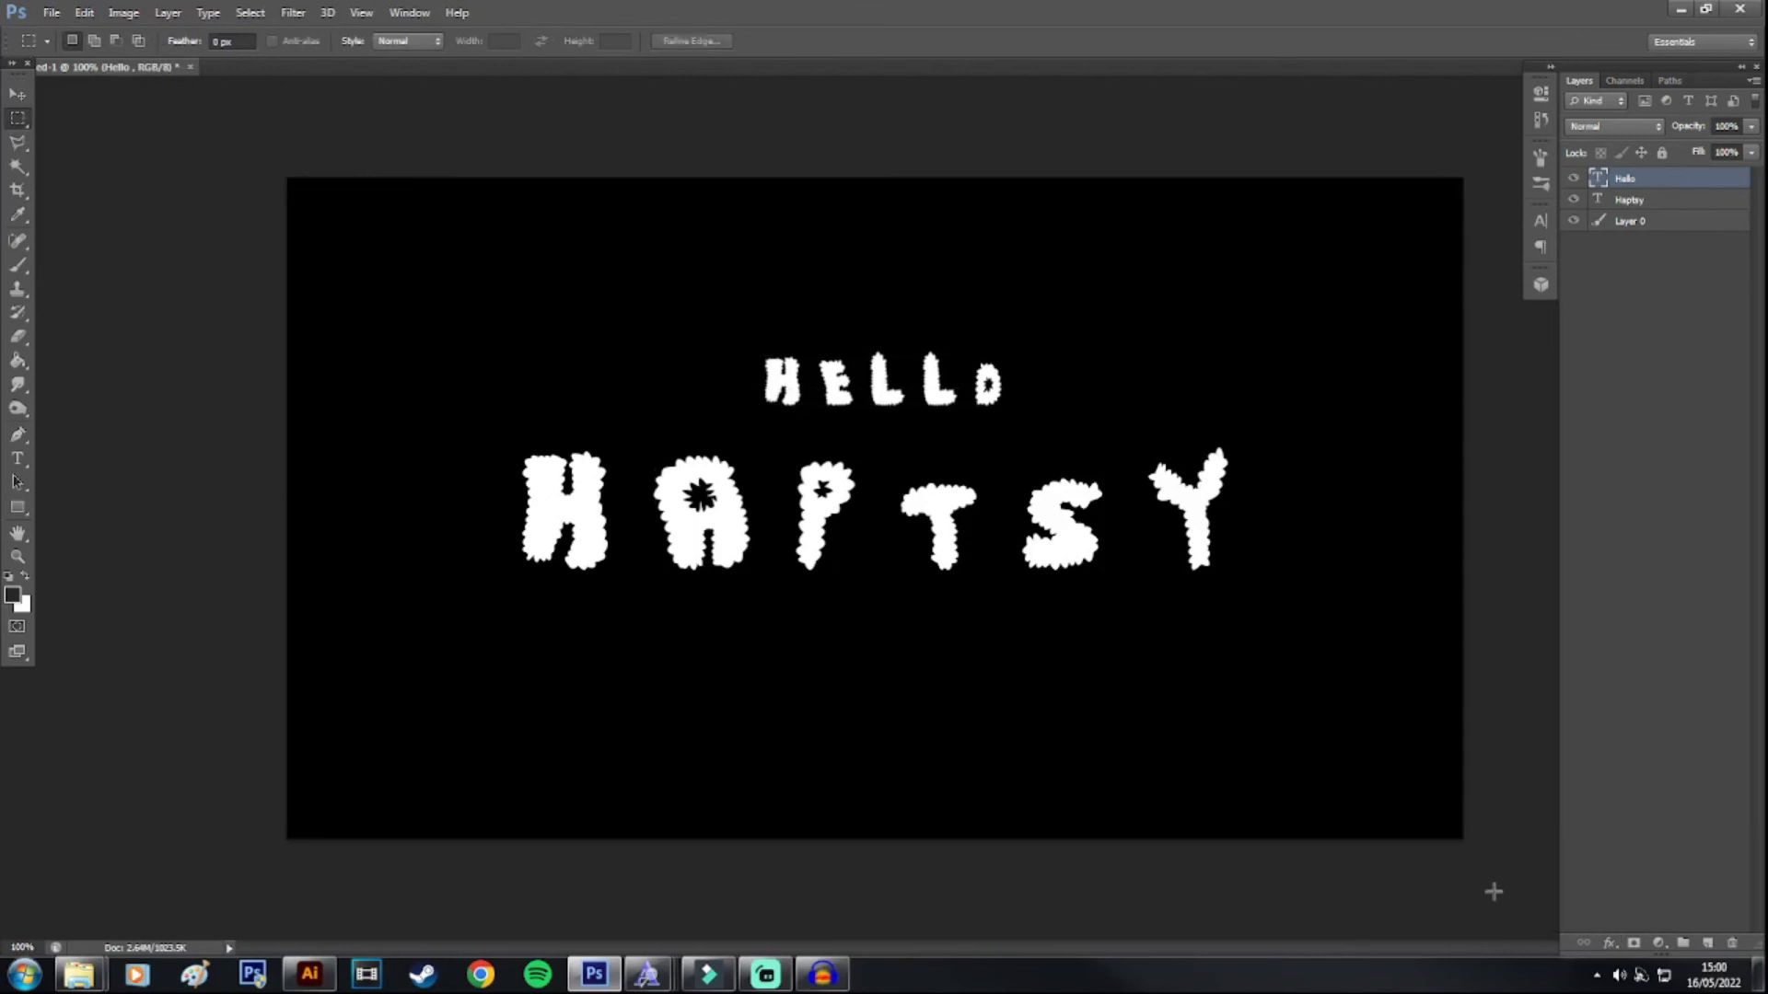